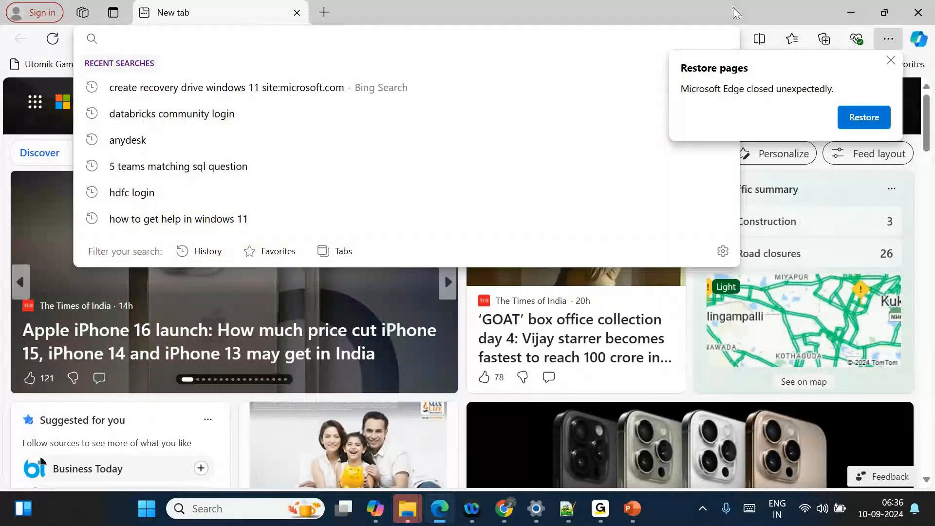
Open a new InPrivate browser window and navigate to portal.azure.com.
click(888, 38)
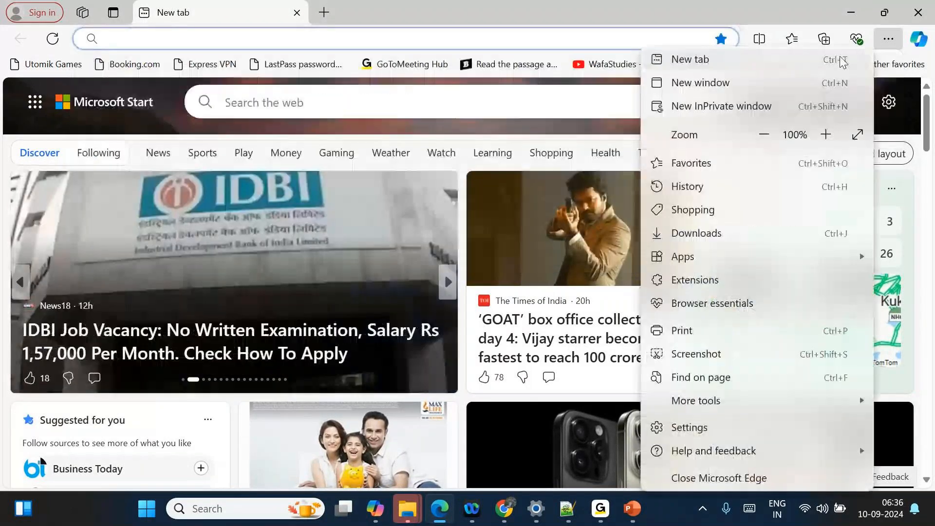
click(742, 103)
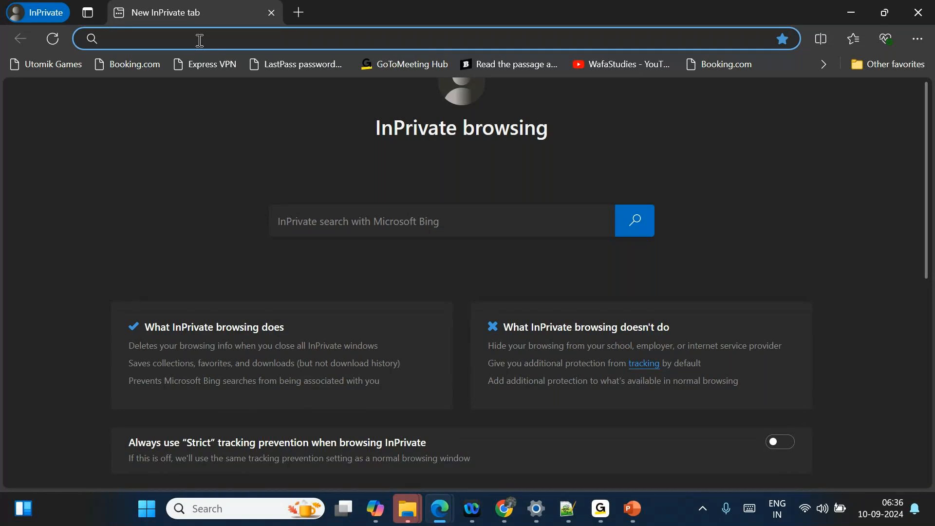
text(portal.a)
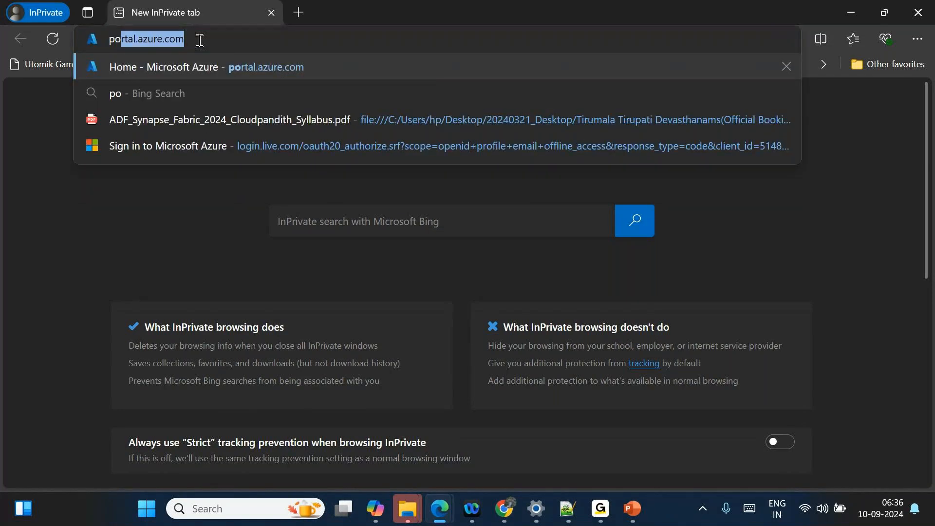
text(zure)
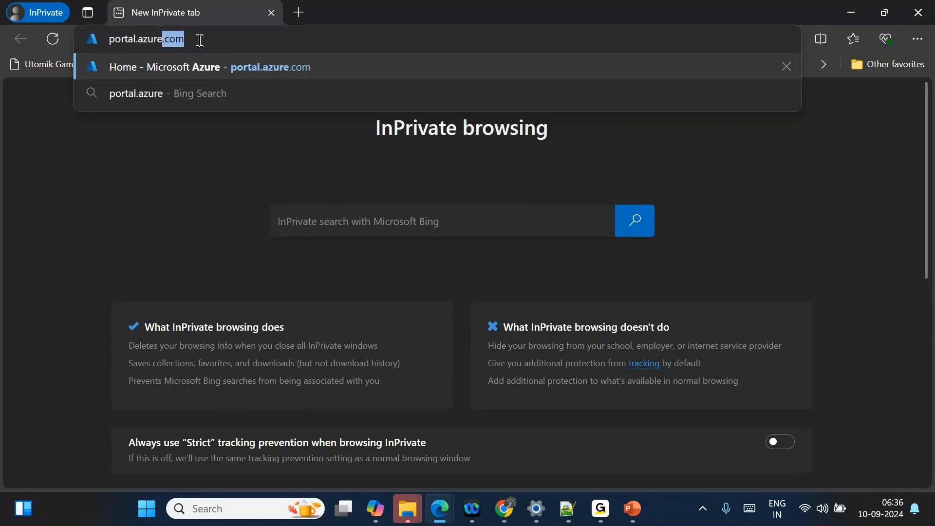
text(.com)
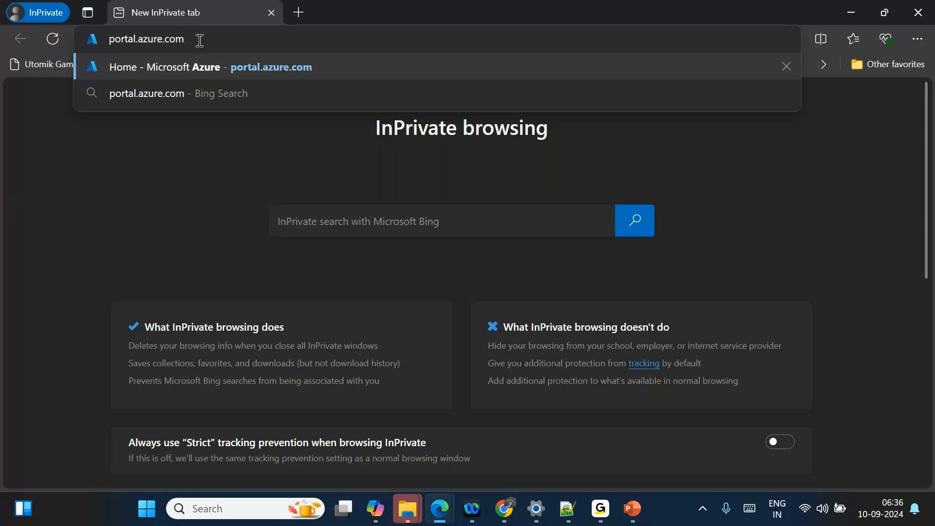
key(Return)
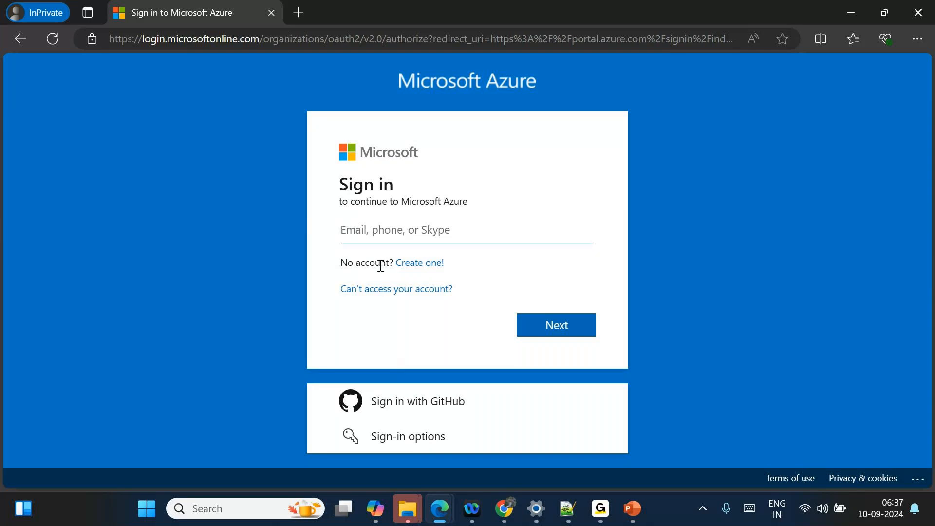
Choose to create a new Microsoft account from the Azure sign-in page.
drag(341, 263, 390, 264)
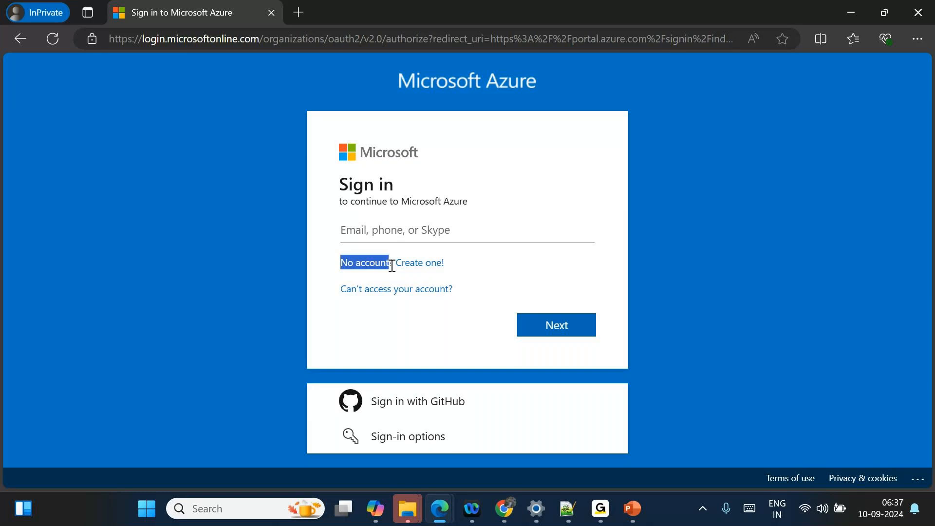
click(448, 271)
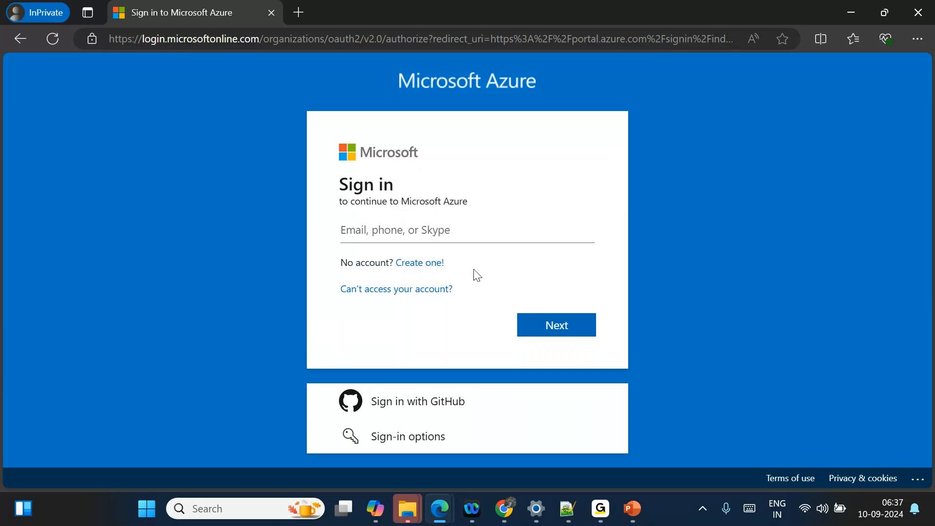
click(427, 265)
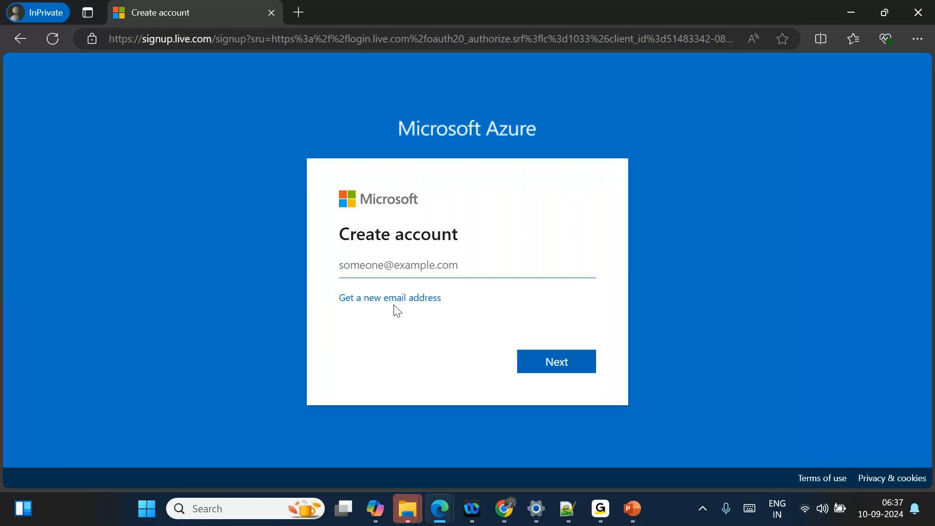
click(379, 301)
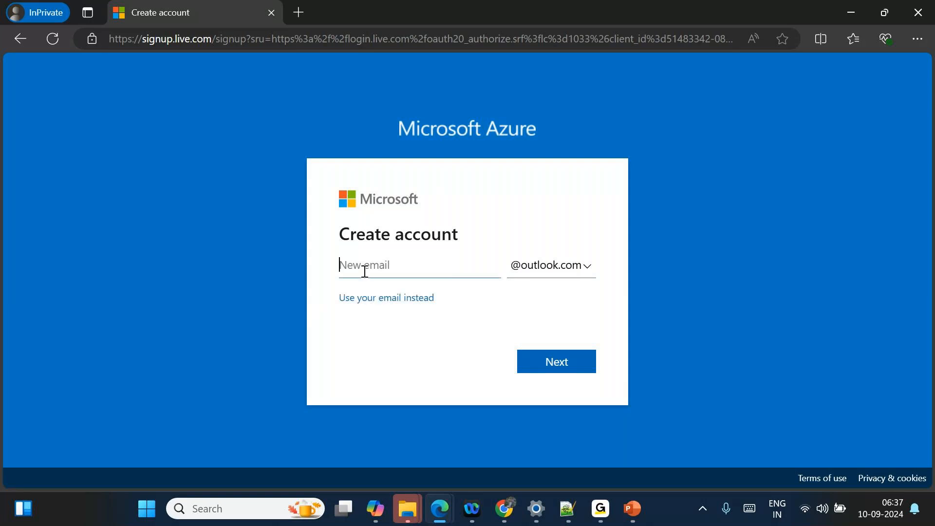
click(704, 81)
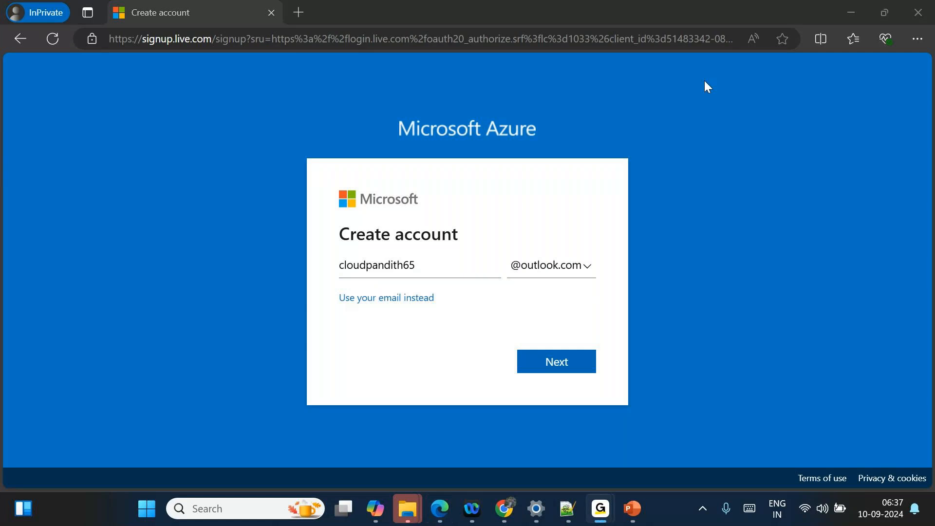
click(352, 265)
drag(352, 265, 461, 270)
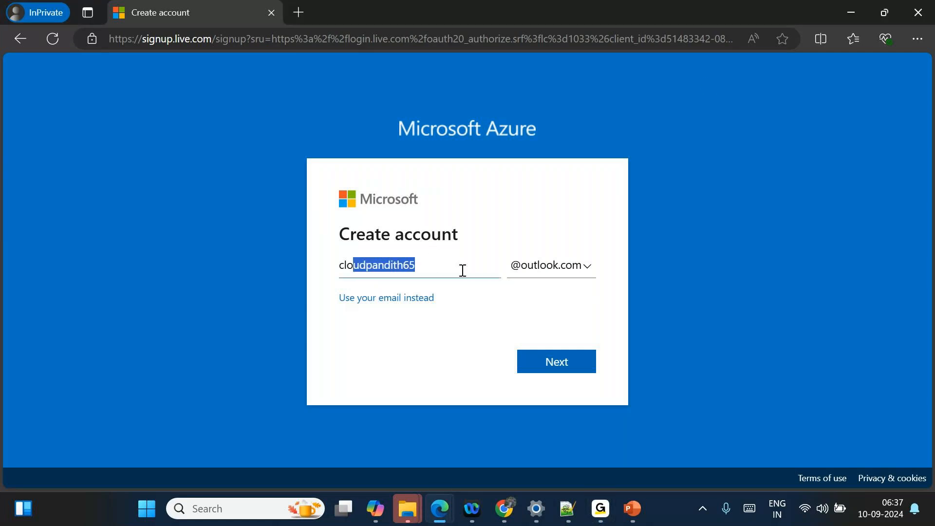
click(447, 333)
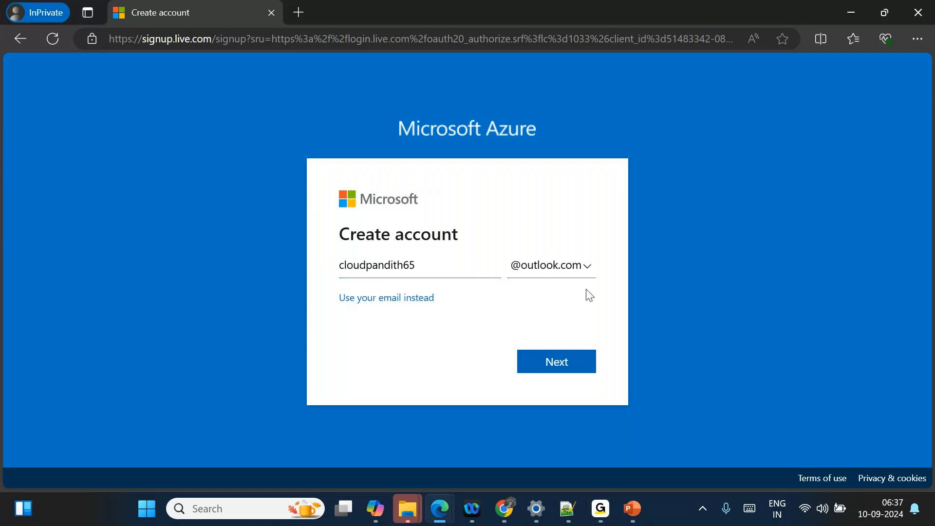
click(565, 363)
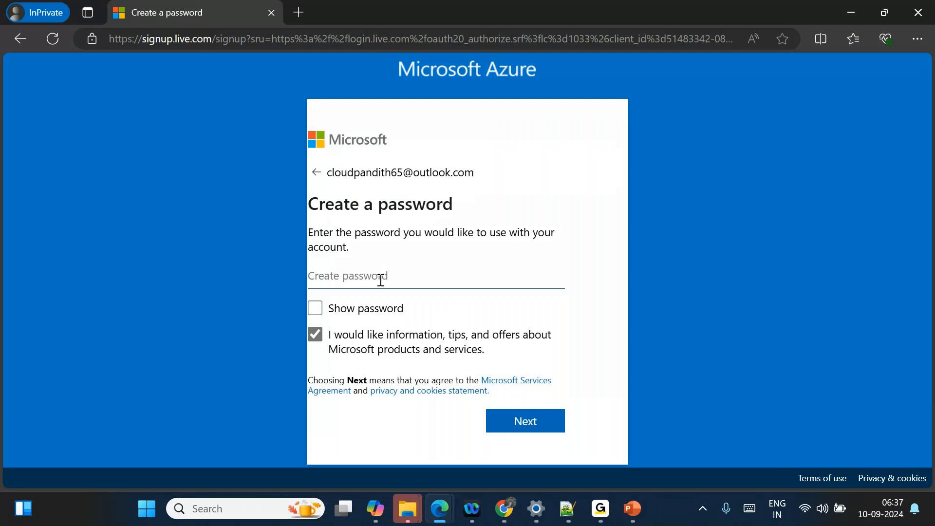
text(•••••••••••)
drag(320, 279, 380, 275)
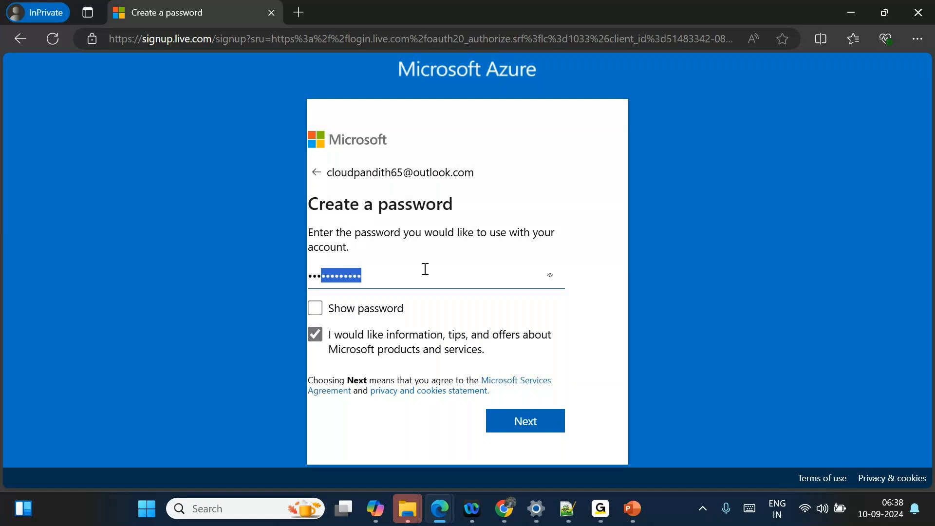
click(425, 269)
key(ctrl+a)
key(BackSpace)
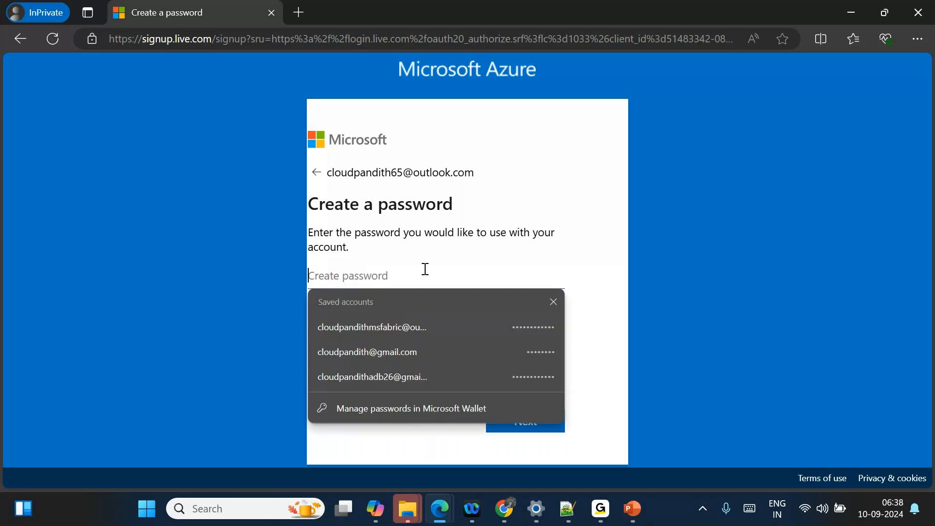
Enter the new account password, toggle Show password to check it, and continue.
key(Caps_Lock)
key(Caps_Lock)
click(354, 310)
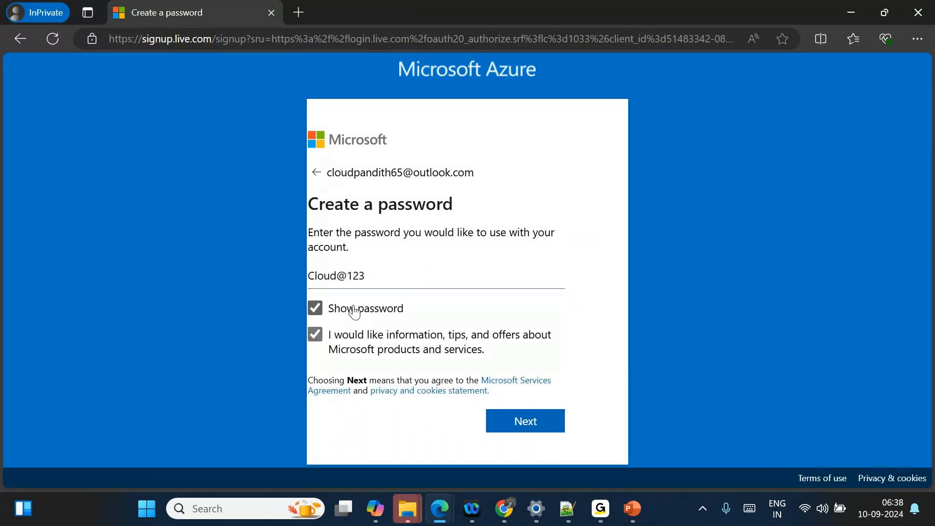
drag(317, 275, 359, 277)
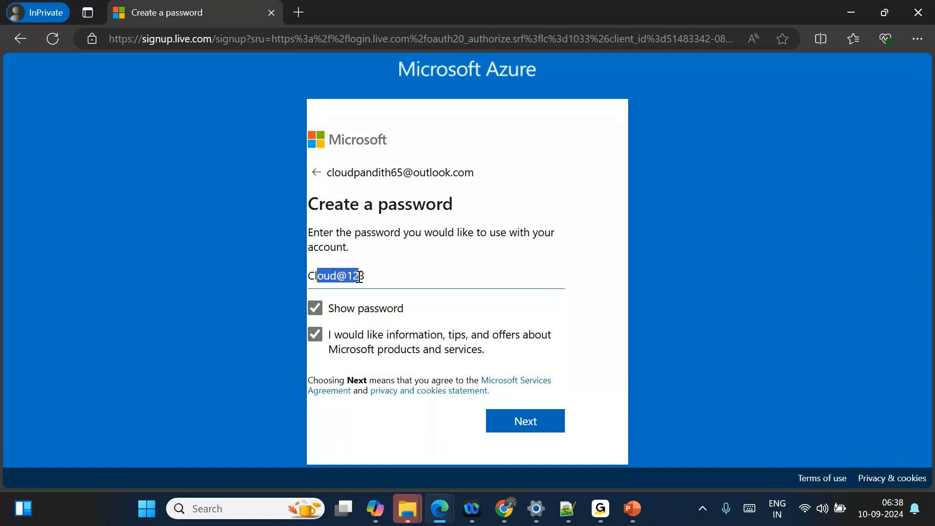
click(353, 315)
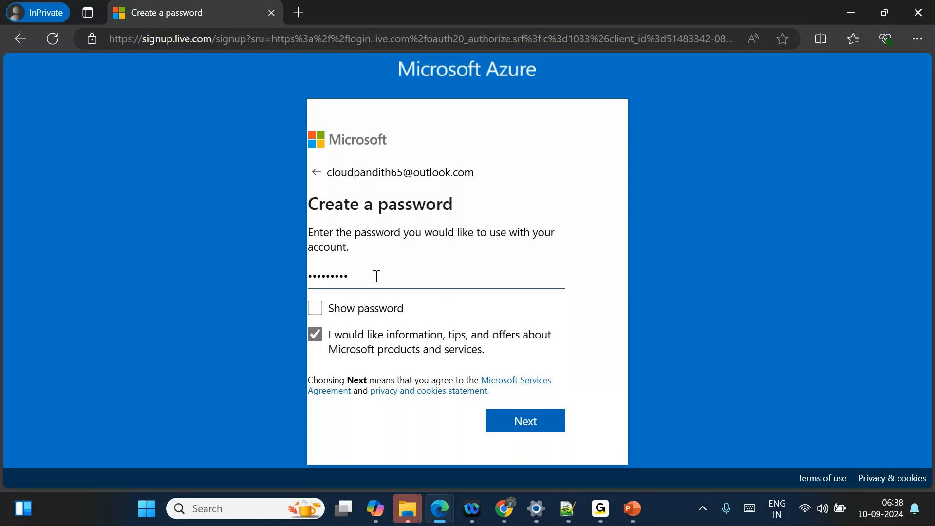
click(532, 428)
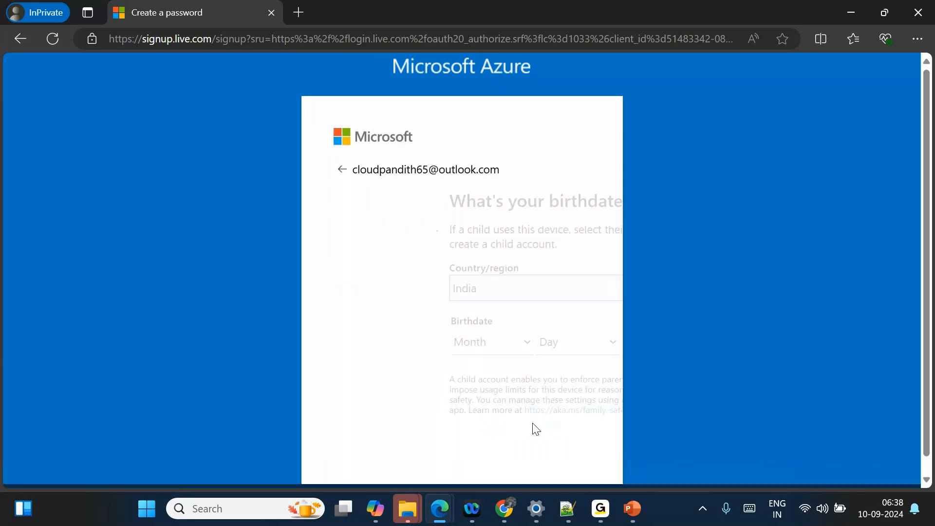
Select the birth month and day, enter the birth year, and continue.
click(399, 343)
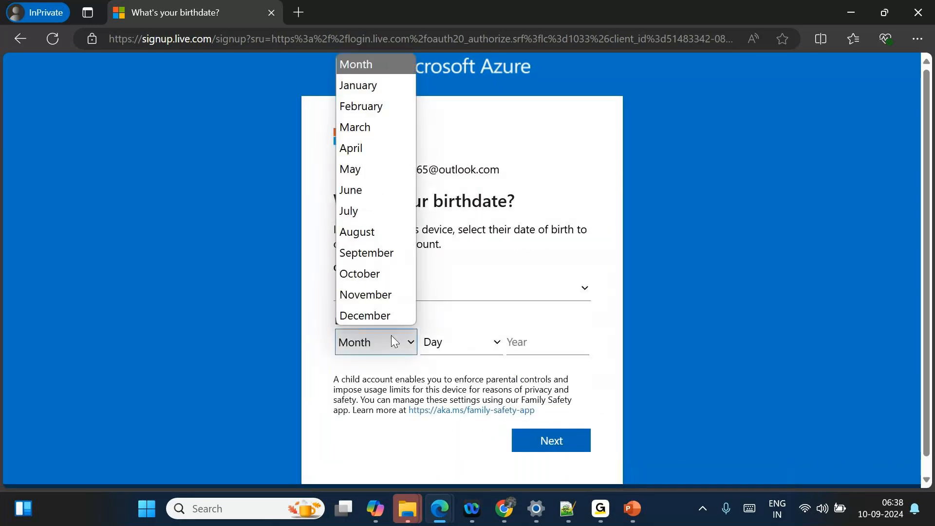
click(372, 84)
click(459, 346)
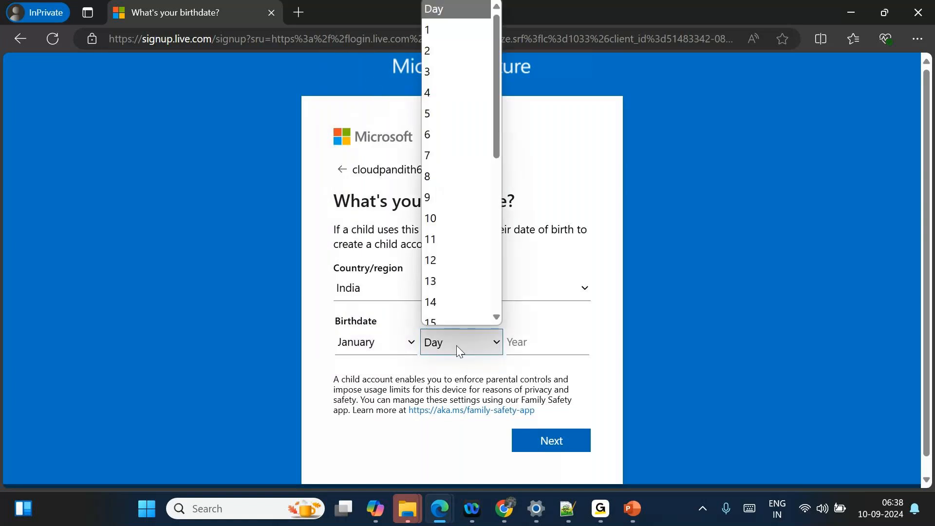
click(461, 30)
click(521, 343)
text(1990)
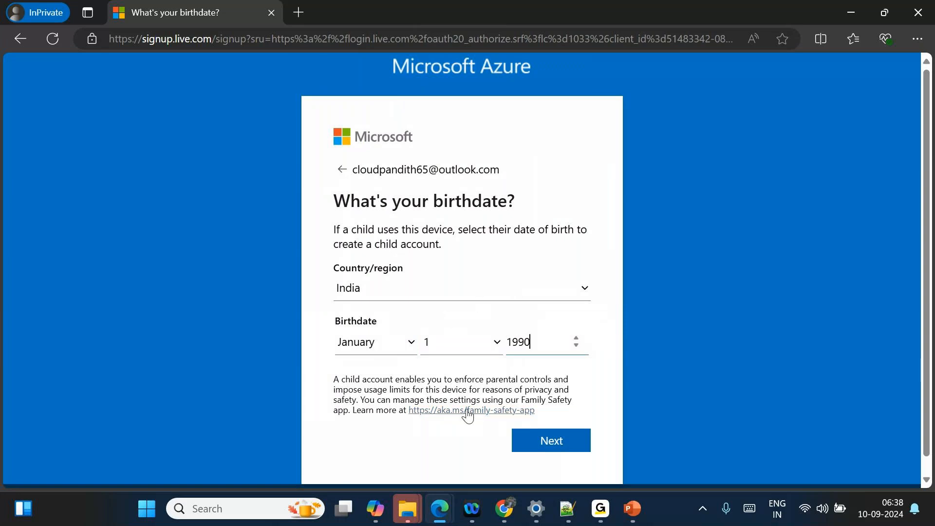
drag(373, 171, 507, 201)
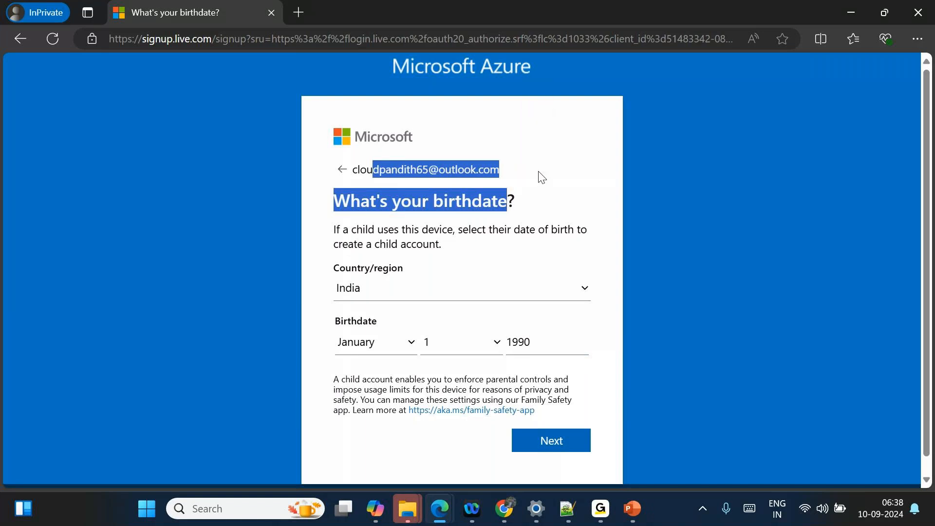
click(566, 249)
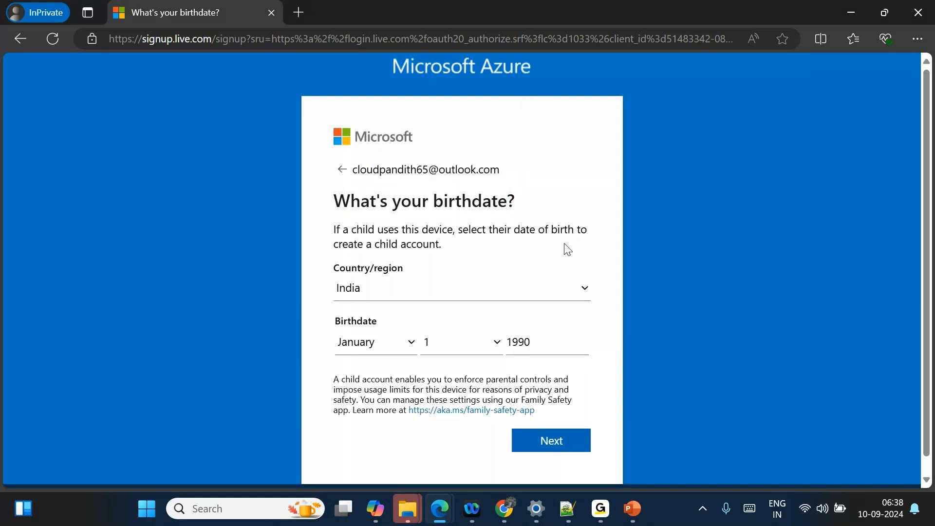
click(558, 446)
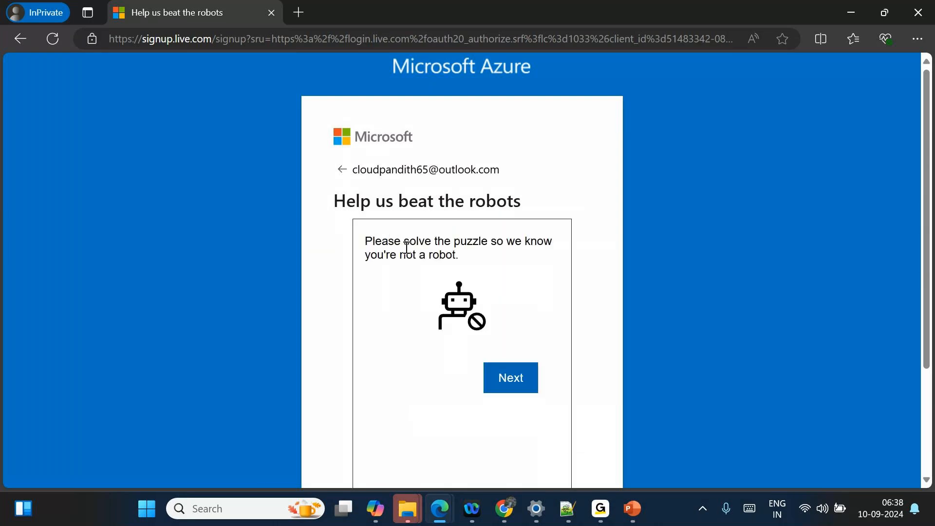
Start the robot check, rotate the object to match the hand's direction, and submit.
click(511, 381)
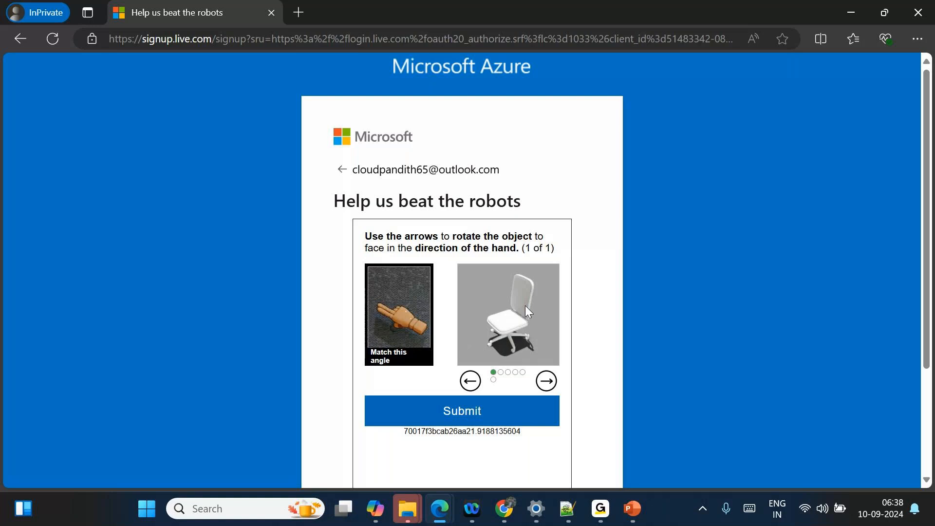
click(470, 381)
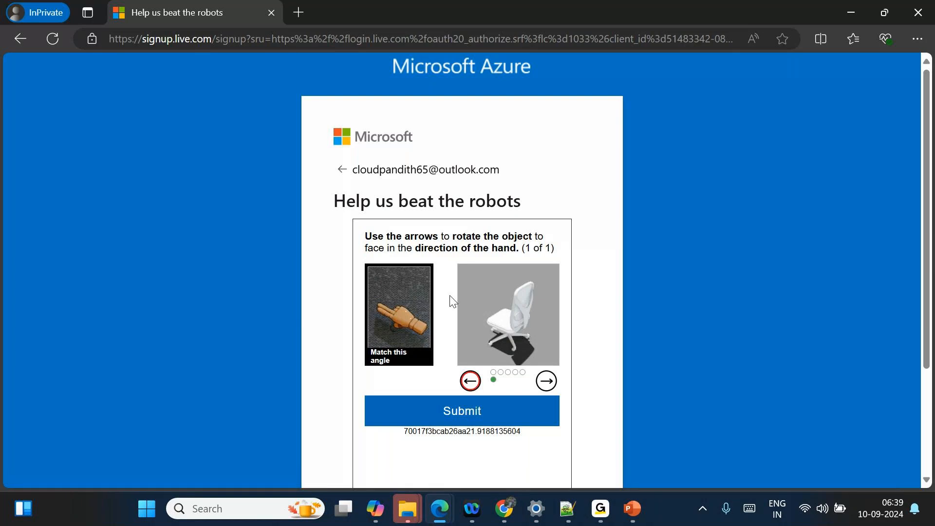
click(506, 412)
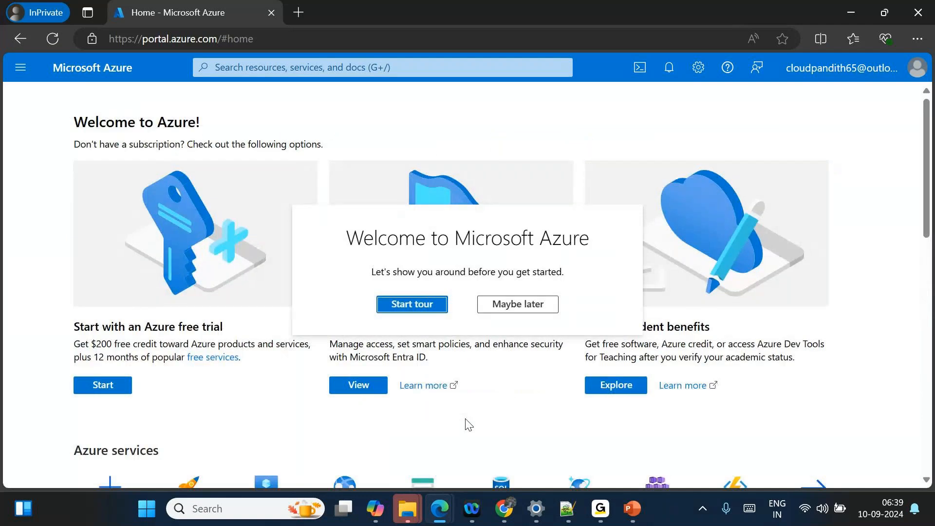
Decline the welcome tour on the Azure home page.
click(494, 305)
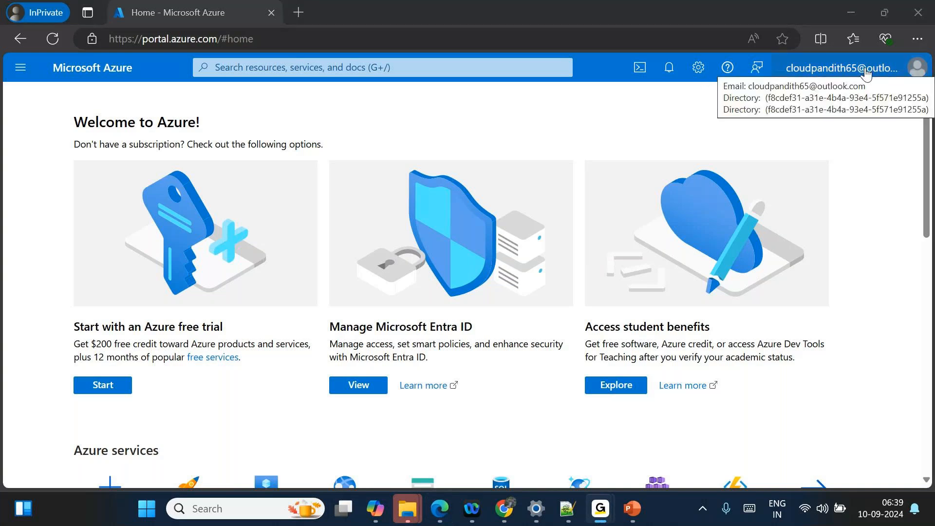
drag(586, 328, 710, 332)
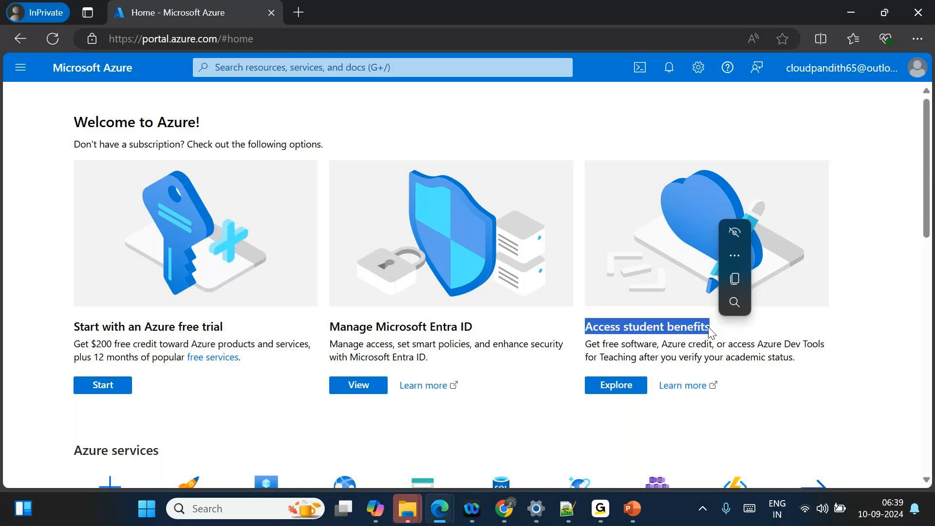
click(711, 333)
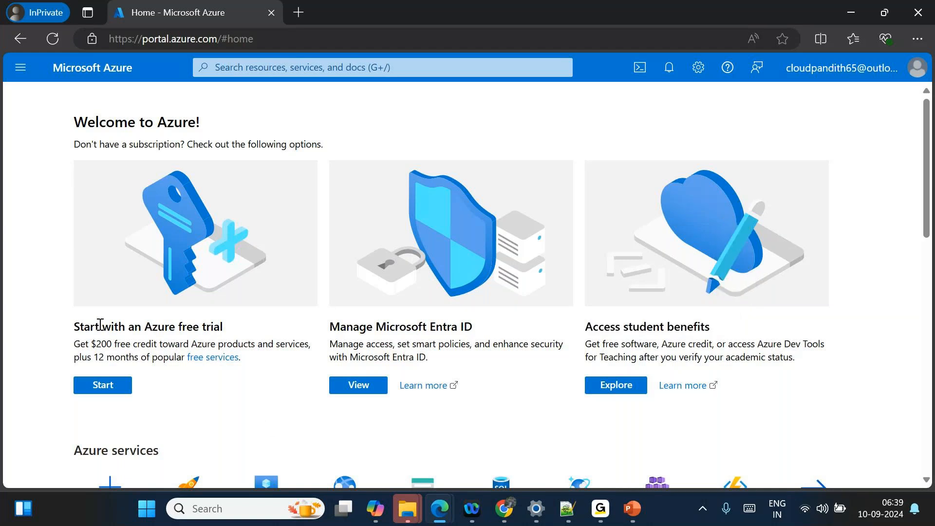
Review the Azure free trial offer description on the home page.
drag(76, 325, 227, 327)
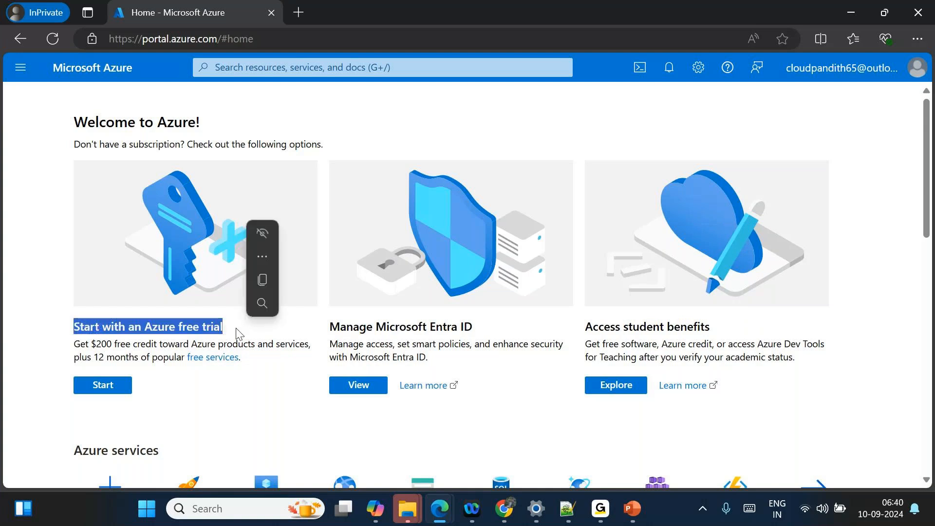
click(219, 419)
drag(75, 344, 307, 346)
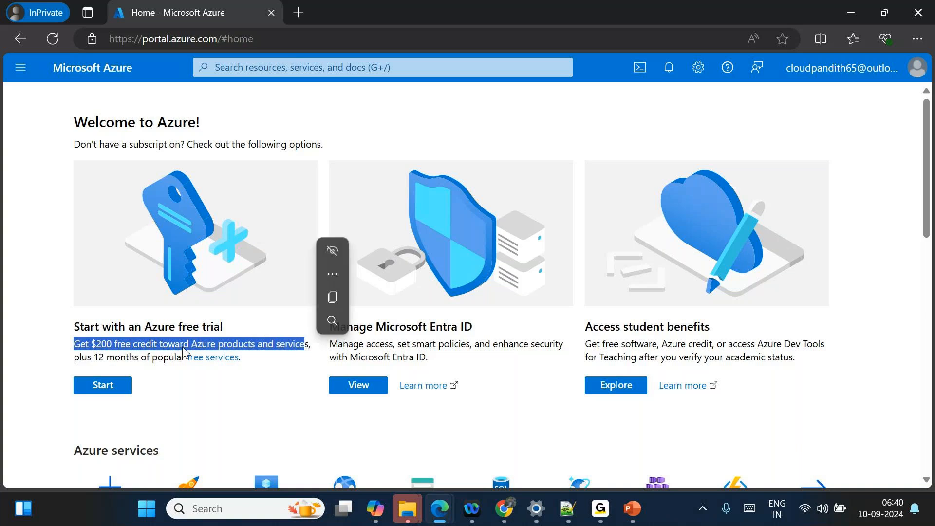
click(185, 401)
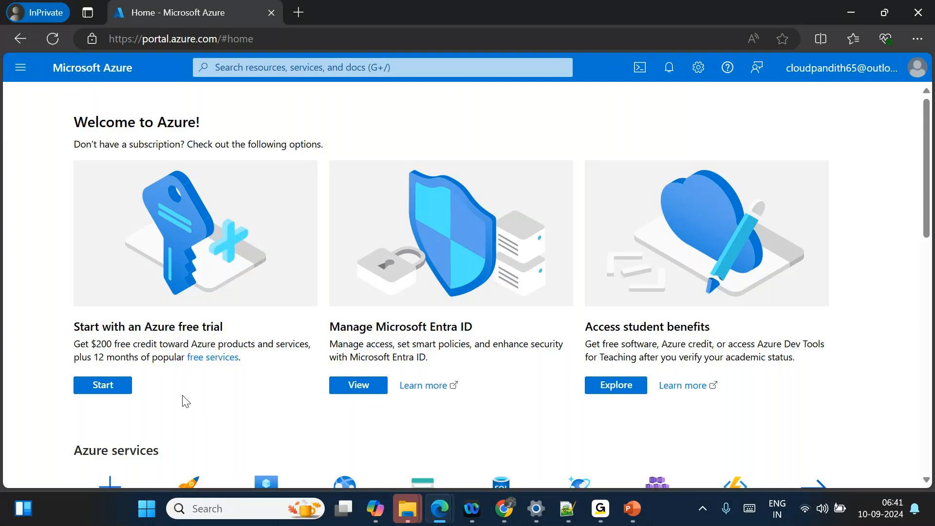
Switch to Notepad++, open a new tab and write the note "group of 5 people...1 persom create free trail share access with other 4 members".
click(567, 516)
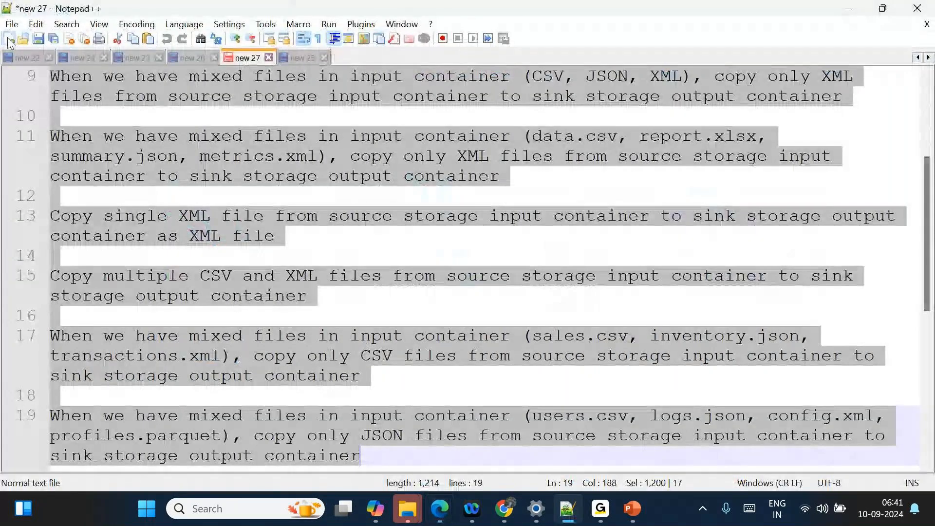
key(ctrl+n)
text(grou)
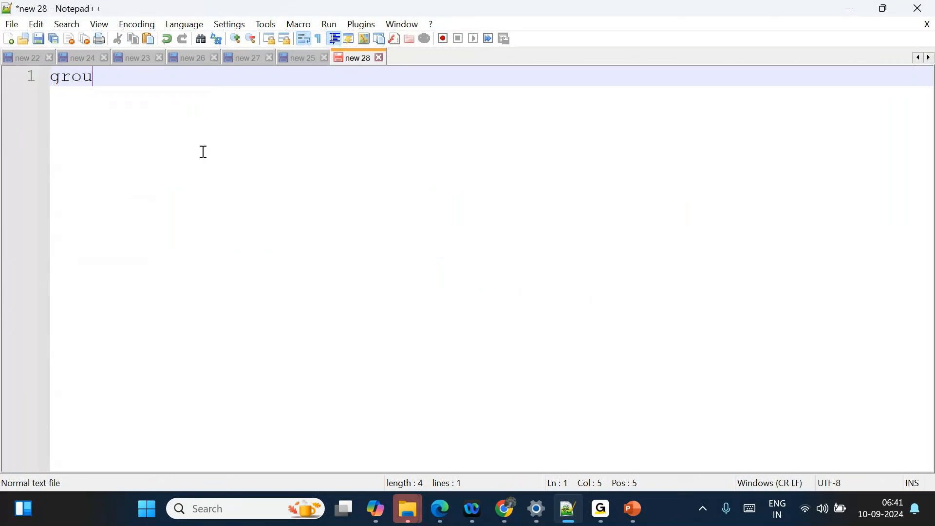
text(p of 5 peo)
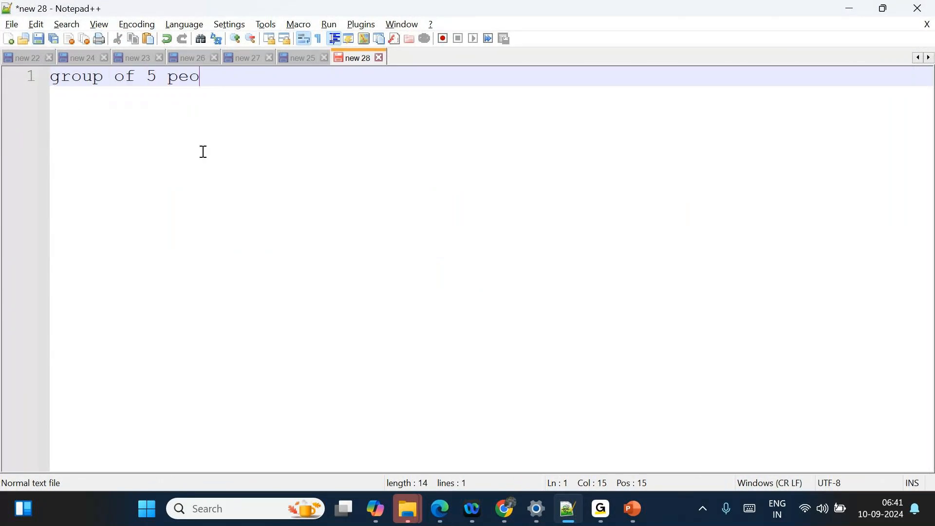
text(ple...1 persom)
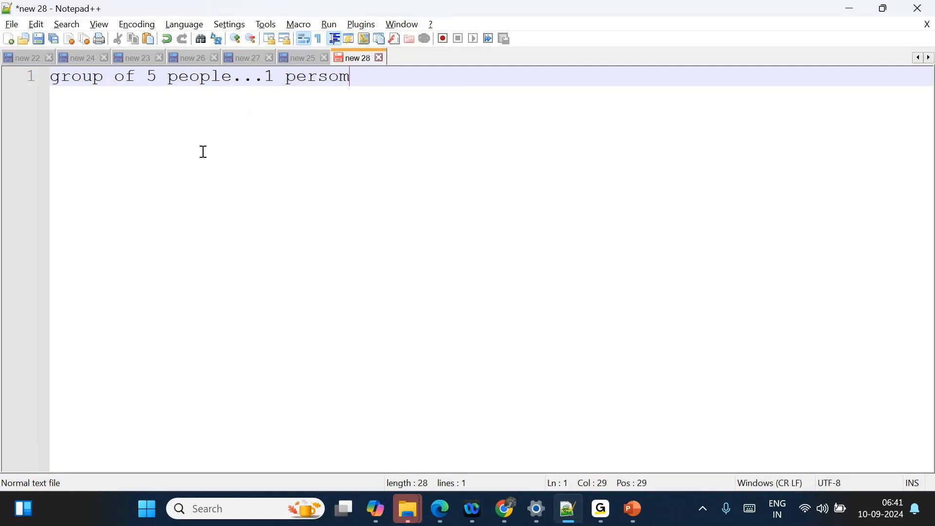
text( create free )
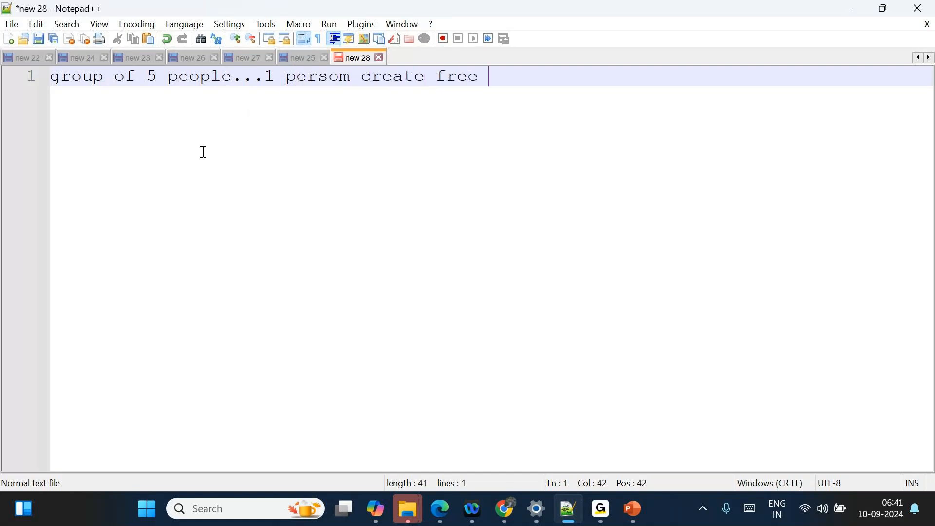
text(trail share )
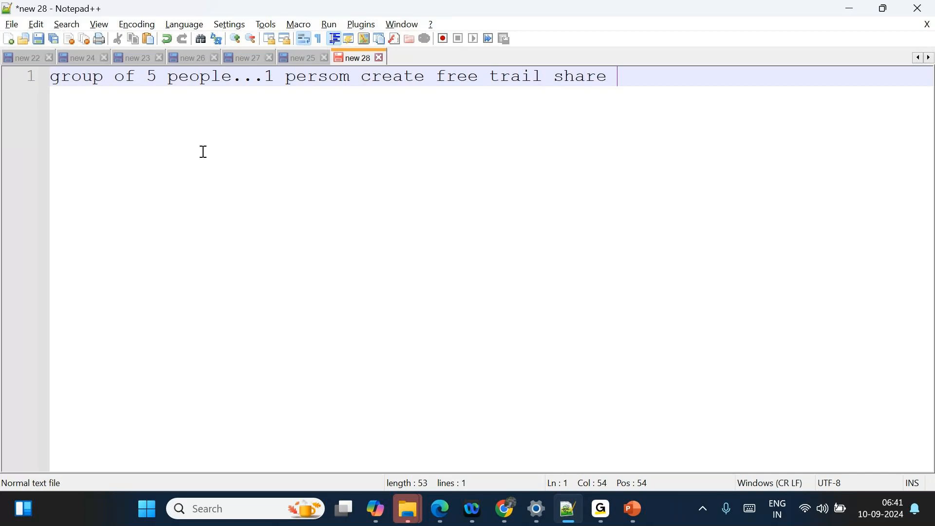
text(access with)
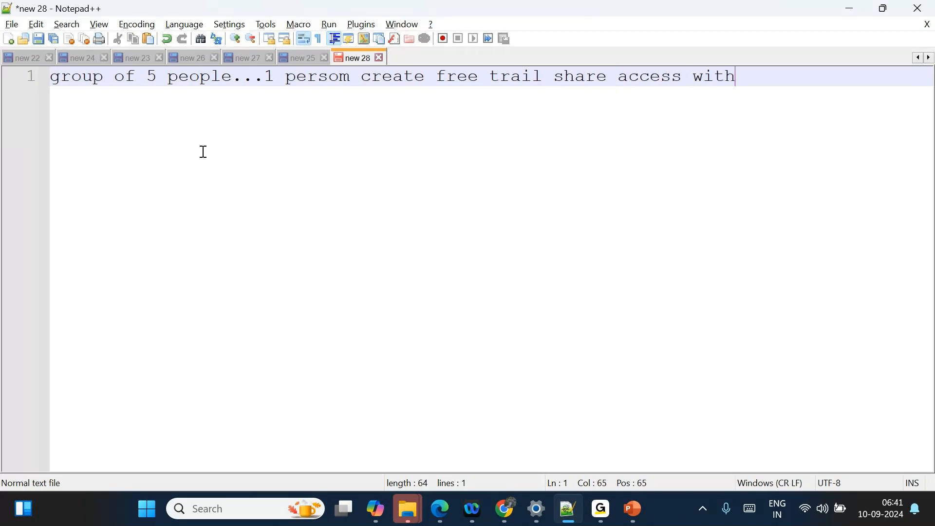
text( other)
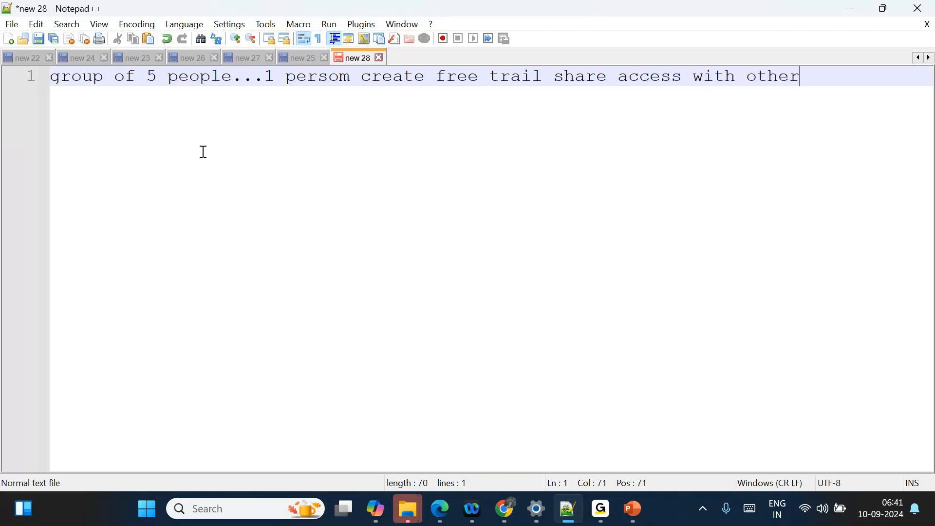
text( 4 members)
key(Return)
key(Return)
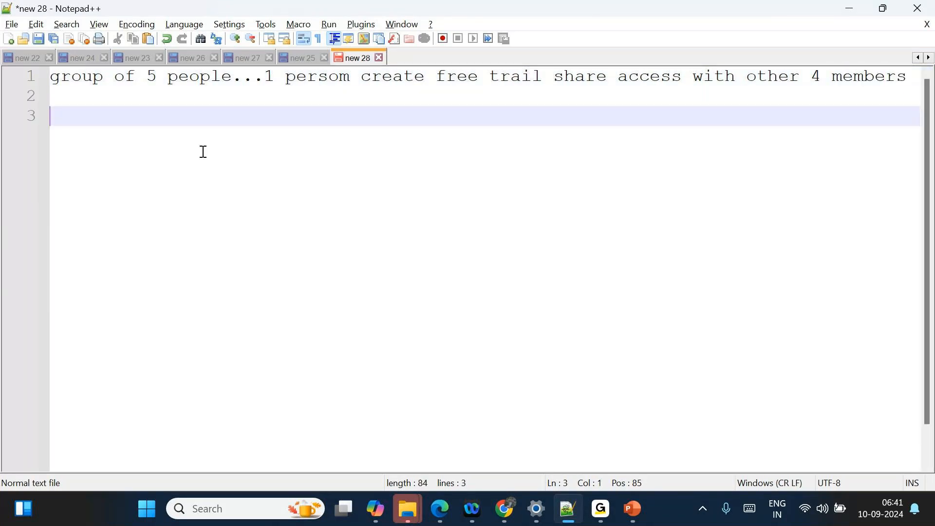
Number the first note as "1." and add blank lines below it.
key(ctrl+Home)
text(1.)
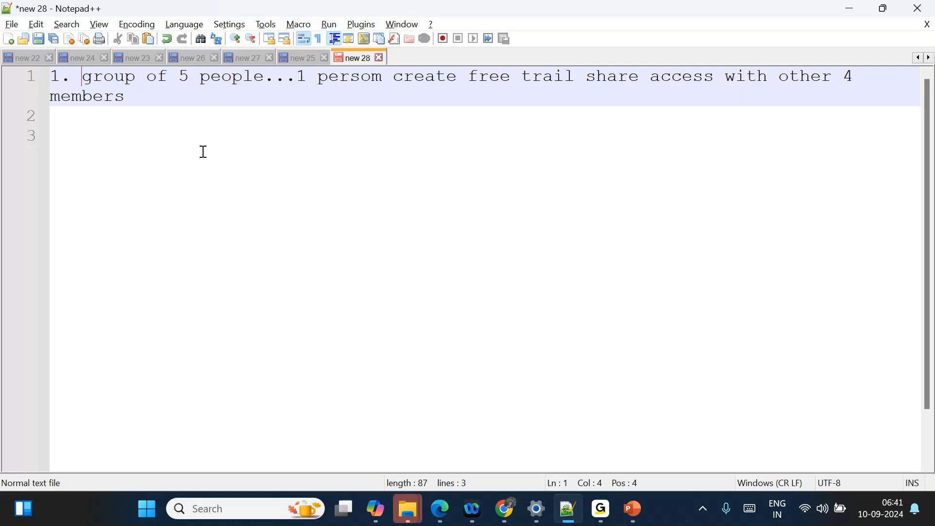
key(Down)
key(End)
key(Return)
key(Return)
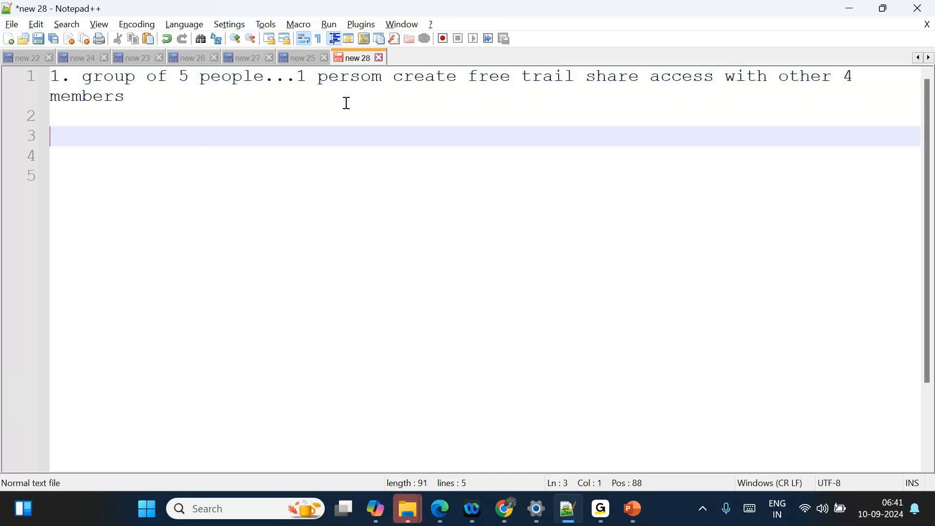
Correct "persom" to "person" in the first note and add two more blank lines after it.
click(384, 79)
key(BackSpace)
text(n)
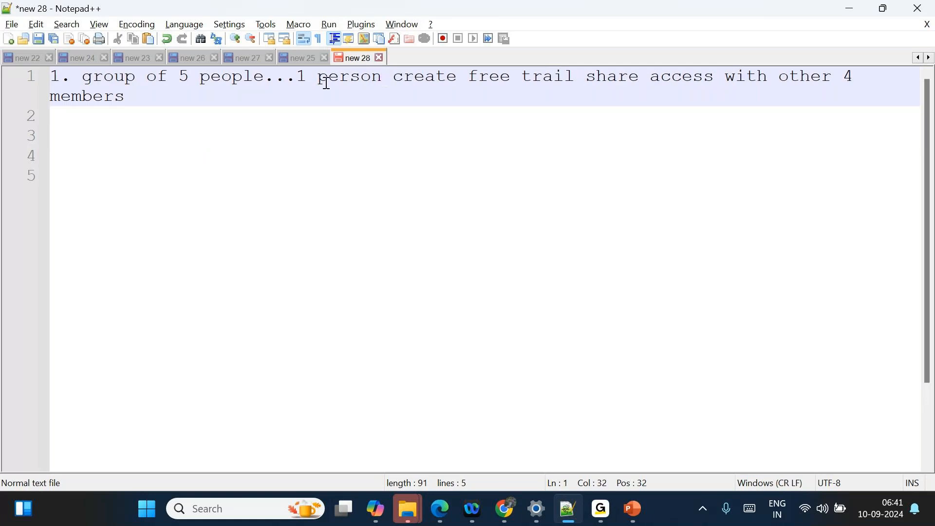
click(203, 98)
key(Return)
key(Return)
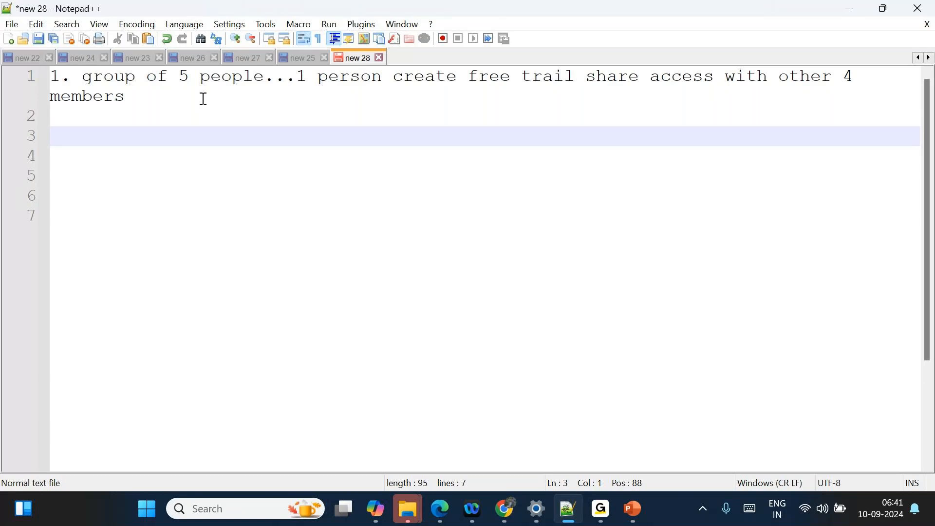
Write the second note "2. second month second person create free trail..he will give access to use his subscription" followed by blank lines.
text(2. g)
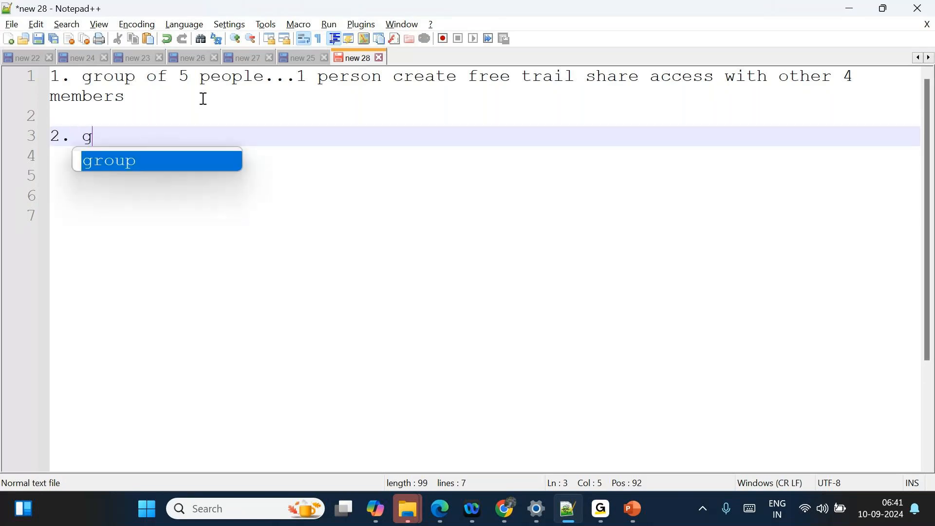
key(BackSpace)
text(second)
text( anoth)
key(BackSpace)
key(BackSpace)
key(BackSpace)
key(BackSpace)
key(BackSpace)
text(month second person)
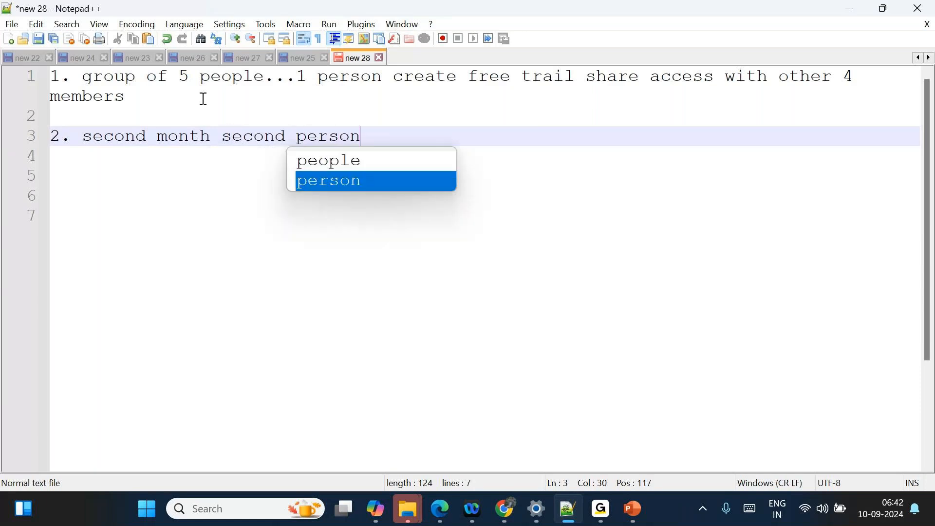
text( create free)
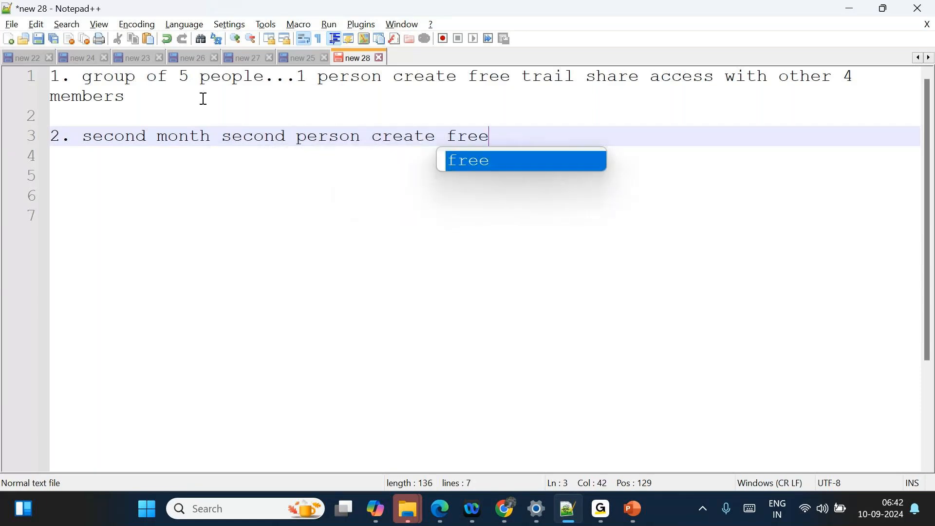
text( trail,)
key(BackSpace)
text(..he will give access to use his subscription)
key(Return)
key(Return)
key(Return)
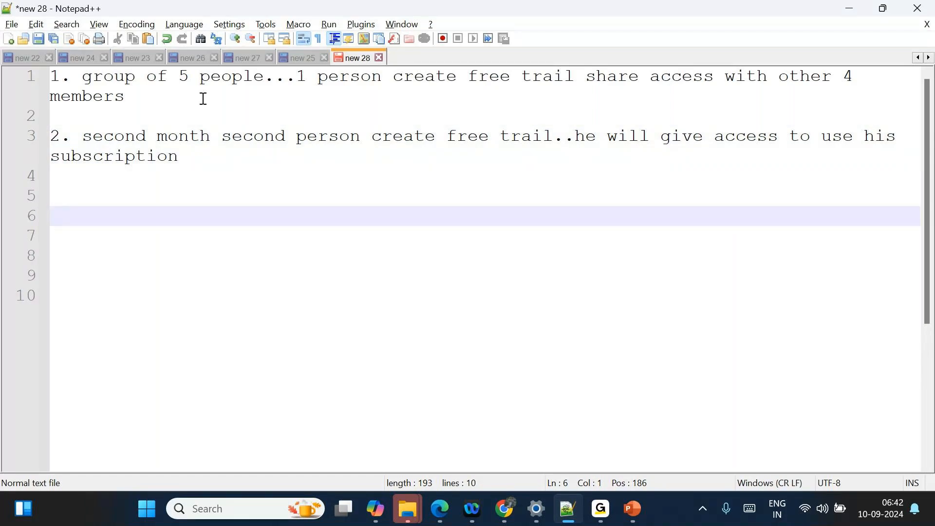
Return to the browser, start the Azure free trial from the home page and choose Try Azure for free.
key(alt+Tab)
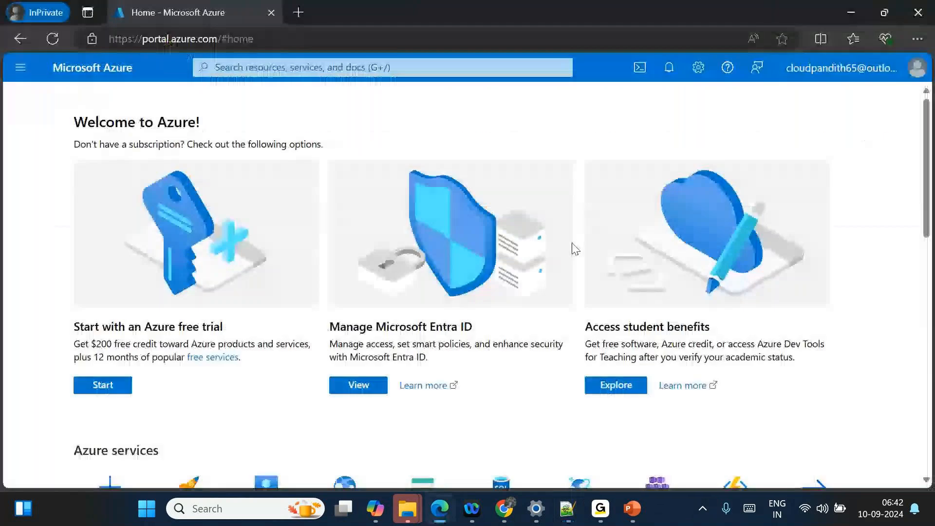
click(110, 384)
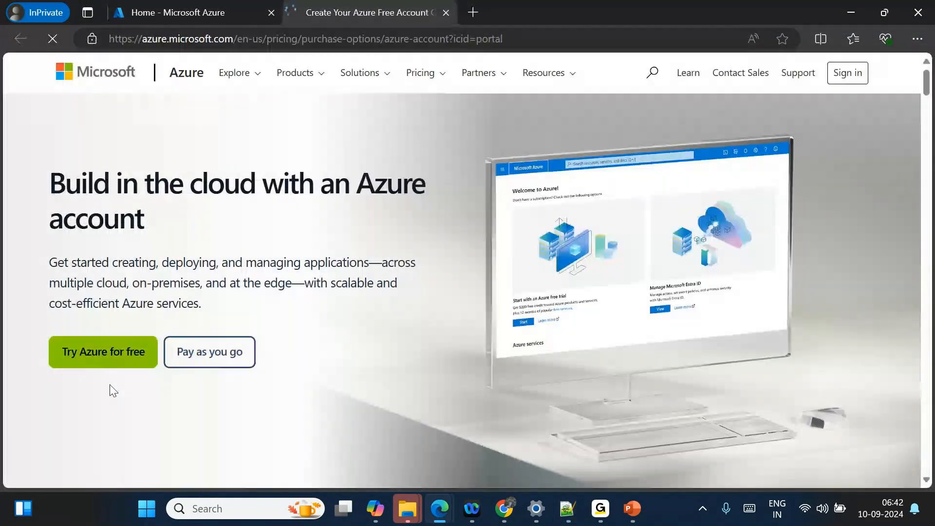
scroll(232, 444, down, 3)
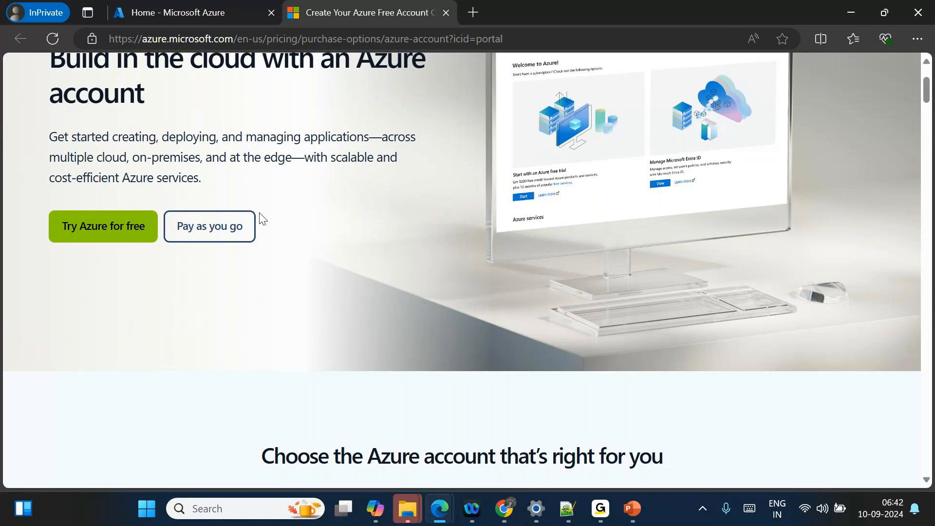
click(93, 227)
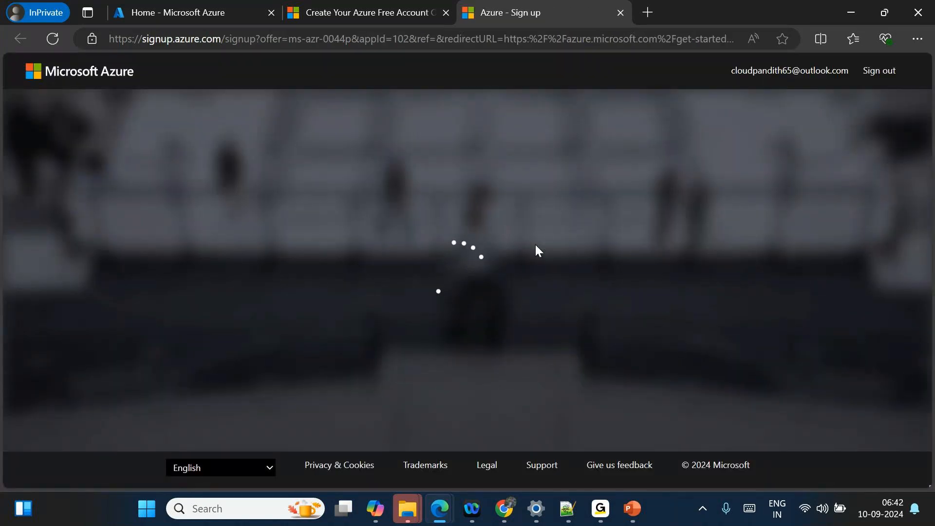
Fill in the name fields of the sign-up profile form.
scroll(338, 272, down, 3)
scroll(136, 251, up, 1)
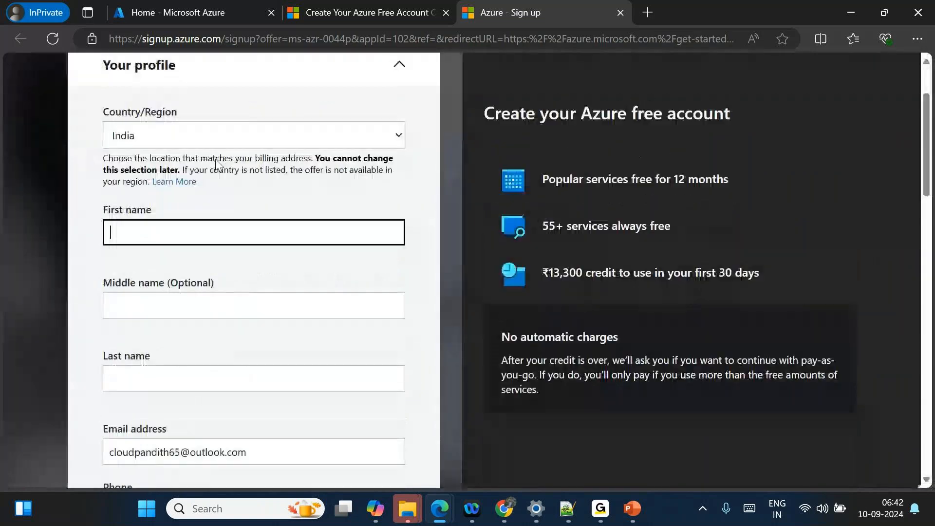
click(131, 233)
click(180, 304)
scroll(314, 302, down, 5)
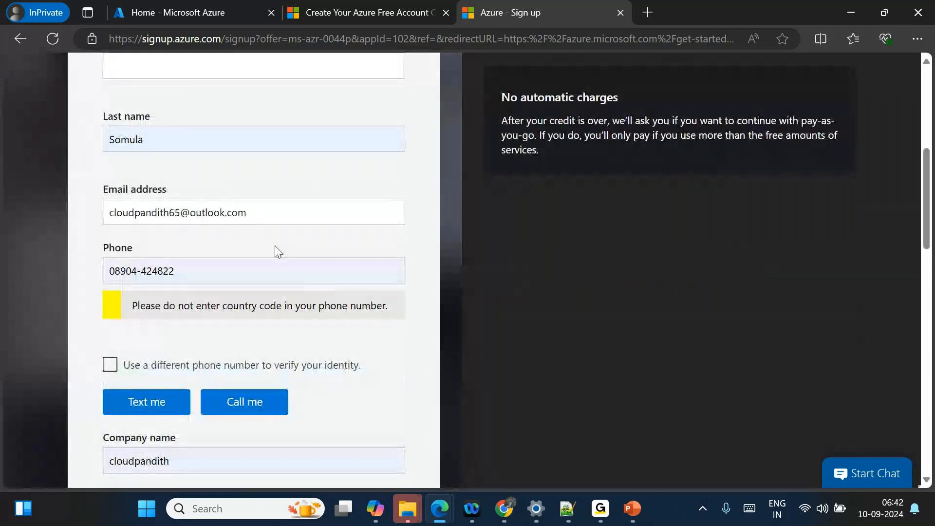
scroll(211, 235, down, 1)
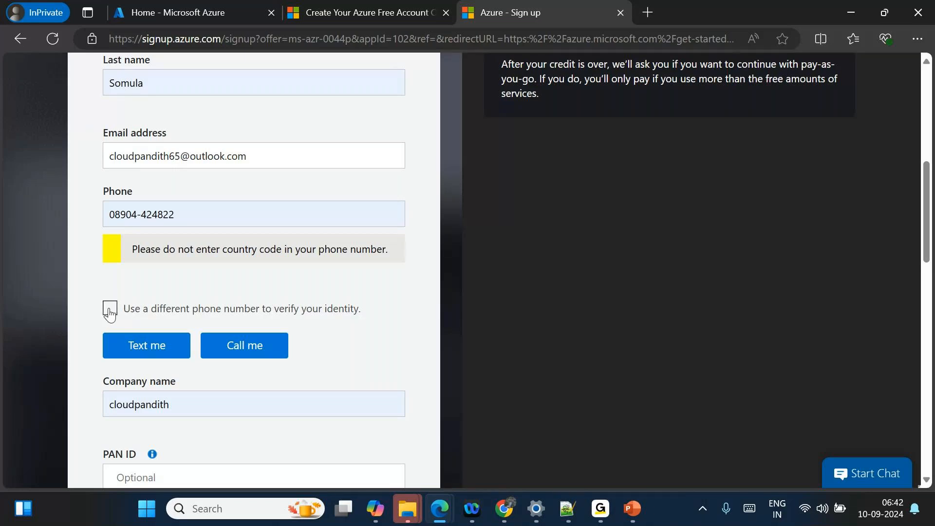
Remove the leading 0 from the phone number and request a verification phone call.
click(116, 215)
key(BackSpace)
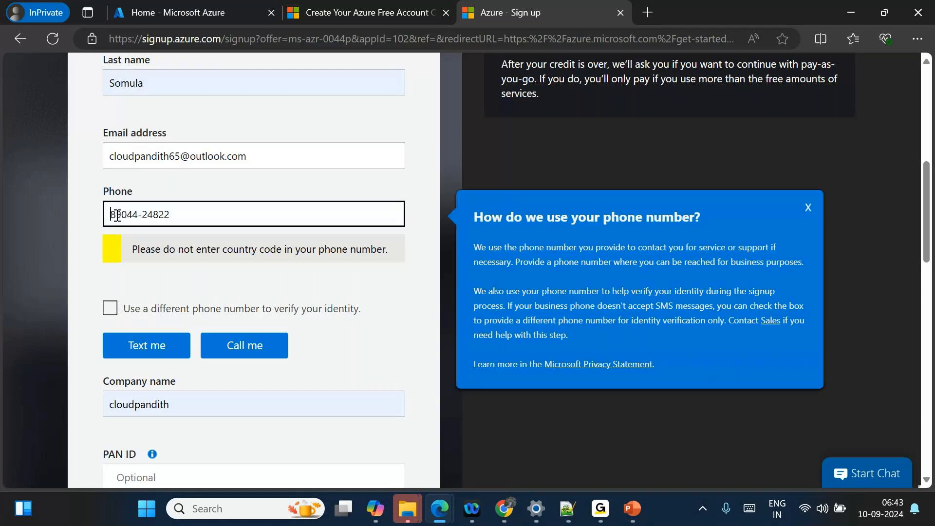
click(254, 353)
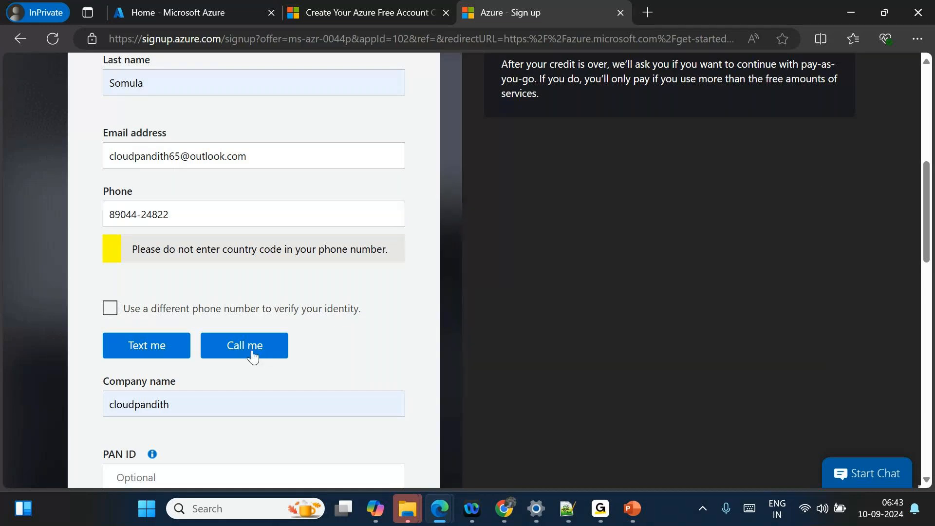
click(253, 350)
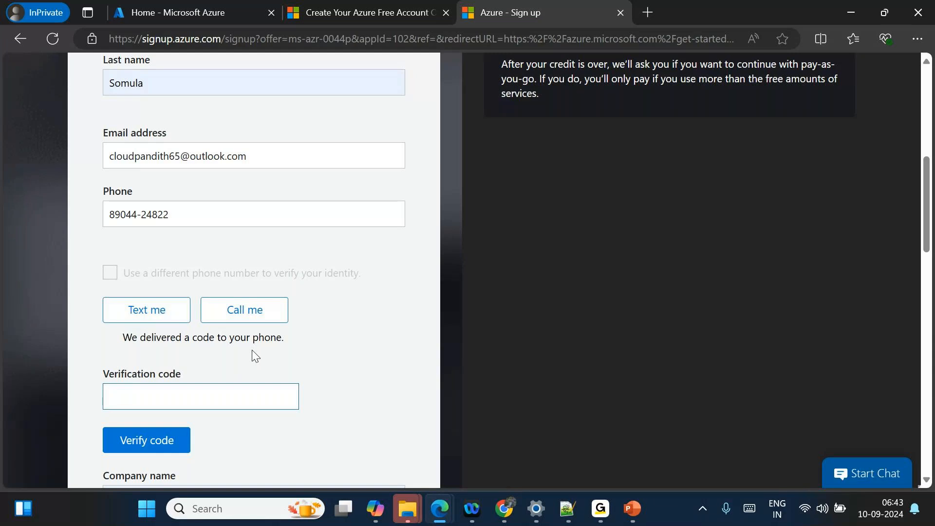
Enter the phone verification code and verify it.
click(187, 399)
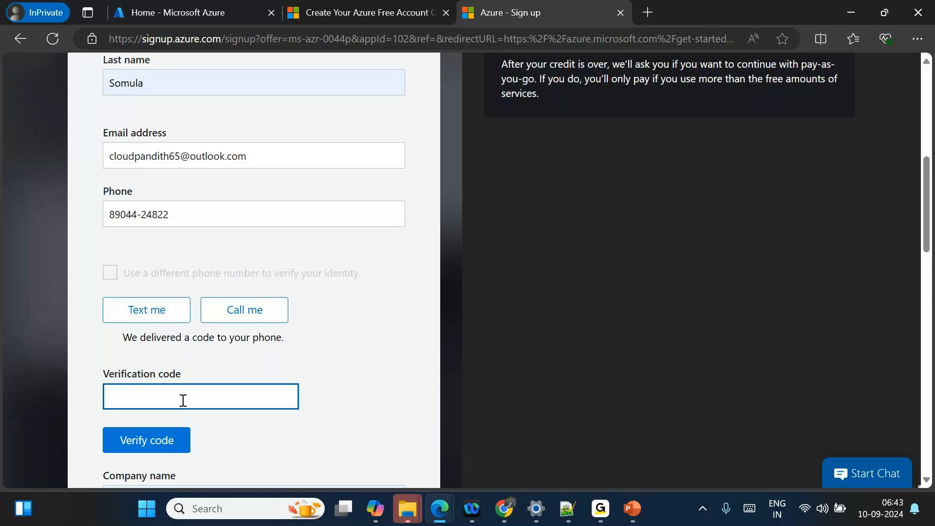
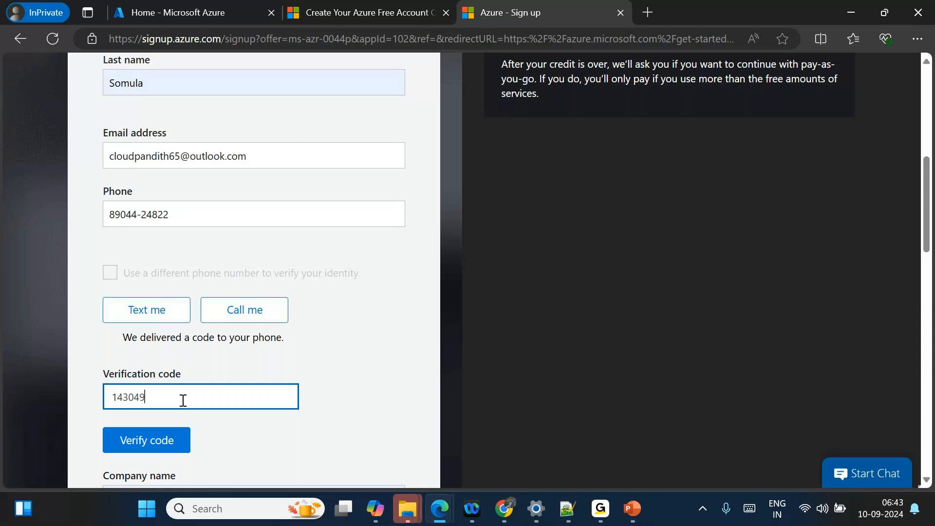
click(168, 444)
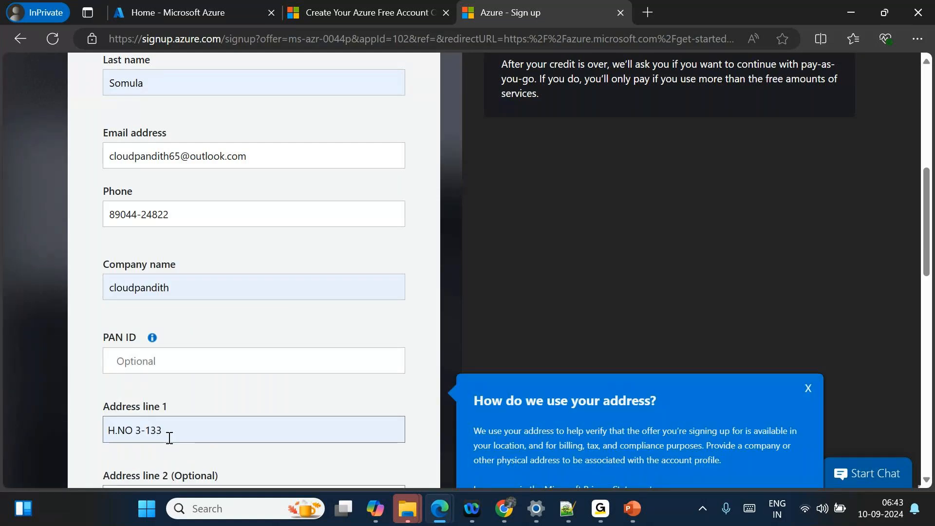
Set the State in the address section to Telangana.
scroll(169, 438, up, 5)
scroll(169, 438, down, 15)
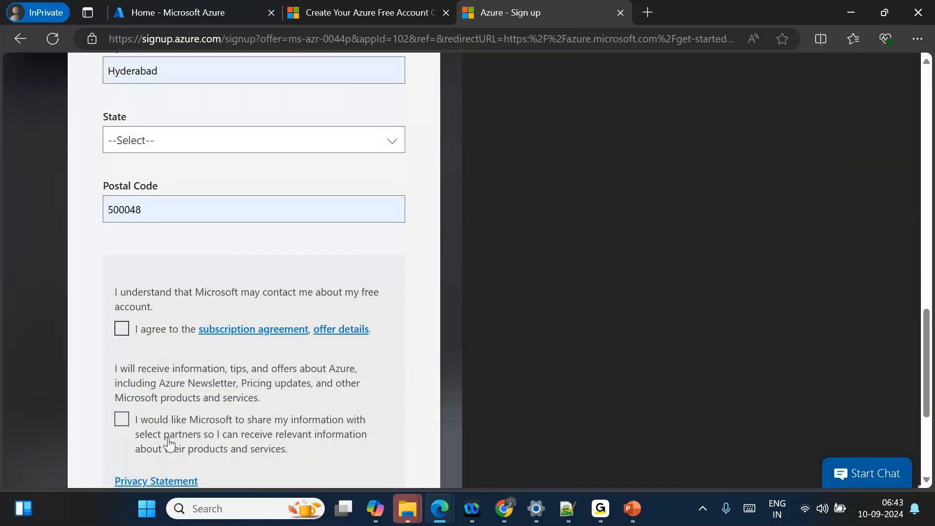
scroll(157, 248, up, 2)
click(157, 246)
text(tel)
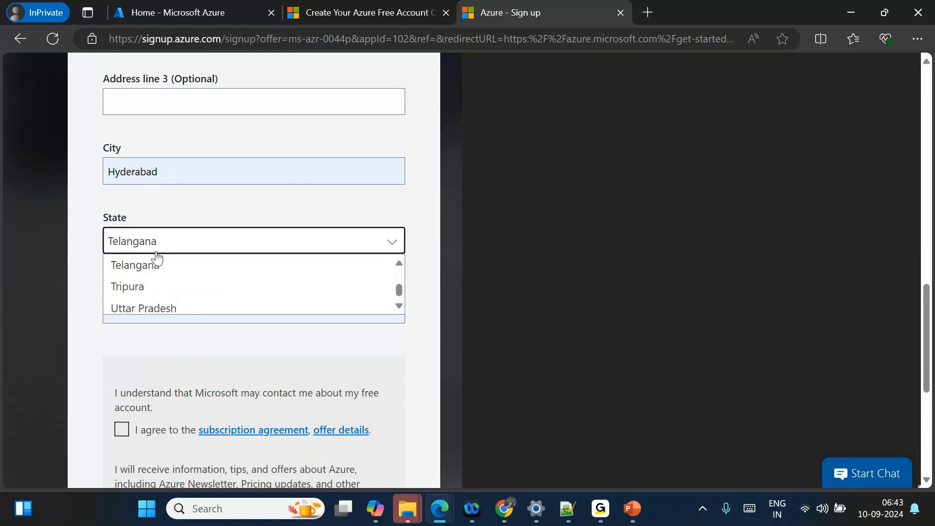
click(148, 265)
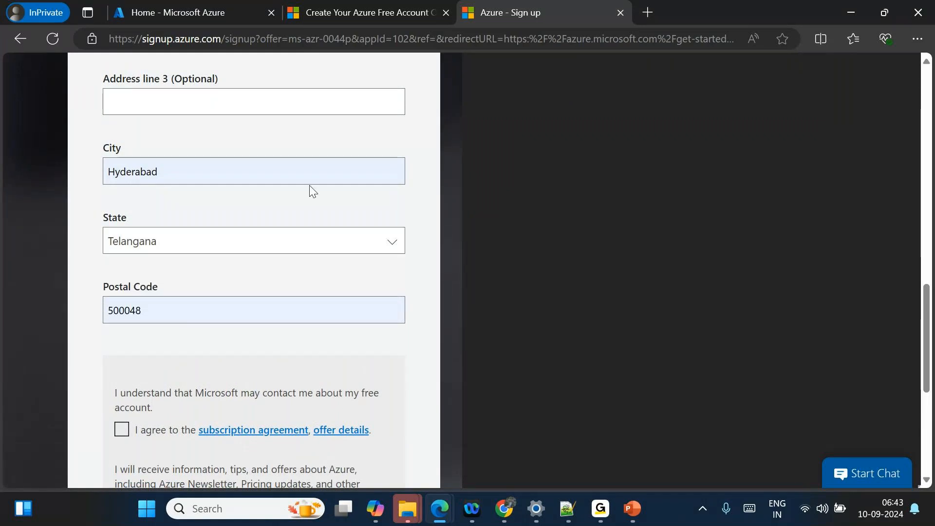
Agree to the subscription agreement, opt in to sharing information with partners, and proceed to the next section.
scroll(312, 190, down, 4)
click(121, 254)
click(122, 345)
scroll(244, 380, down, 3)
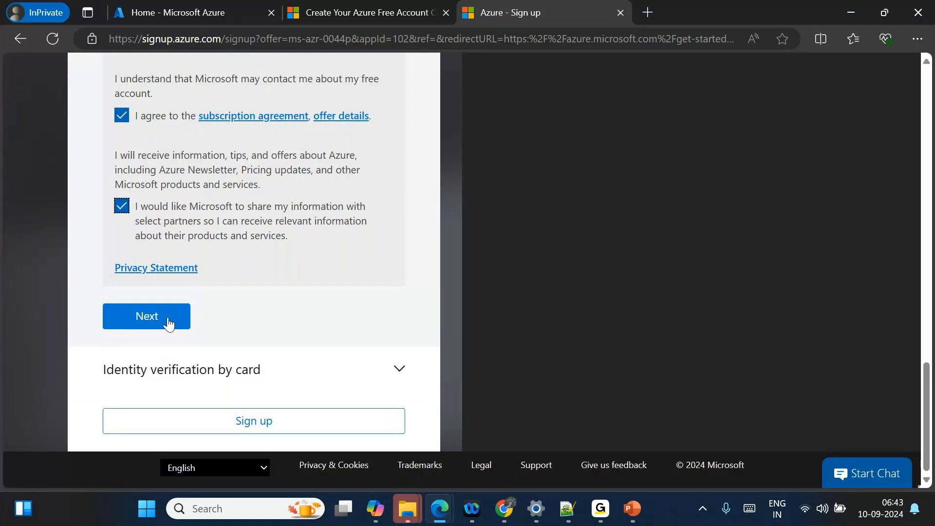
click(168, 323)
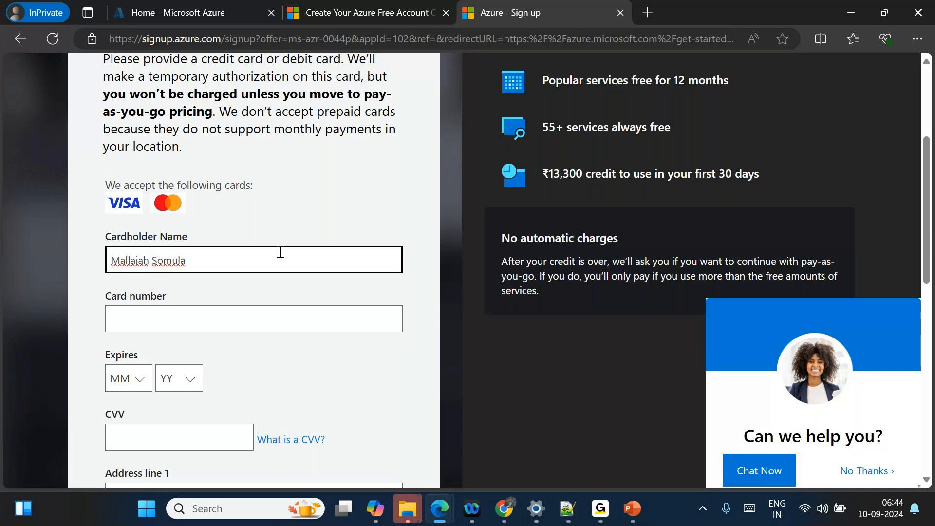
Scroll through the card identity verification form, comparing it with the Azure portal home tab.
scroll(280, 251, down, 2)
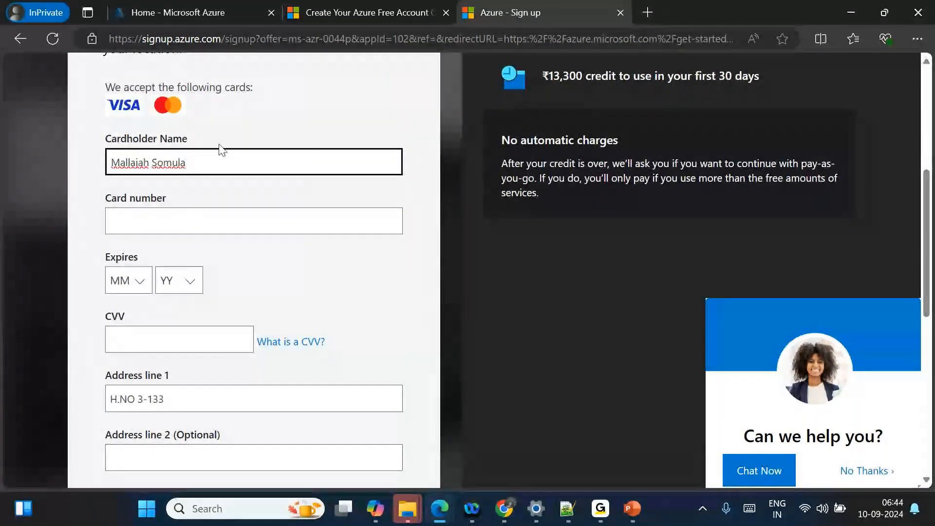
scroll(226, 225, down, 1)
scroll(226, 224, down, 2)
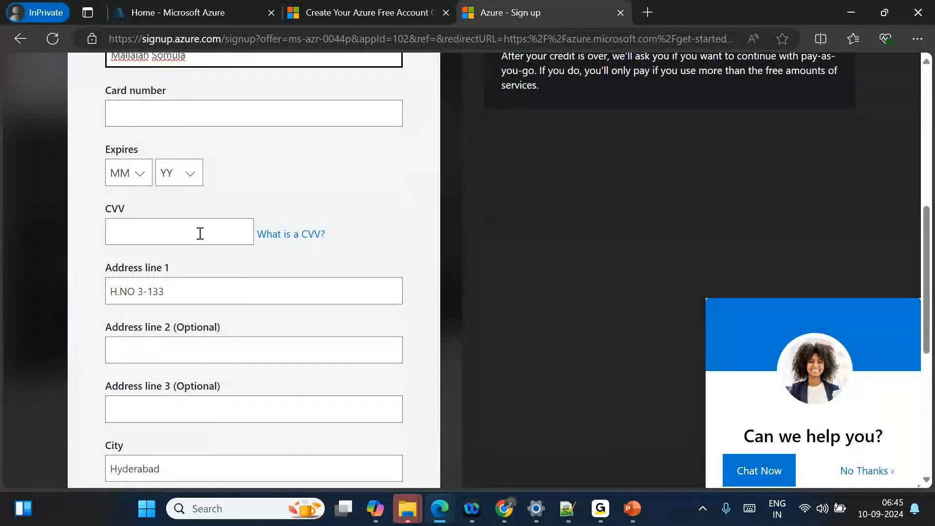
scroll(198, 234, down, 4)
scroll(175, 294, down, 4)
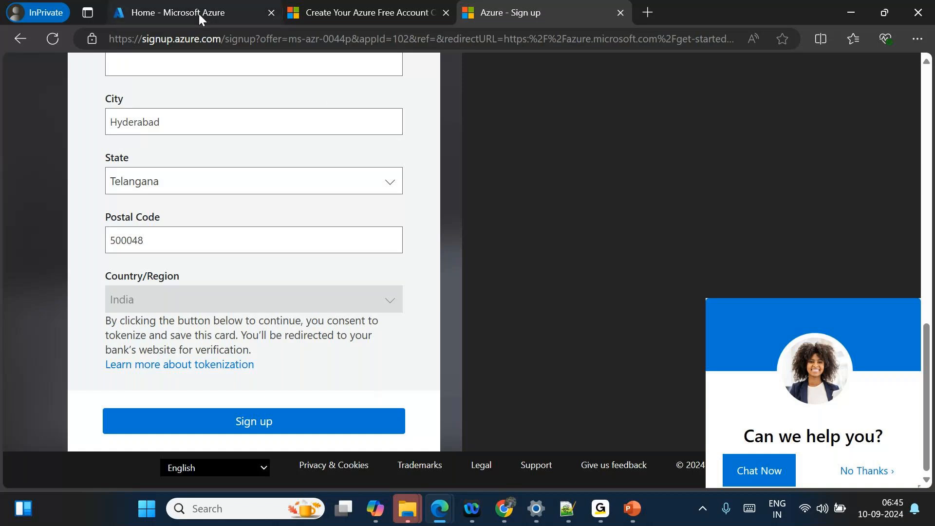
mouse_move(198, 14)
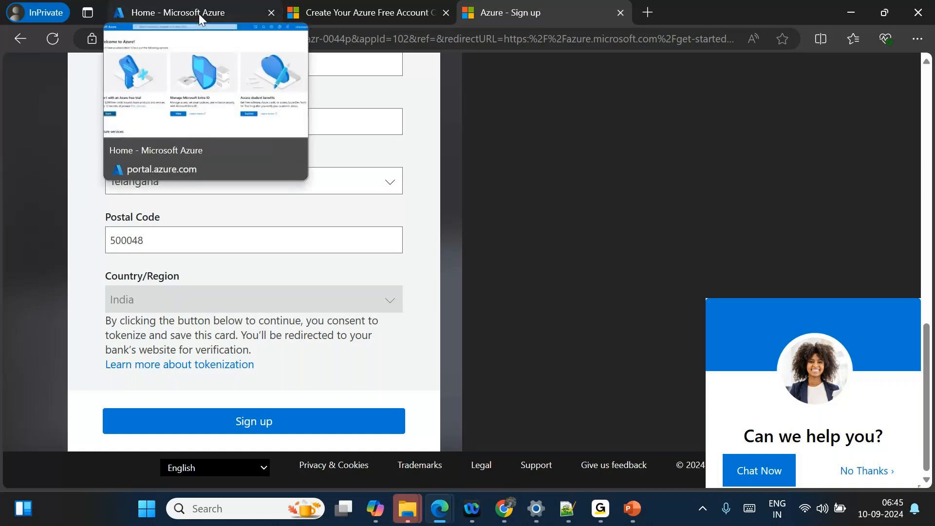
click(198, 14)
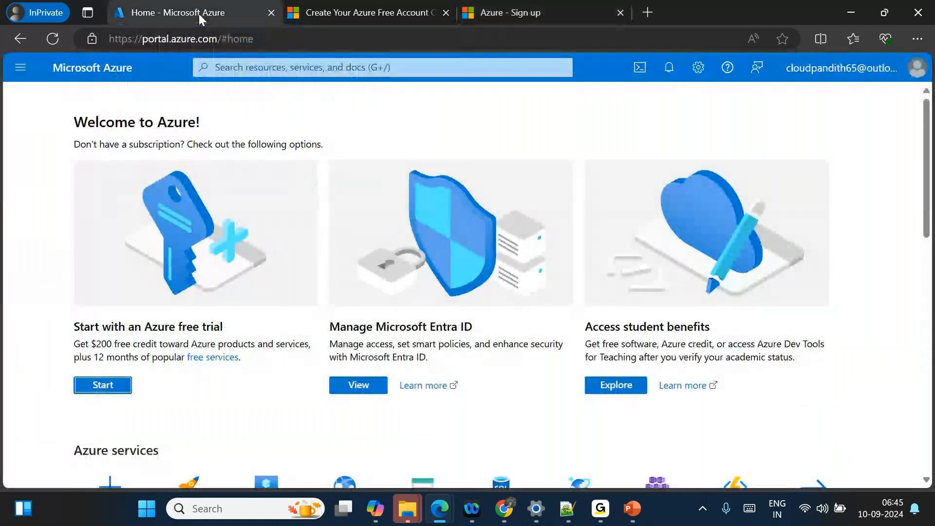
click(539, 18)
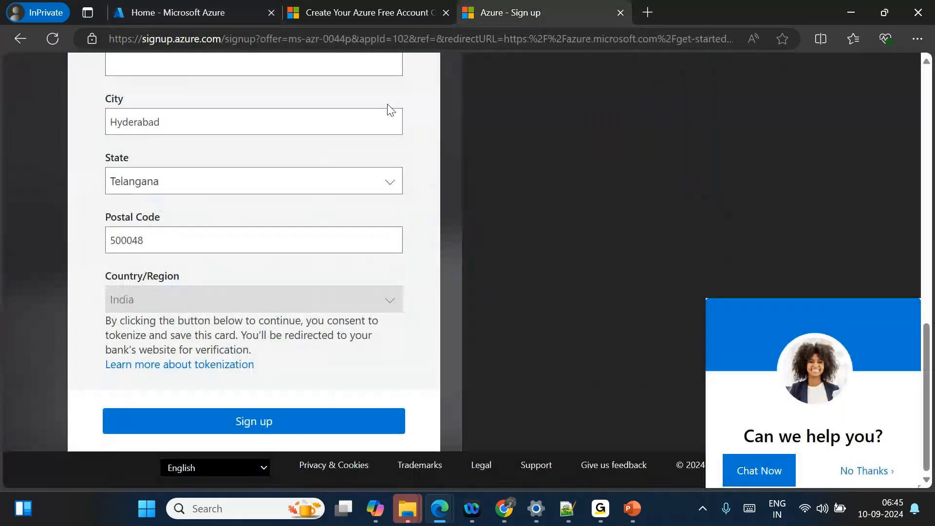
scroll(291, 292, up, 5)
scroll(291, 292, up, 5)
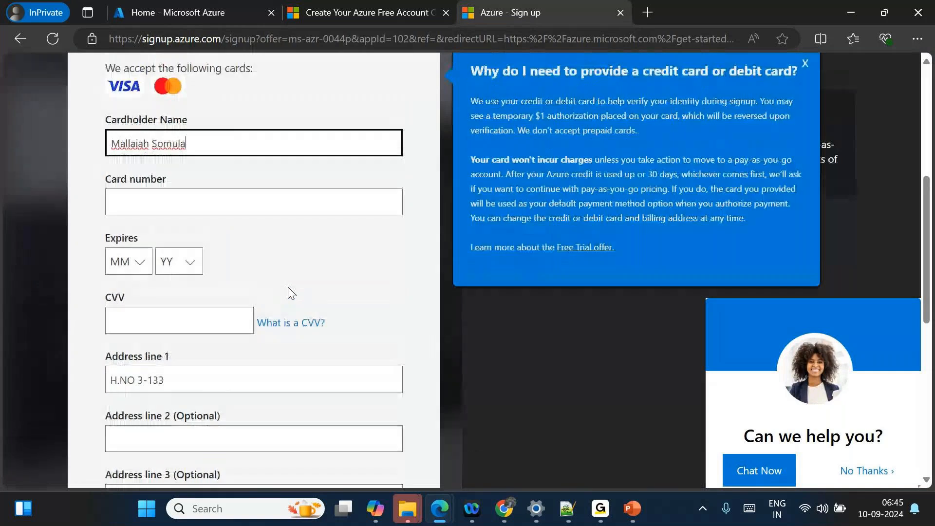
scroll(289, 290, down, 2)
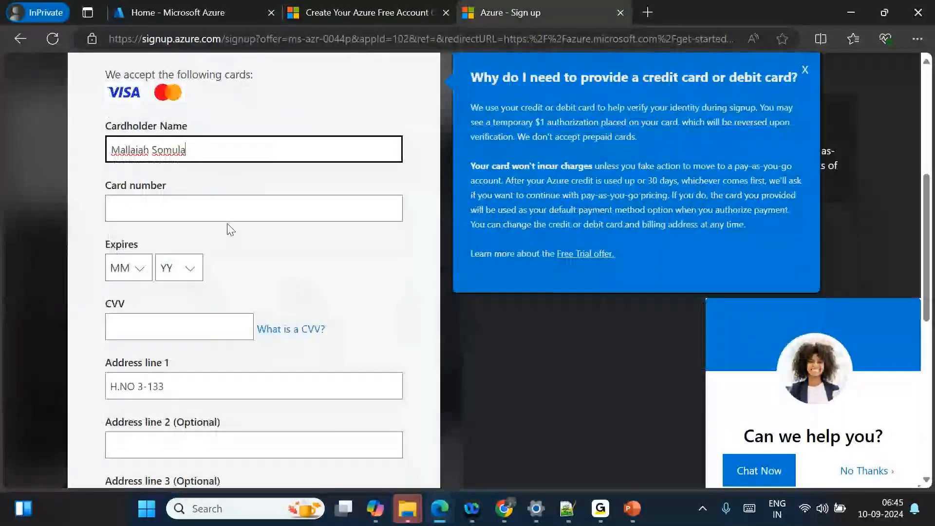
Select the card number field, dismiss the card explanation popup, and scroll back up through the form.
click(170, 215)
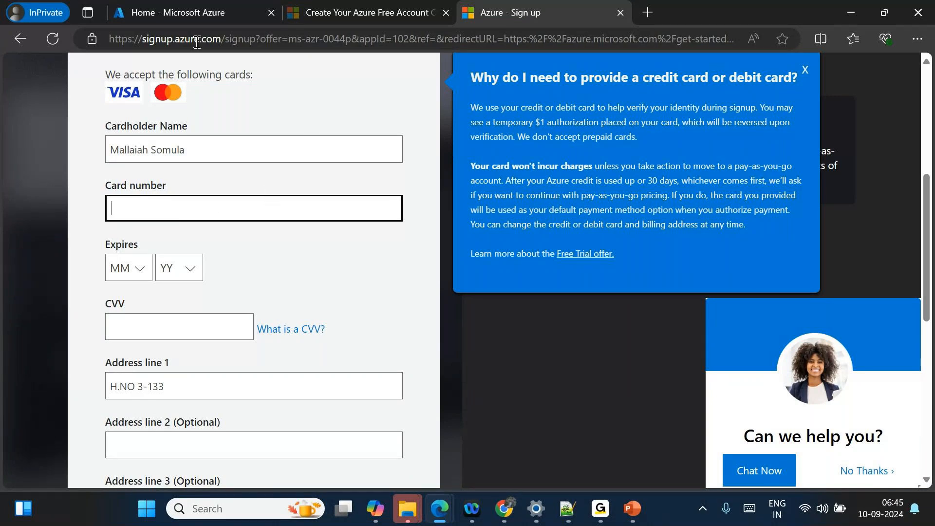
click(179, 6)
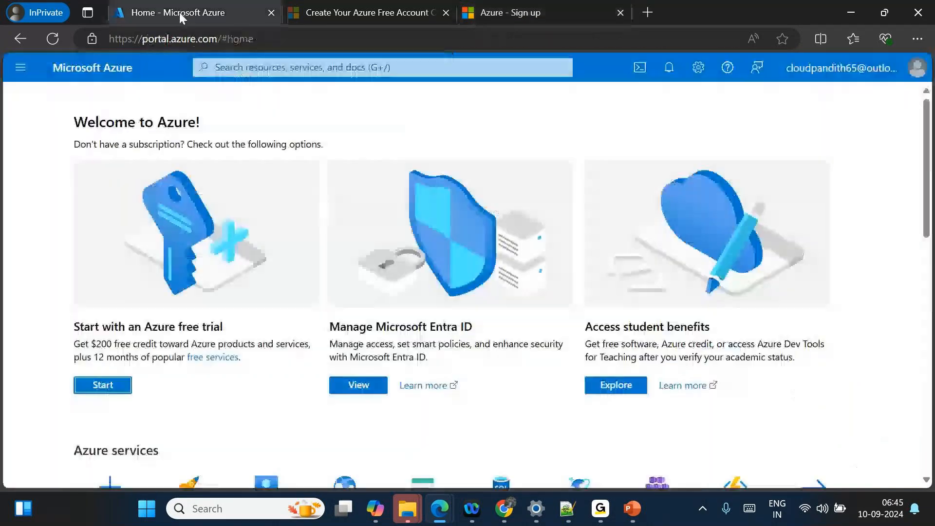
click(511, 18)
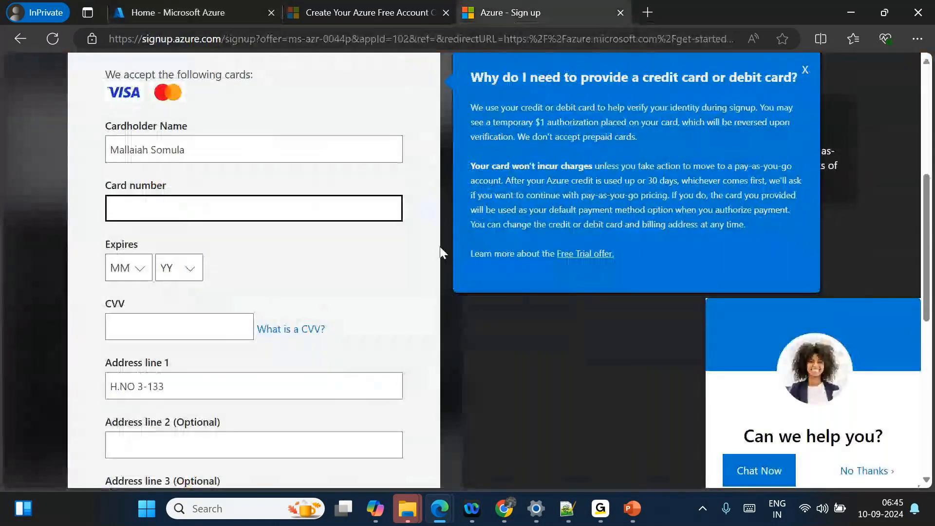
click(434, 285)
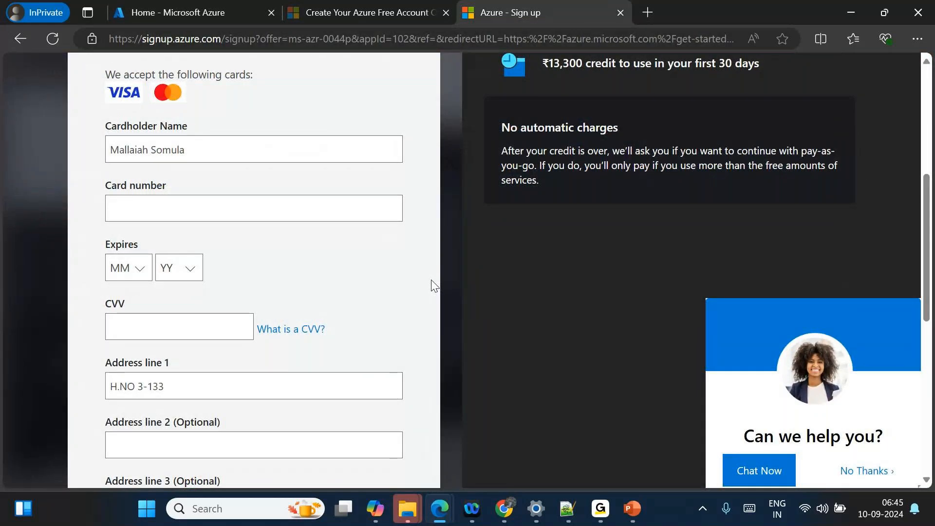
scroll(435, 285, up, 1)
scroll(435, 285, up, 2)
scroll(435, 285, up, 3)
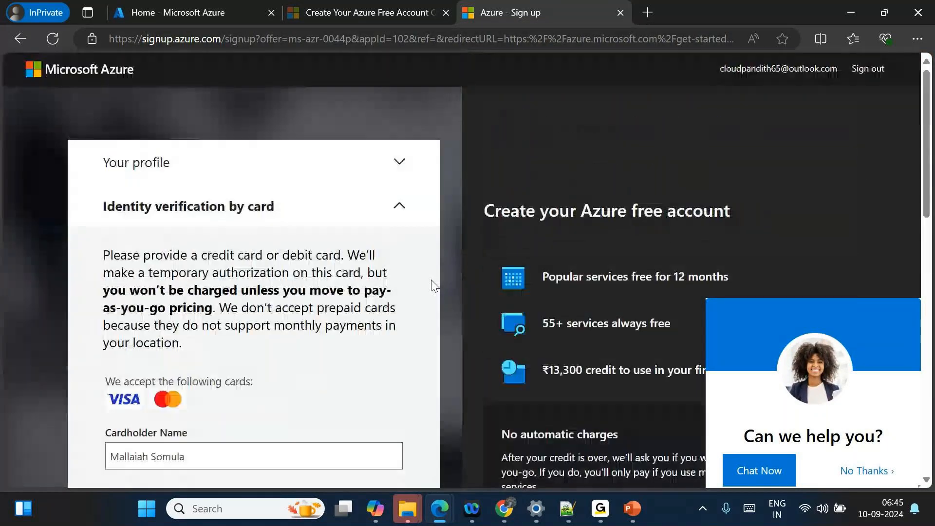
scroll(435, 285, down, 5)
scroll(435, 286, down, 7)
scroll(435, 285, up, 3)
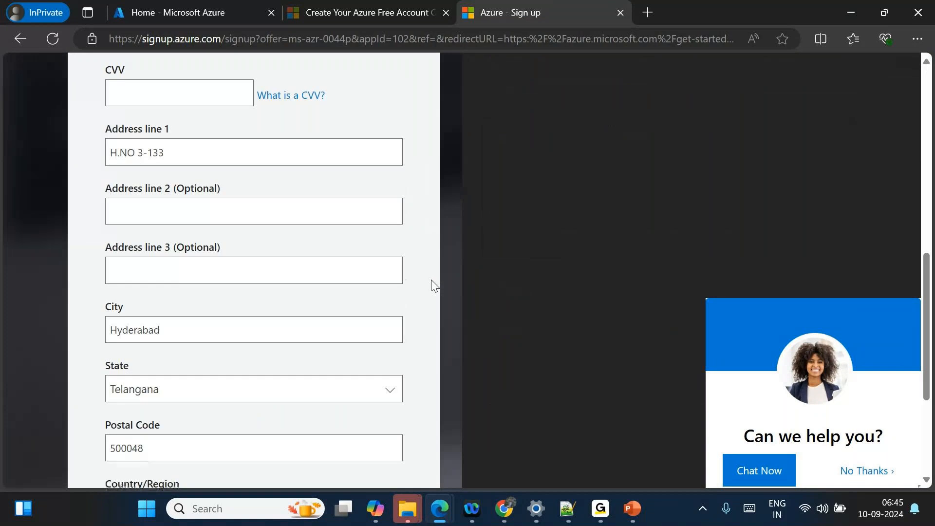
scroll(393, 283, up, 8)
scroll(393, 282, down, 7)
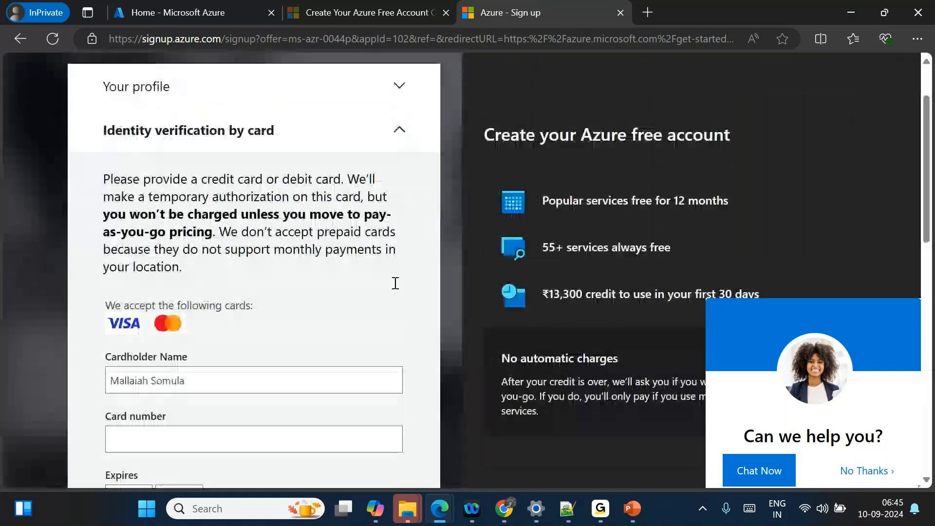
scroll(394, 283, up, 7)
scroll(395, 283, up, 3)
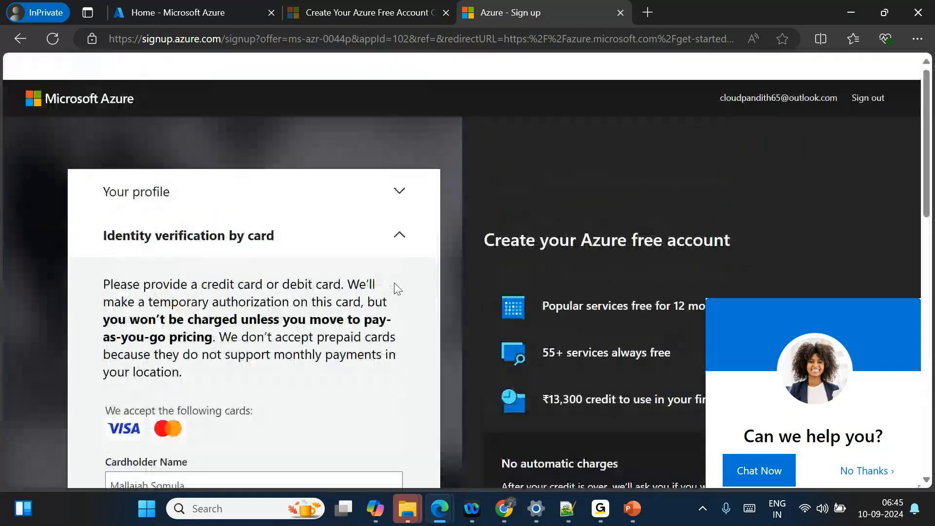
click(184, 10)
right_click(184, 11)
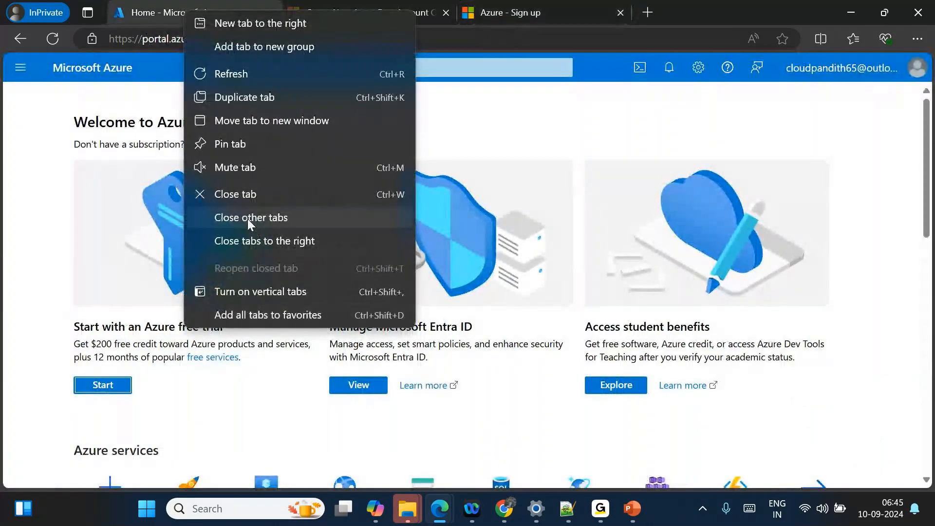
click(593, 120)
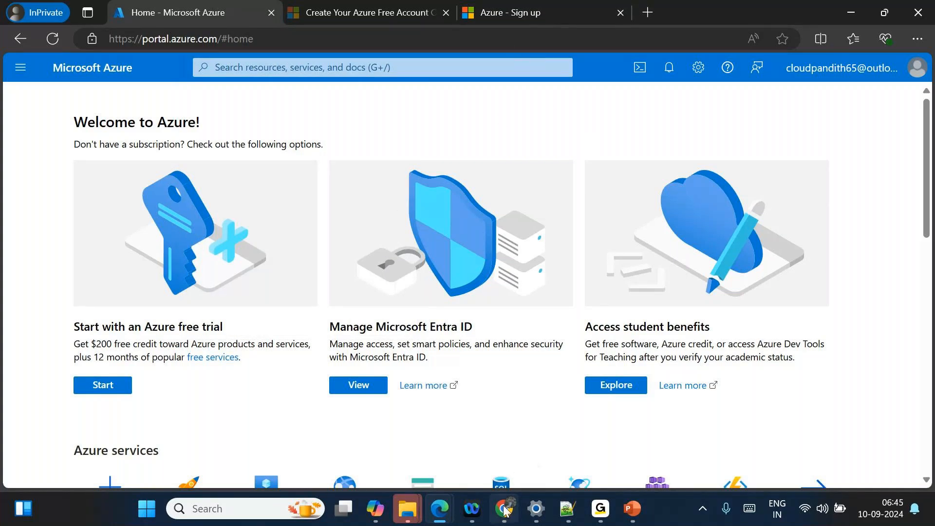
Open Chrome and navigate to the Azure portal at portal.azure.com.
mouse_move(505, 509)
click(481, 440)
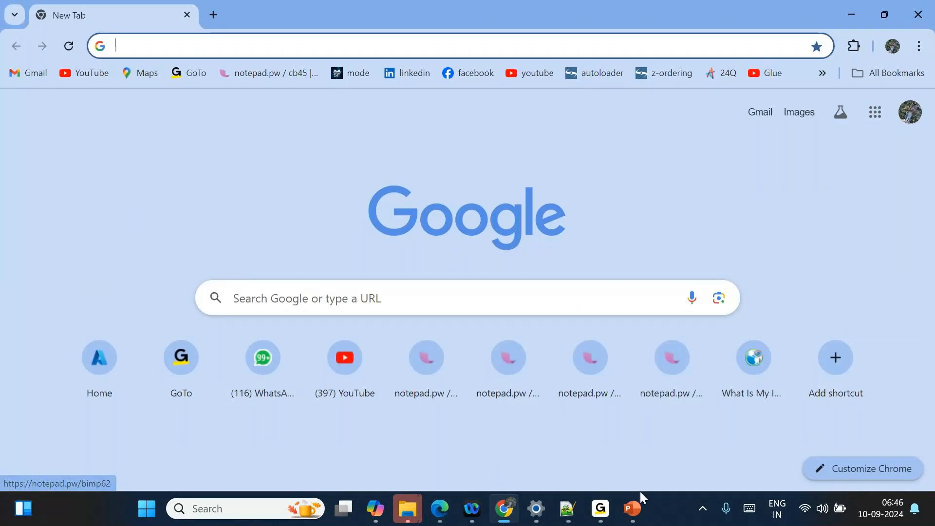
mouse_move(633, 506)
click(725, 415)
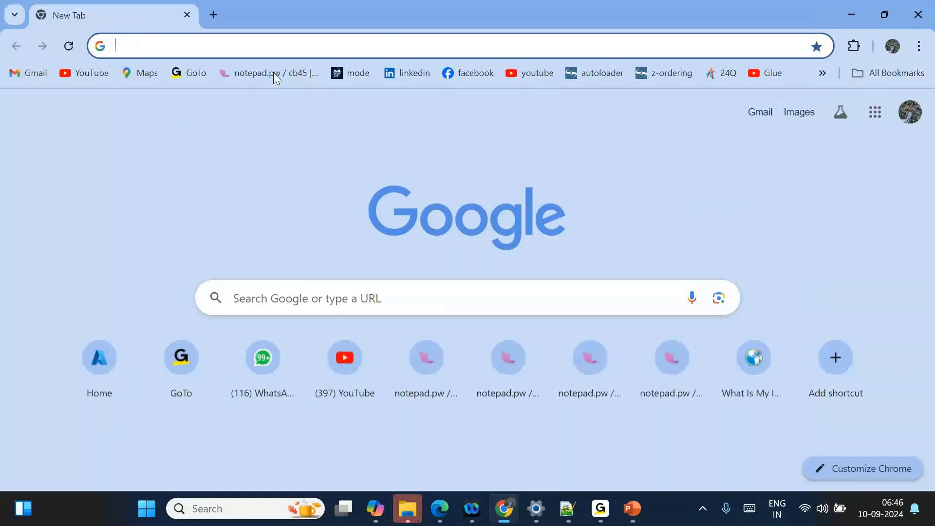
click(199, 40)
text(po)
key(Return)
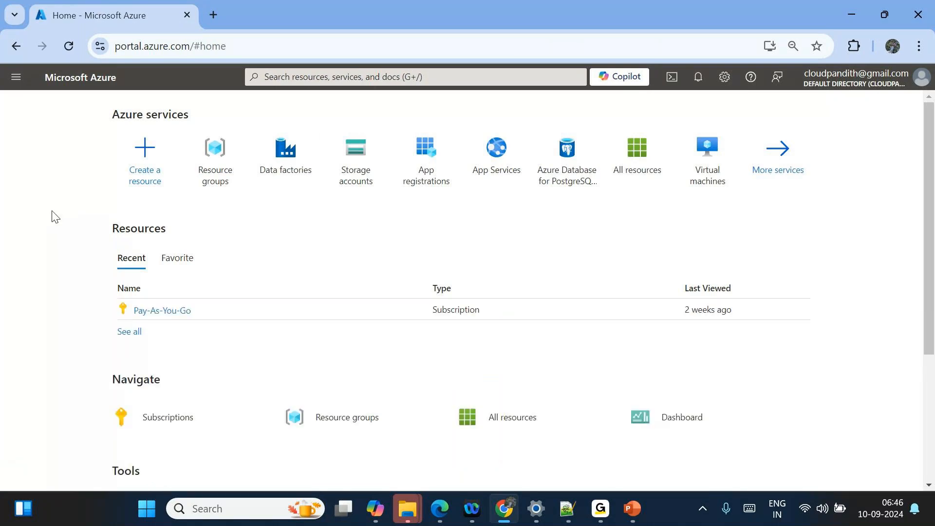
Open the portal account menu to view the signed-in account and directory options.
key(alt+Tab)
click(921, 87)
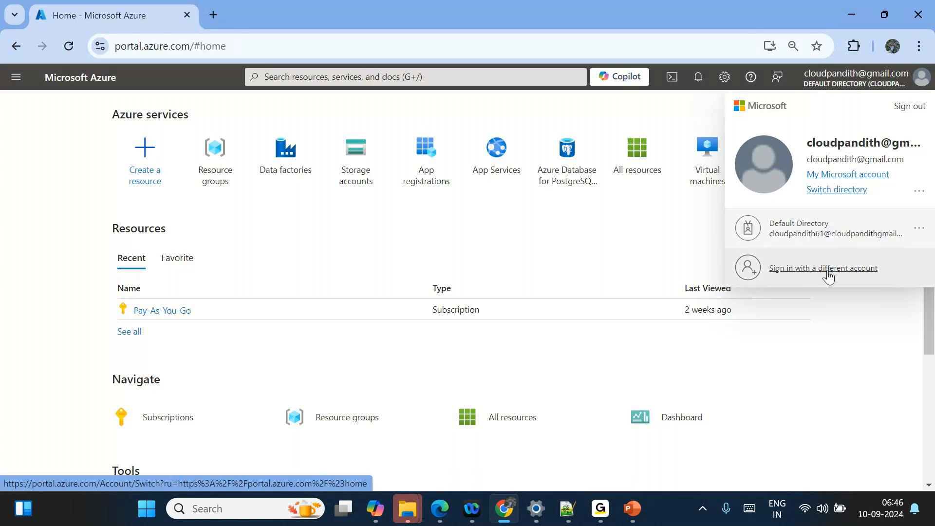
click(837, 331)
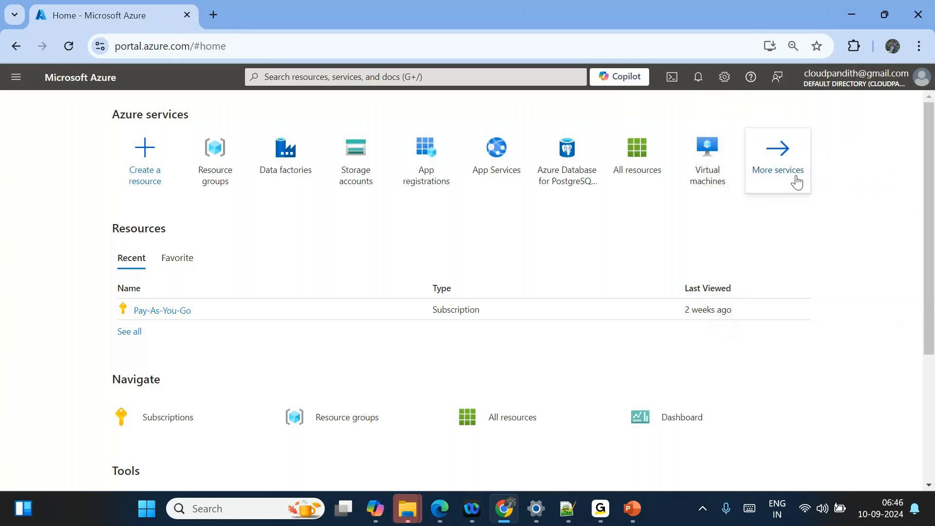
Open and close the feedback panel and the Support + troubleshooting panel.
click(774, 88)
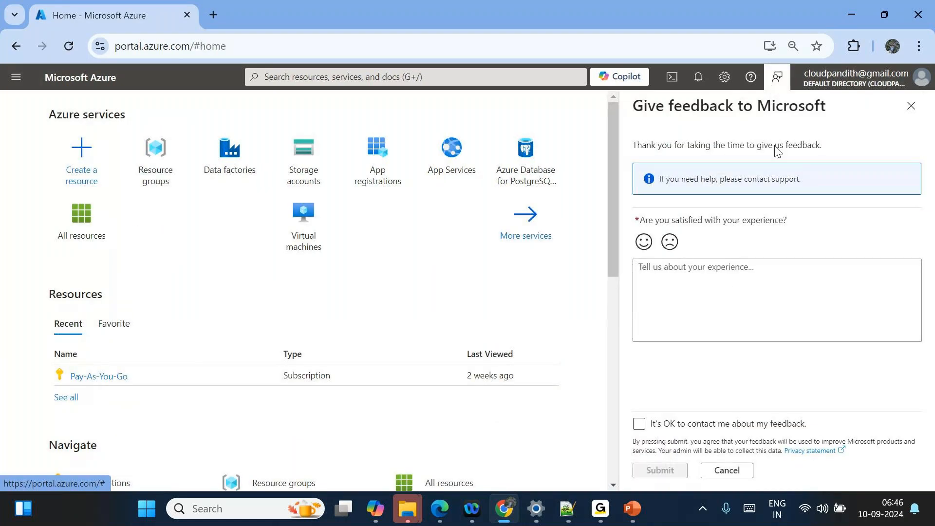
click(911, 107)
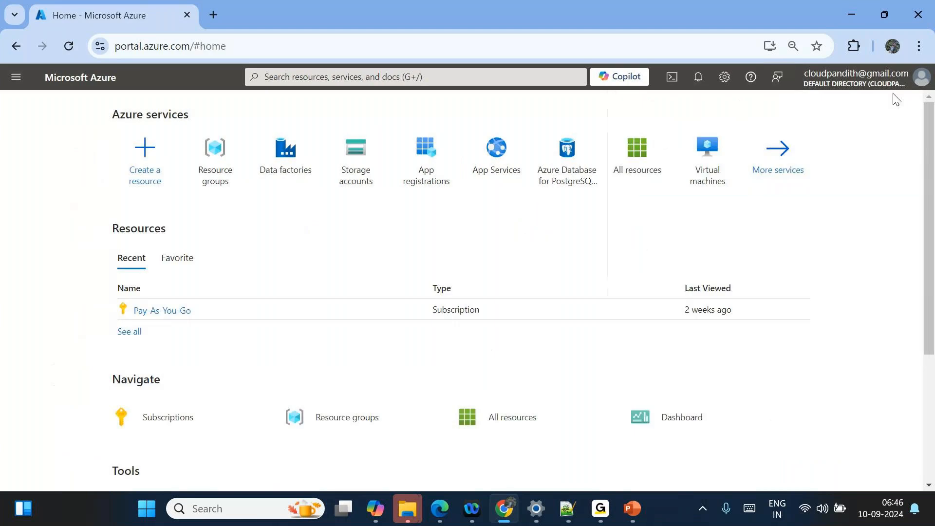
click(751, 79)
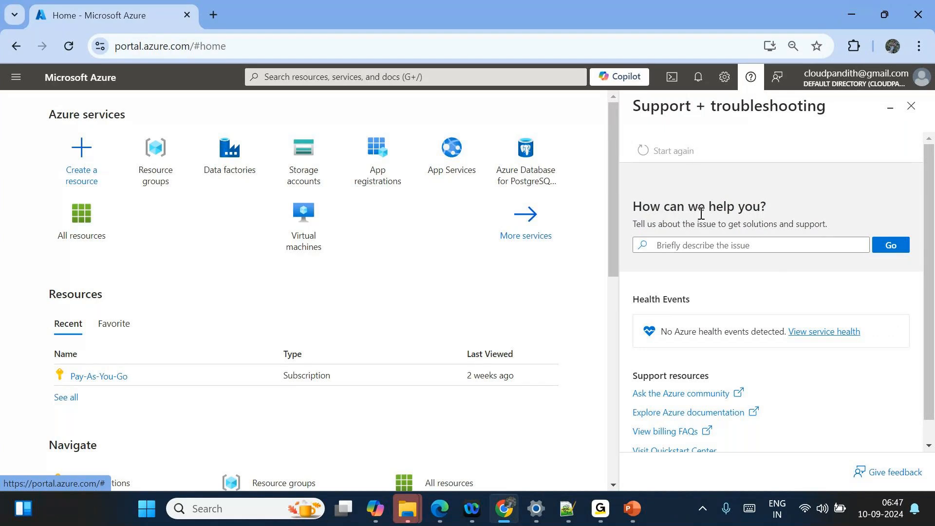
click(912, 107)
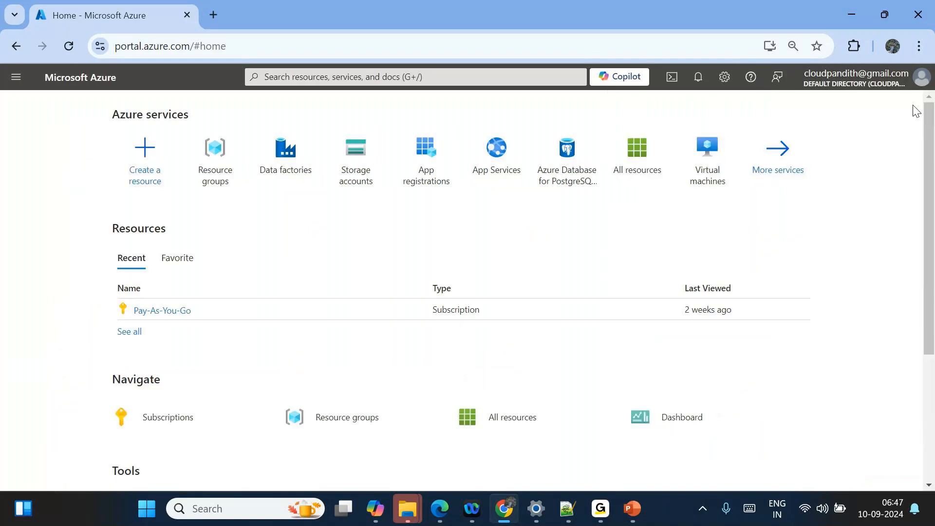
Reopen the Support + troubleshooting panel and browse its contents.
click(758, 85)
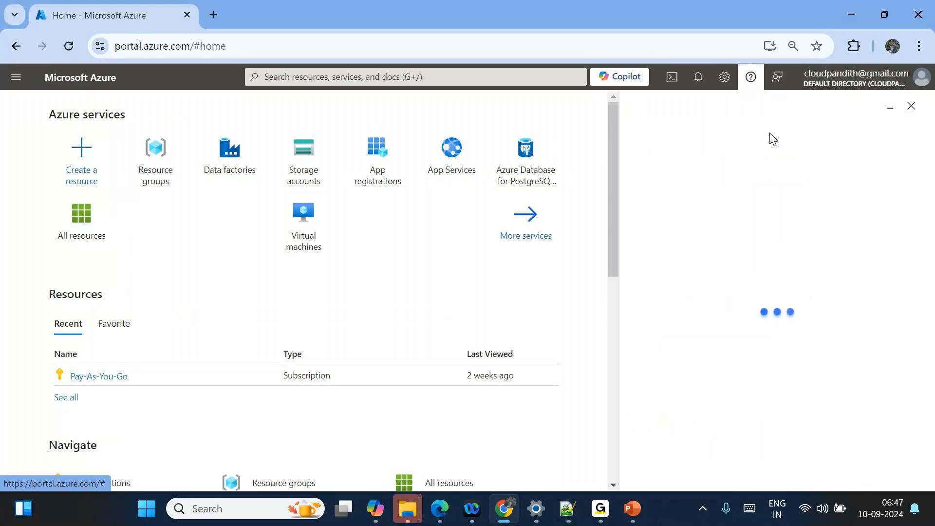
scroll(760, 341, down, 2)
scroll(763, 344, up, 1)
scroll(762, 345, down, 1)
scroll(762, 344, up, 1)
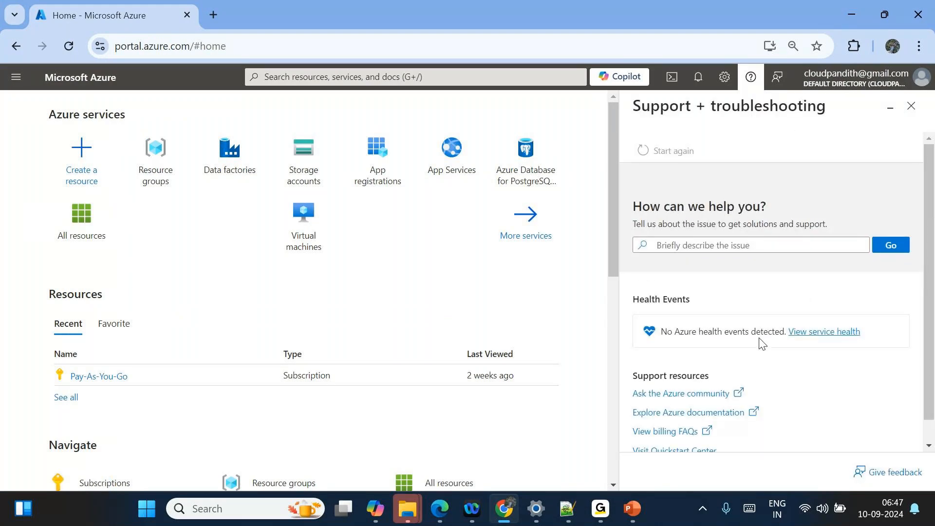
click(750, 76)
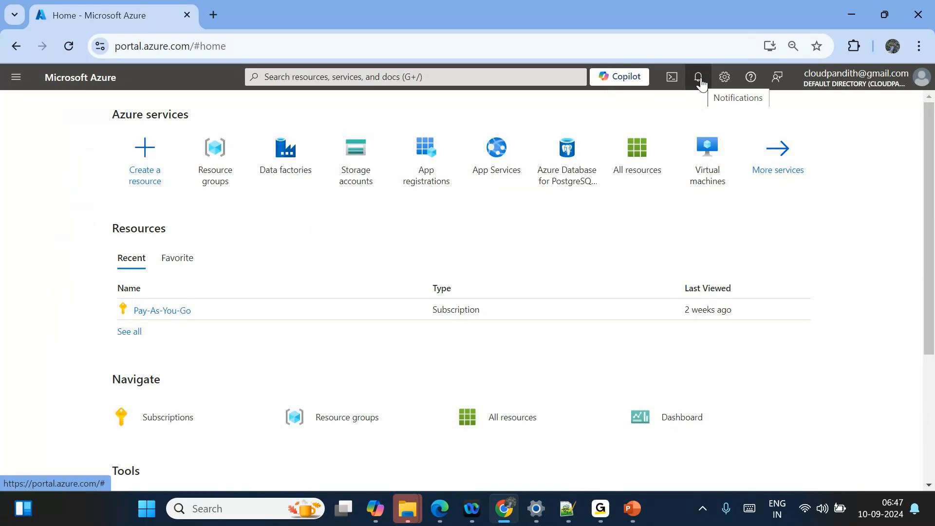
click(751, 76)
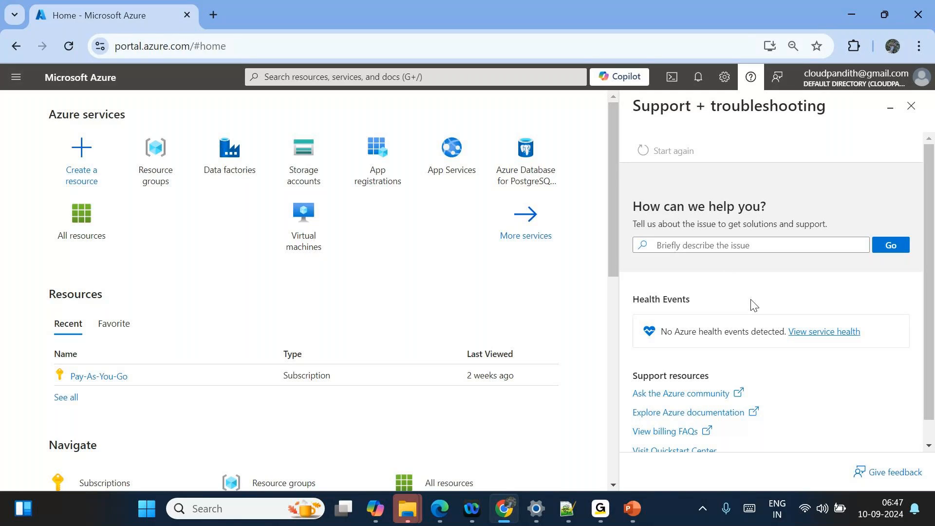
Search Support + troubleshooting for the quota issue and run the search.
click(702, 248)
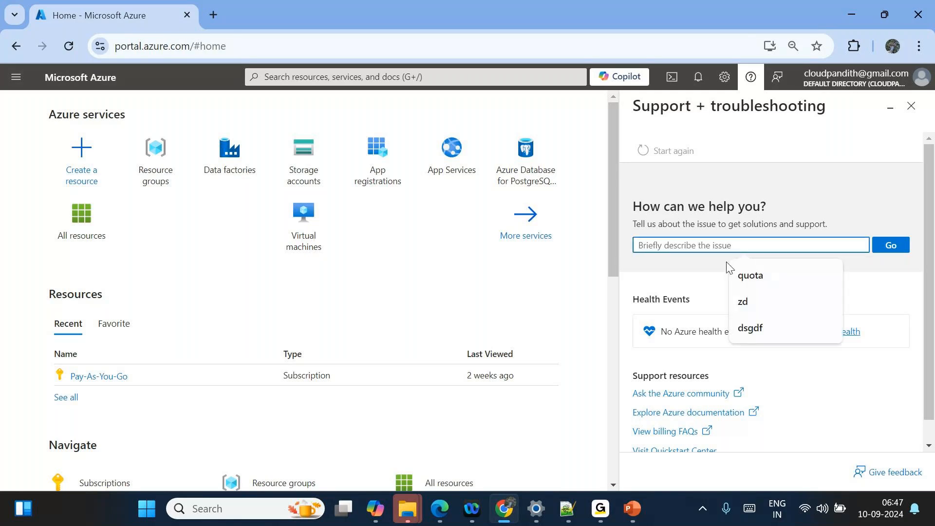
click(745, 273)
click(892, 245)
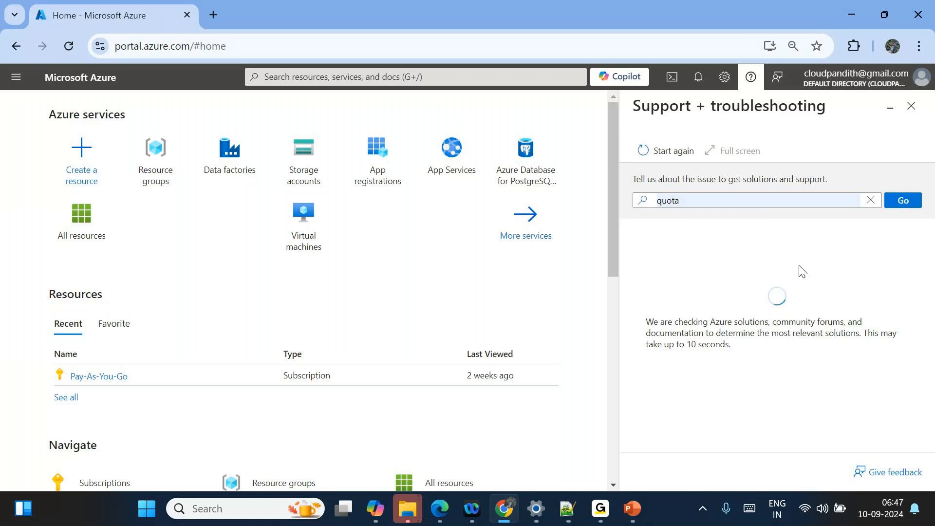
click(696, 295)
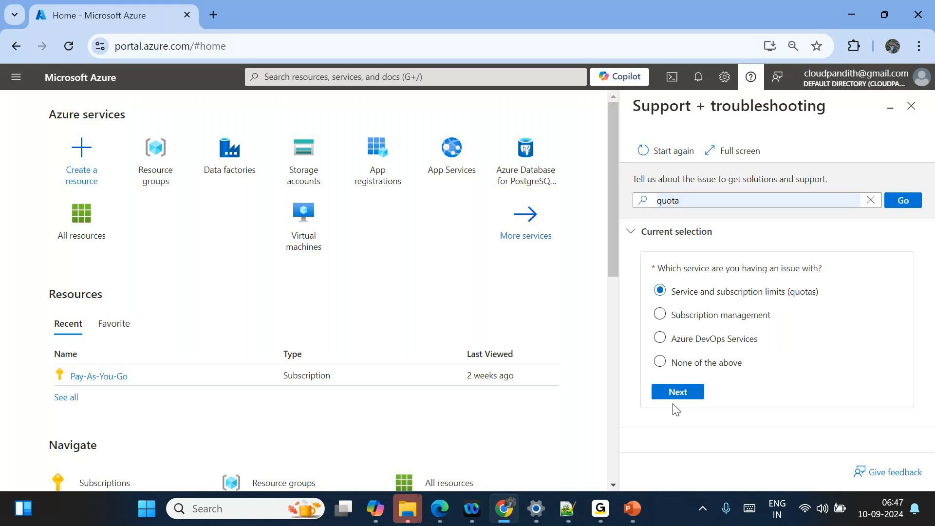
Choose Service and subscription limits (quotas) as the issue and start a support request from the quota solution.
click(674, 394)
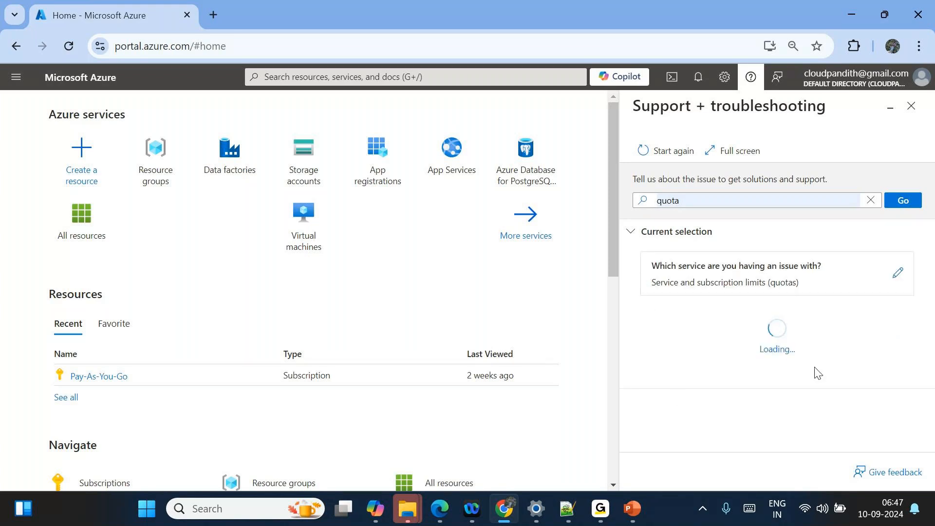
double_click(722, 283)
scroll(777, 343, down, 3)
scroll(766, 352, up, 3)
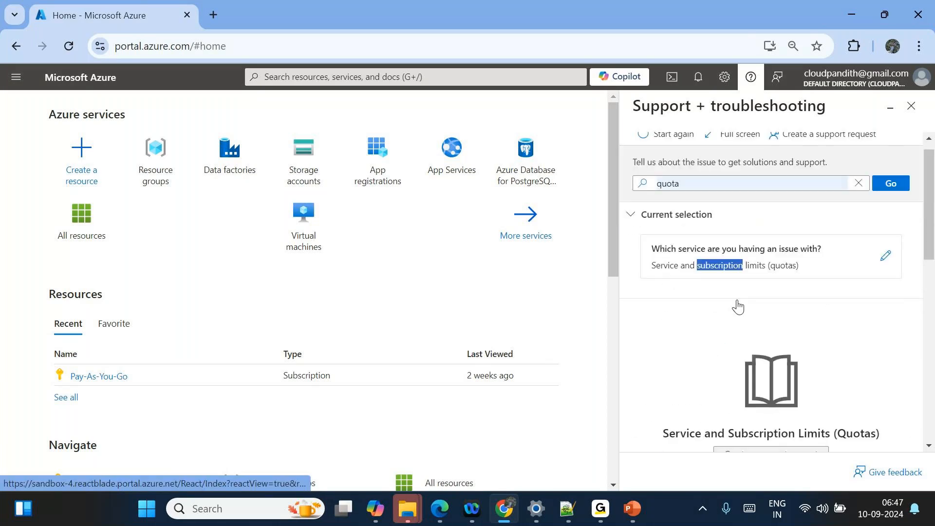
scroll(760, 347, down, 3)
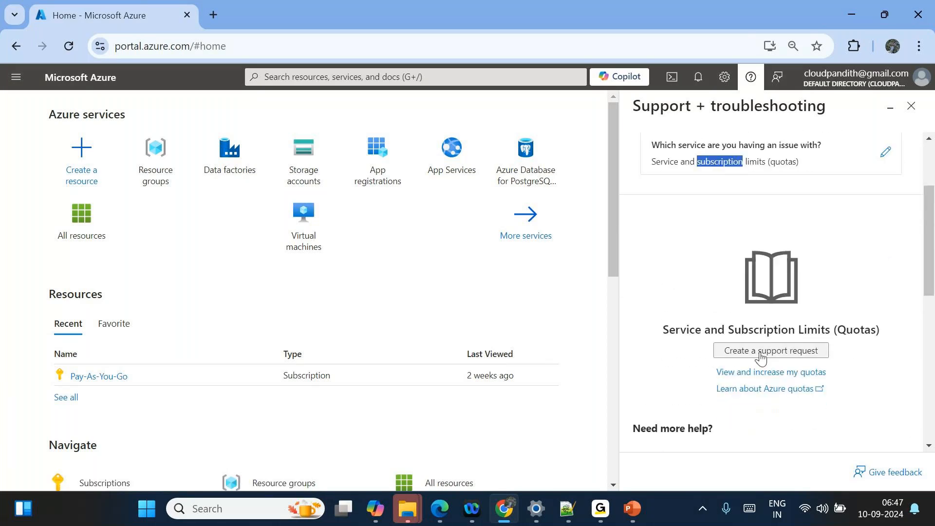
click(761, 353)
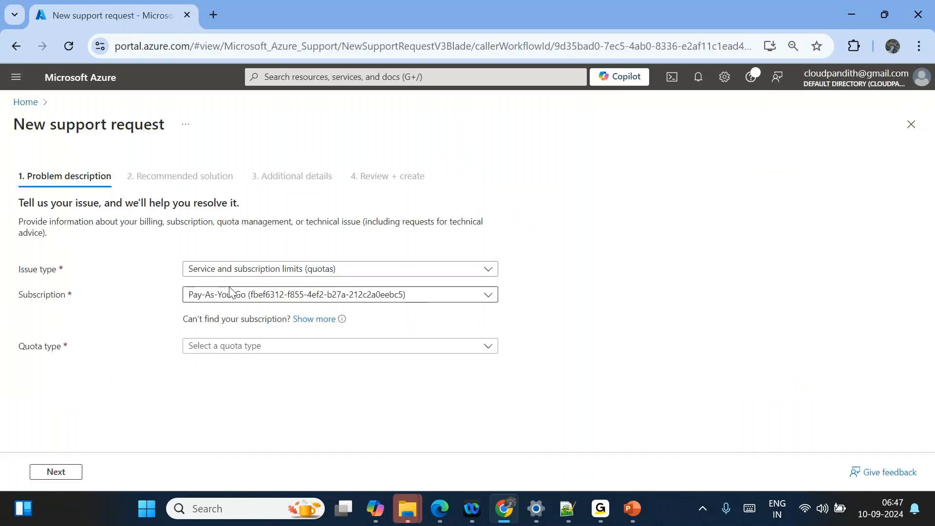
Set the quota type to Alerts, proceed to the additional details page, then leave the request and return Home.
click(249, 347)
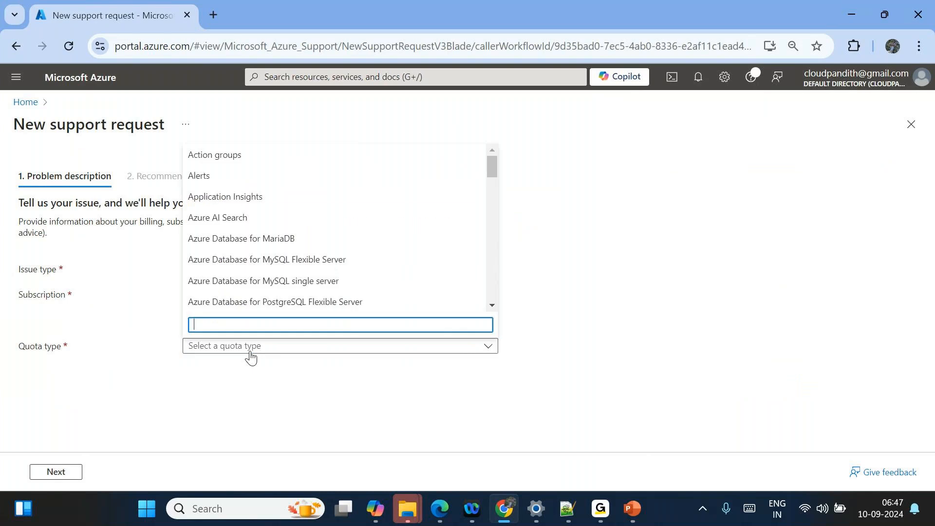
click(200, 175)
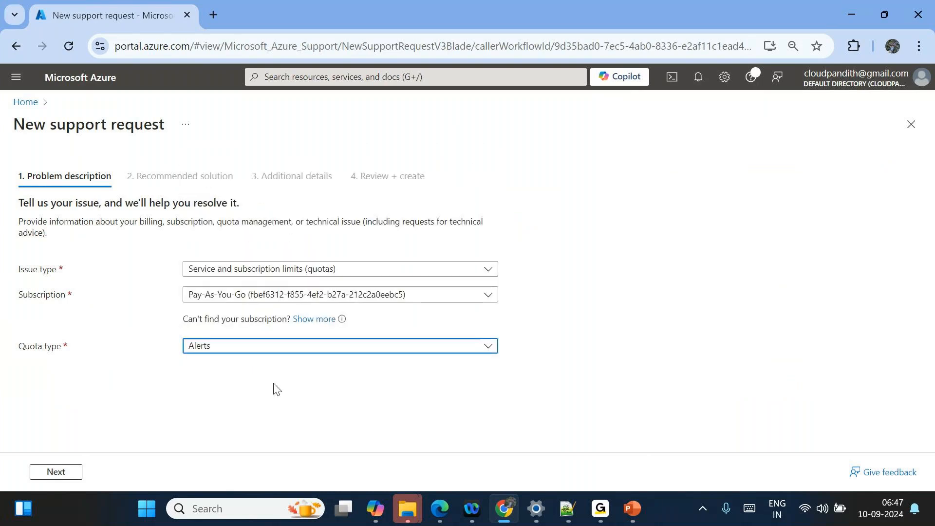
click(65, 473)
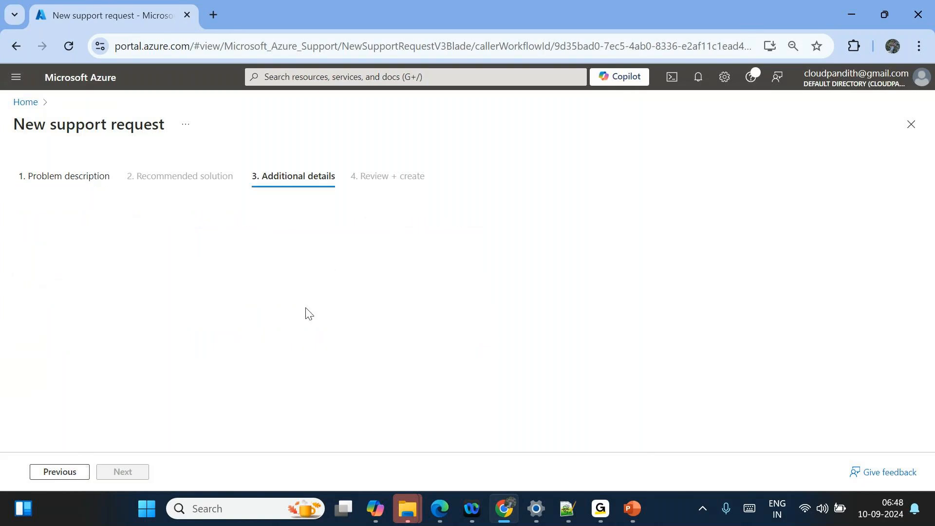
click(255, 312)
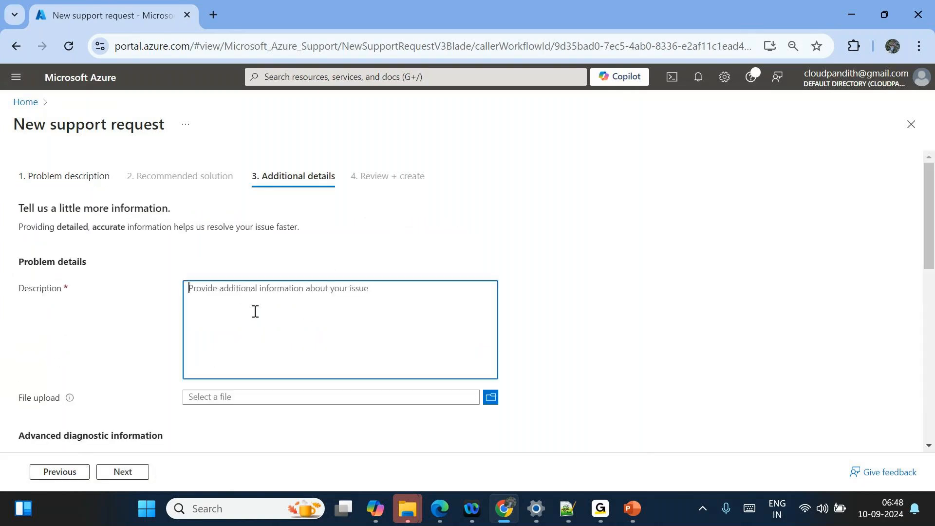
scroll(254, 312, down, 1)
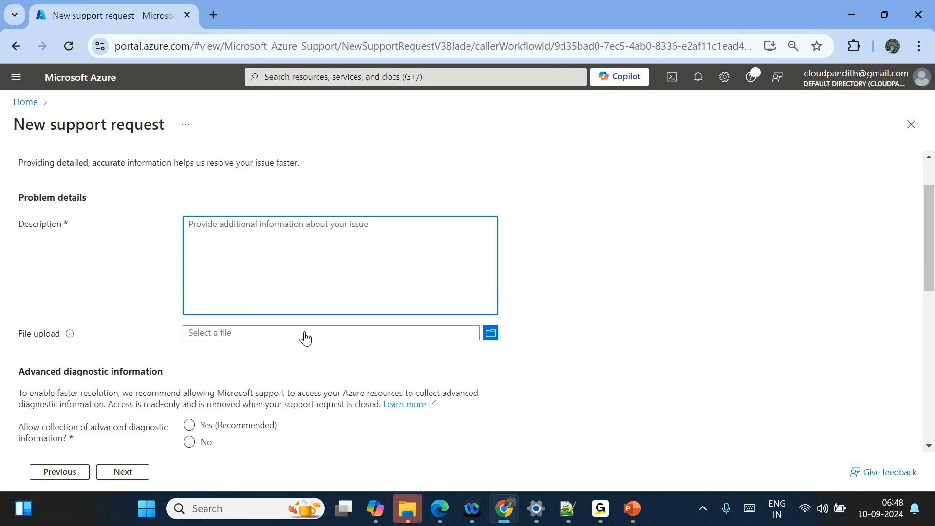
scroll(303, 379, down, 1)
scroll(317, 396, up, 2)
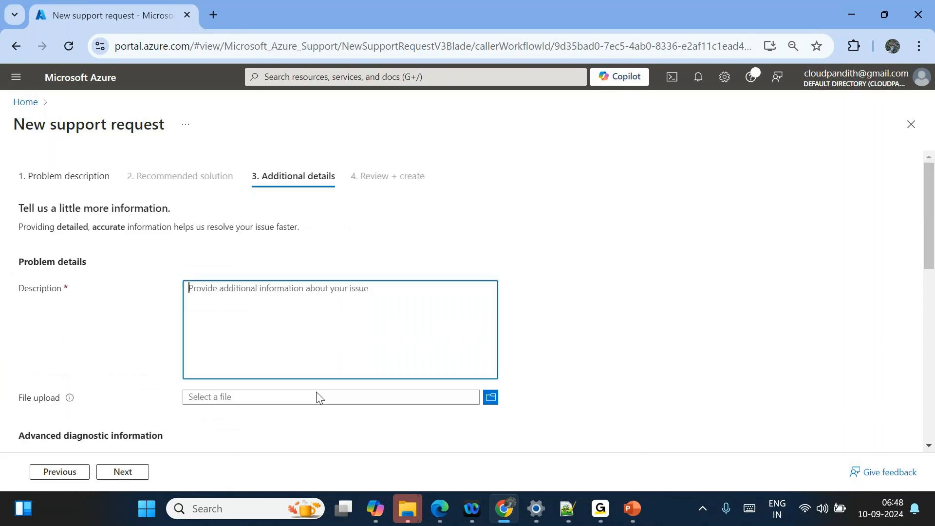
click(25, 102)
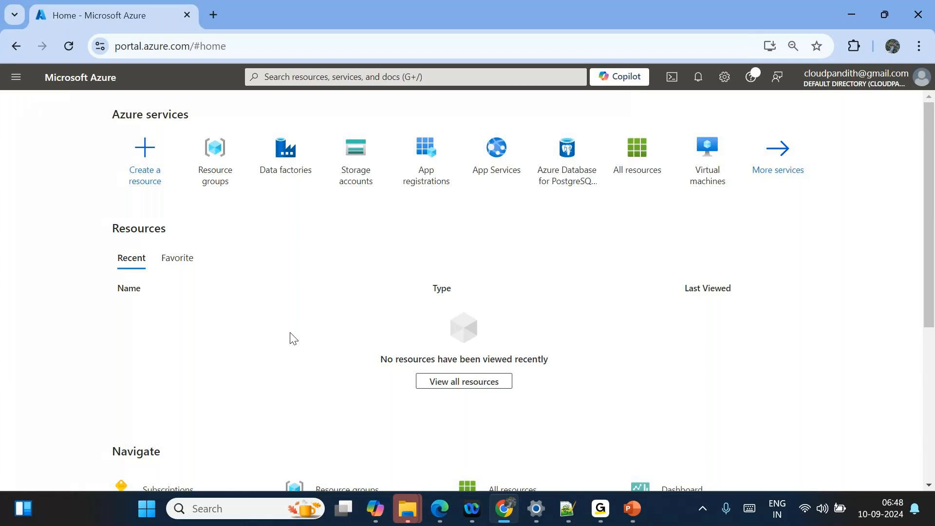
Open portal settings, view the Appearance + startup views page, and close settings.
click(724, 78)
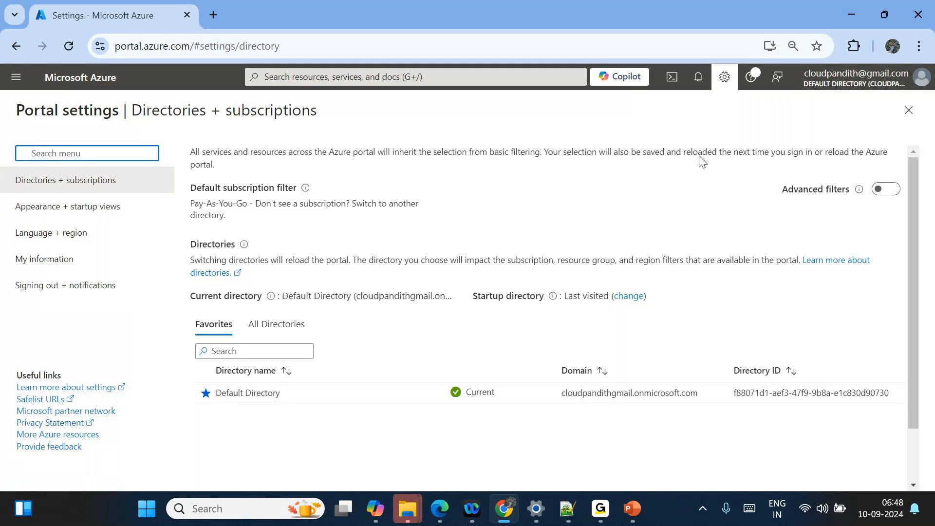
click(107, 207)
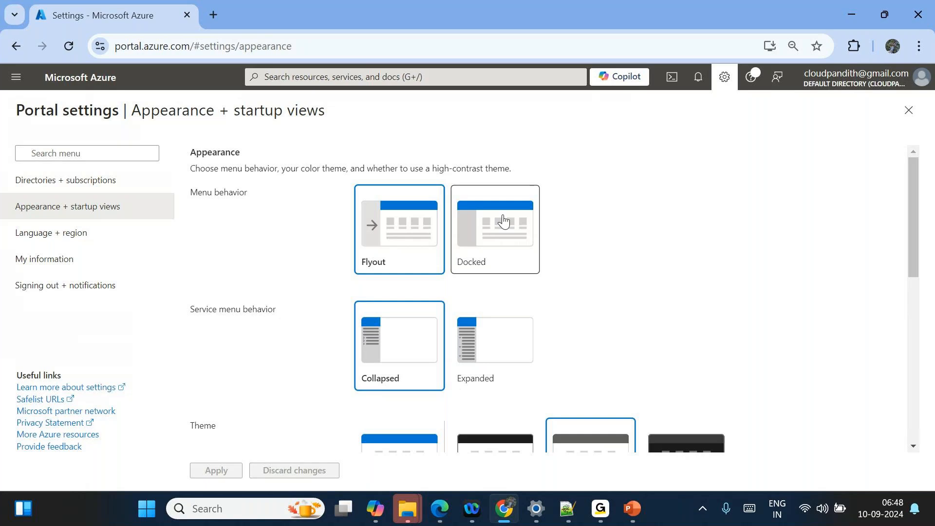
click(724, 79)
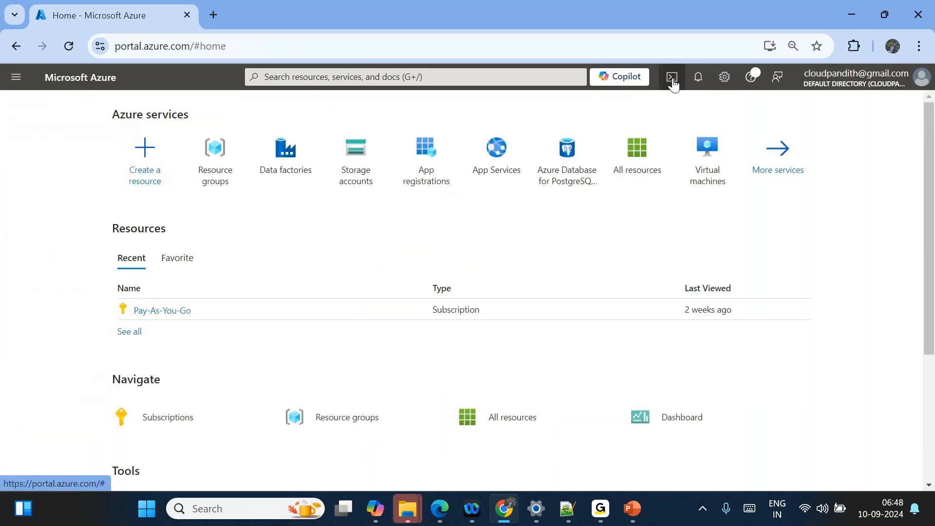
Open Cloud Shell and close it again.
click(673, 83)
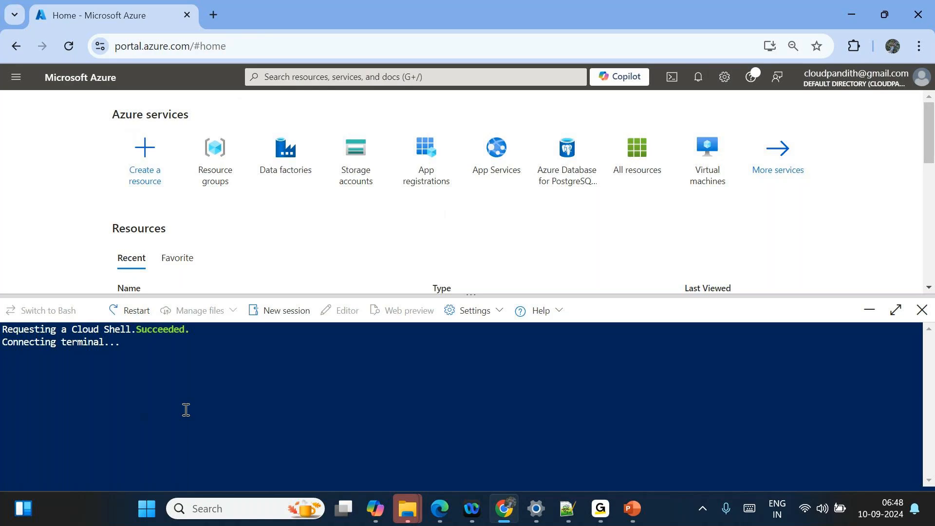
click(921, 310)
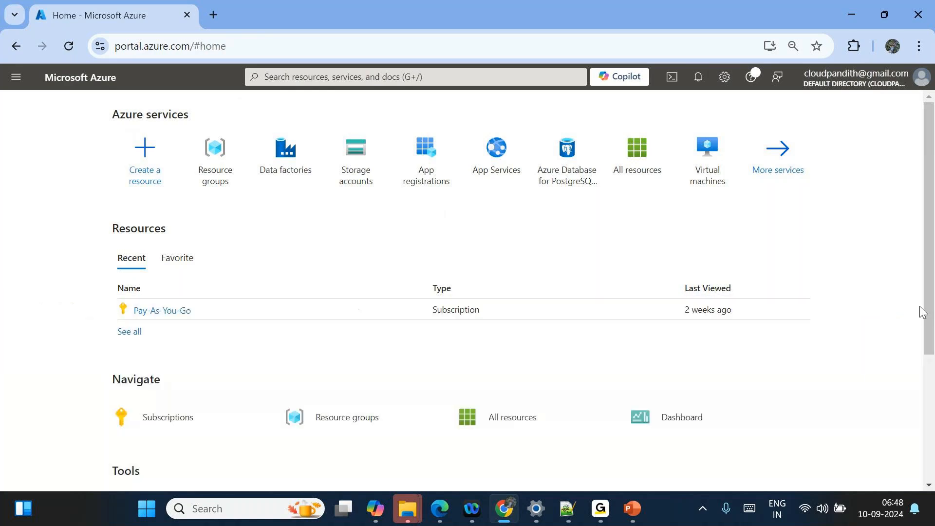
click(309, 74)
text(s)
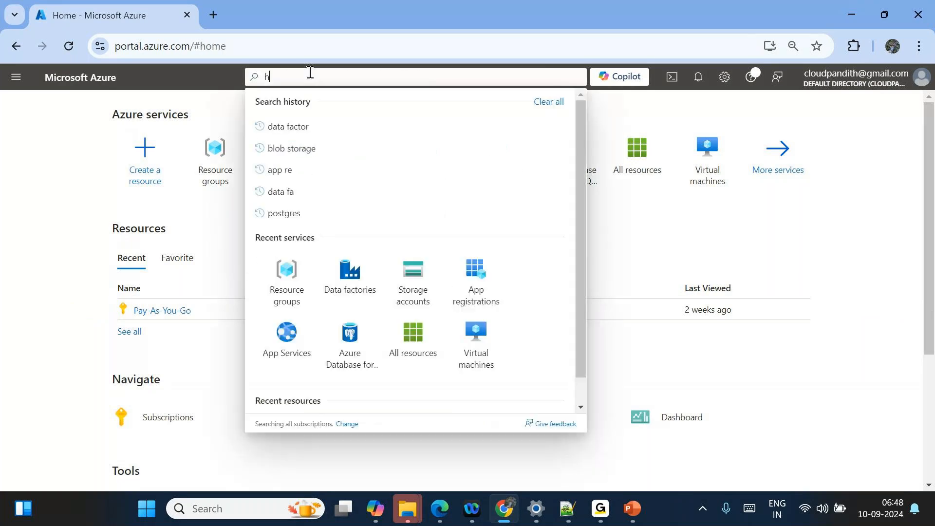
key(BackSpace)
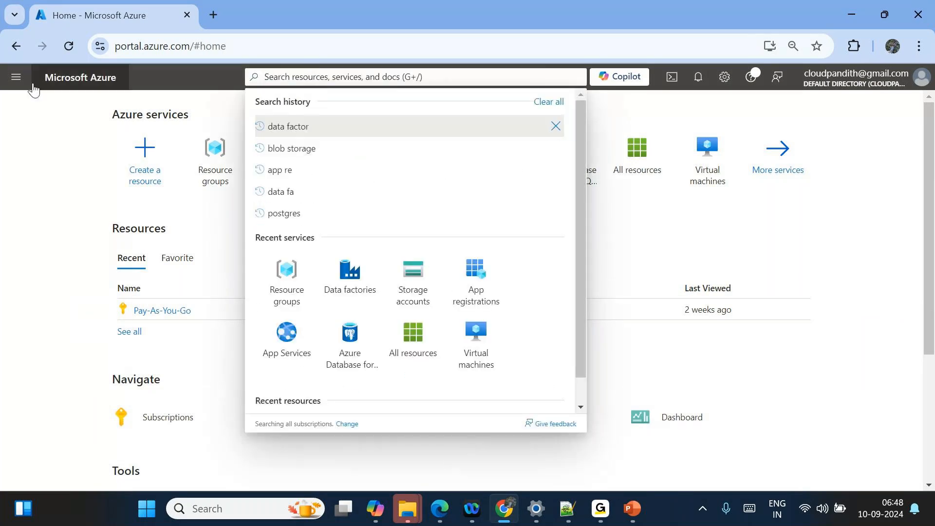
Open the portal menu and scroll through its favourites list.
click(14, 78)
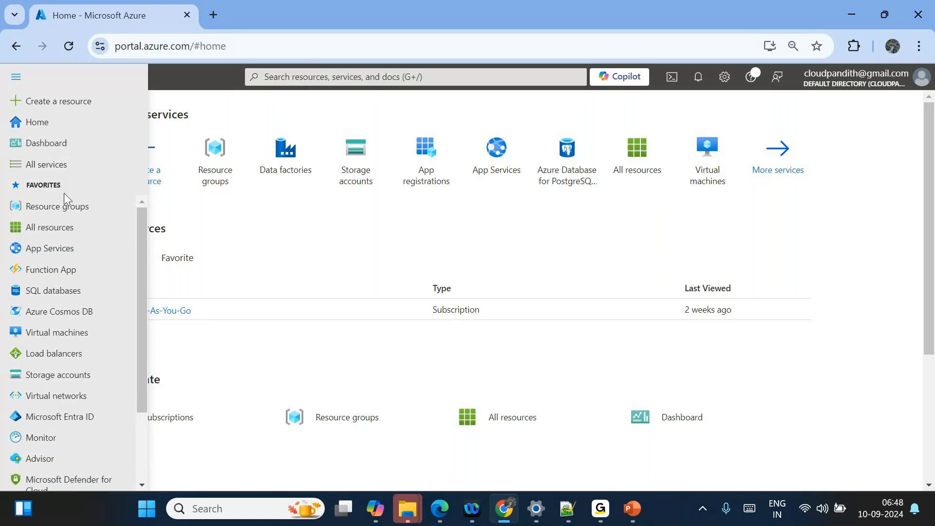
scroll(78, 341, down, 2)
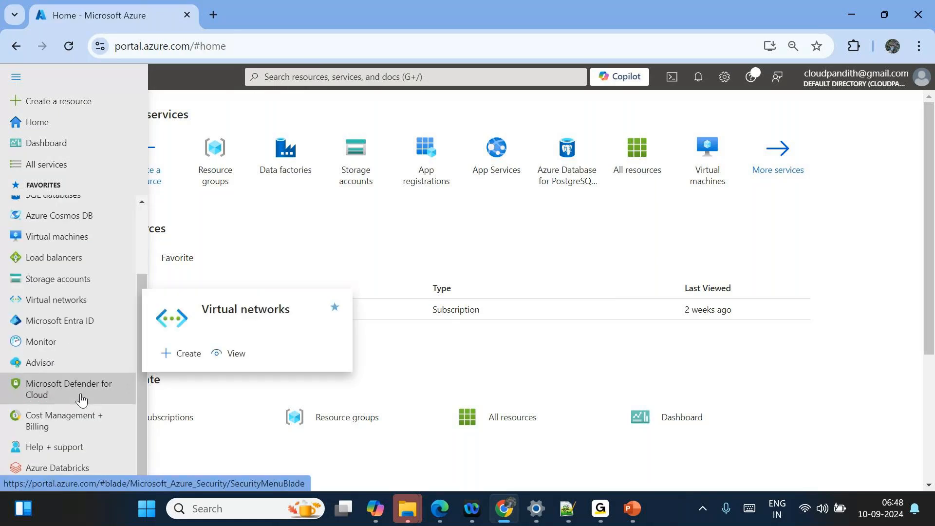
scroll(80, 393, up, 2)
scroll(79, 404, down, 2)
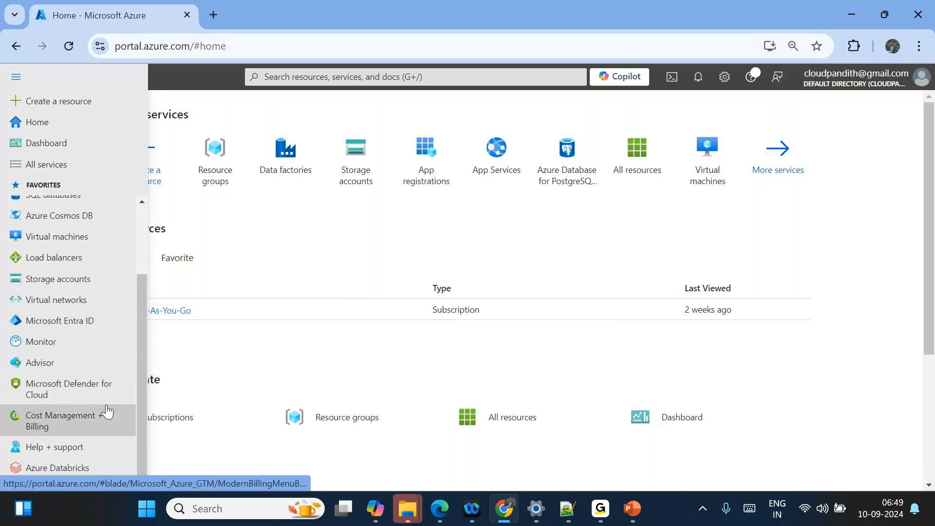
scroll(92, 370, up, 2)
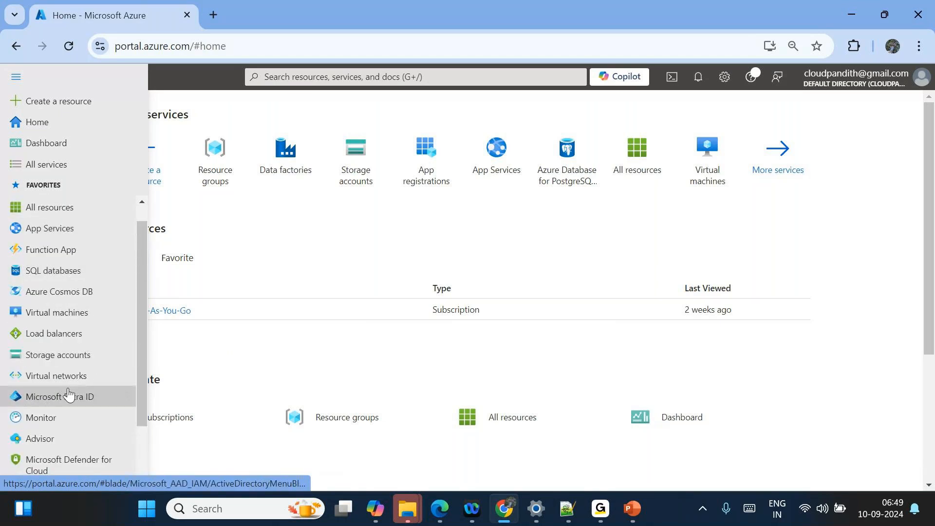
scroll(73, 392, down, 2)
scroll(54, 434, up, 2)
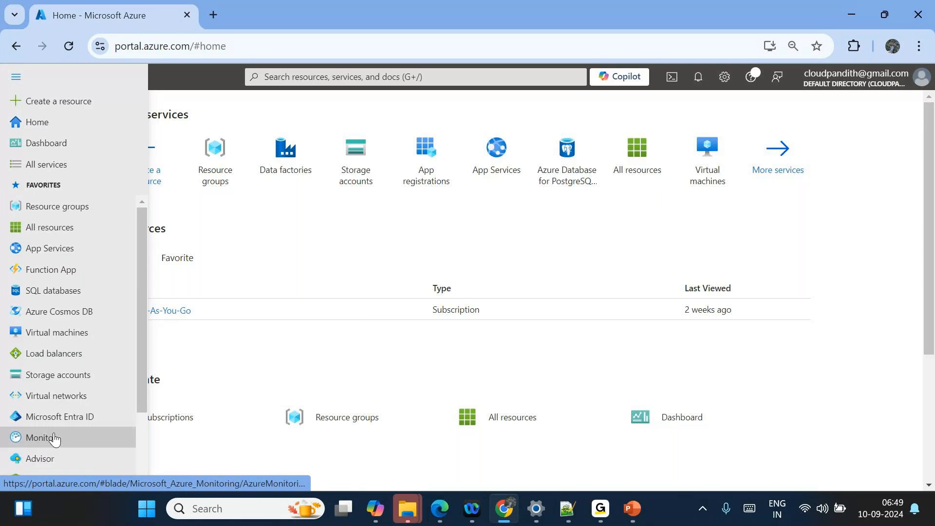
scroll(59, 350, down, 2)
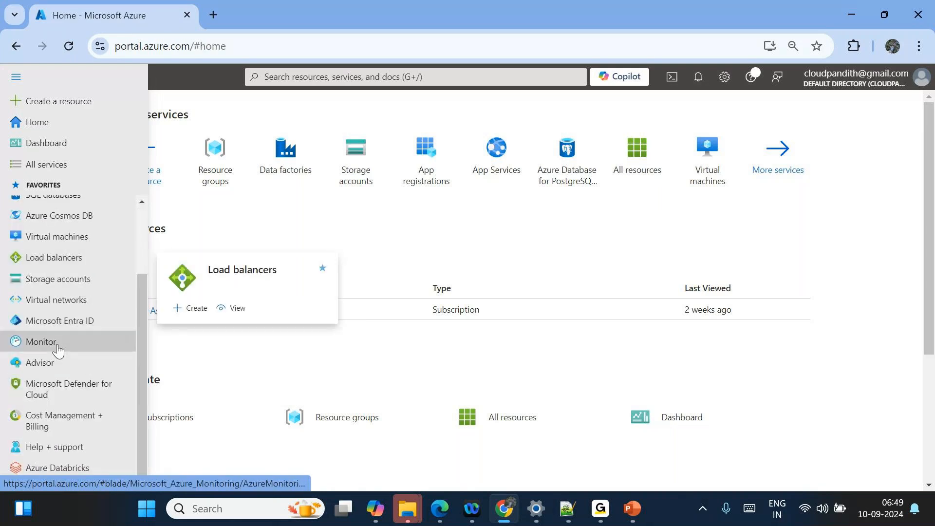
scroll(58, 351, up, 2)
scroll(57, 349, up, 1)
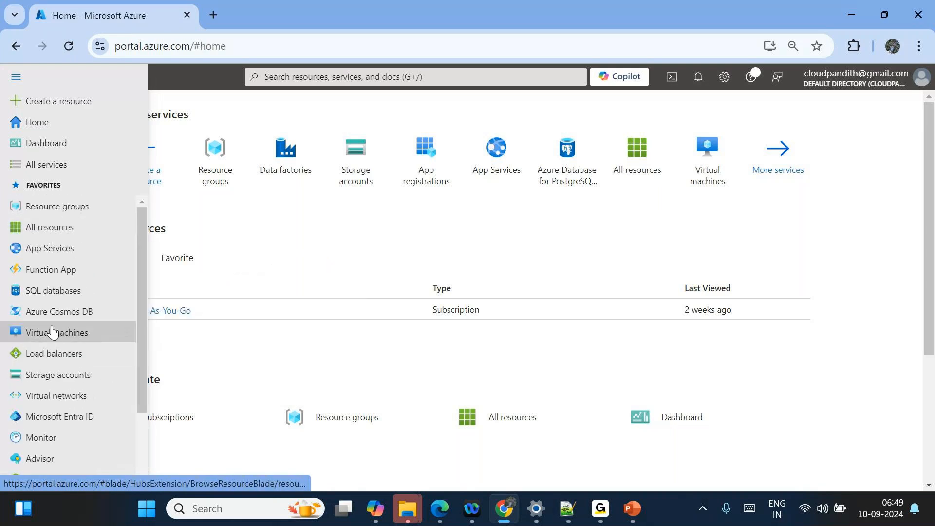
scroll(58, 378, down, 2)
scroll(59, 378, up, 2)
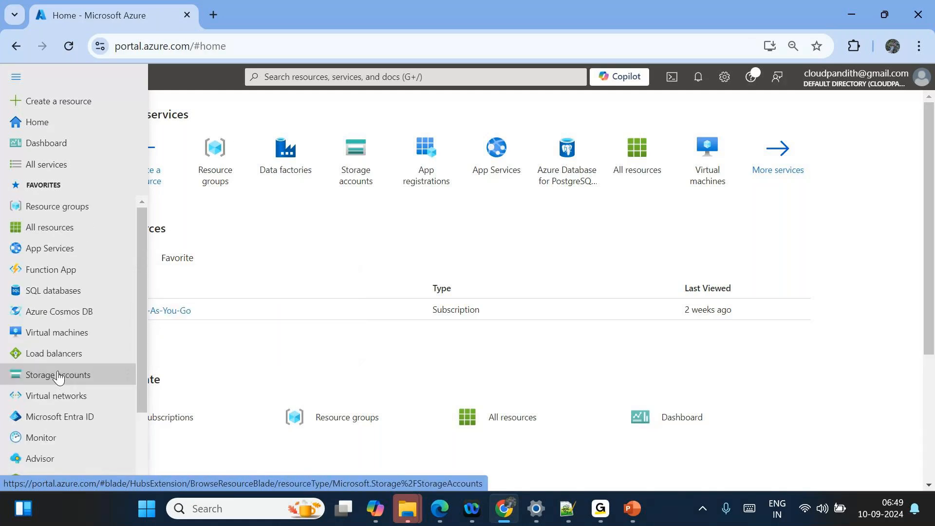
scroll(59, 376, down, 2)
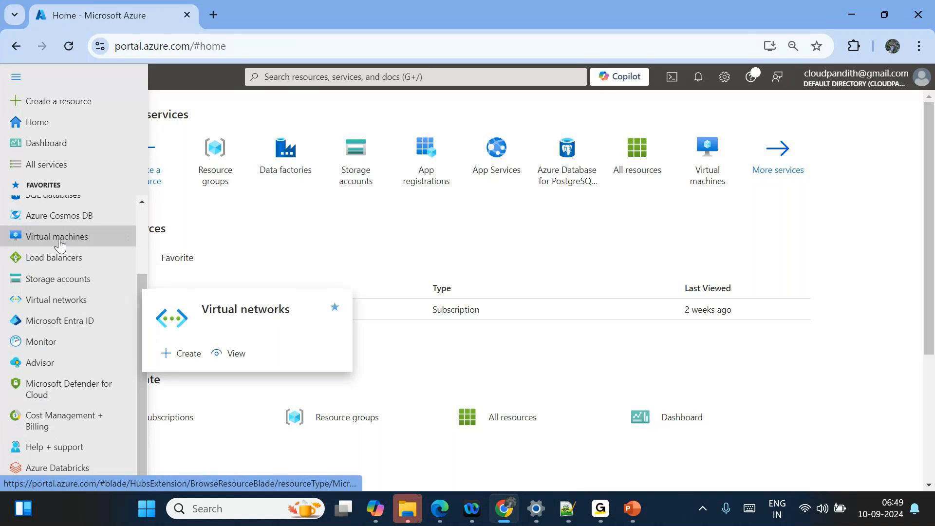
scroll(69, 339, up, 2)
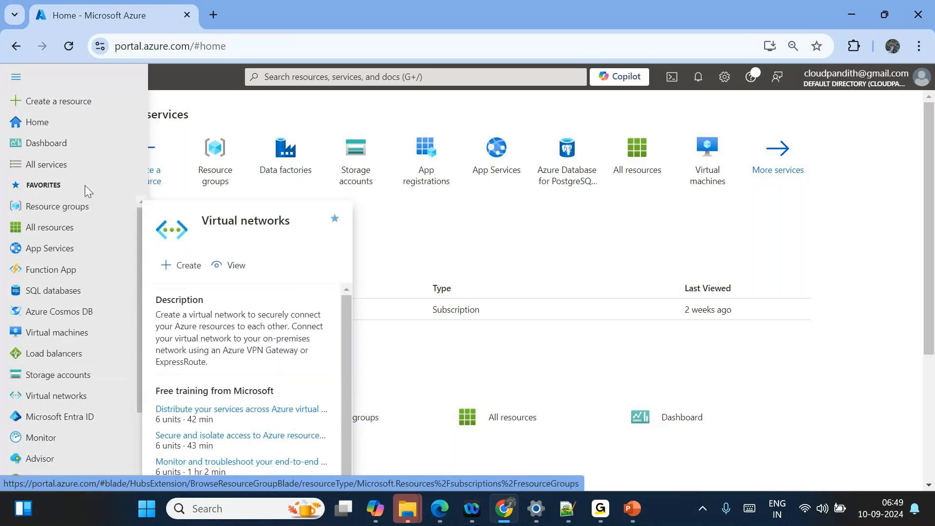
Open All services, filter for data fact, and add Data factories to favourites.
click(55, 169)
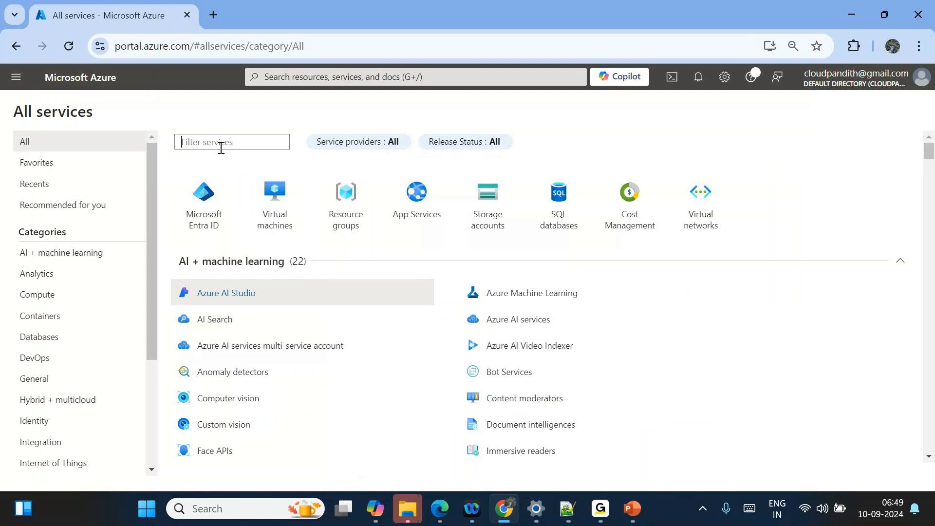
text(data fact)
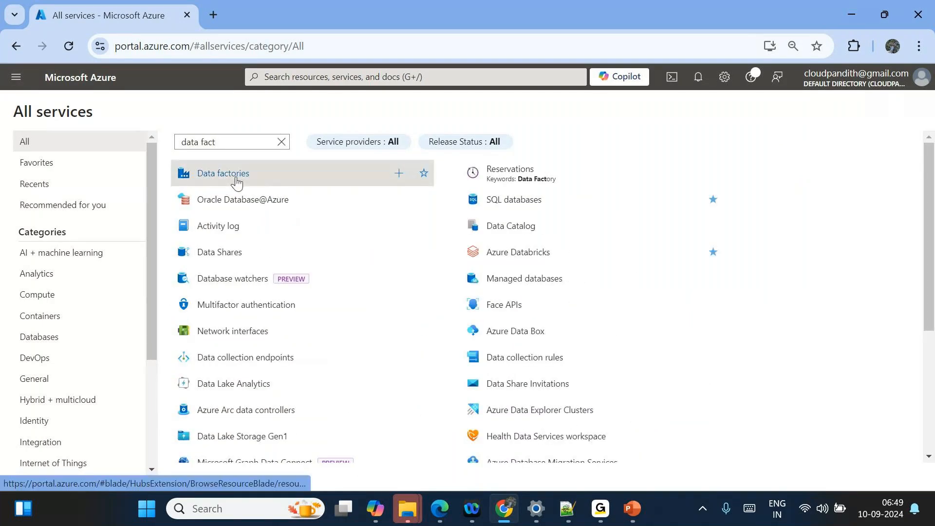
mouse_move(425, 178)
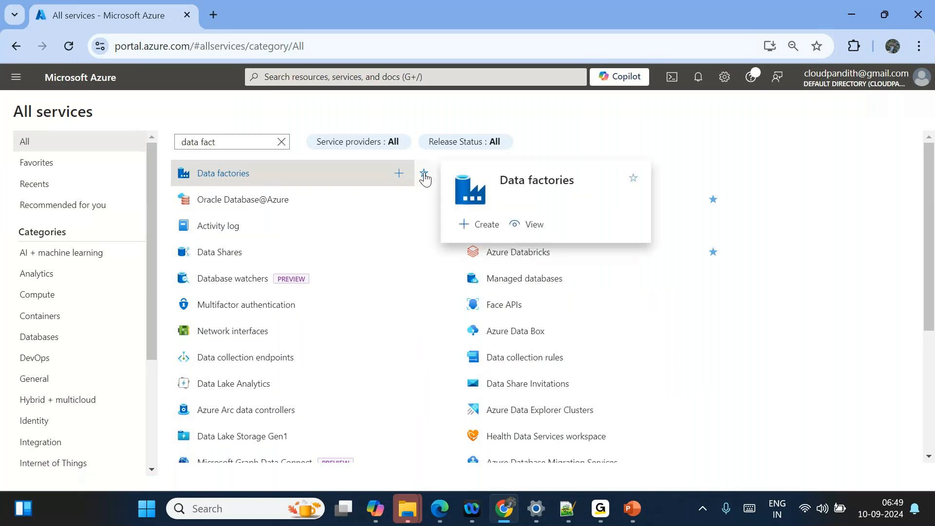
click(423, 174)
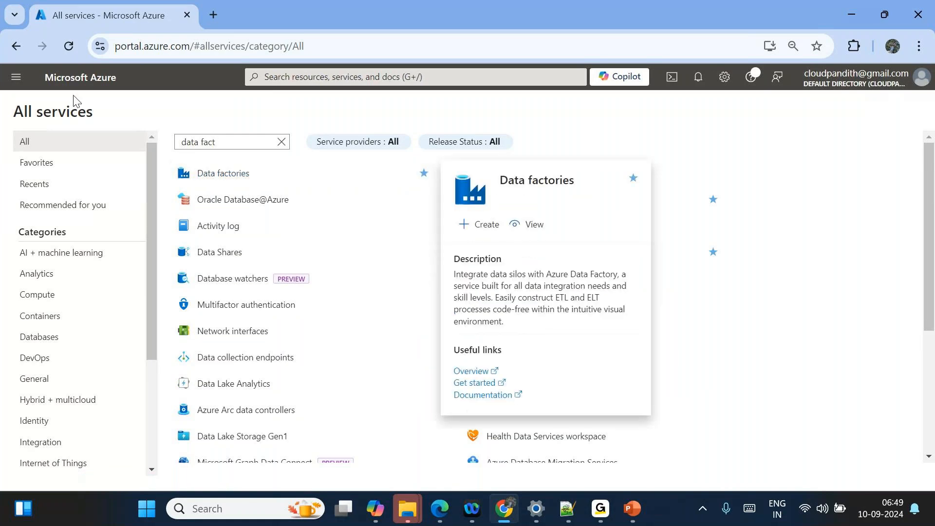
Open the portal menu to check the favourites list for Data factories, then close it.
click(16, 80)
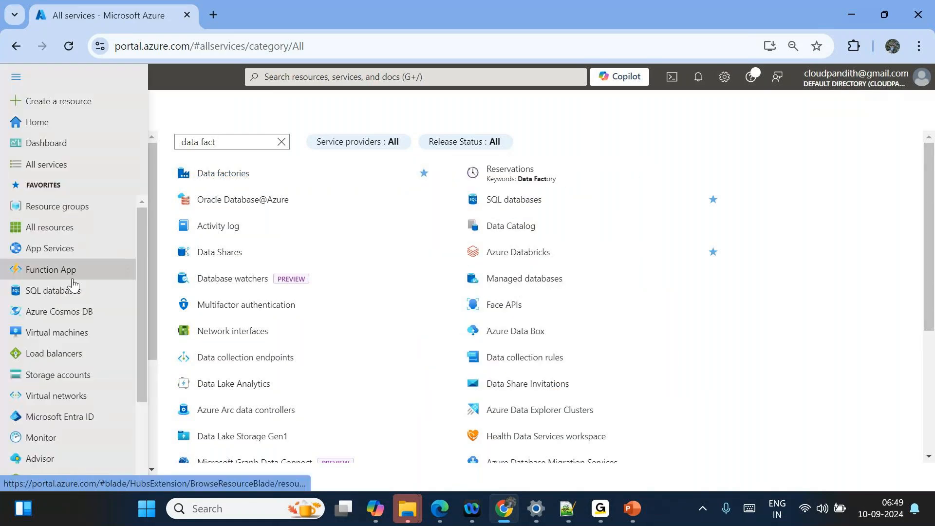
scroll(62, 309, down, 3)
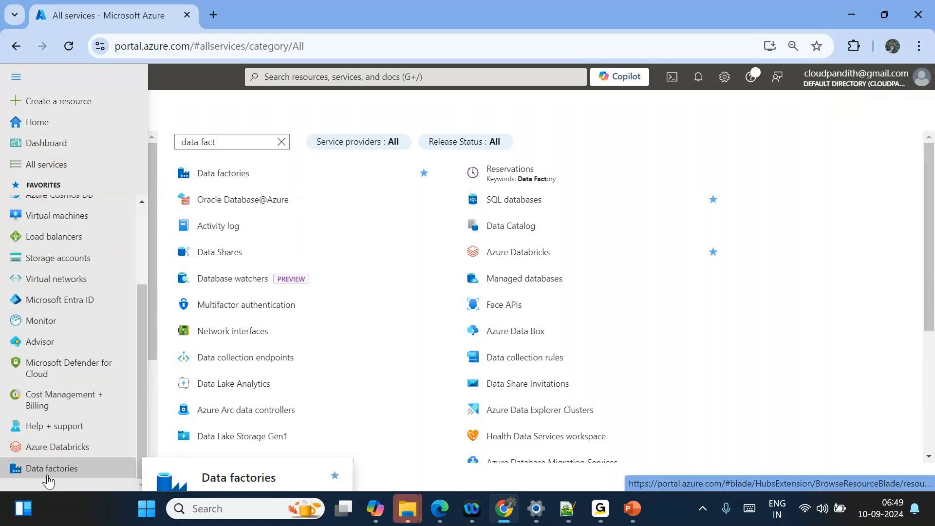
click(340, 113)
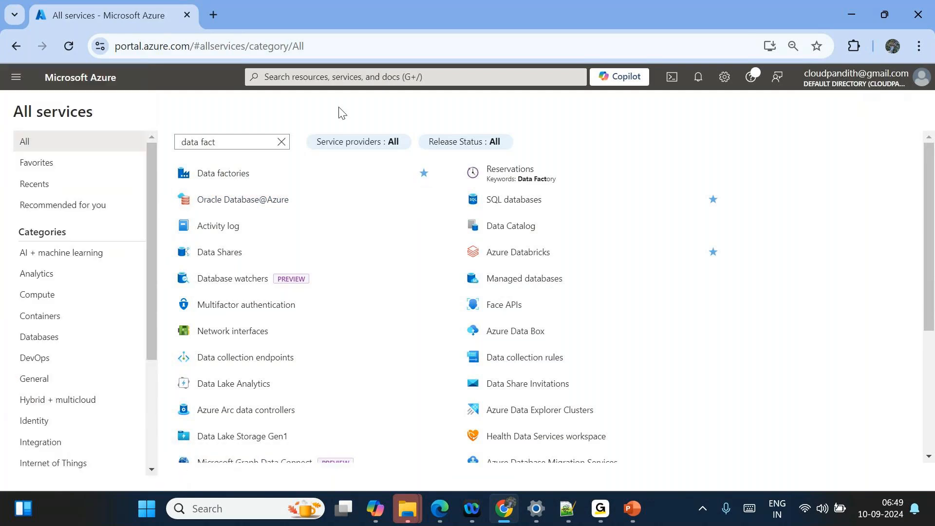
Clear the service filter and browse the AI + machine learning, Analytics and Compute categories of All services.
click(282, 144)
click(54, 262)
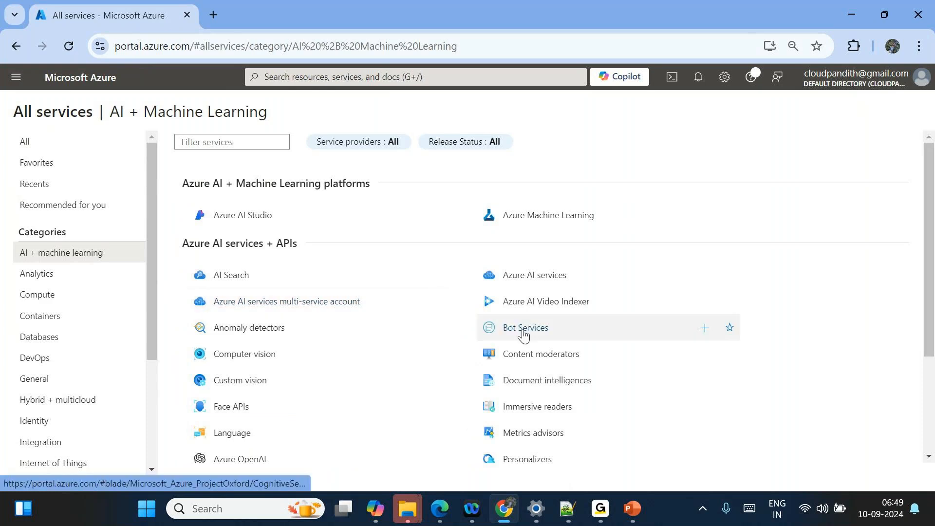
mouse_move(523, 332)
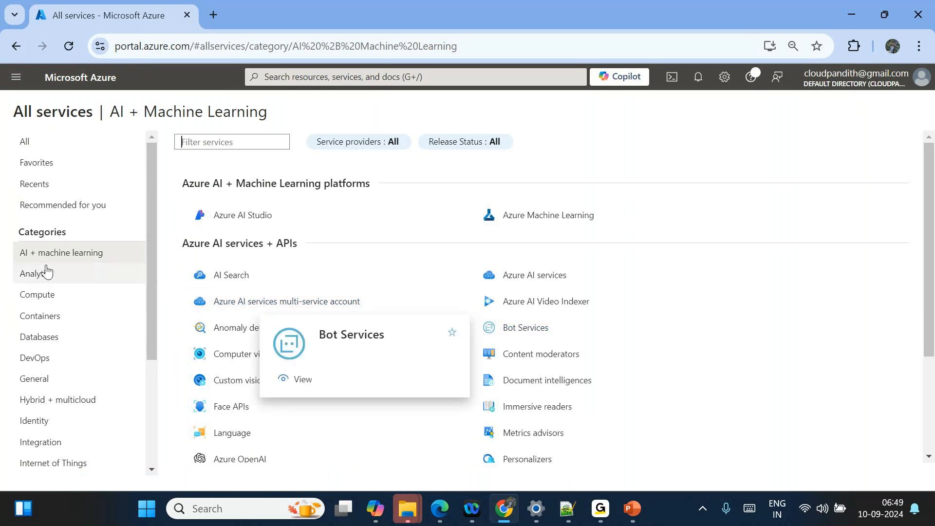
click(44, 275)
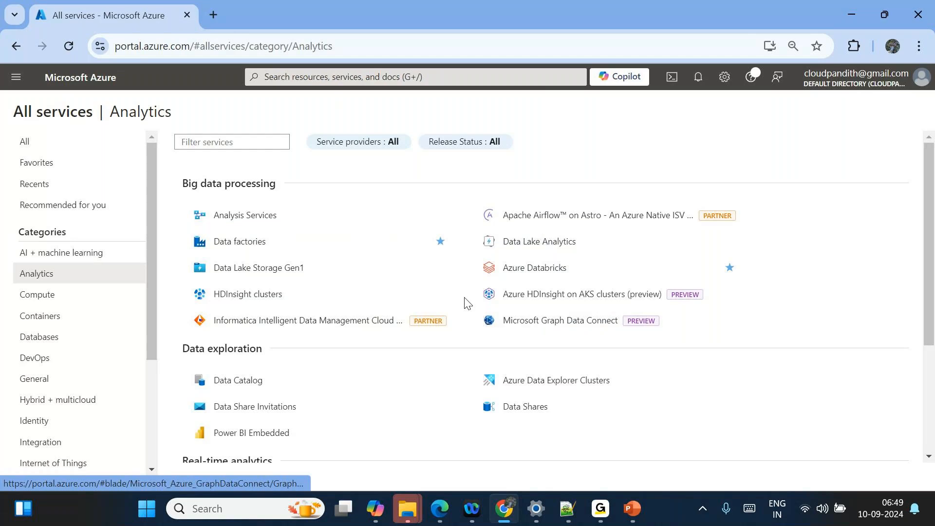
scroll(488, 319, down, 2)
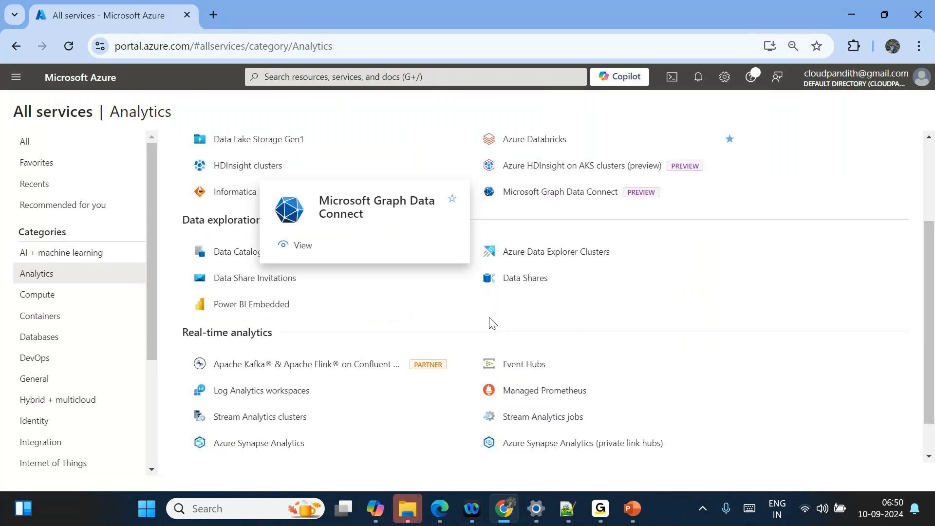
click(66, 298)
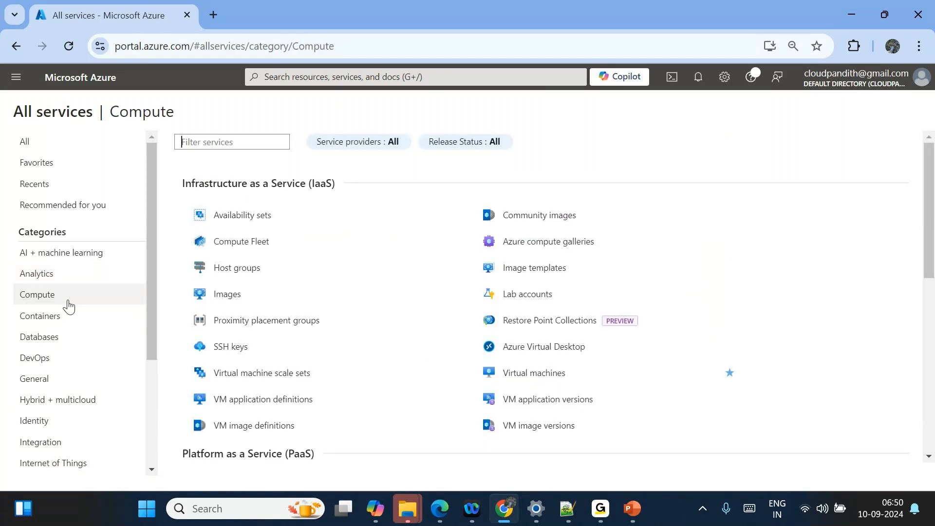
Browse the Databases and Storage categories of All services.
click(51, 340)
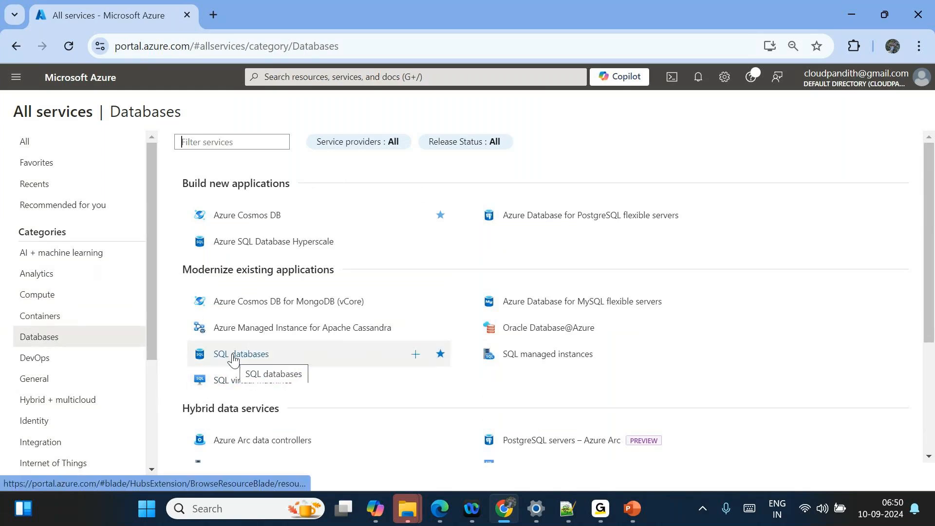
scroll(9, 429, down, 2)
scroll(49, 385, down, 1)
scroll(63, 410, down, 1)
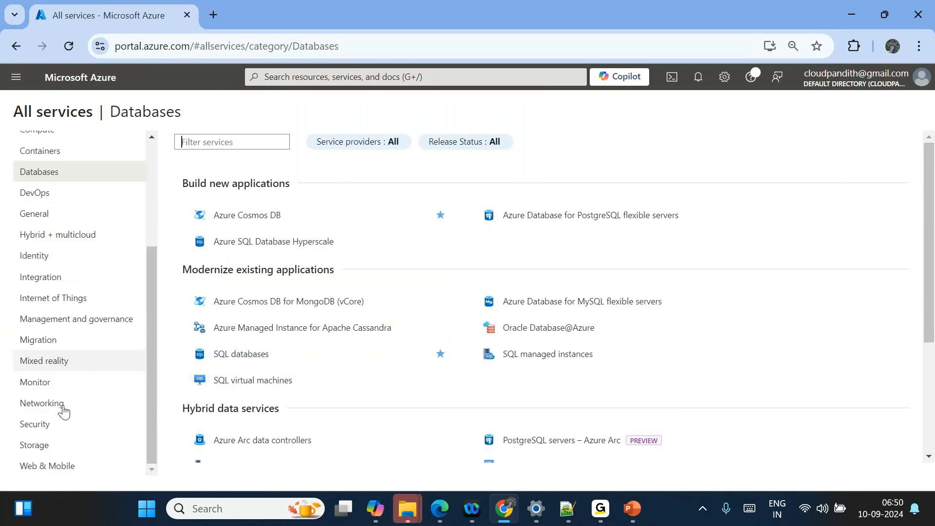
click(51, 444)
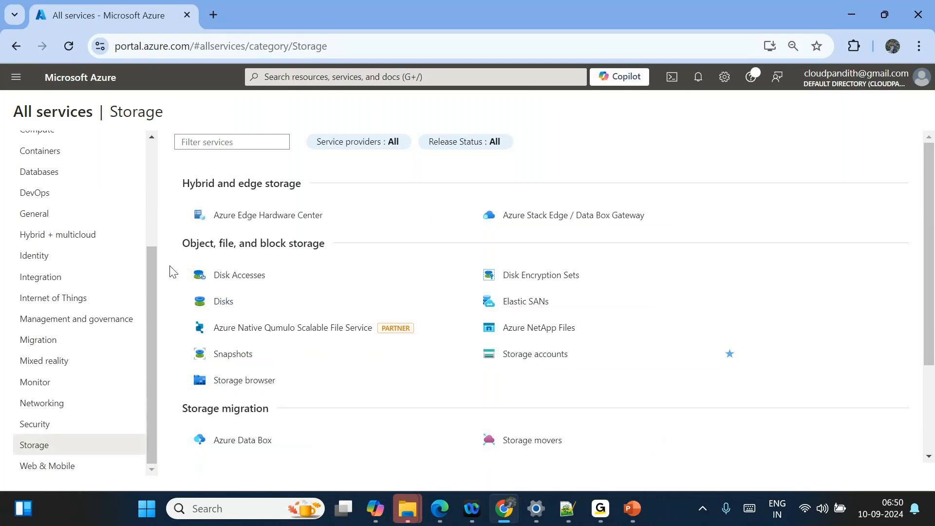
scroll(116, 275, up, 3)
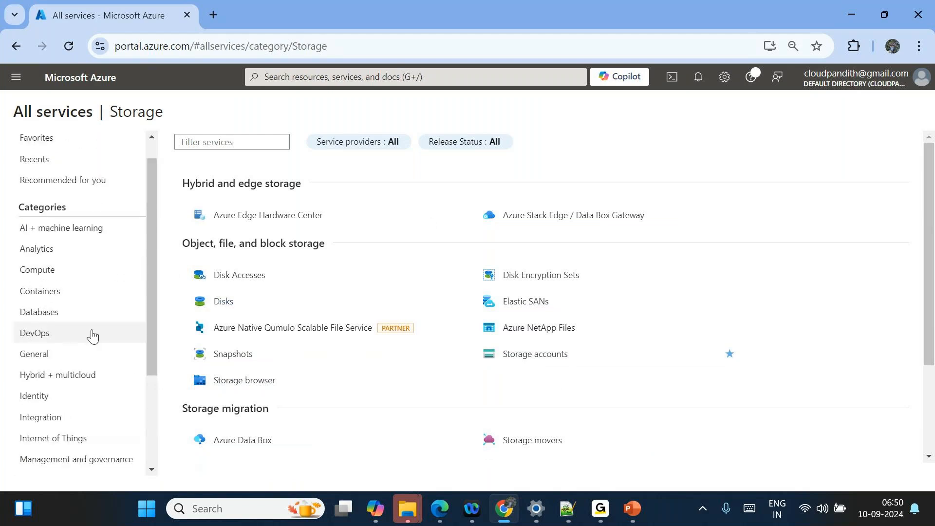
scroll(92, 333, up, 1)
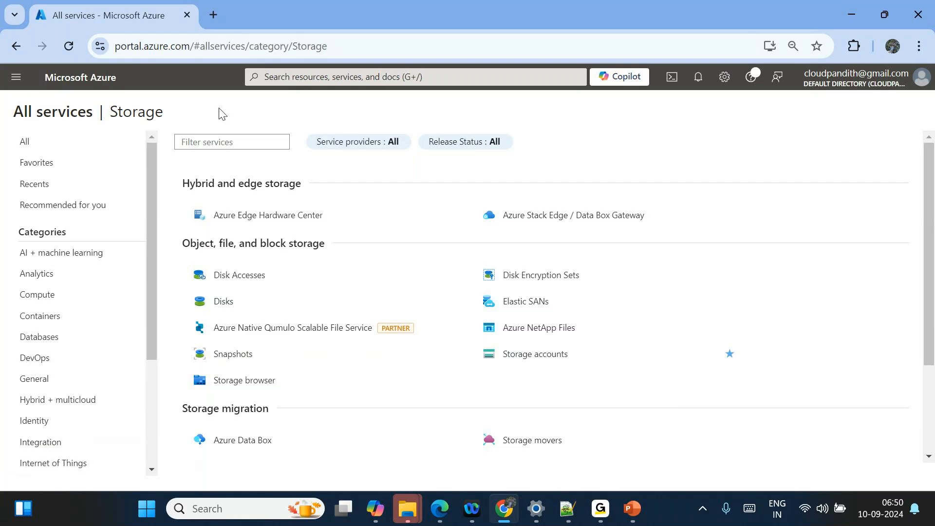
Open the portal menu and go to the Home page.
click(19, 80)
click(19, 81)
click(18, 85)
click(254, 94)
click(17, 79)
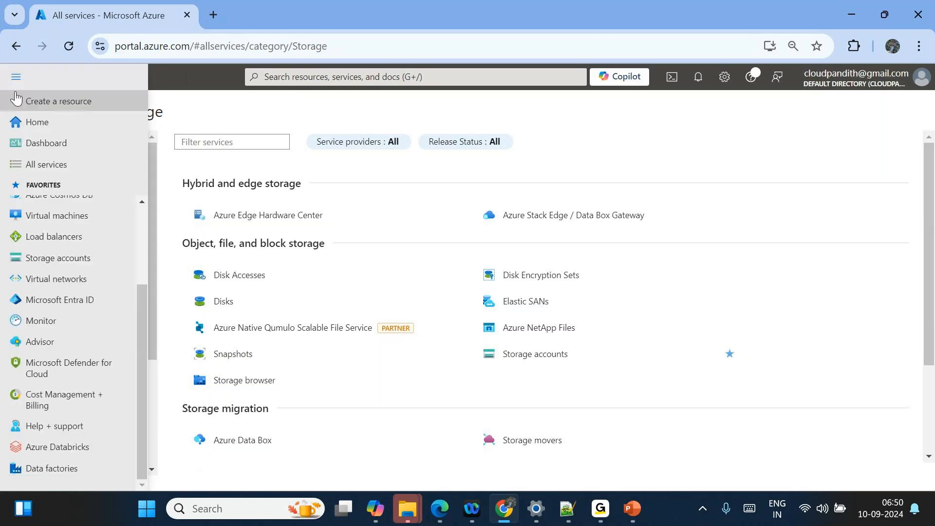
click(28, 120)
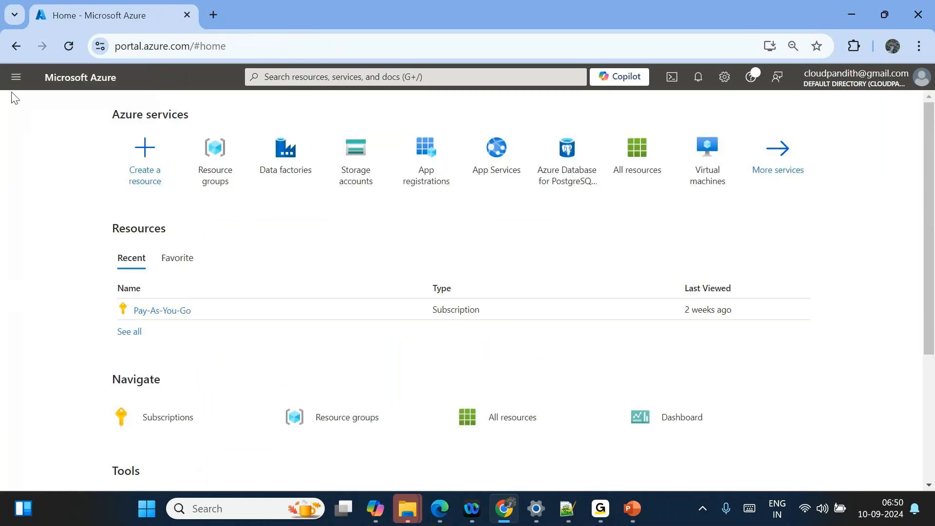
Search the portal for storage, open Storage accounts and start creating a new storage account.
click(16, 77)
click(309, 221)
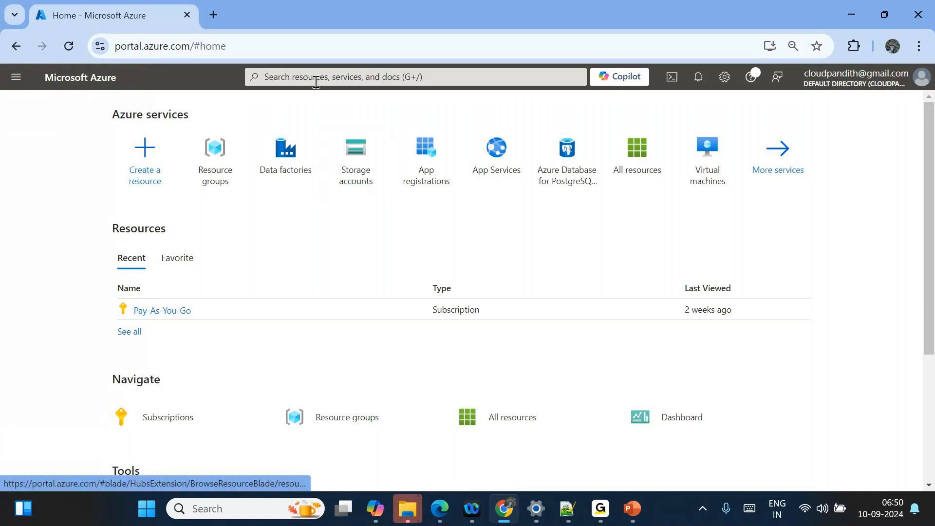
click(301, 78)
text(storage)
click(325, 162)
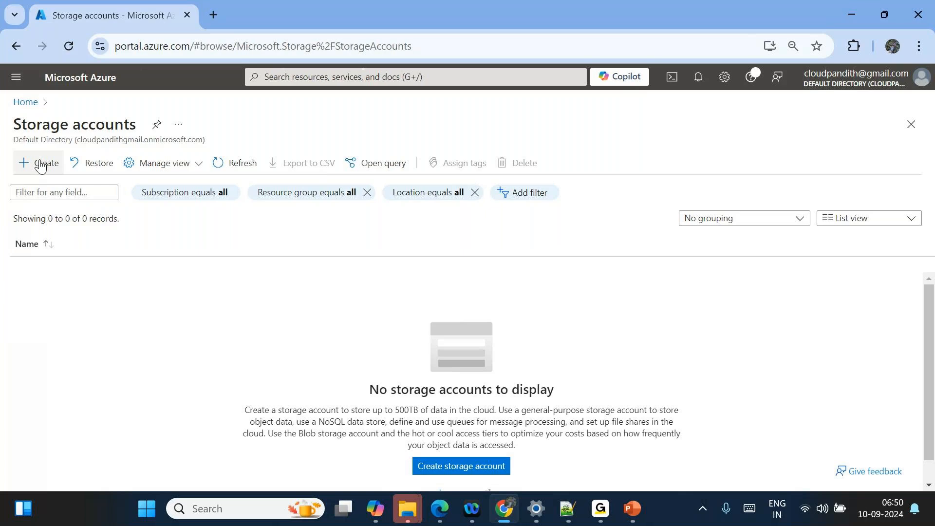
click(41, 166)
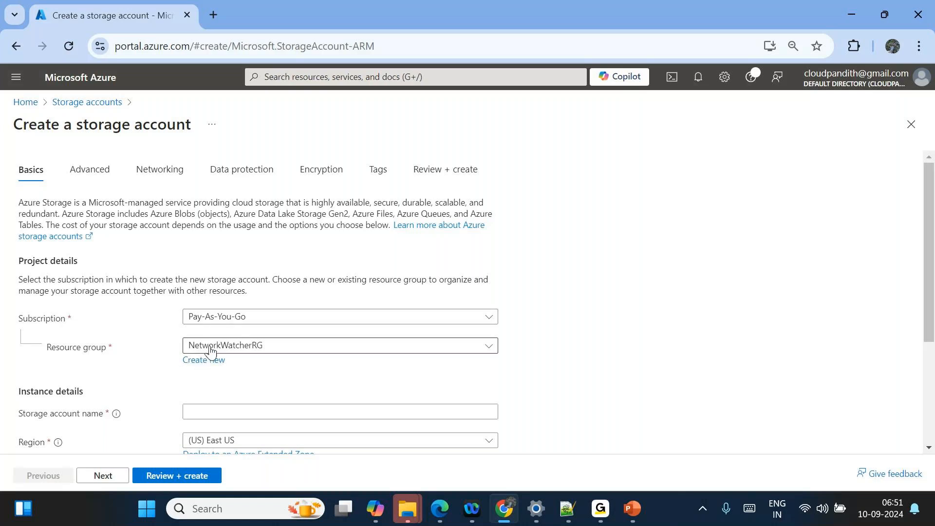
Create a new resource group named cloudpandith-dev-rg for the storage account.
click(263, 349)
click(261, 352)
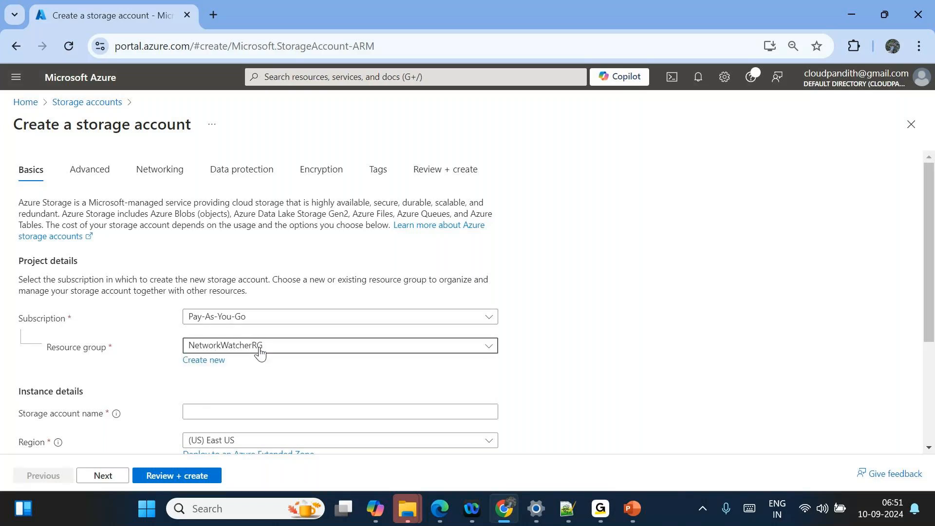
click(218, 369)
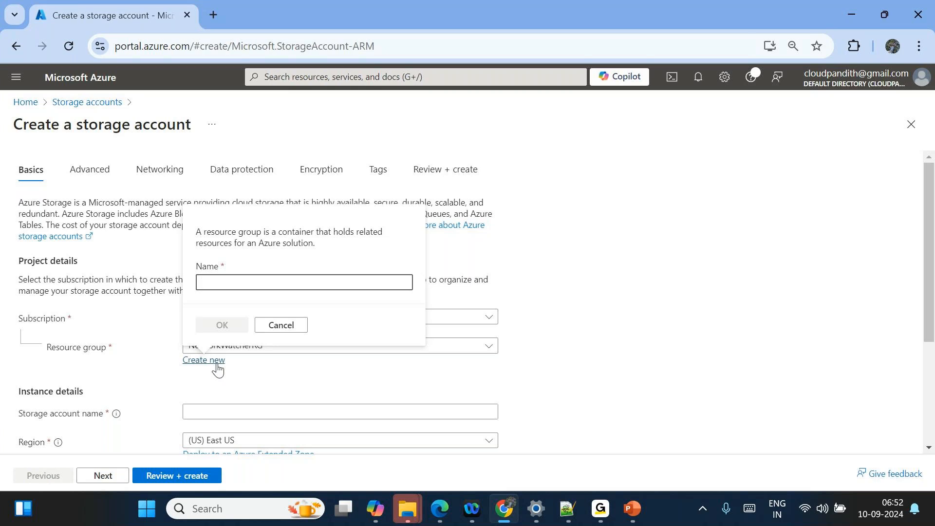
text(clouda)
key(BackSpace)
text(pando)
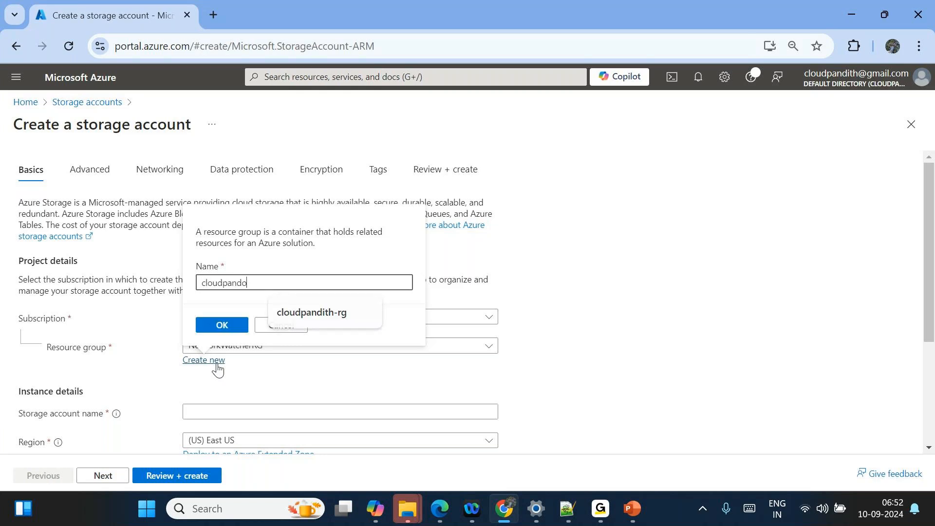
key(BackSpace)
text(ith-dev-rg)
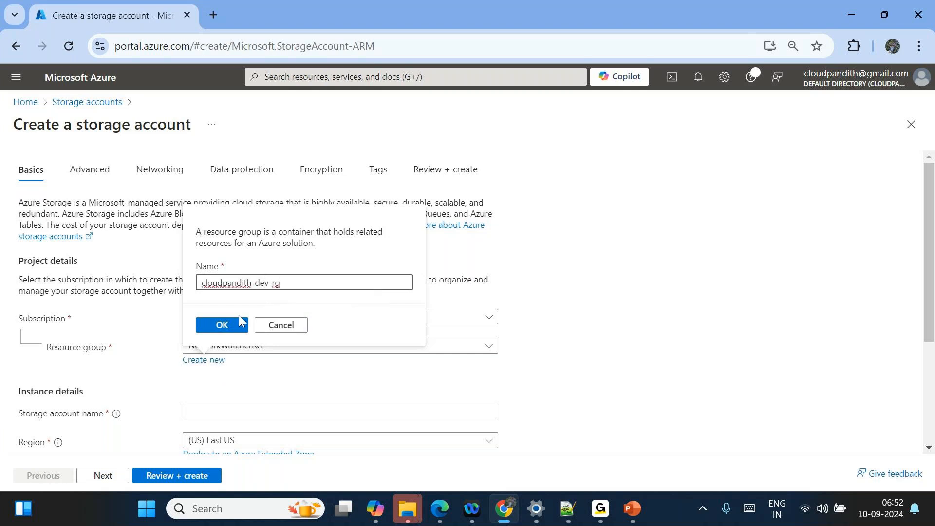
click(222, 325)
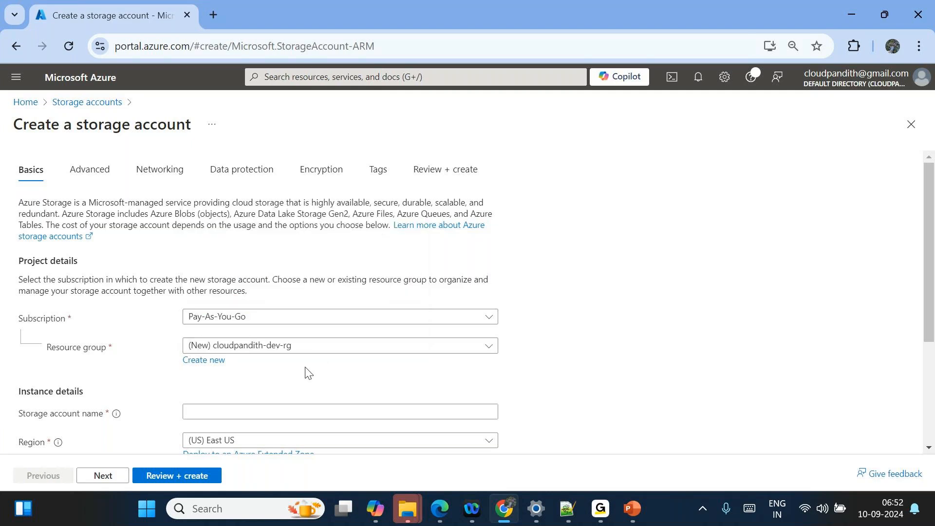
Enter cloudpandithsrcblob as the storage account name.
scroll(307, 372, down, 1)
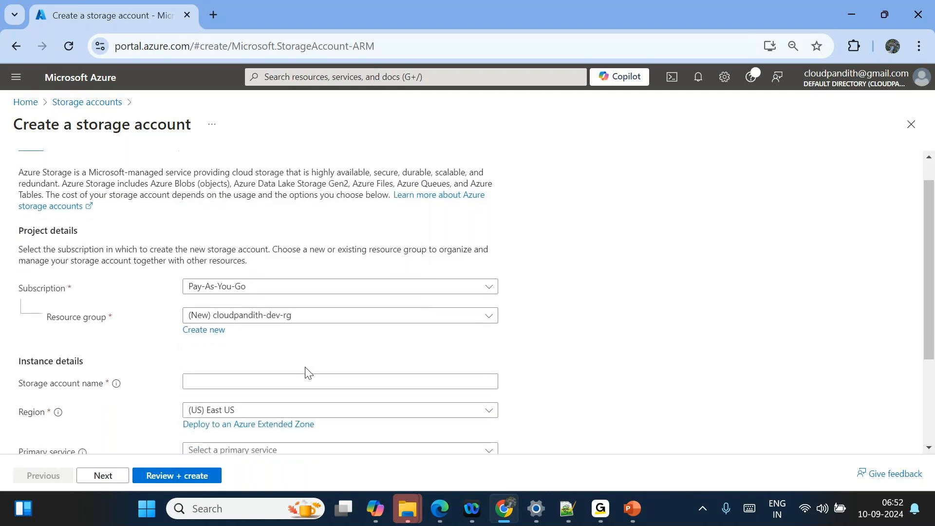
click(227, 383)
text(cl)
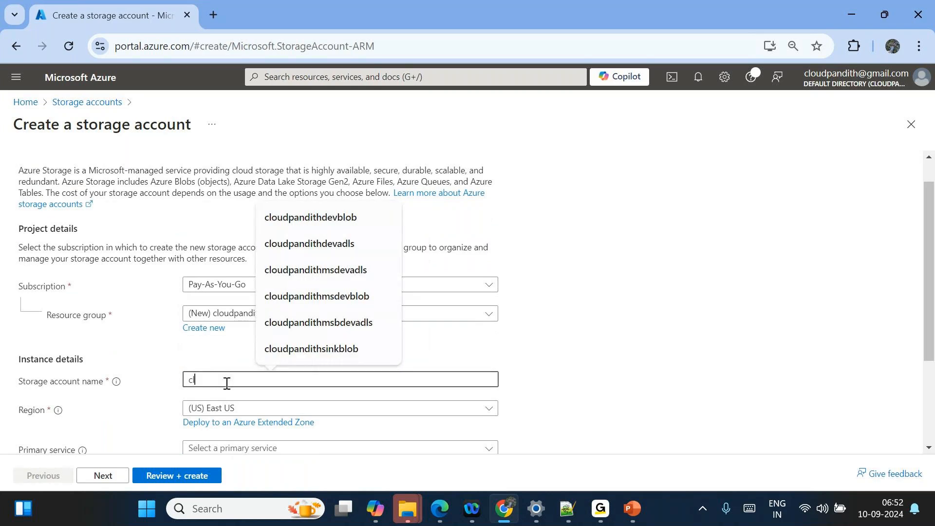
text(oudpandith)
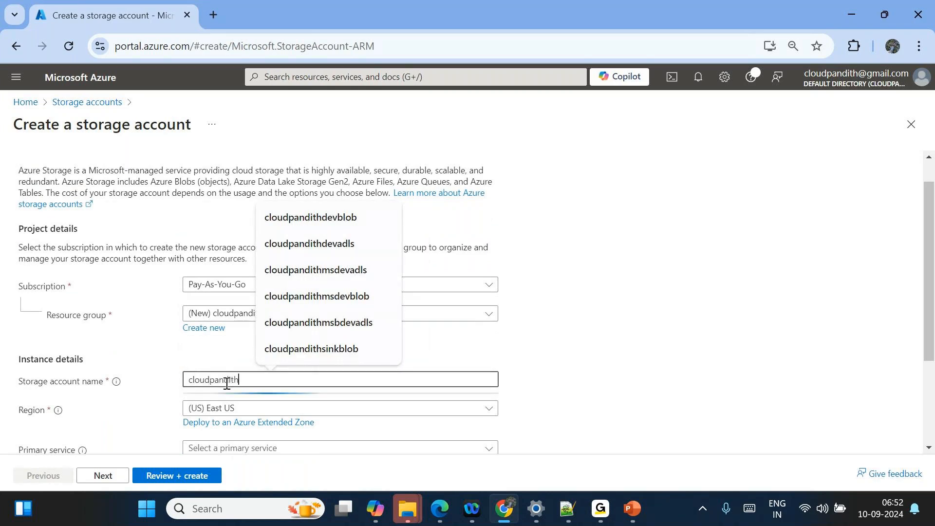
text(srcblob)
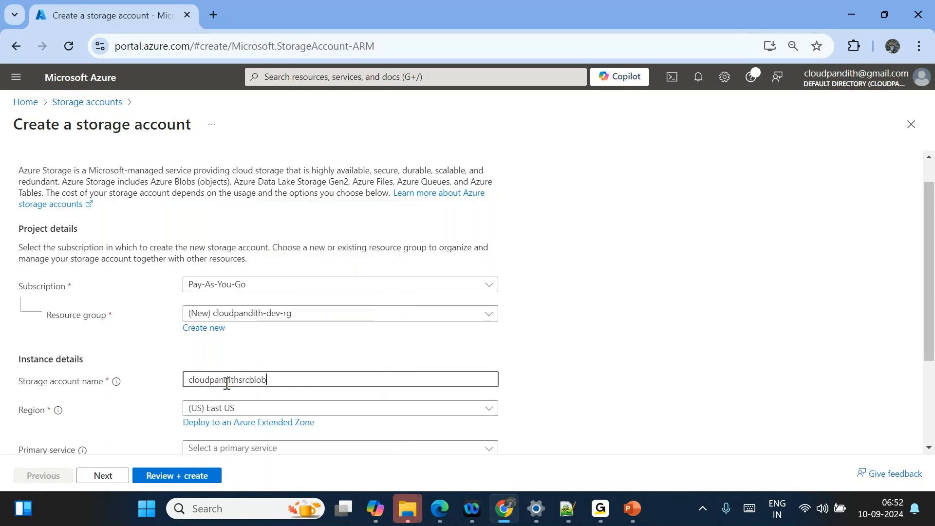
click(331, 360)
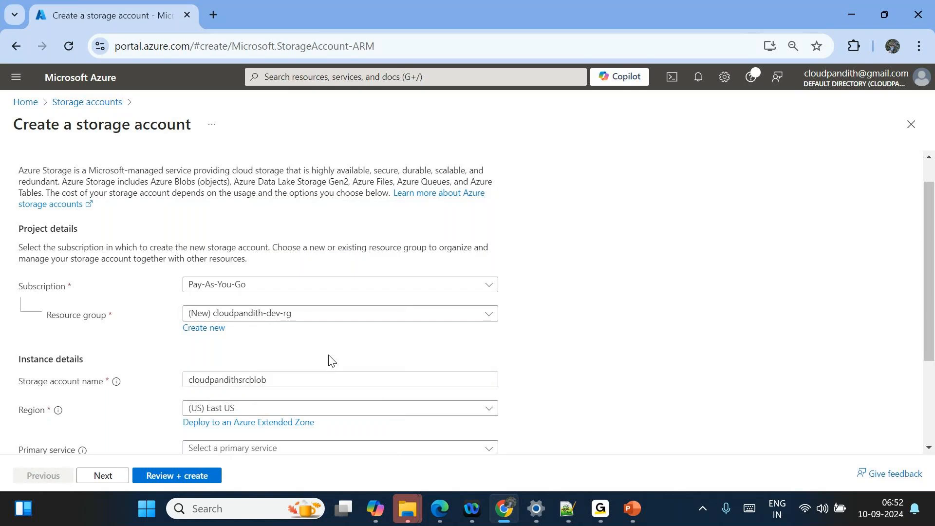
double_click(23, 411)
click(711, 17)
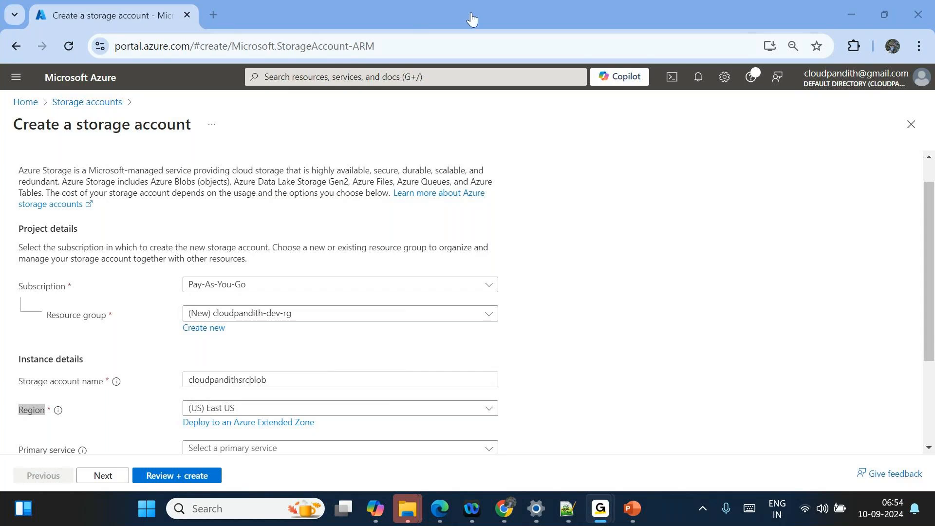
click(519, 29)
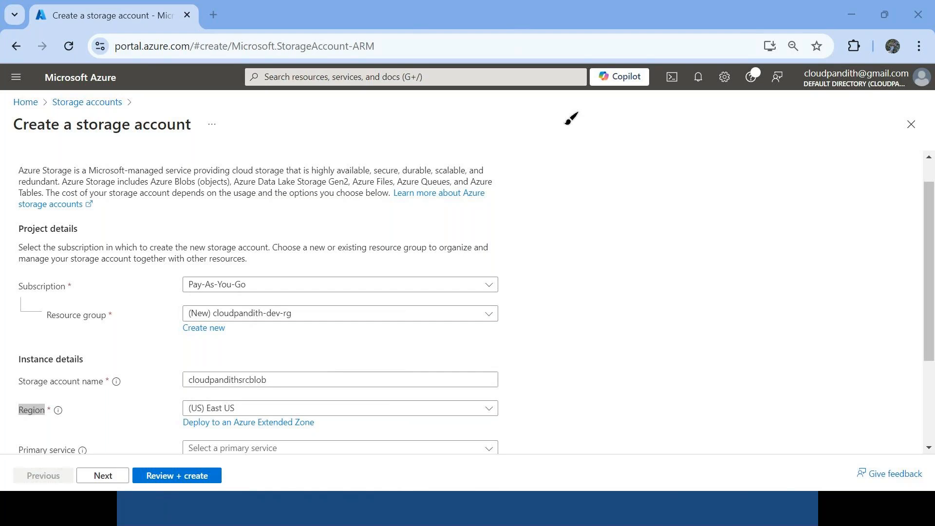
mouse_move(723, 116)
mouse_down()
mouse_move(281, 363)
mouse_move(364, 456)
mouse_move(831, 298)
mouse_move(708, 113)
mouse_up()
mouse_move(358, 135)
mouse_down()
mouse_move(428, 210)
mouse_move(365, 132)
mouse_up()
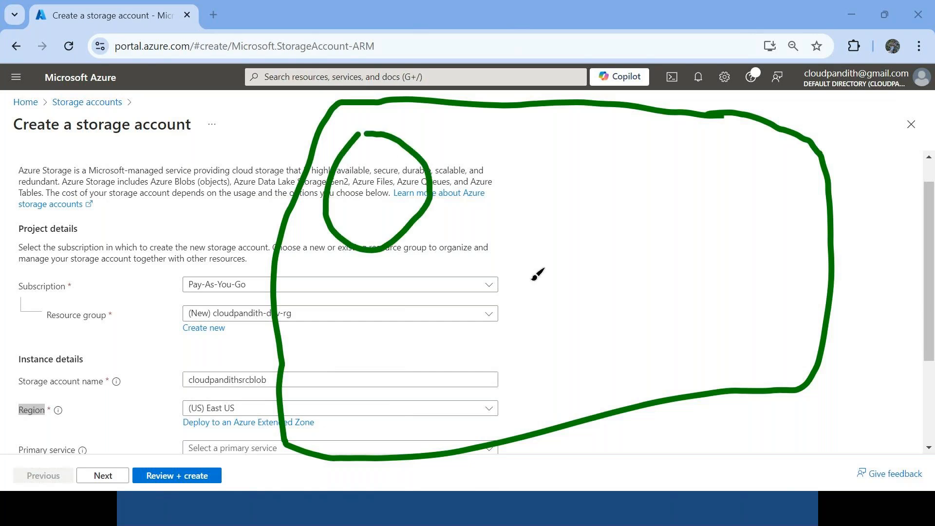
mouse_move(541, 123)
mouse_down()
mouse_move(571, 156)
mouse_move(541, 120)
mouse_up()
mouse_move(319, 274)
mouse_down()
mouse_move(307, 298)
mouse_move(334, 269)
mouse_up()
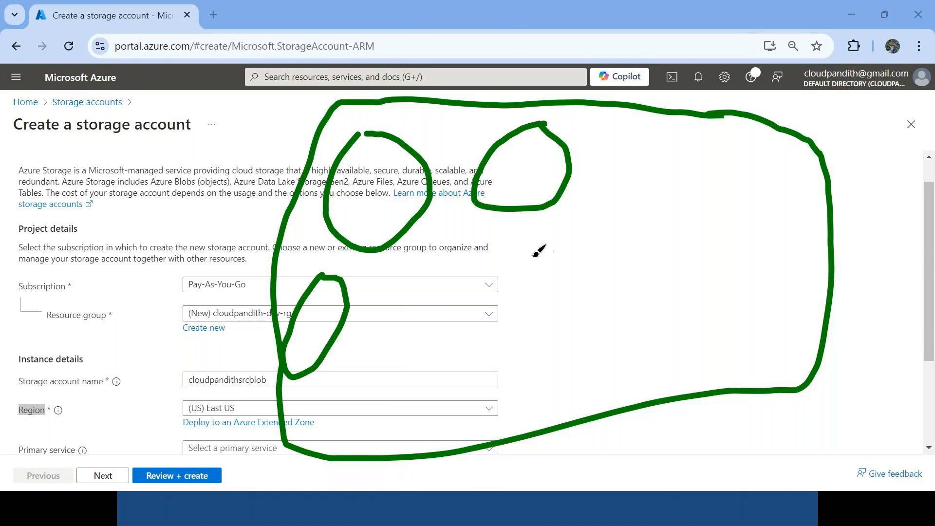
mouse_move(538, 249)
mouse_down()
mouse_move(584, 243)
mouse_move(533, 250)
mouse_up()
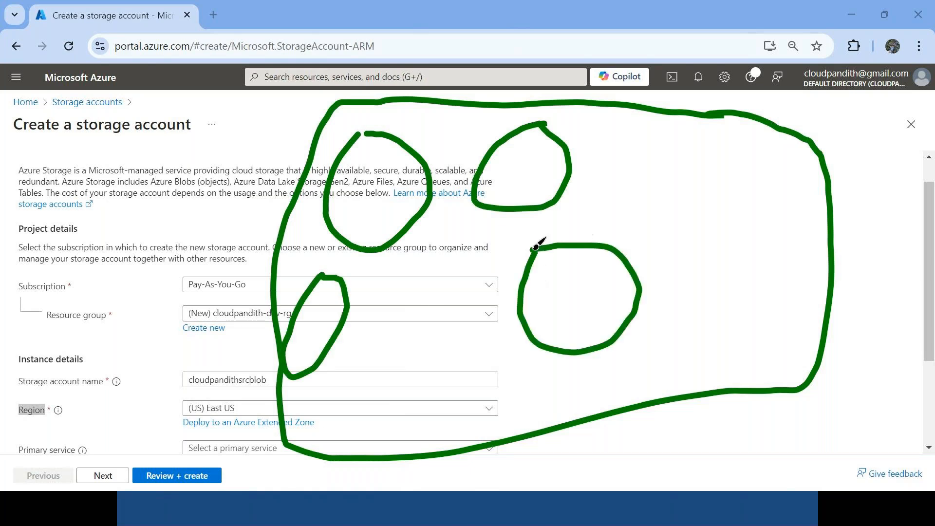
mouse_move(642, 131)
mouse_down()
mouse_move(701, 142)
mouse_move(648, 133)
mouse_up()
mouse_move(762, 247)
mouse_down()
mouse_move(743, 263)
mouse_move(767, 231)
mouse_up()
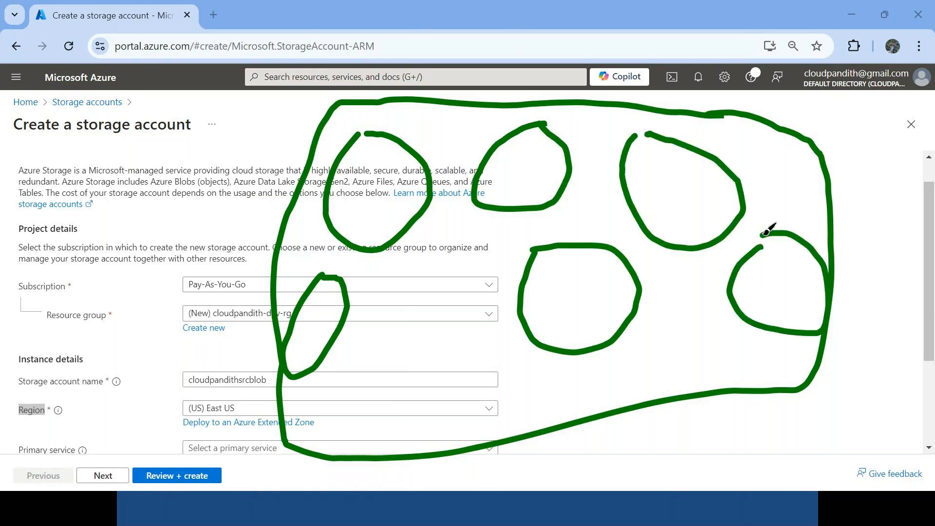
drag(414, 348, 408, 358)
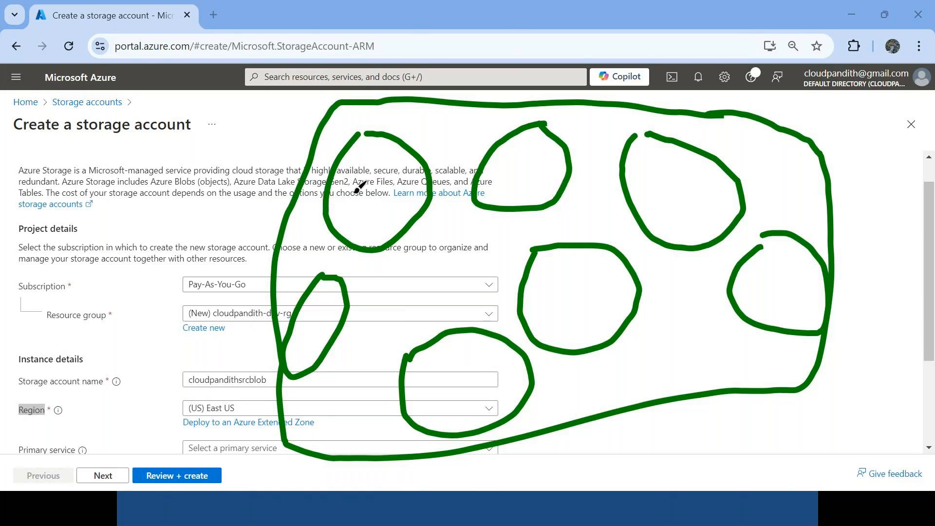
drag(359, 133, 389, 225)
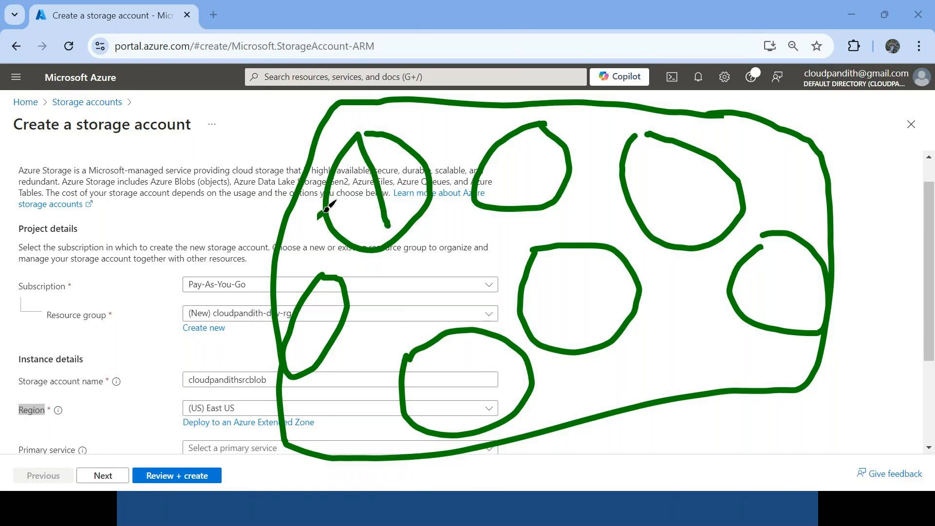
drag(326, 208, 441, 148)
mouse_move(356, 165)
mouse_down()
mouse_move(335, 181)
mouse_move(365, 195)
mouse_move(394, 142)
mouse_move(404, 165)
mouse_up()
mouse_move(370, 198)
mouse_down()
mouse_move(341, 217)
mouse_move(370, 224)
mouse_move(371, 195)
mouse_up()
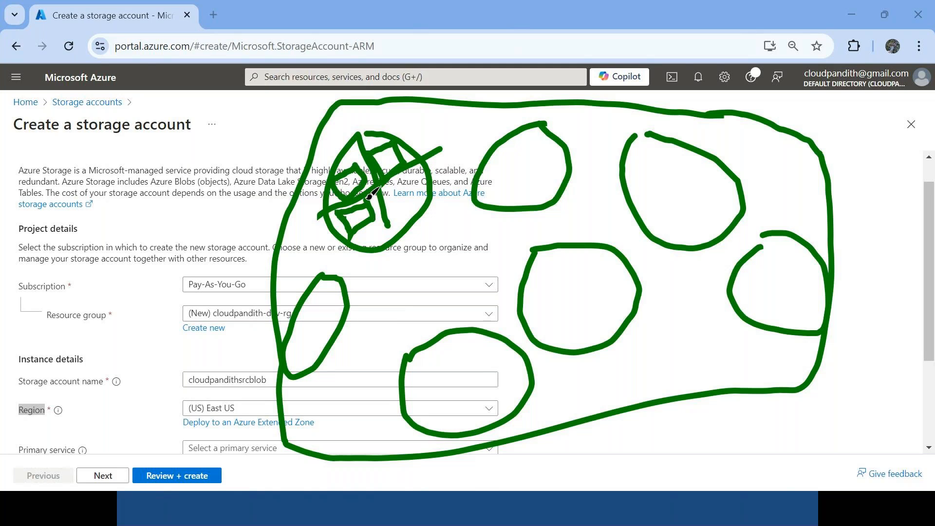
mouse_move(417, 175)
mouse_down()
mouse_move(386, 188)
mouse_move(388, 211)
mouse_move(427, 197)
mouse_move(419, 172)
mouse_up()
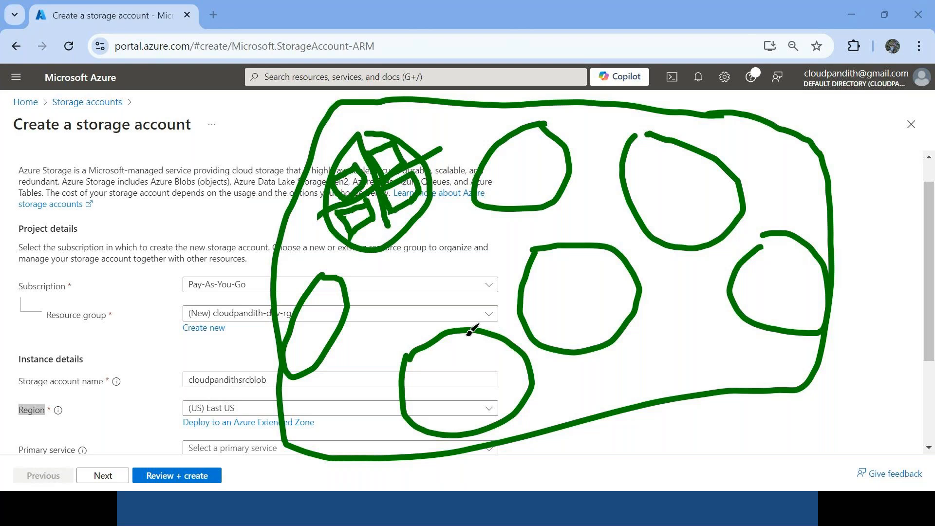
drag(461, 335, 464, 428)
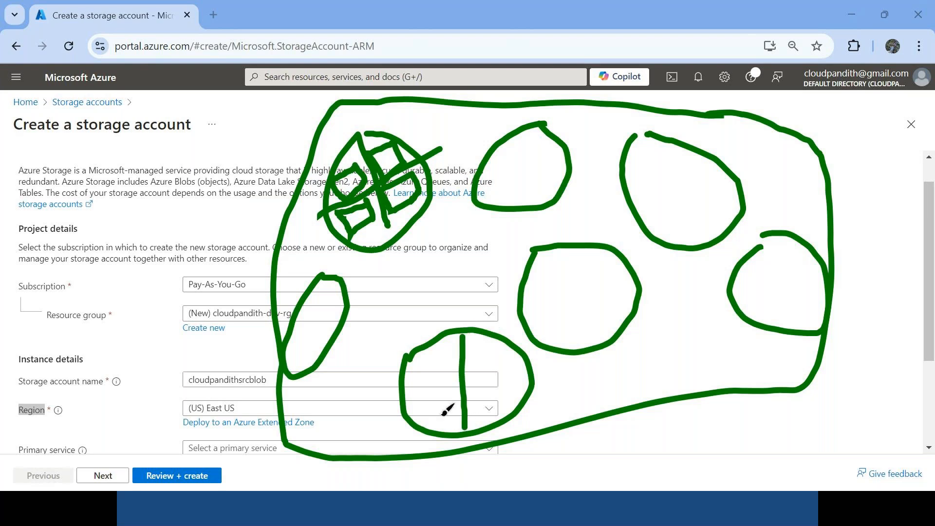
drag(405, 393, 490, 387)
drag(575, 249, 587, 361)
drag(516, 305, 638, 287)
mouse_move(527, 124)
mouse_down()
mouse_move(544, 194)
mouse_move(467, 171)
mouse_move(577, 128)
mouse_up()
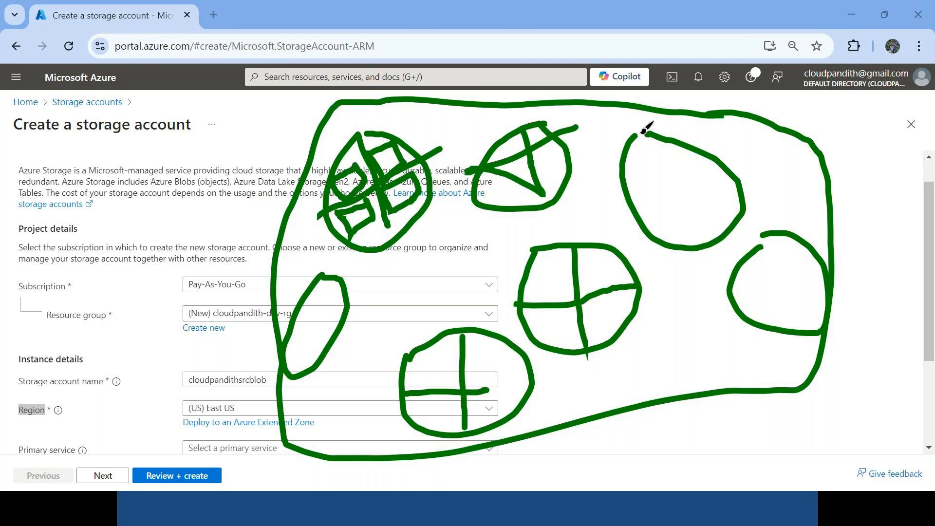
mouse_move(299, 301)
mouse_down()
mouse_move(369, 385)
mouse_move(288, 376)
mouse_up()
click(546, 283)
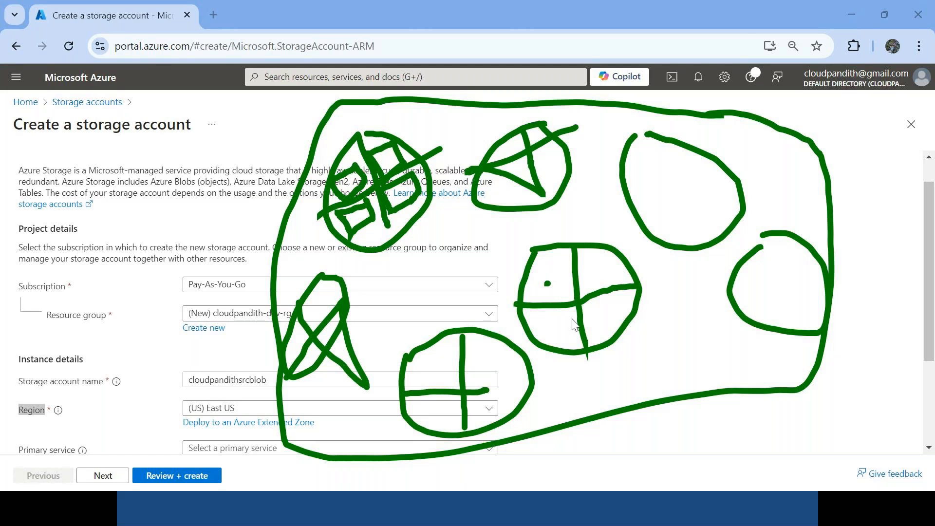
drag(610, 309, 587, 345)
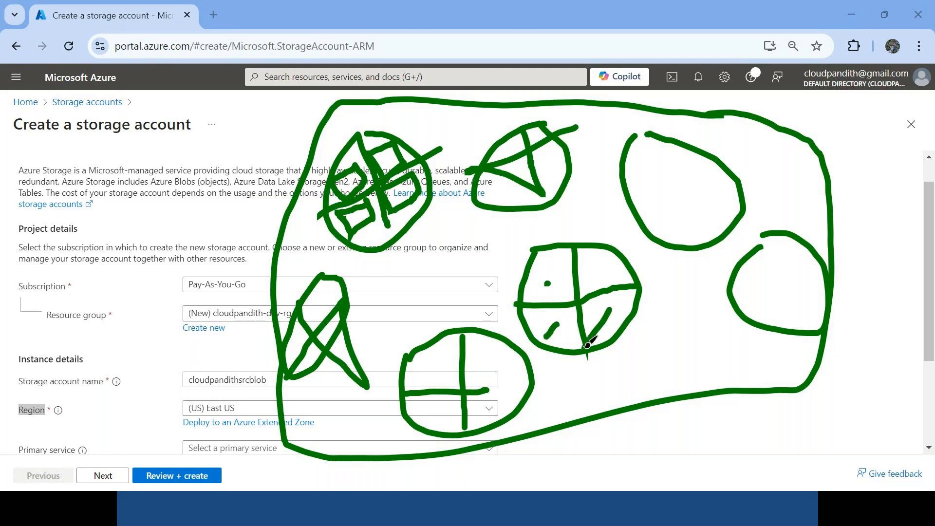
drag(601, 262, 592, 283)
drag(490, 356, 474, 378)
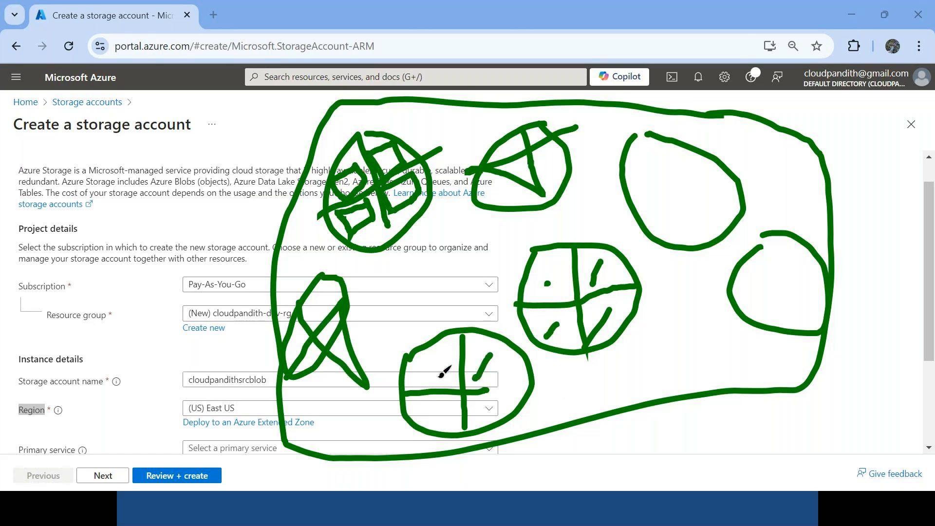
drag(420, 384, 485, 357)
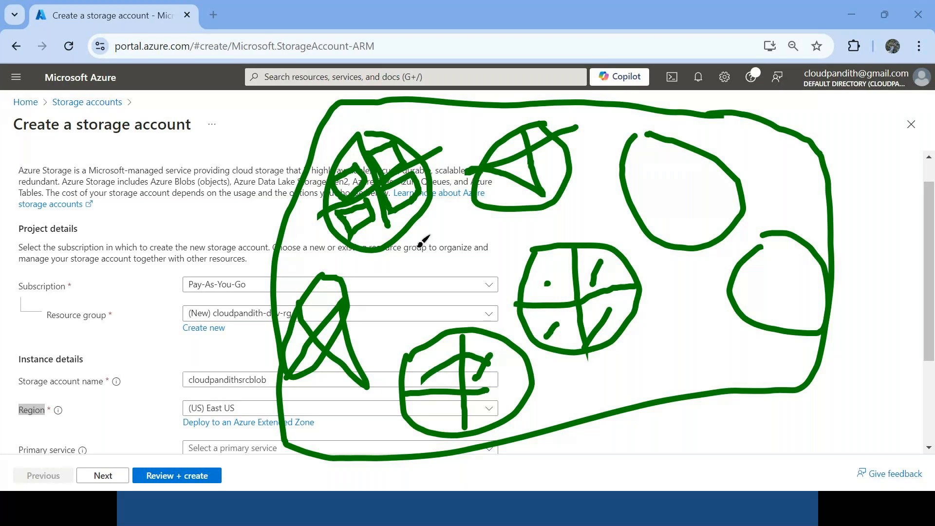
drag(376, 239, 393, 159)
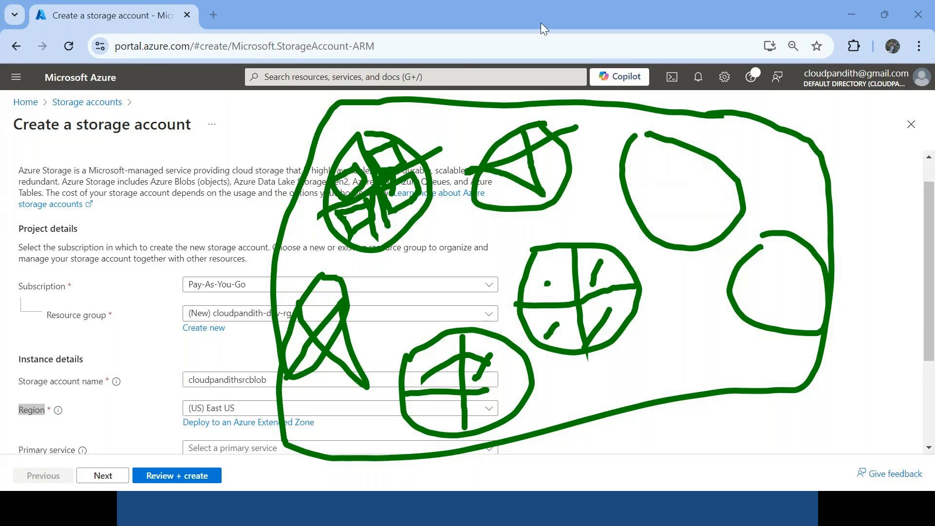
key(Escape)
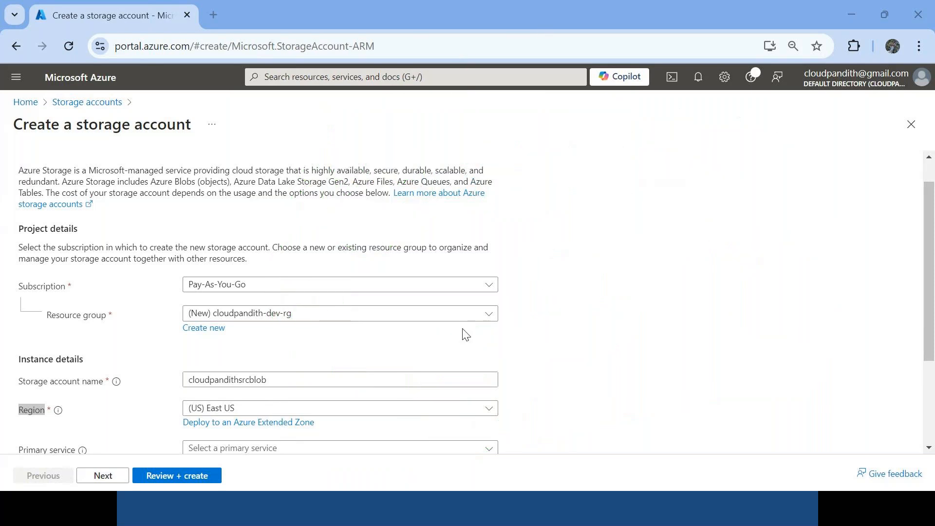
Filter the storage account's Region list by india and us to review the available regions.
scroll(362, 374, down, 2)
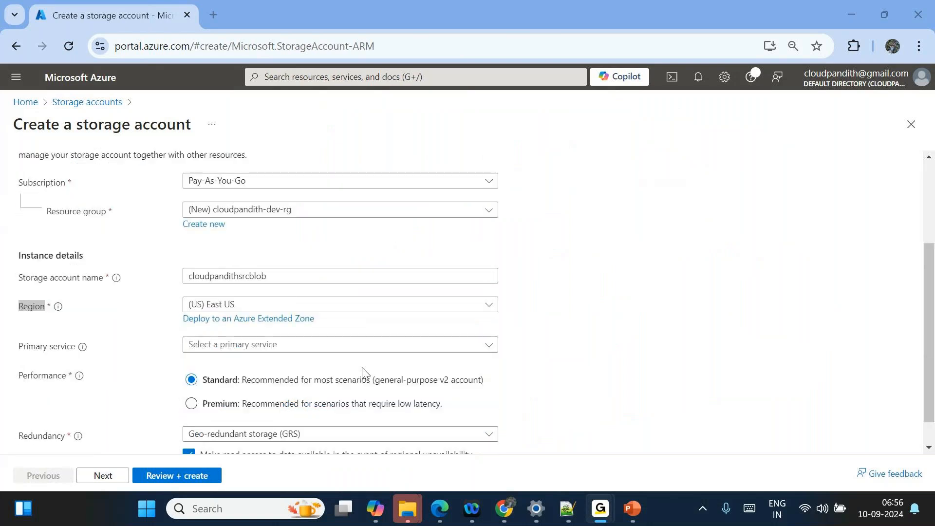
click(275, 304)
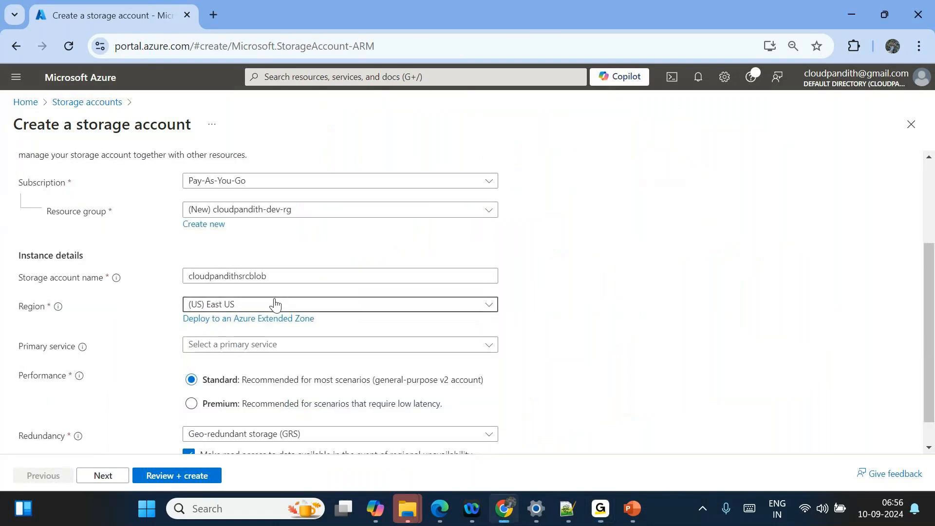
click(275, 304)
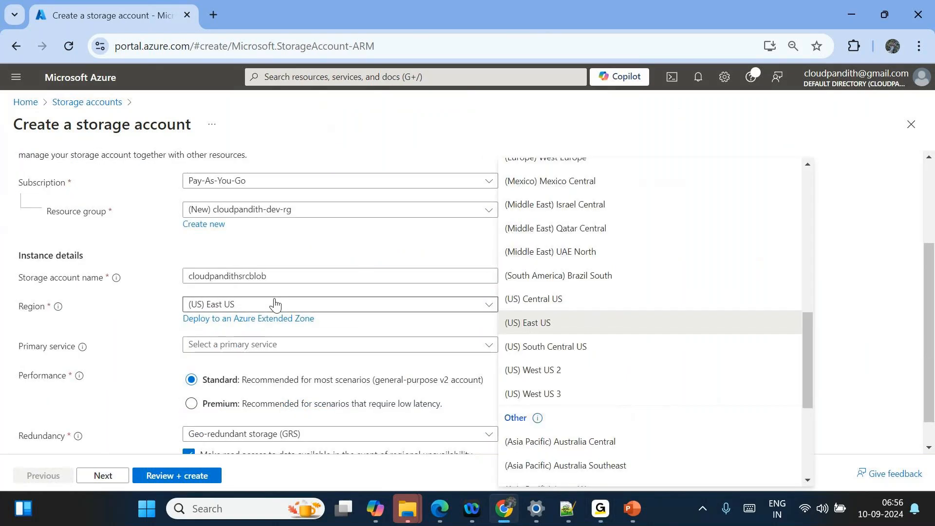
scroll(549, 317, up, 10)
text(india)
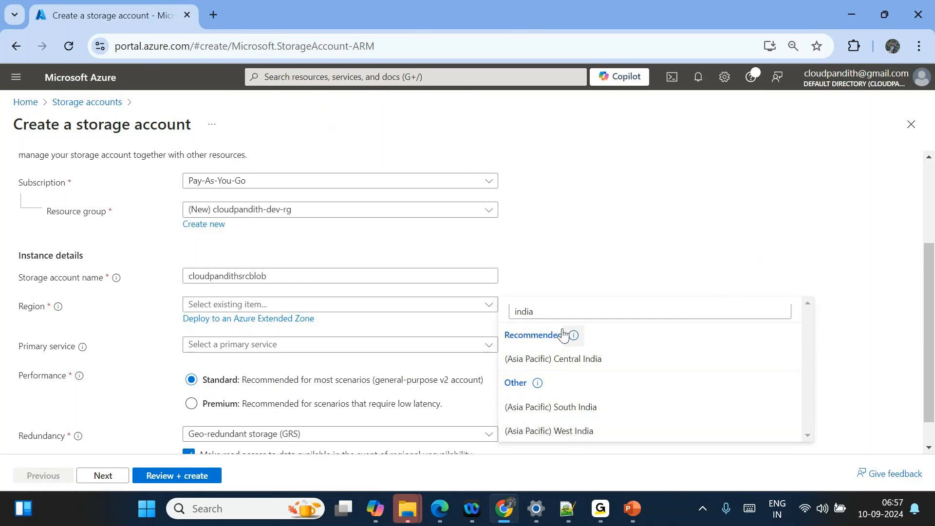
key(BackSpace)
text(us)
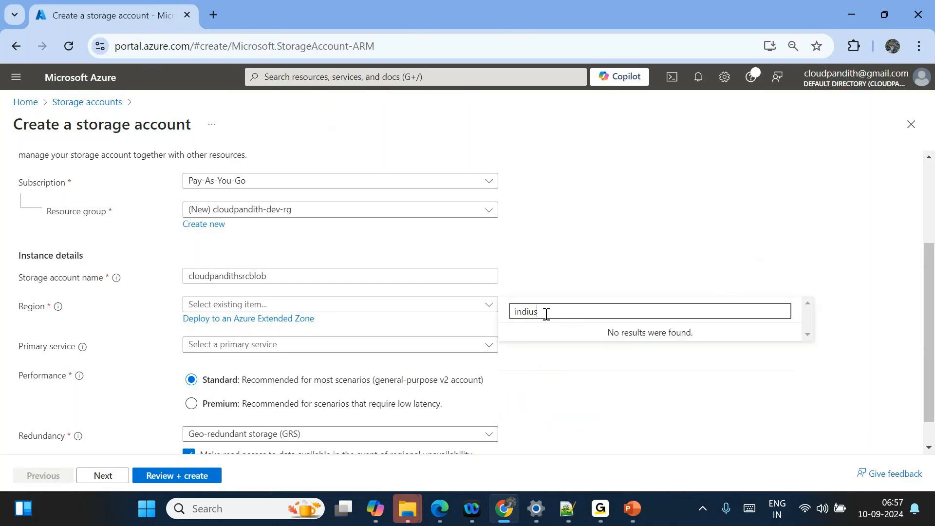
key(BackSpace)
text(u)
key(ctrl+a)
key(BackSpace)
text(i)
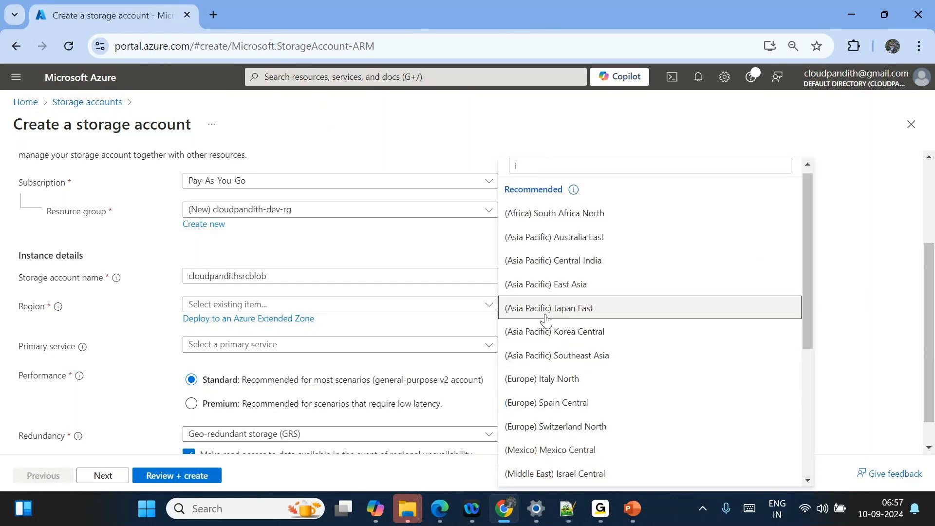
click(530, 167)
key(BackSpace)
text(us)
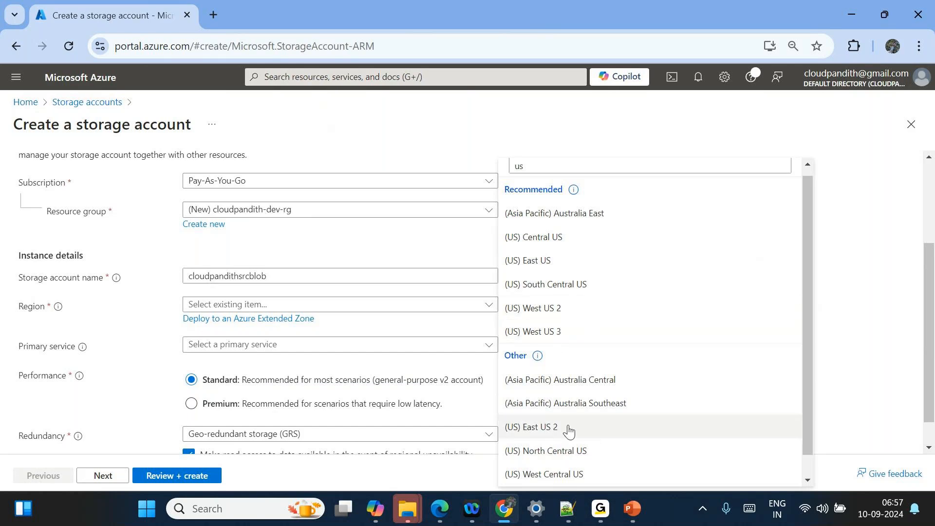
scroll(569, 430, down, 1)
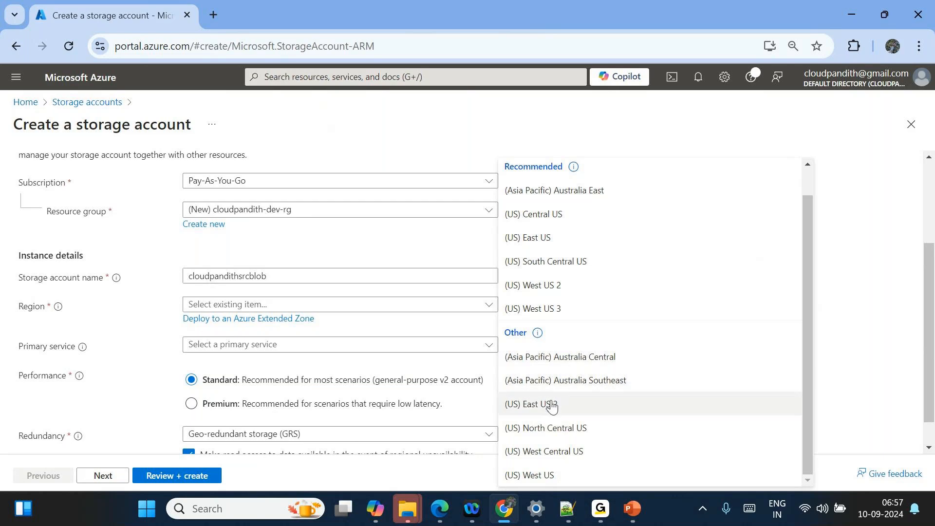
scroll(599, 216, up, 1)
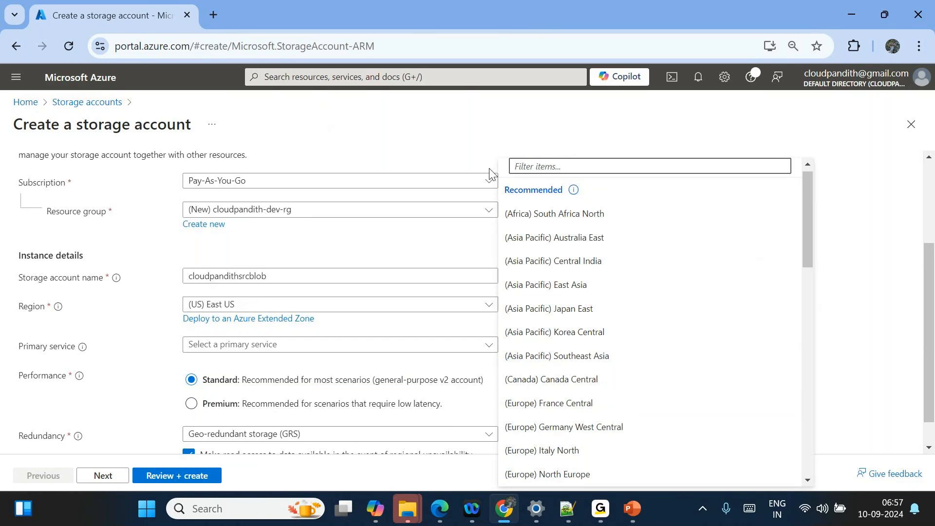
Filter the Region list by canad, uk and east, then select (US) East US as the region.
text(canad)
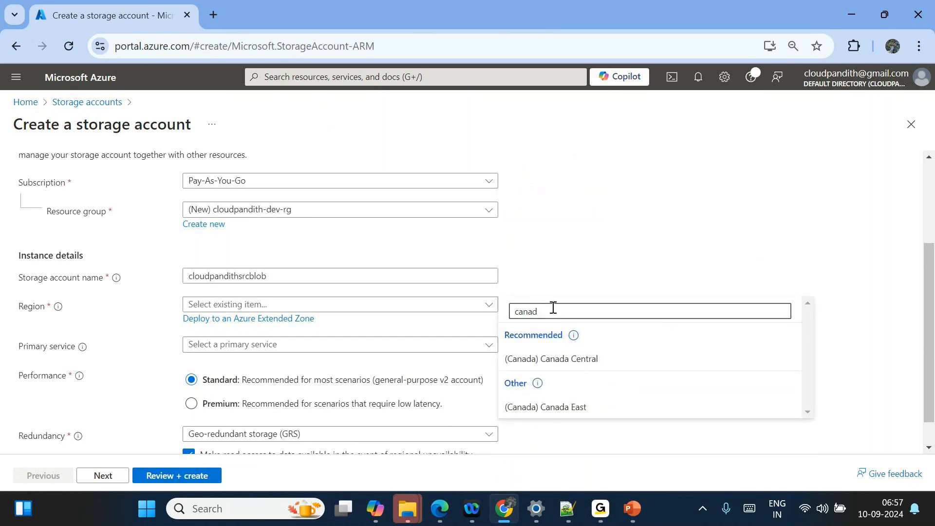
key(BackSpace)
text(uk)
key(BackSpace)
key(BackSpace)
key(BackSpace)
key(BackSpace)
key(BackSpace)
key(BackSpace)
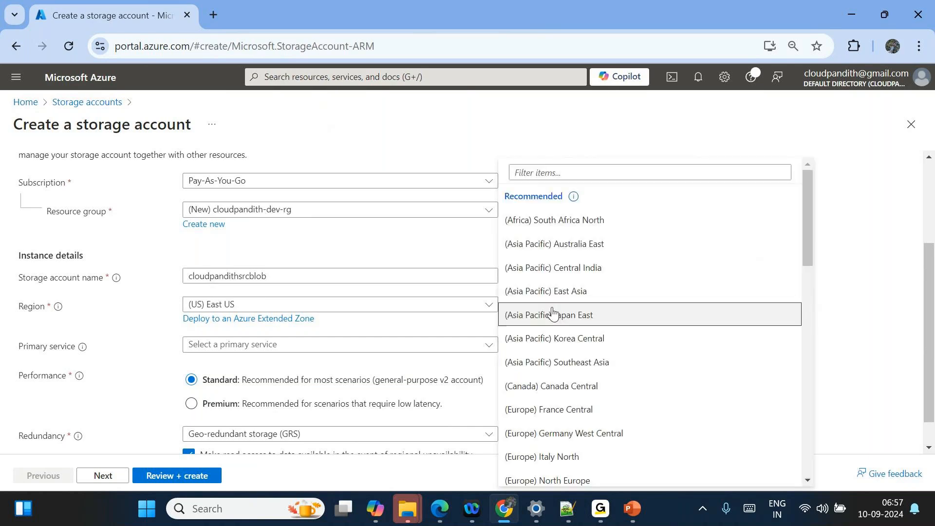
click(528, 164)
text(uk)
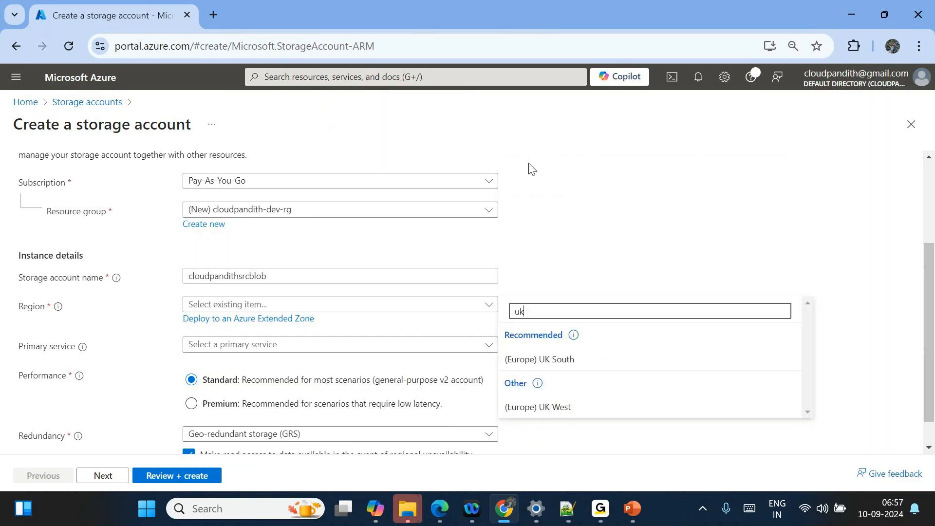
click(548, 313)
key(BackSpace)
click(535, 168)
key(BackSpace)
text(east)
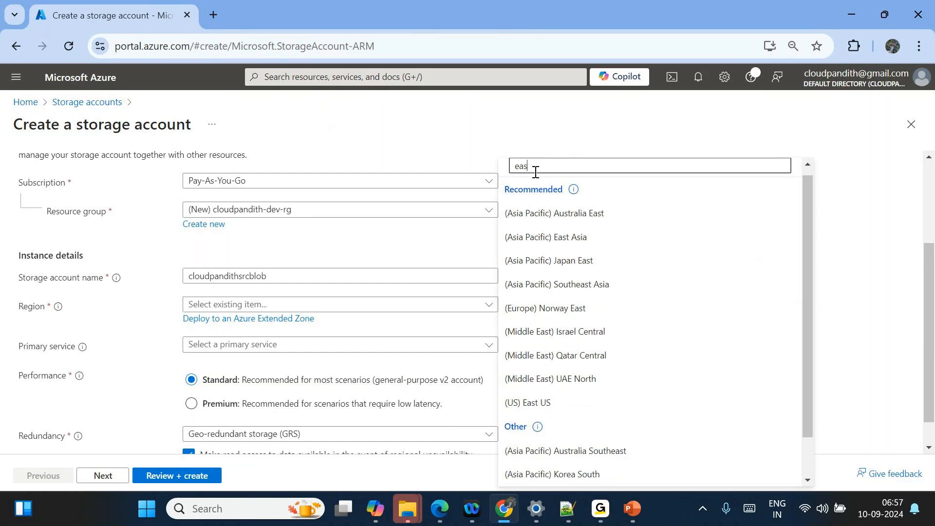
click(557, 409)
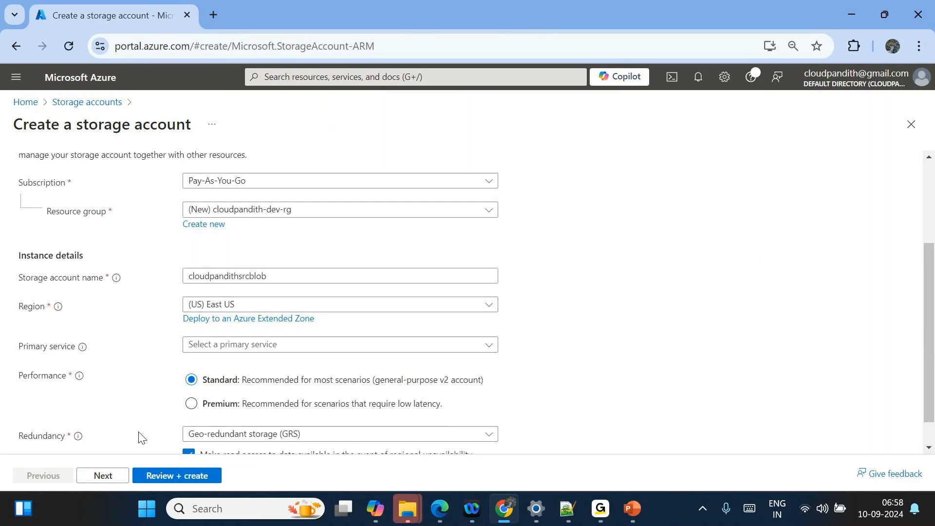
Open the Redundancy list to review the available replication options.
scroll(140, 437, down, 1)
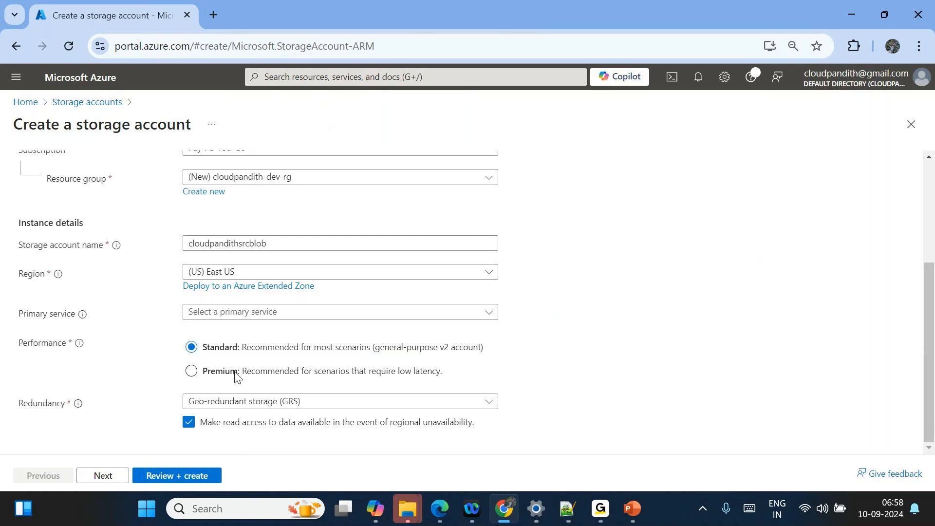
click(245, 406)
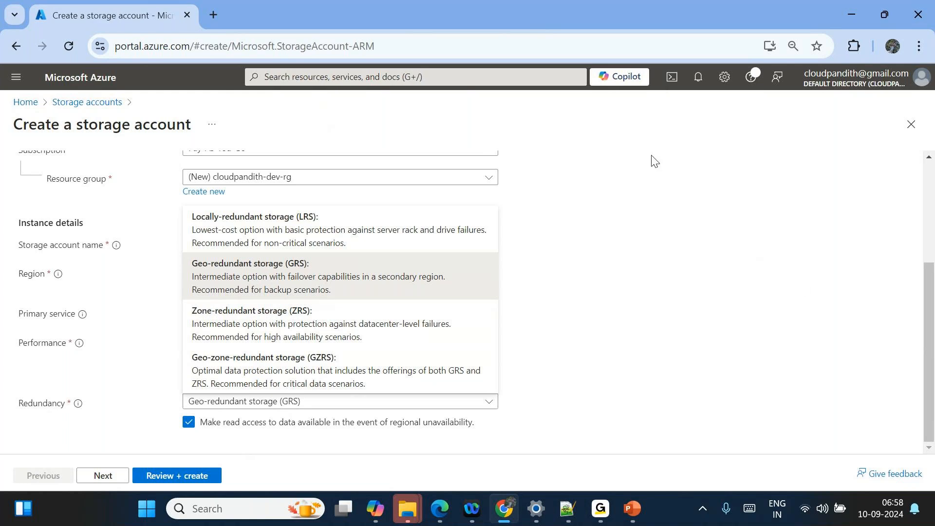
Switch to Notepad++ and write the note local on a new line.
click(567, 508)
text(local)
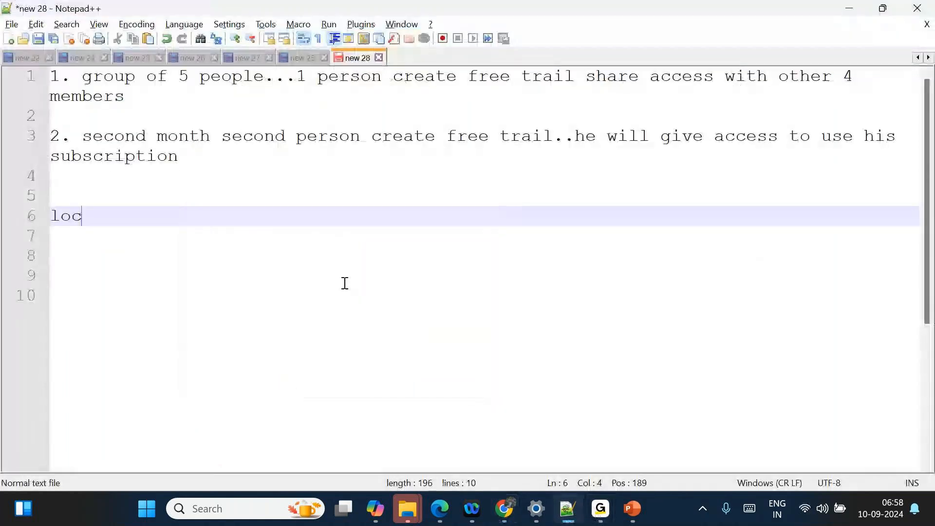
key(Return)
key(Return)
key(Return)
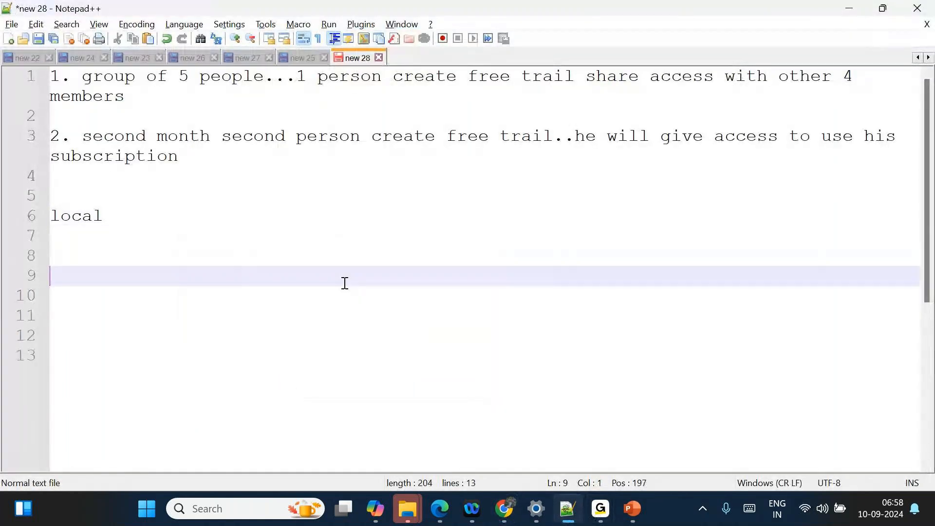
mouse_move(303, 175)
mouse_down()
mouse_move(227, 257)
mouse_move(314, 172)
mouse_move(347, 378)
mouse_up()
mouse_move(249, 314)
mouse_down()
mouse_move(291, 276)
mouse_move(423, 220)
mouse_up()
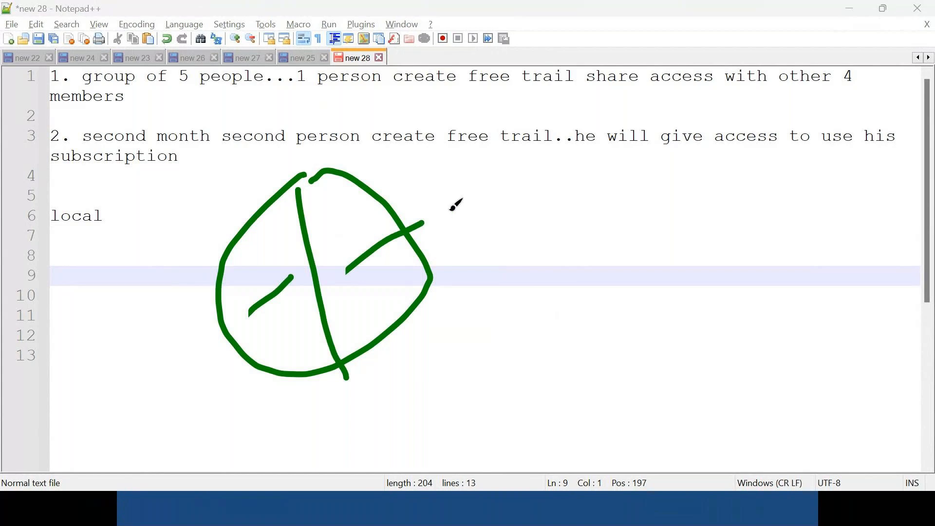
mouse_move(690, 155)
mouse_down()
mouse_move(705, 282)
mouse_move(691, 155)
mouse_up()
mouse_move(890, 147)
mouse_down()
mouse_move(887, 290)
mouse_move(886, 133)
mouse_up()
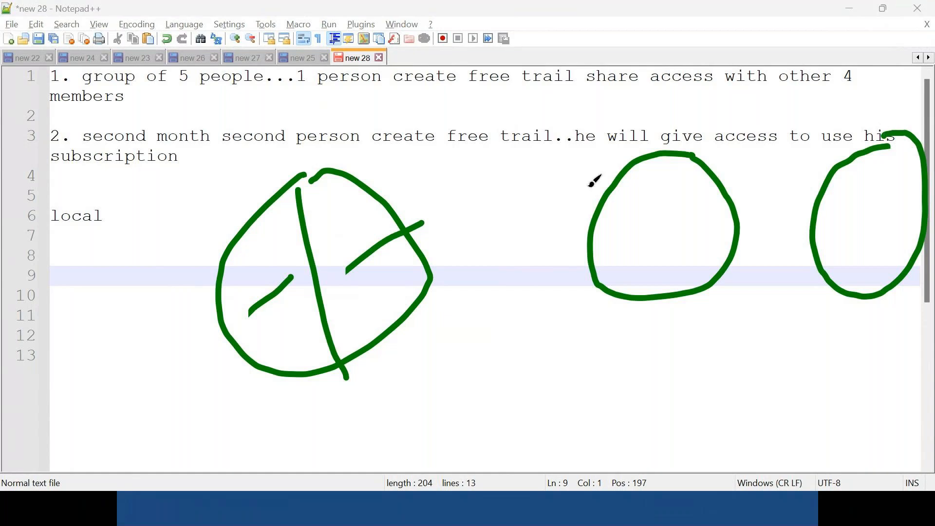
mouse_move(497, 101)
mouse_down()
mouse_move(460, 188)
mouse_move(495, 102)
mouse_up()
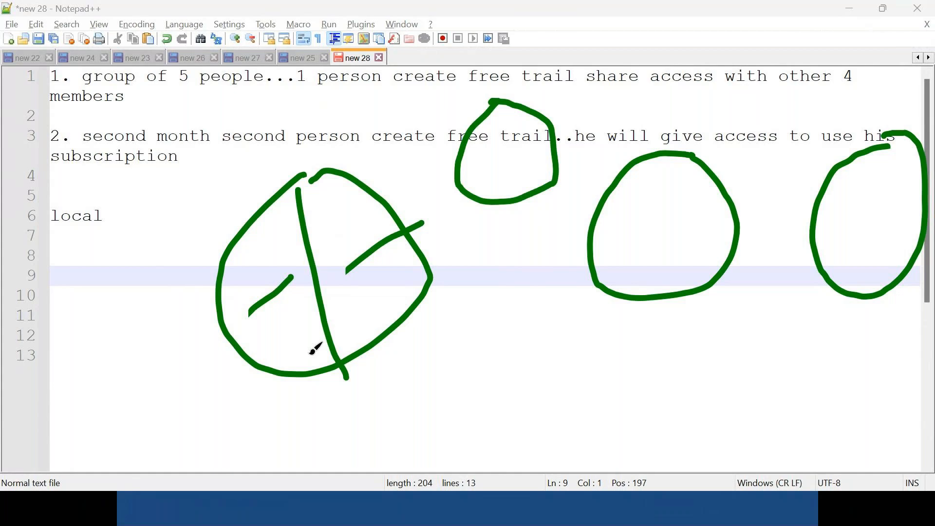
mouse_move(520, 261)
mouse_down()
mouse_move(447, 425)
mouse_move(530, 270)
mouse_move(615, 475)
mouse_up()
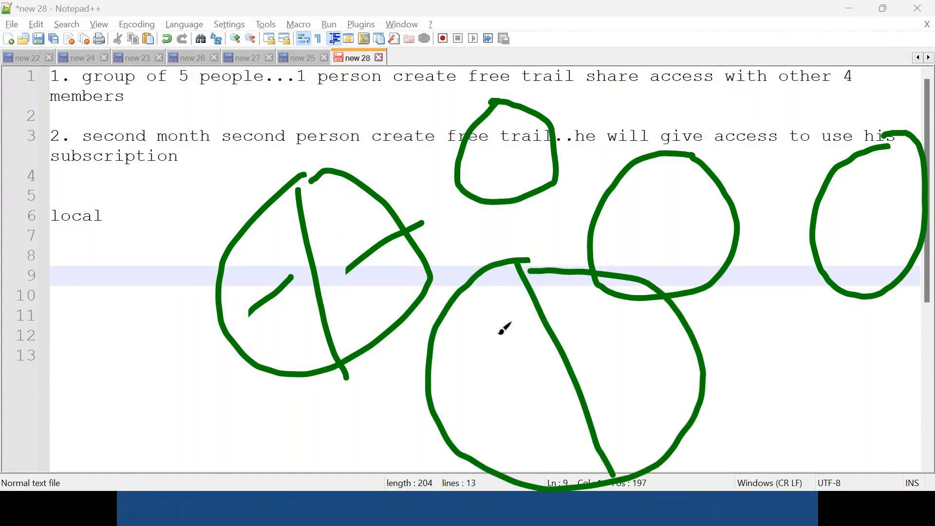
drag(475, 324, 486, 352)
drag(513, 387, 542, 427)
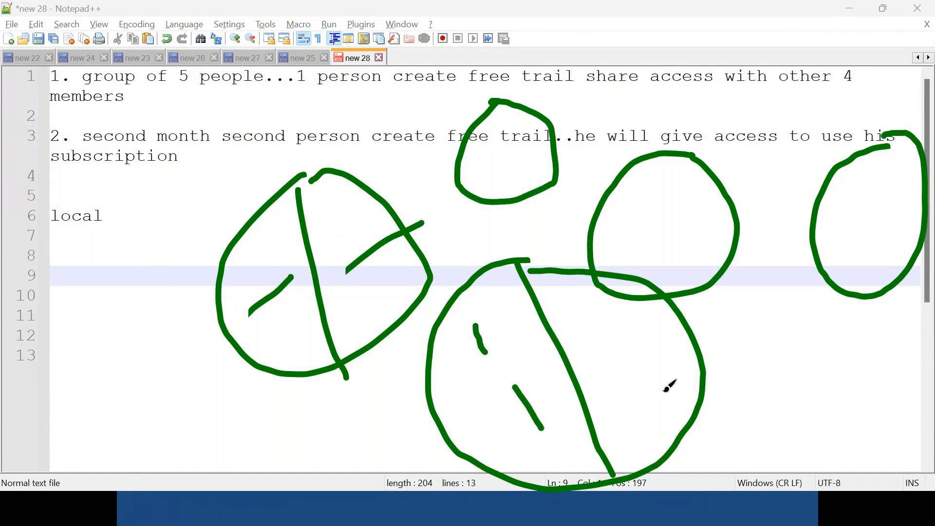
drag(496, 304, 490, 354)
mouse_move(518, 308)
mouse_down()
mouse_move(489, 355)
mouse_move(515, 346)
mouse_up()
drag(569, 336, 623, 333)
mouse_move(586, 314)
mouse_down()
mouse_move(618, 314)
mouse_move(616, 348)
mouse_up()
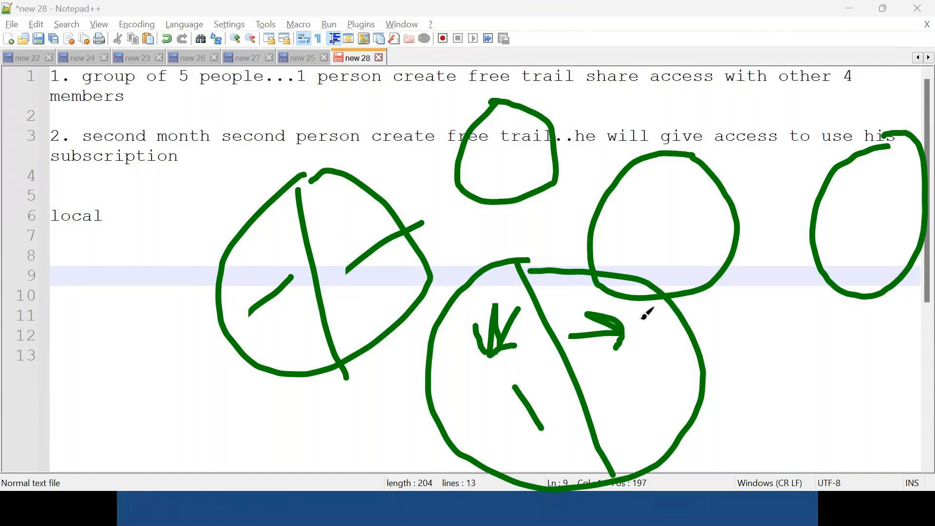
drag(639, 319, 655, 350)
mouse_move(631, 291)
mouse_down()
mouse_move(605, 378)
mouse_move(647, 287)
mouse_up()
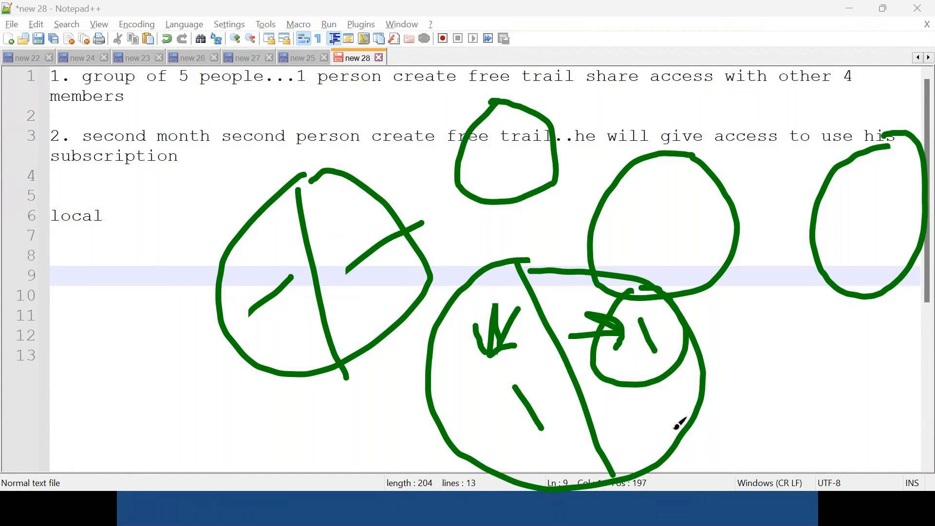
mouse_move(486, 277)
mouse_down()
mouse_move(455, 340)
mouse_move(491, 289)
mouse_up()
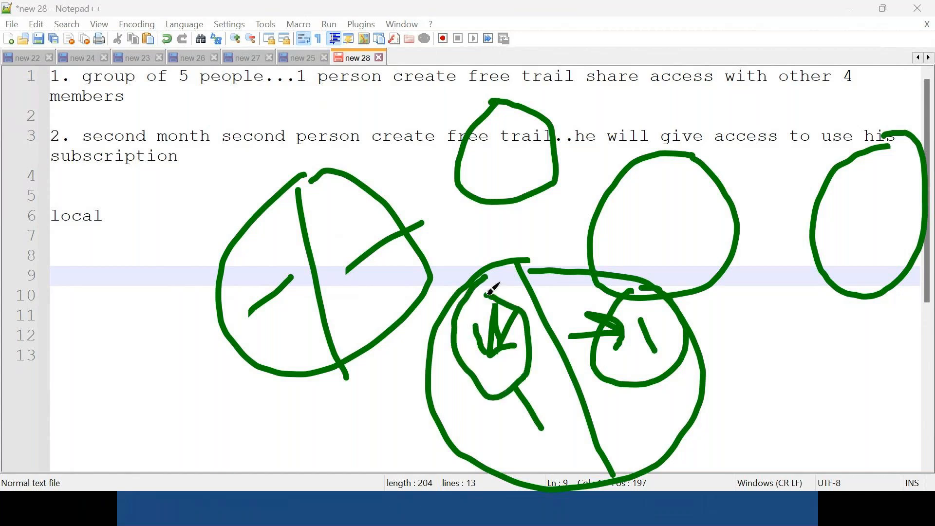
mouse_move(488, 295)
mouse_down()
mouse_move(597, 220)
mouse_move(619, 238)
mouse_move(588, 273)
mouse_up()
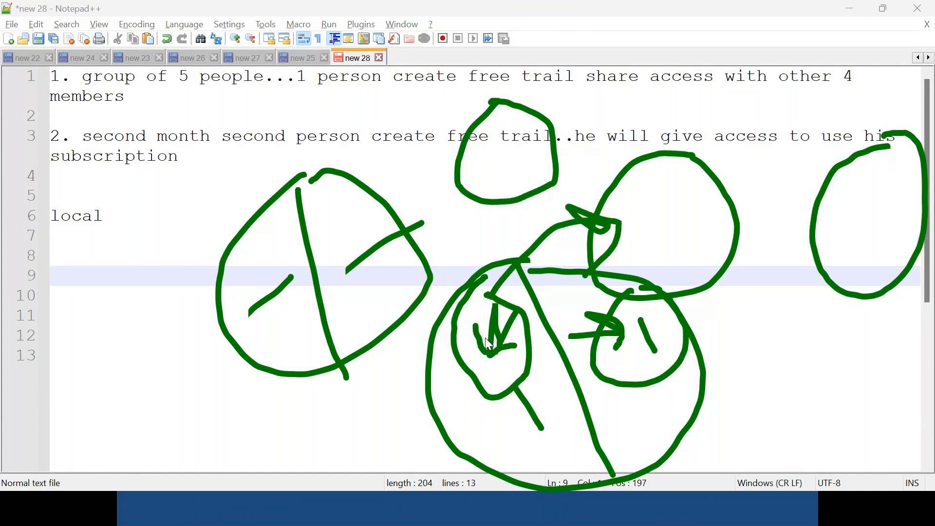
Switch back to the browser's Create a storage account page.
key(Escape)
click(578, 334)
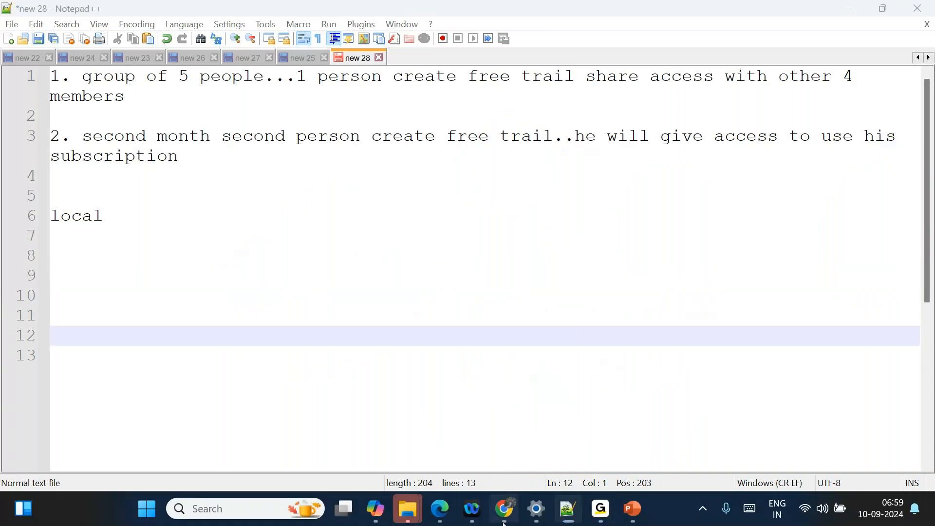
click(504, 508)
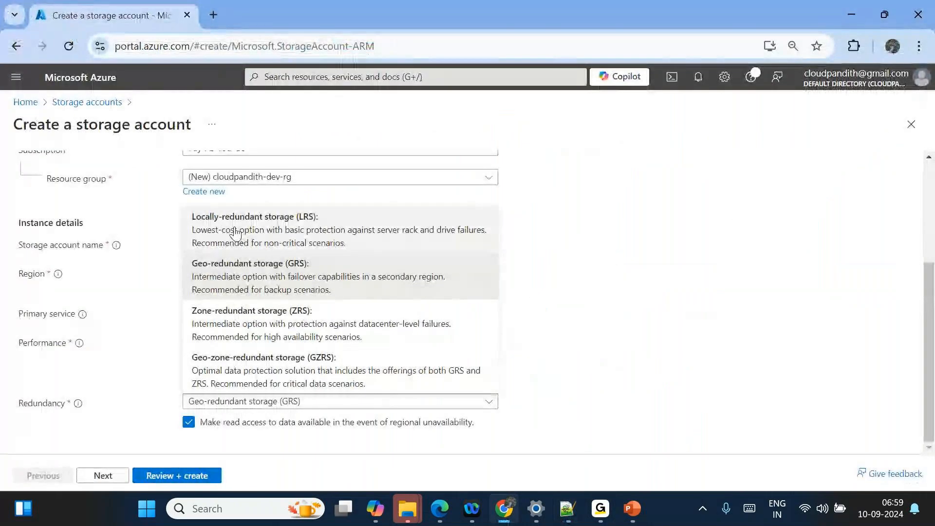
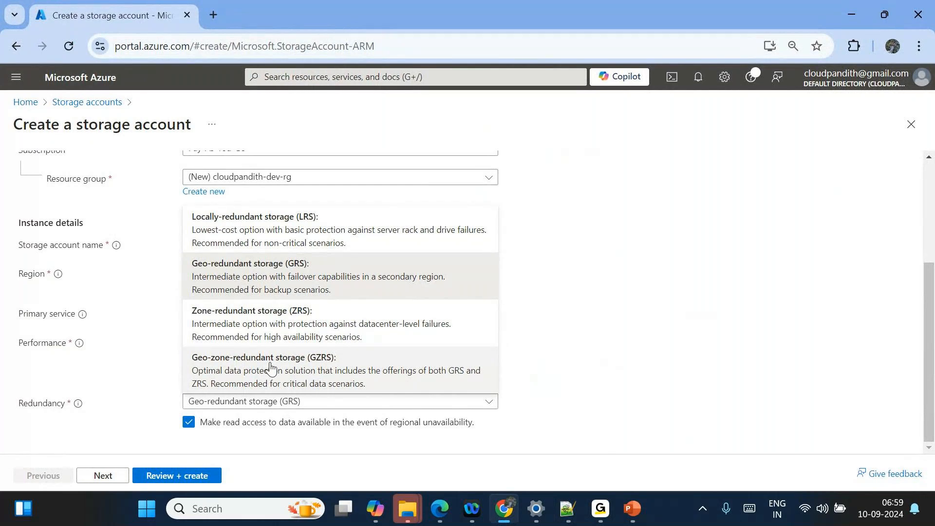
Keep Geo-redundant storage (GRS) and review and create the cloudpandithsrcblob storage account.
click(544, 372)
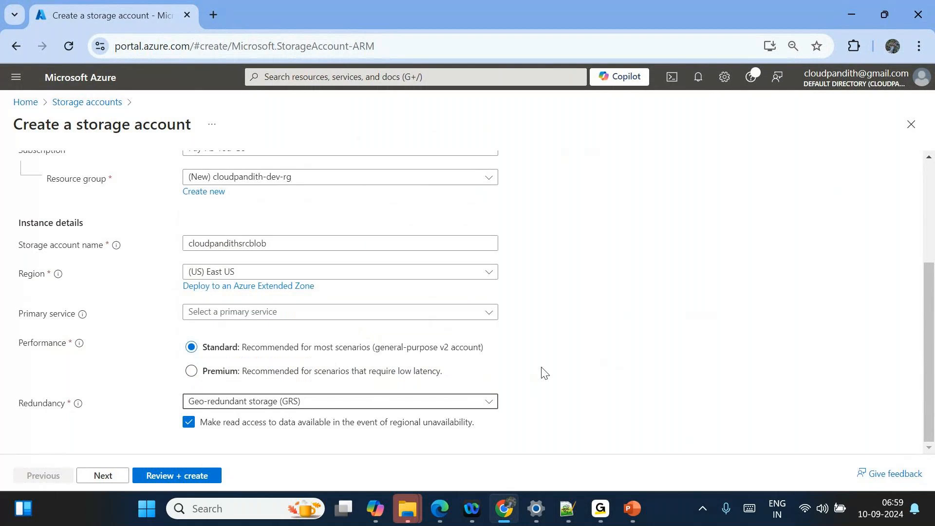
scroll(268, 407, up, 2)
scroll(268, 406, up, 2)
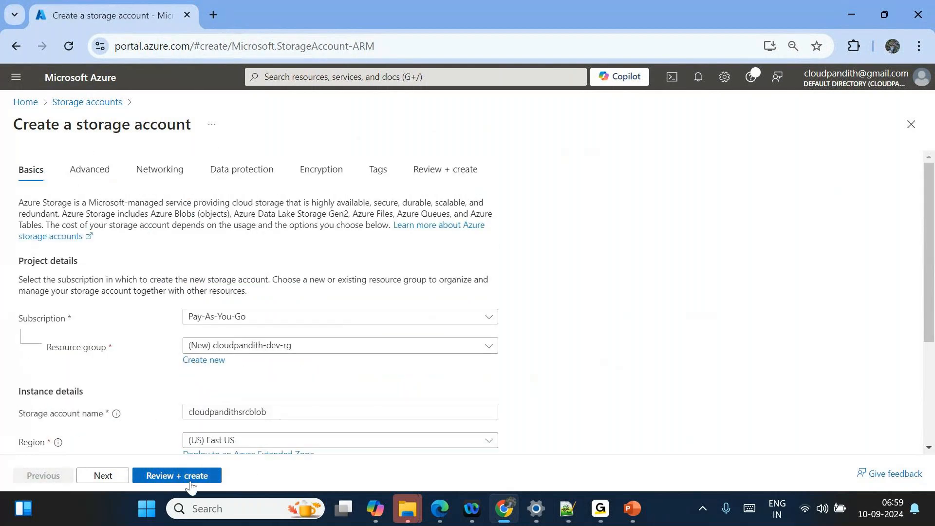
double_click(211, 411)
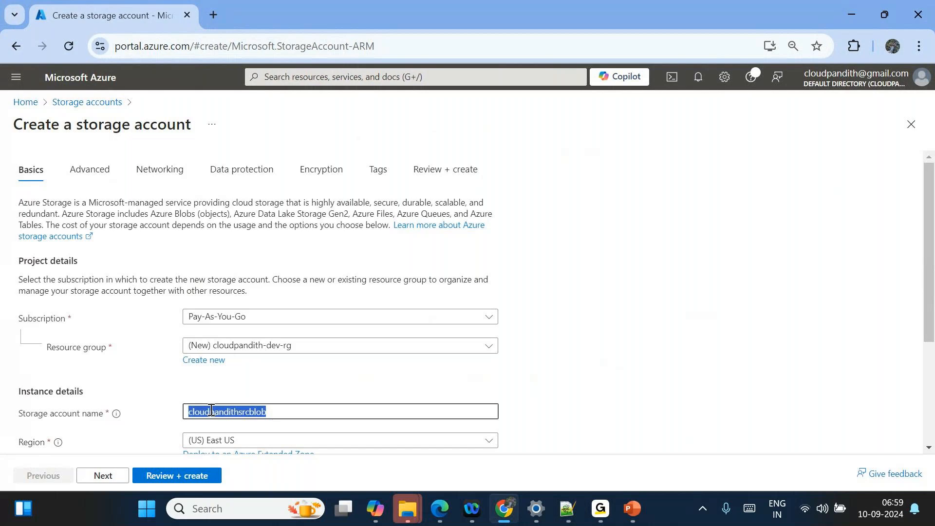
click(184, 476)
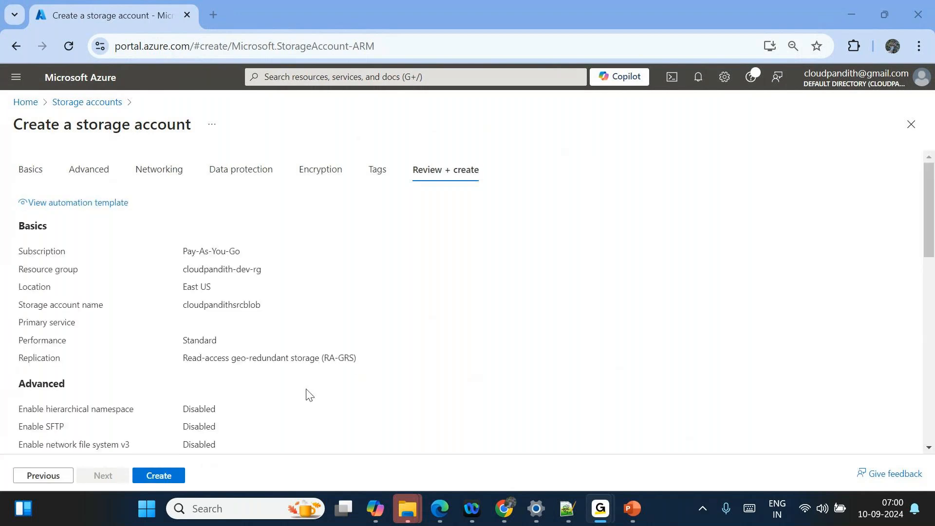
click(160, 478)
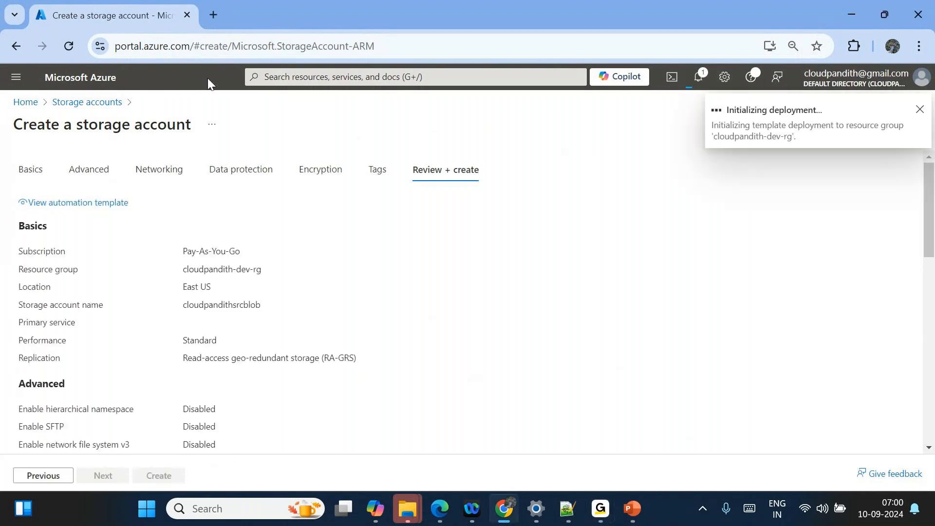
Open the Azure portal home page in a new browser tab.
click(212, 20)
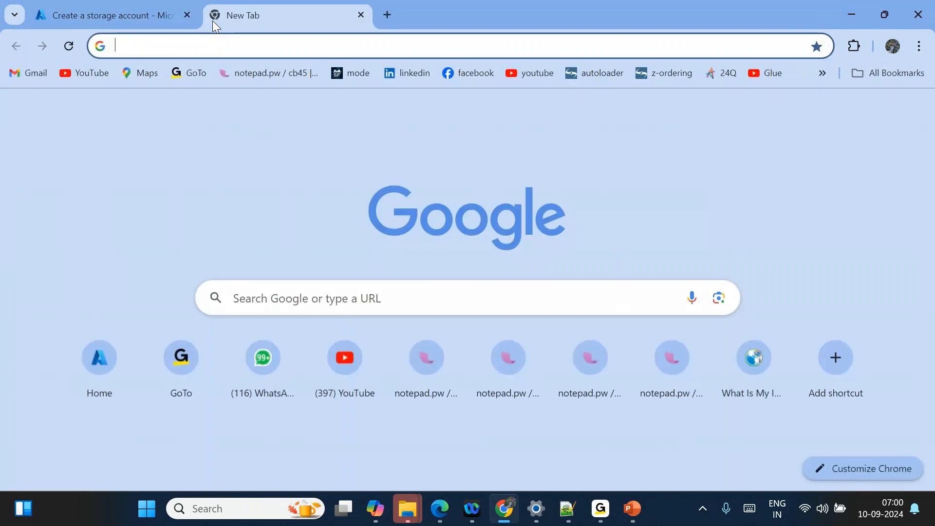
text(po)
key(Return)
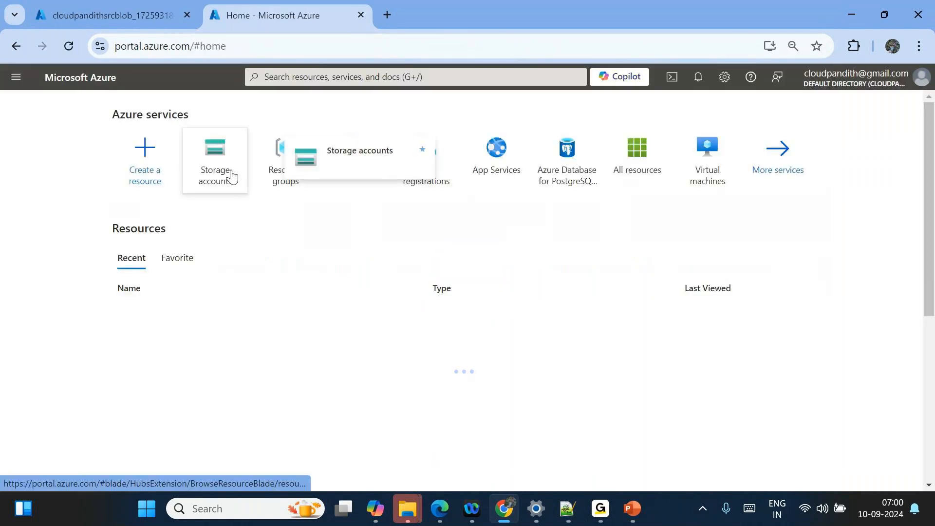
Start creating another storage account and name it cloudpandithsinkblob.
click(230, 176)
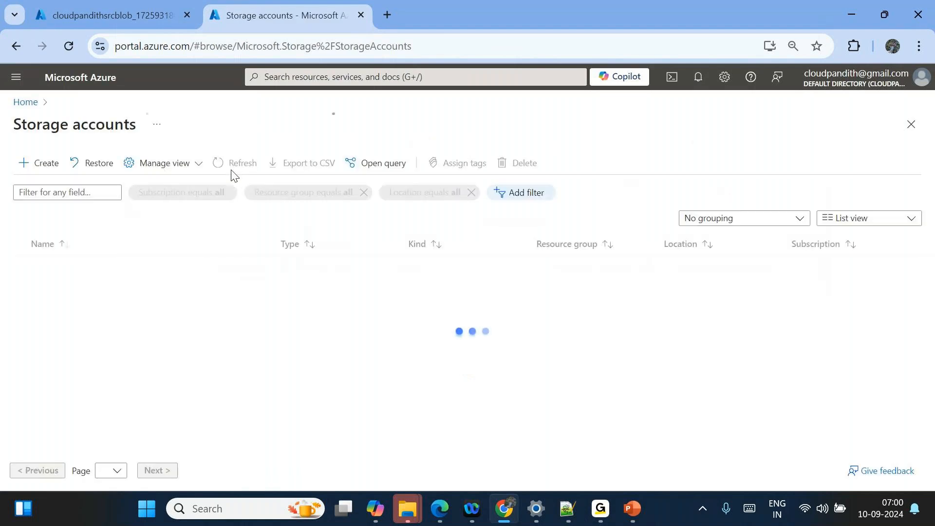
click(40, 176)
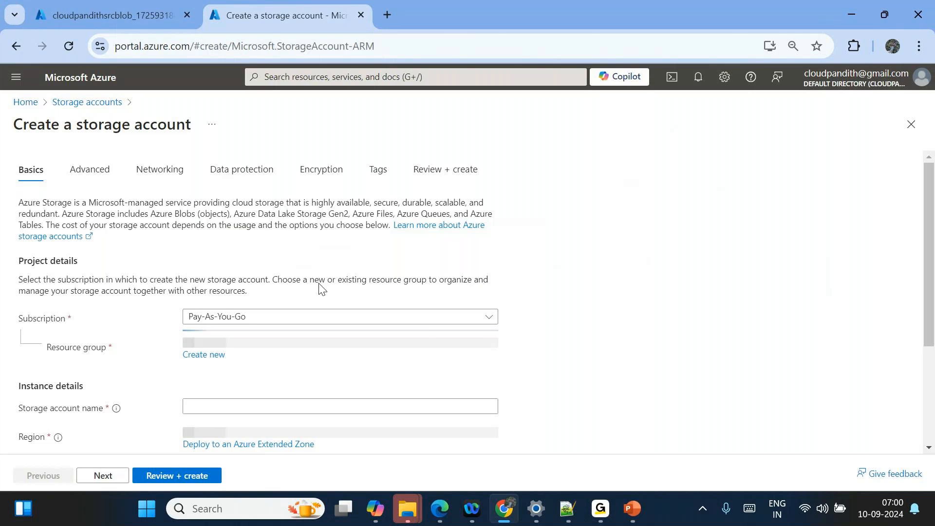
scroll(388, 303, down, 2)
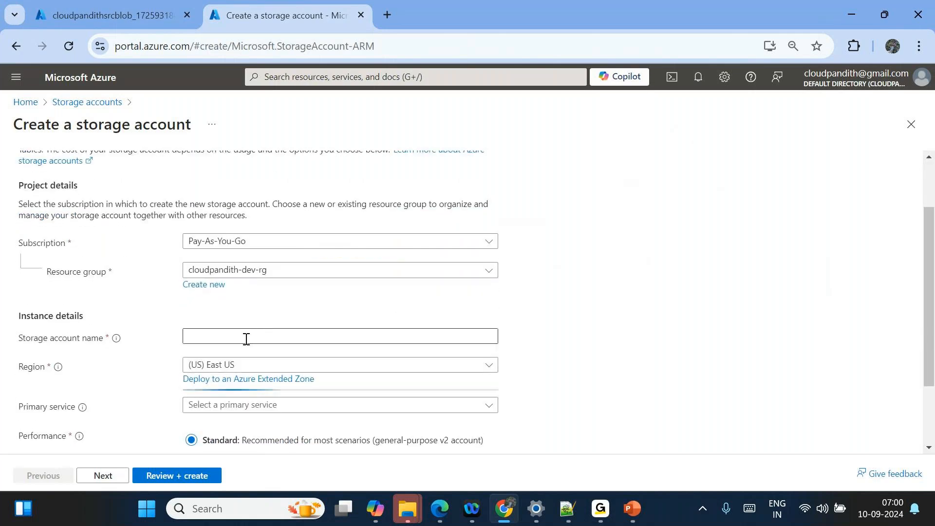
click(246, 339)
text(cloudpand)
text(ithdev)
key(BackSpace)
key(BackSpace)
key(BackSpace)
text(sinkblob)
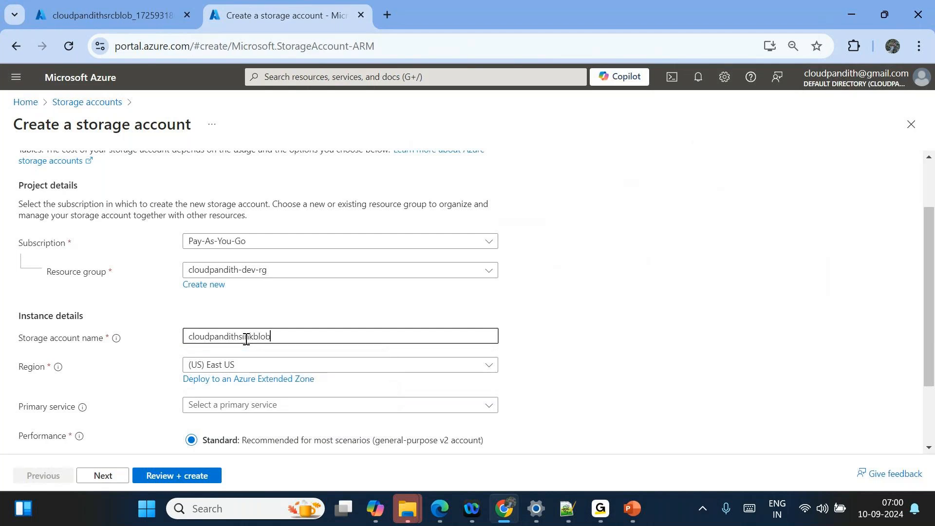
click(328, 312)
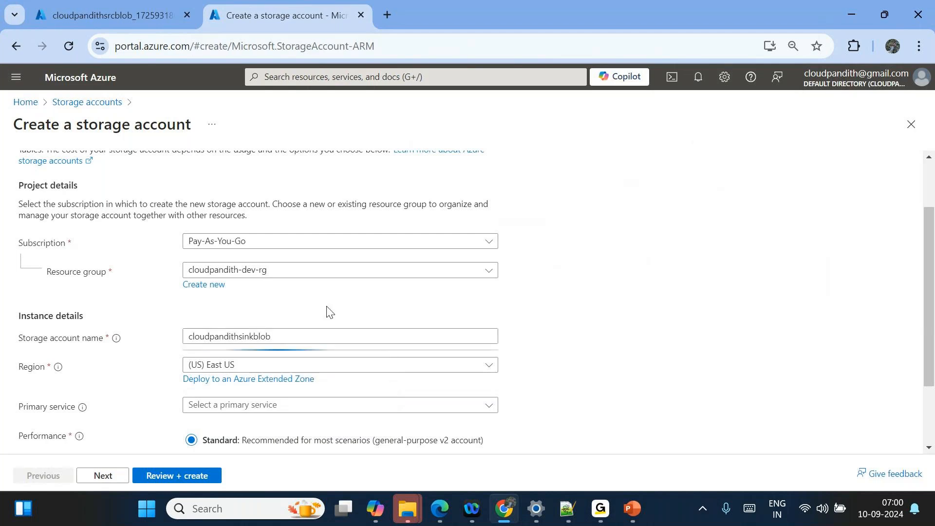
Change the storage account name to cloudpandithtgtblob.
click(255, 338)
key(BackSpace)
key(BackSpace)
key(BackSpace)
key(BackSpace)
text(tgt)
click(314, 320)
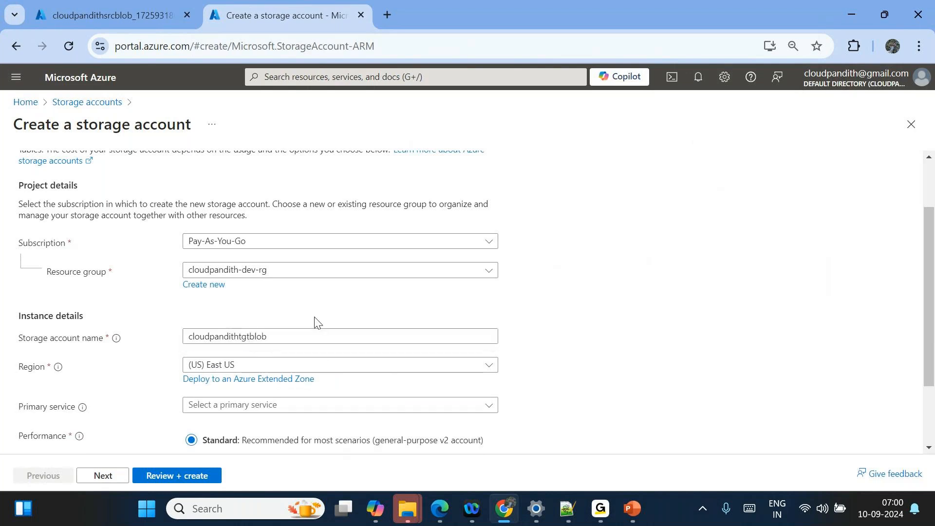
Filter the Region list by i and select (Asia Pacific) South India as the region.
click(224, 365)
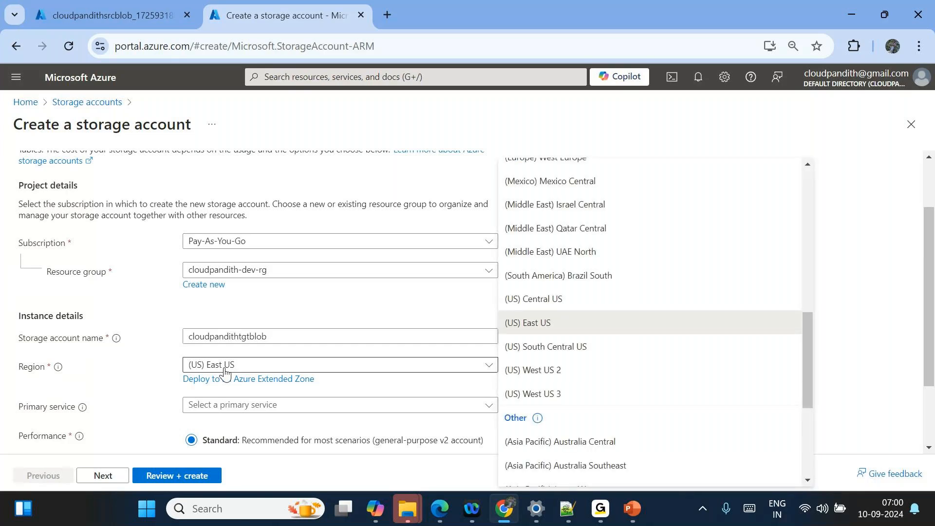
scroll(628, 307, up, 10)
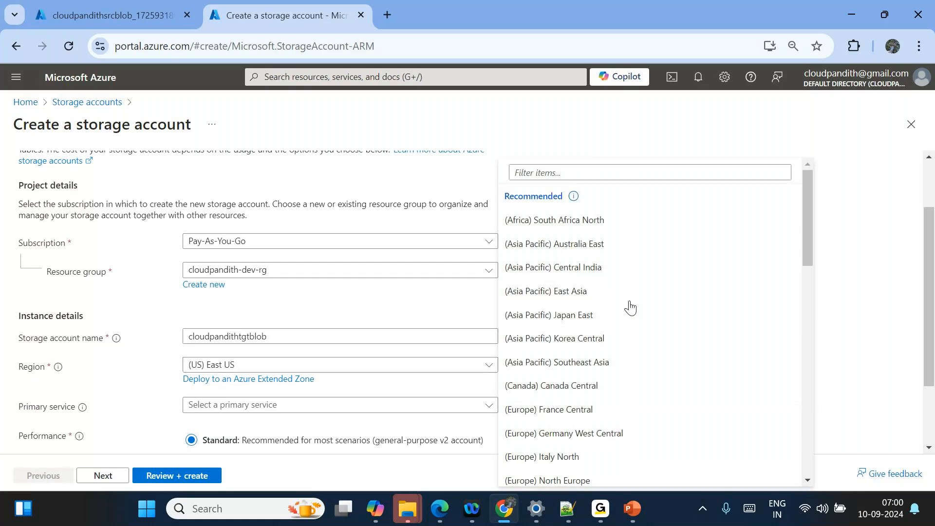
click(555, 165)
text(i)
click(570, 452)
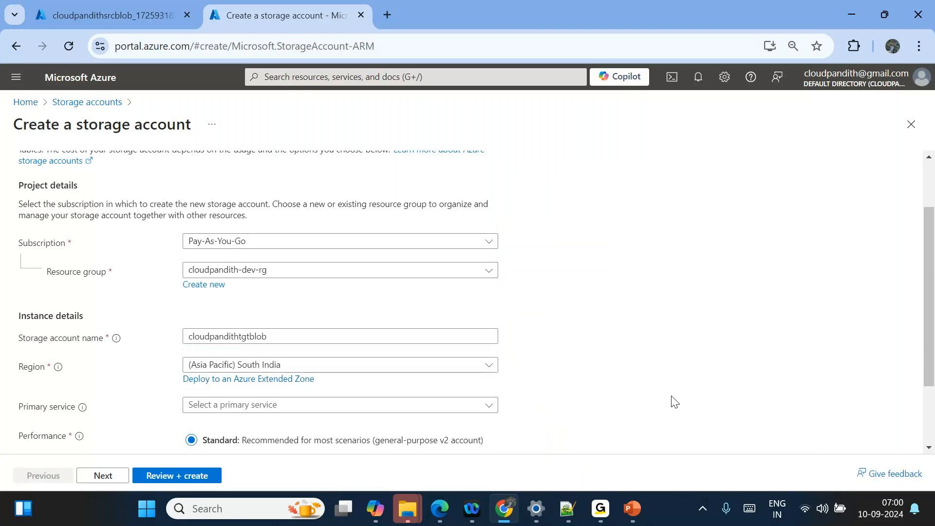
Review and create the cloudpandithtgtblob storage account.
click(178, 476)
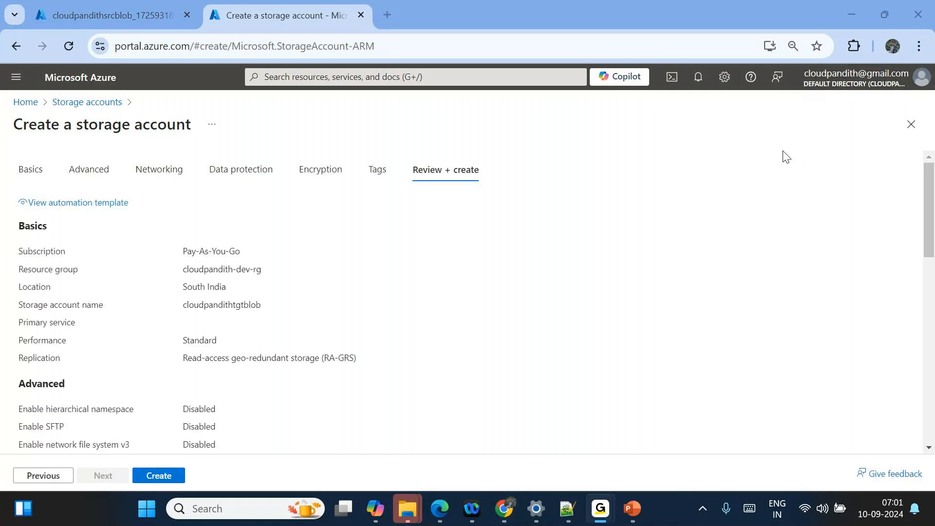
click(159, 476)
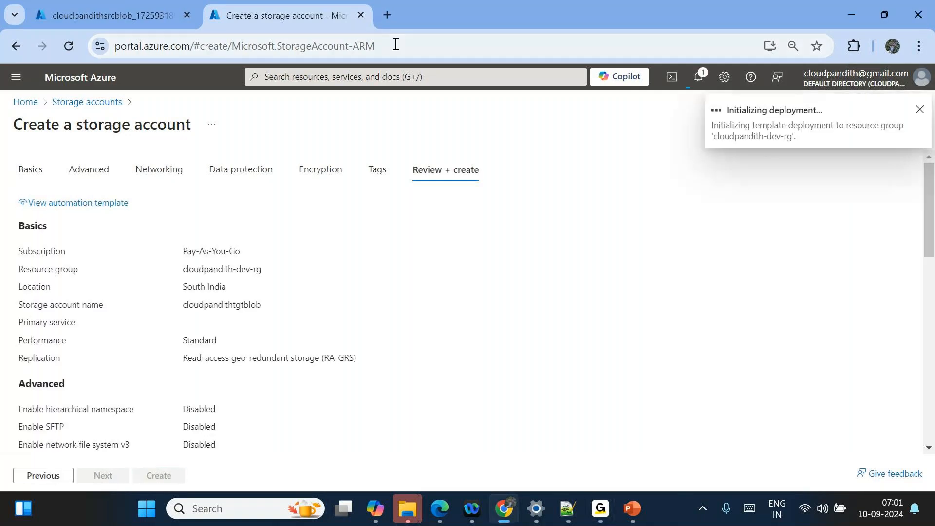
Open the Azure portal home page in another new browser tab.
click(388, 14)
text(p)
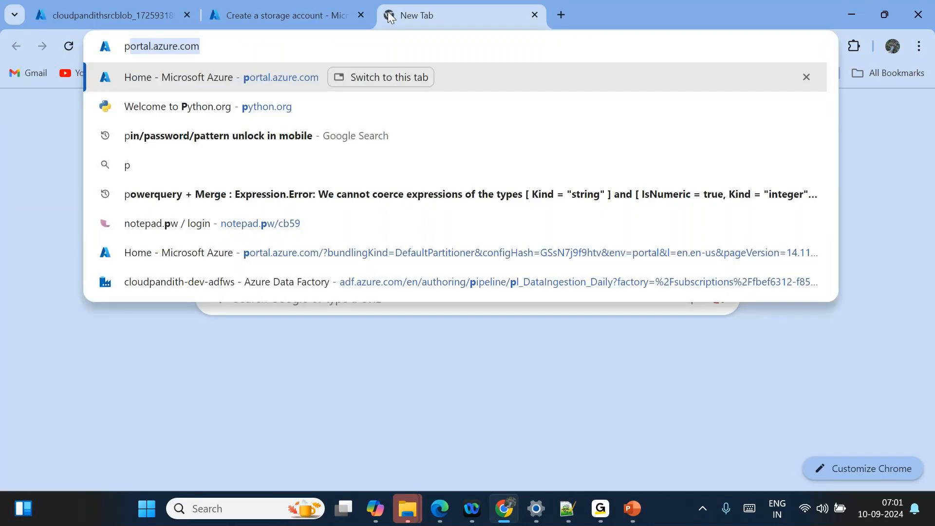
key(Return)
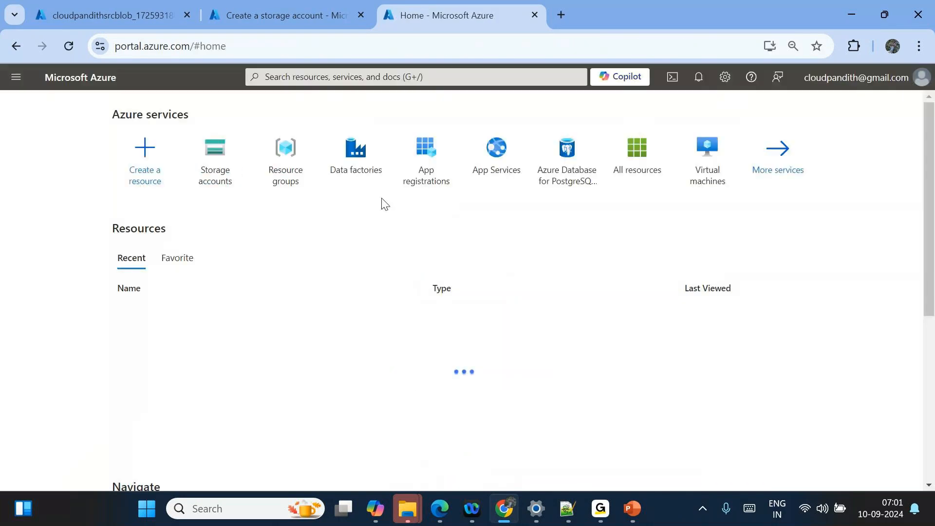
Search for Data factories, start creating a data factory, and select resource group cloudpandith-dev-rg.
click(334, 79)
text(data fa)
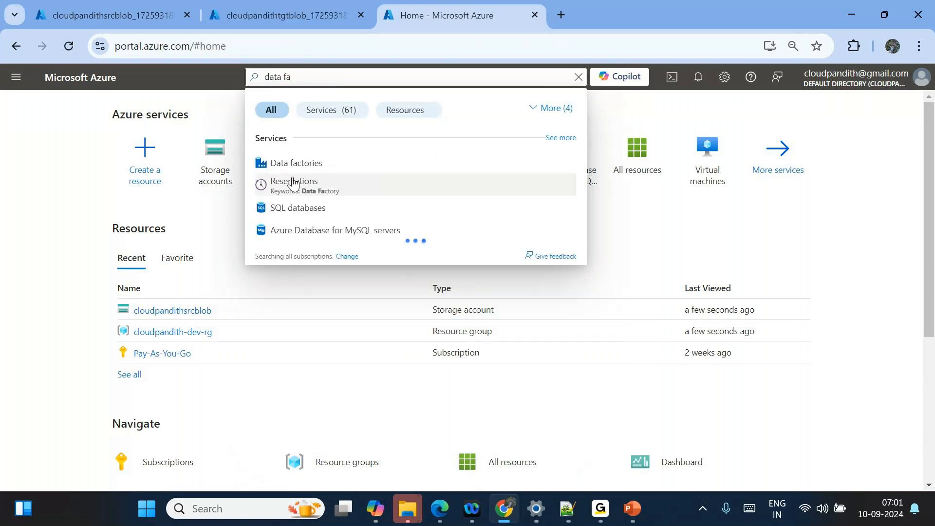
click(291, 166)
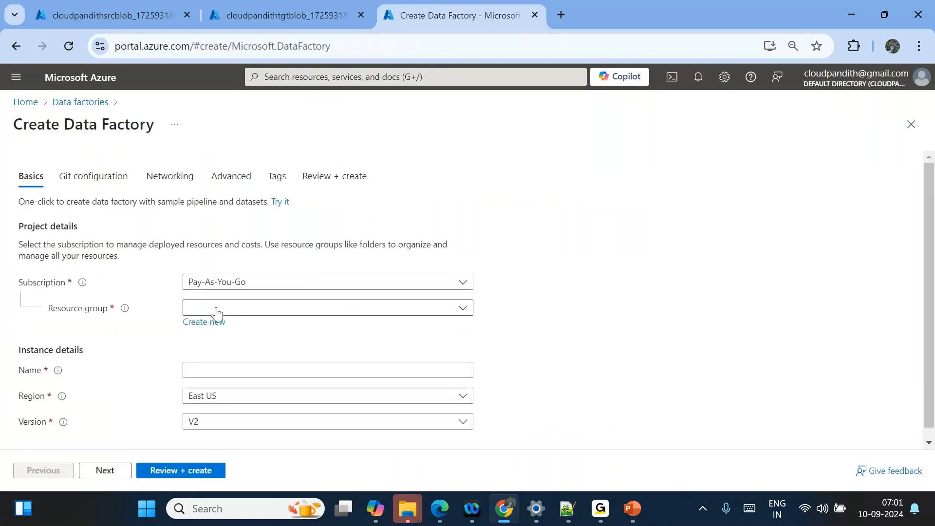
click(233, 307)
click(219, 353)
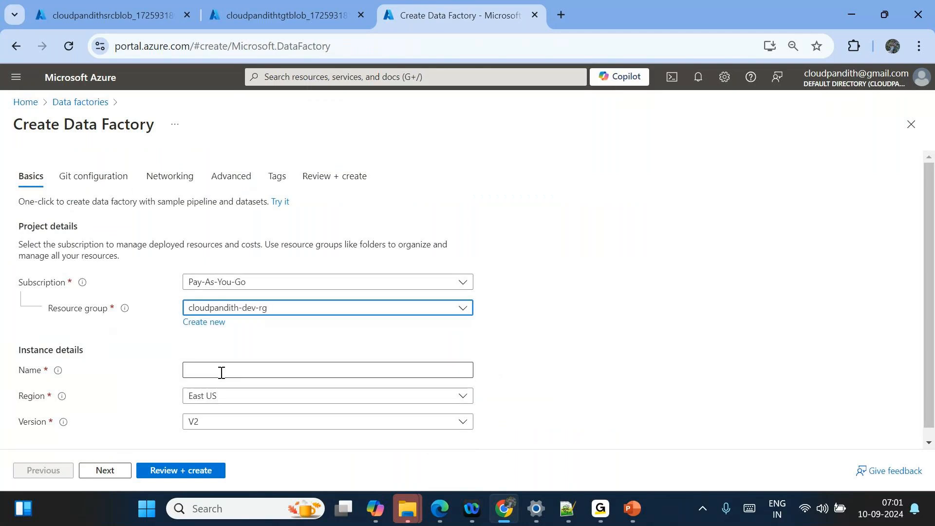
Name the data factory cloudpandith-dev-adfws, keeping region East US and version V2.
click(203, 374)
text(cloudpandith)
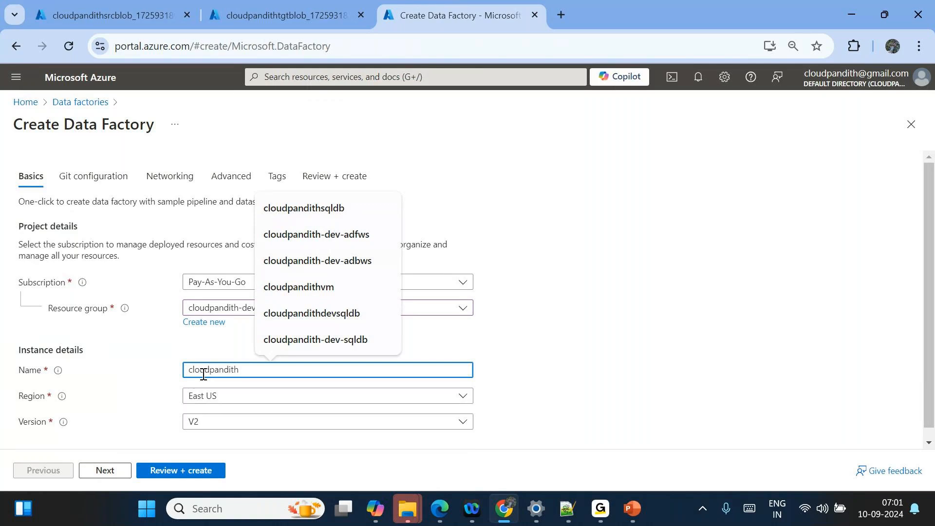
text(-dev-ad)
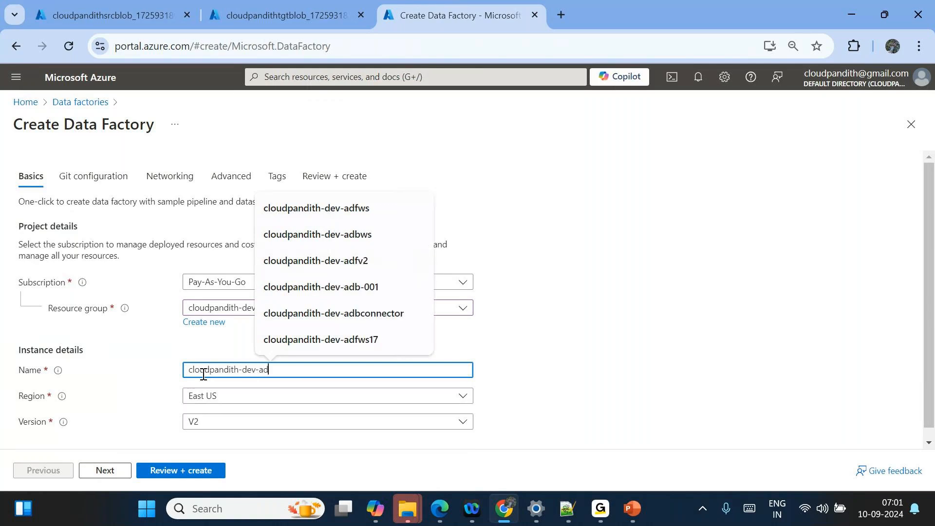
text(fws)
drag(25, 394, 67, 399)
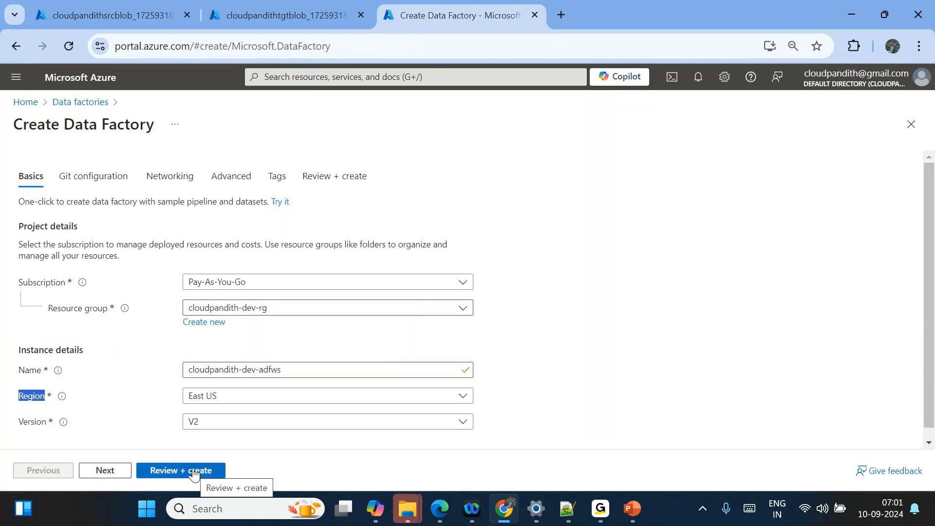
click(197, 424)
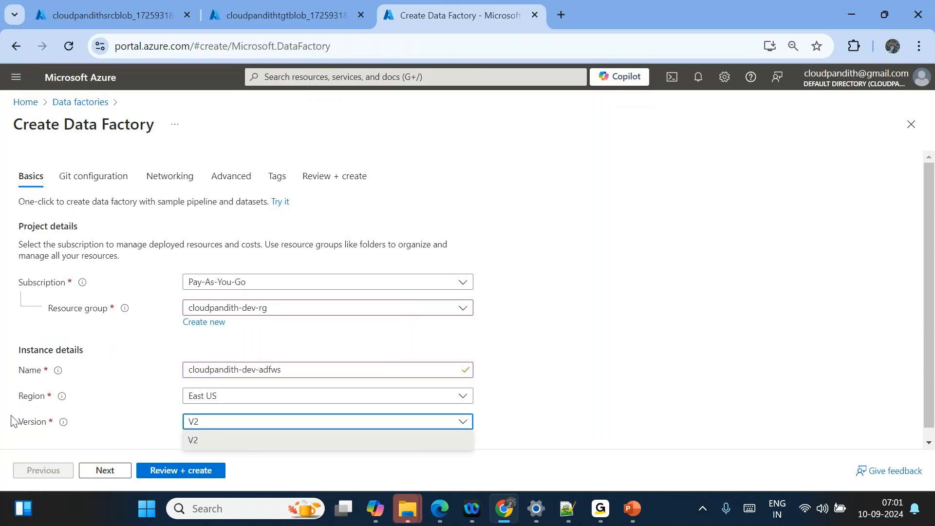
drag(11, 418, 69, 429)
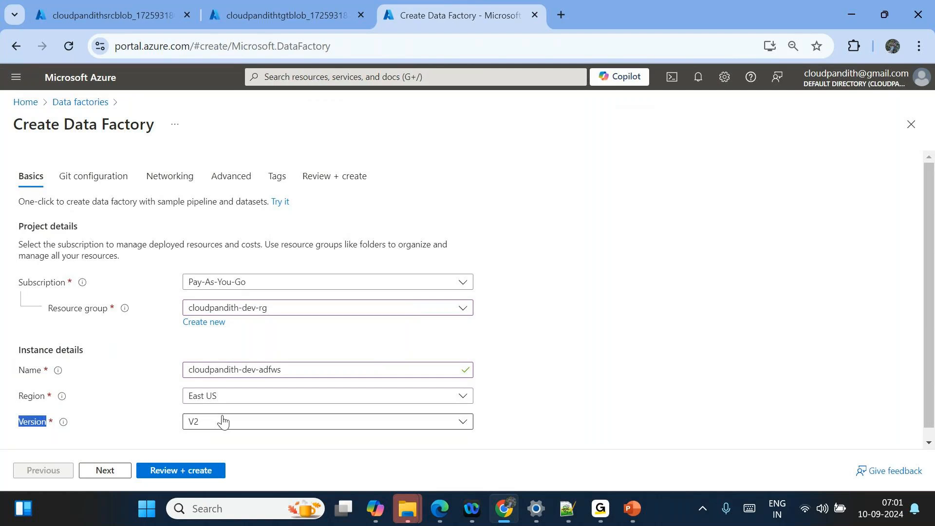
click(539, 441)
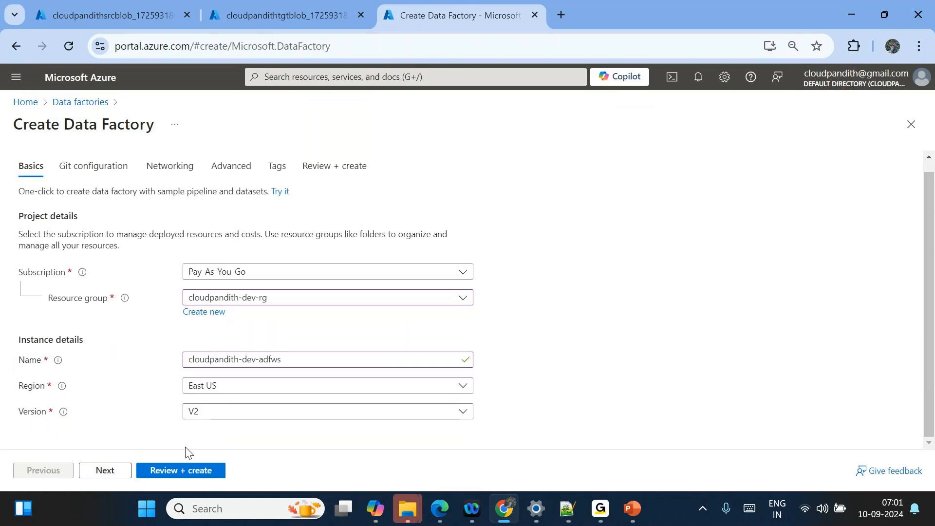
Review and create the cloudpandith-dev-adfws data factory.
click(181, 472)
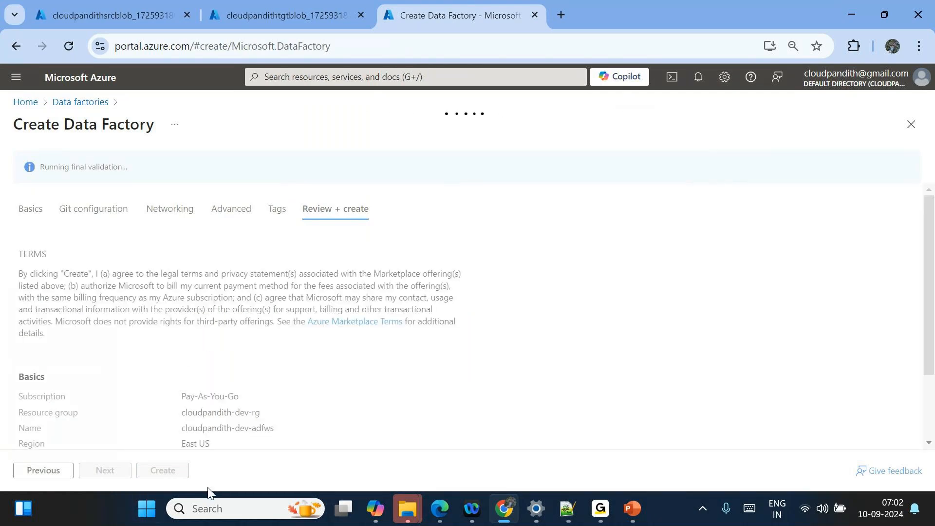
click(163, 470)
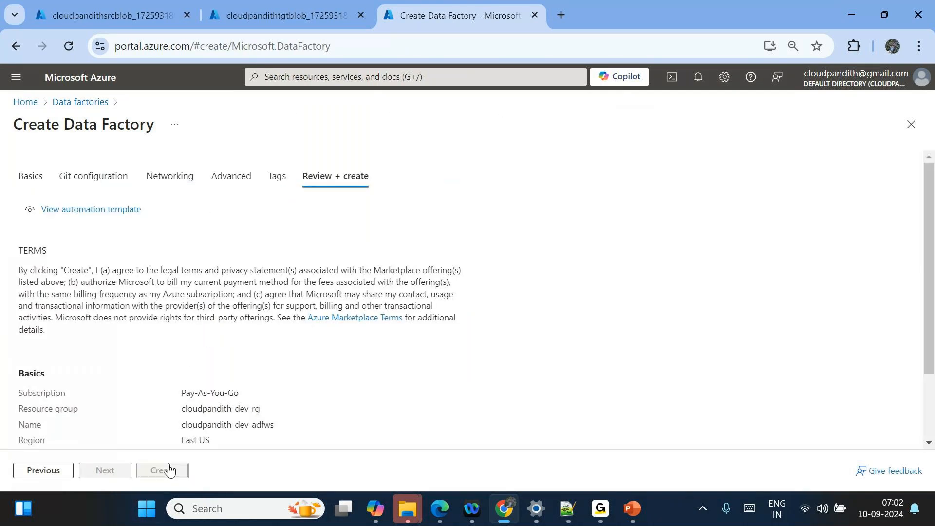
Check the deployment pages of both storage accounts and the data factory.
click(127, 5)
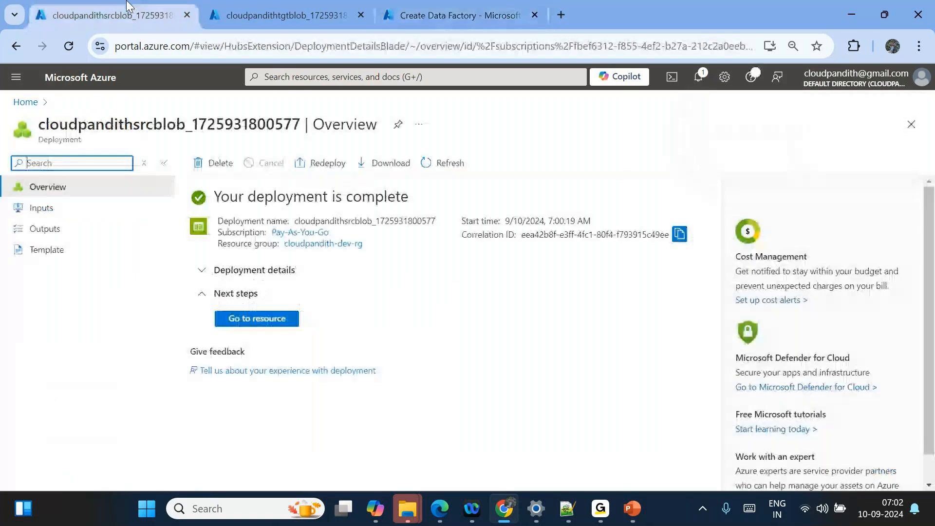
click(263, 6)
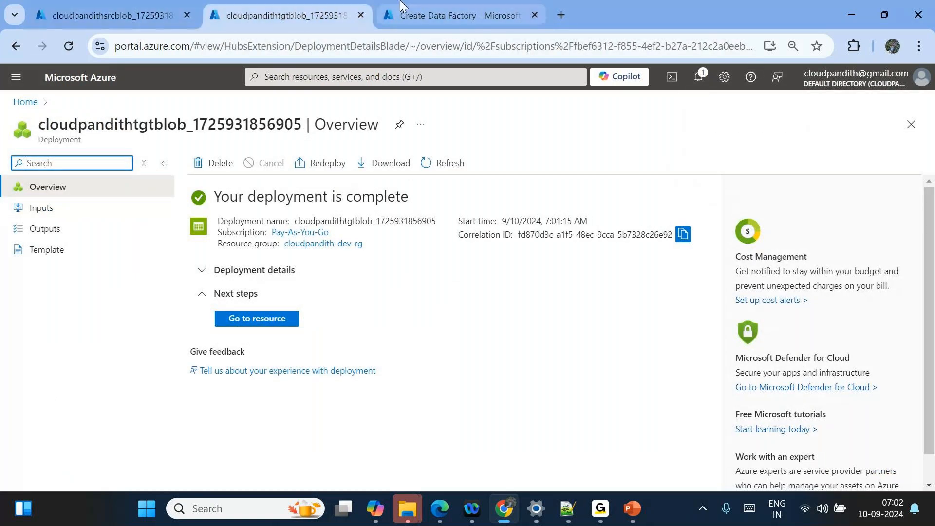
click(464, 6)
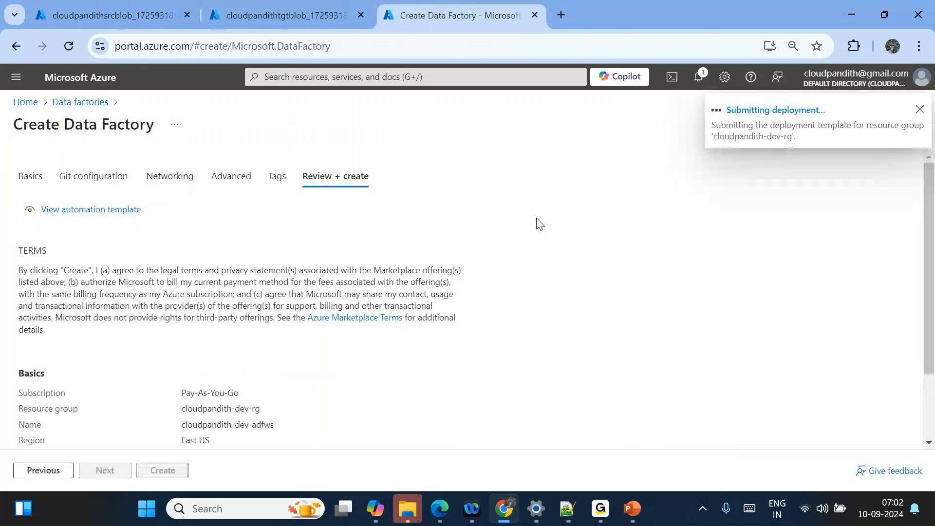
mouse_move(632, 508)
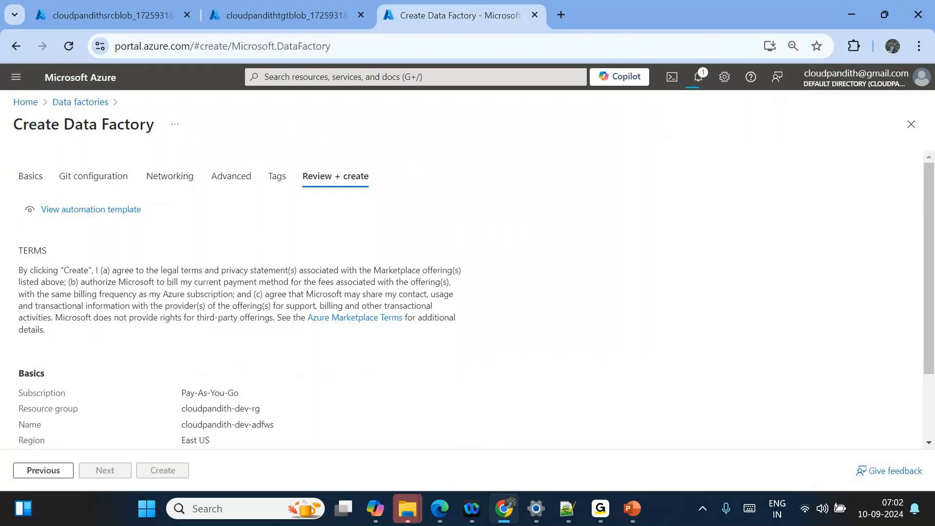
click(158, 499)
text(paint)
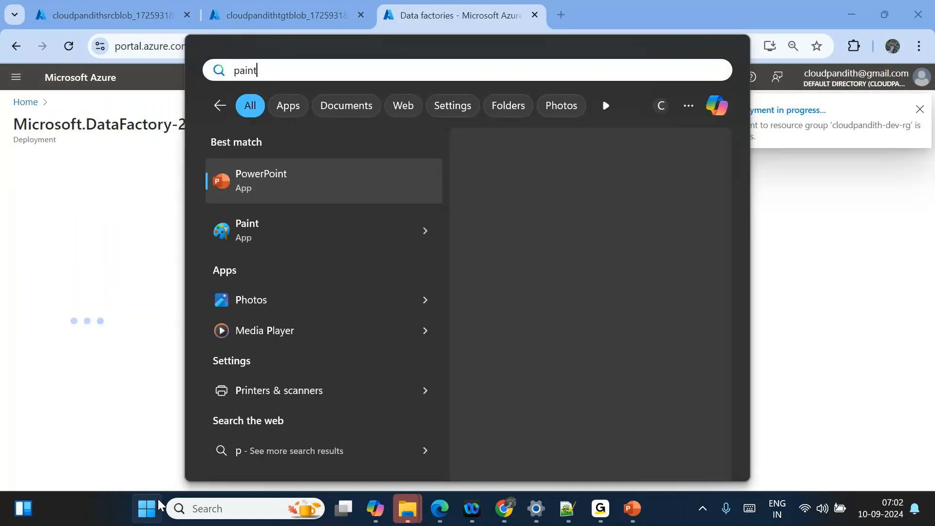
key(Return)
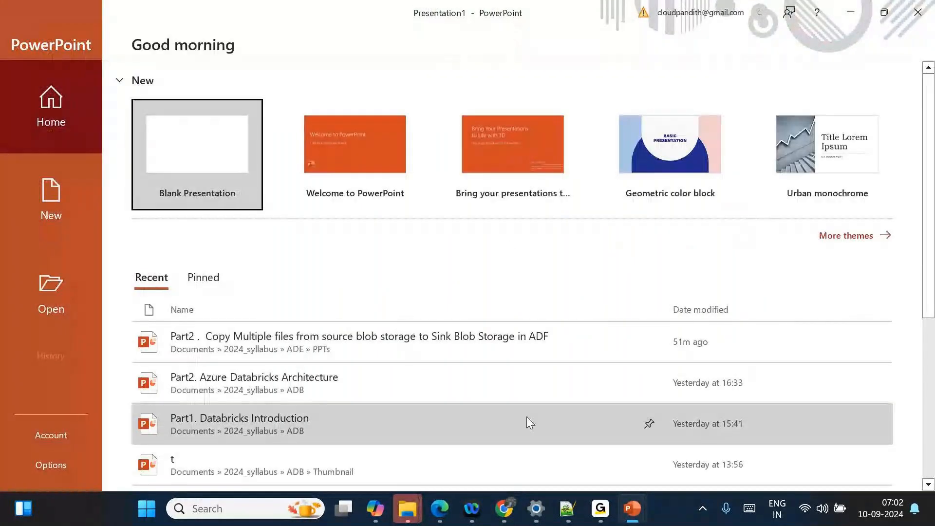
Launch Paint from the Windows search.
click(179, 511)
text(paint)
key(Return)
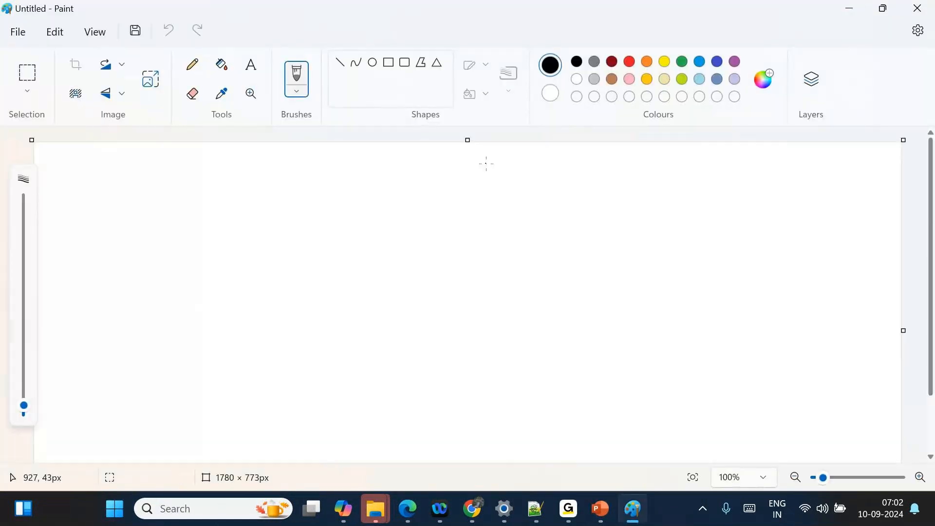
Draw two rounded rectangles, about 370 × 430 px at the left and 390 × 470 px at the right of the canvas.
click(411, 72)
drag(107, 200, 286, 411)
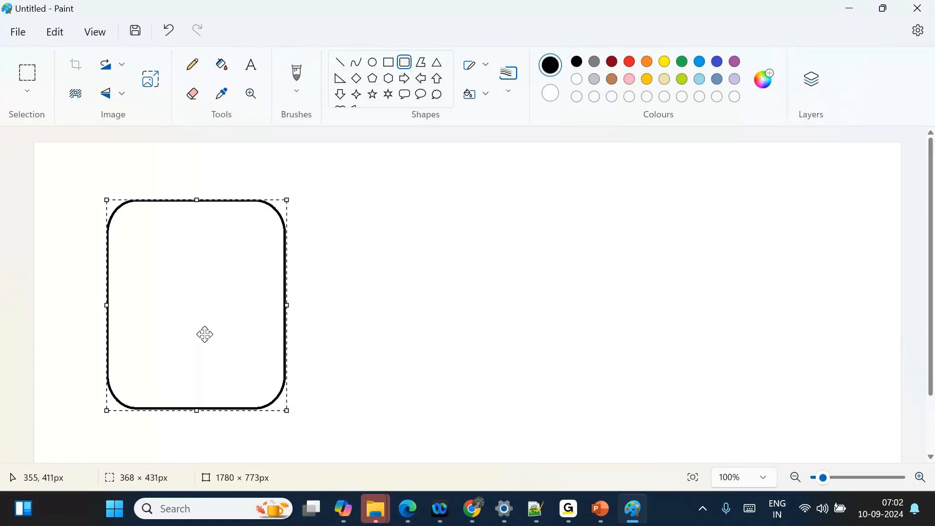
drag(203, 328, 157, 314)
drag(673, 185, 864, 411)
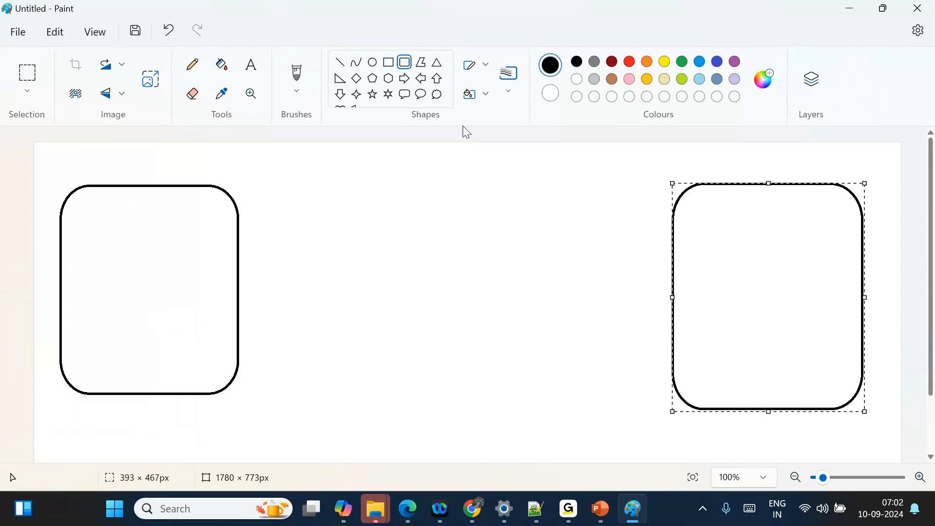
Draw a right triangle between the two rounded rectangles.
click(340, 79)
drag(361, 180, 554, 391)
click(615, 413)
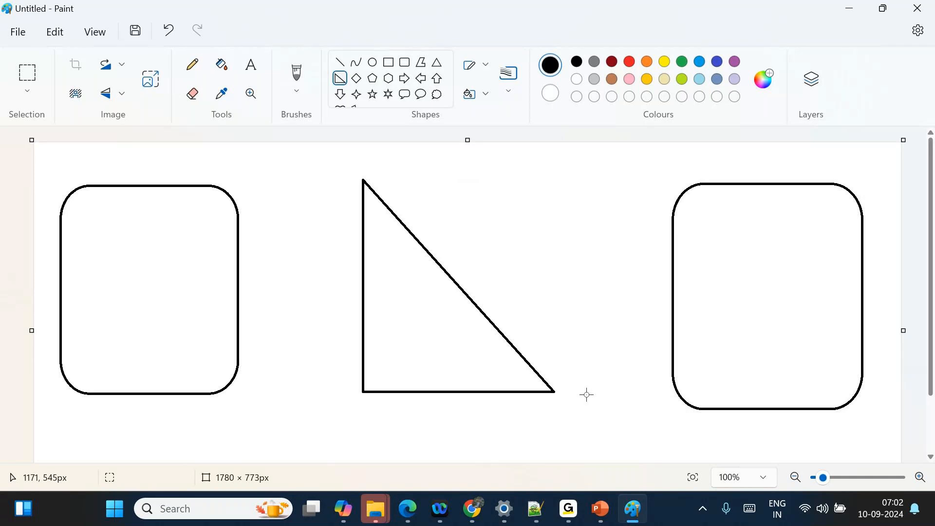
Label the left rectangle SourceBlob above it, with the text set to 20-point size.
click(253, 66)
click(125, 167)
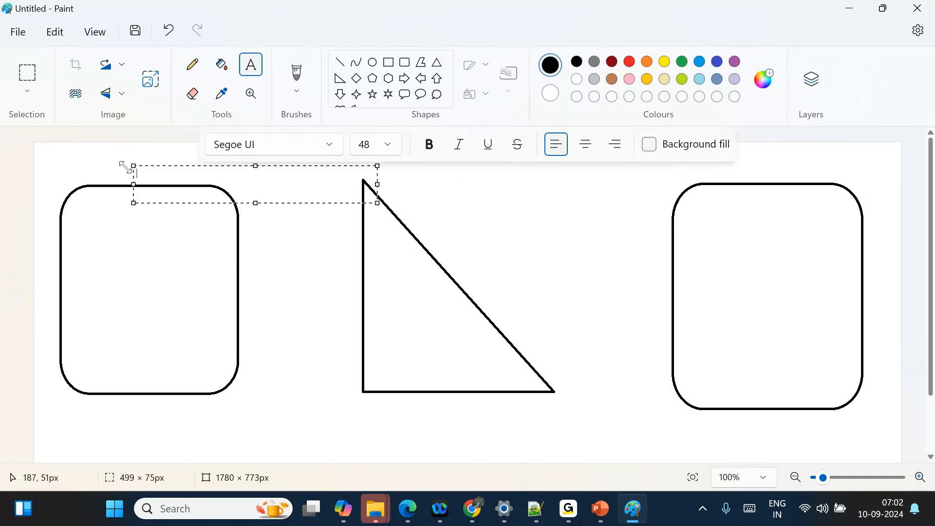
text(Sou)
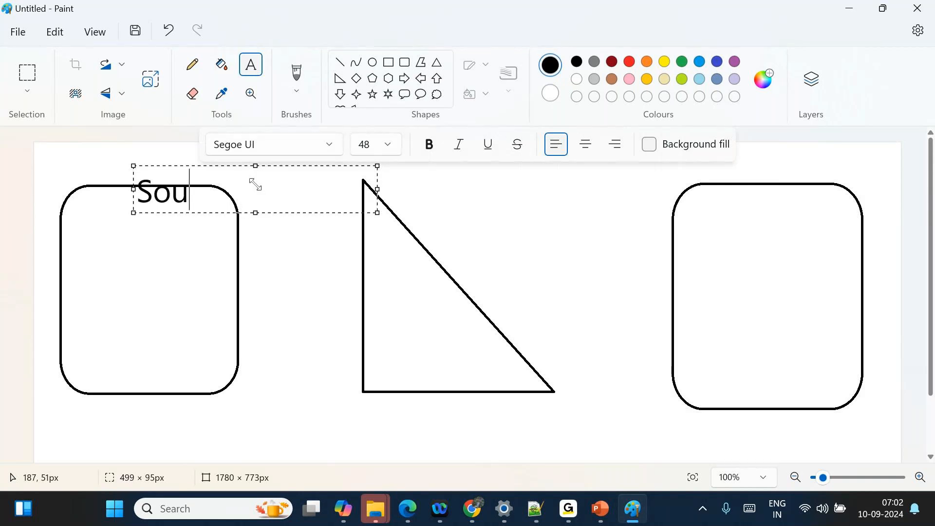
text(rceBlob)
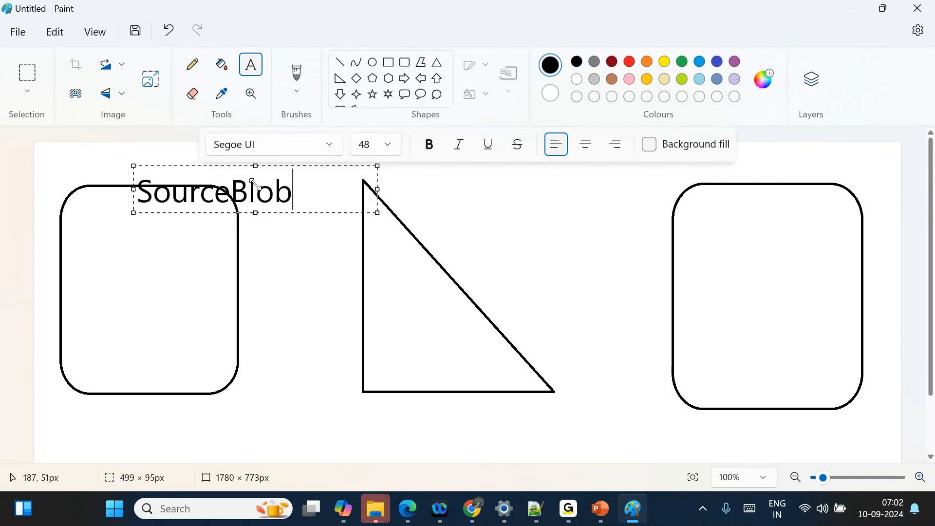
key(ctrl+a)
click(387, 144)
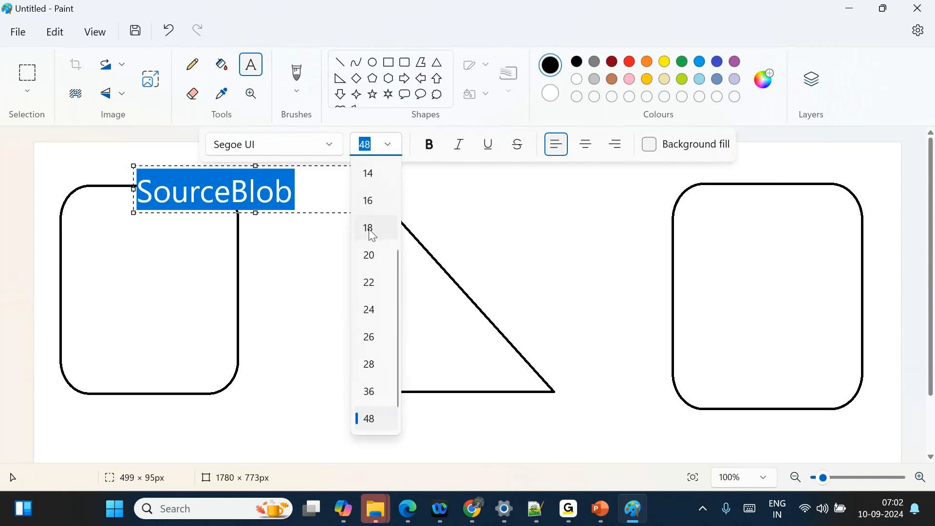
click(369, 253)
click(310, 268)
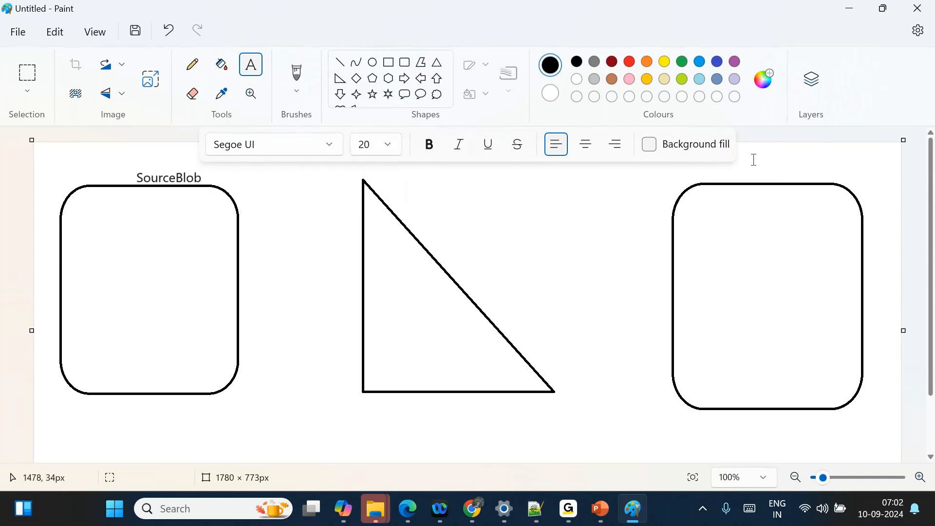
Label the right rectangle SinkBlob and move the label just above it.
click(719, 178)
text(Sink)
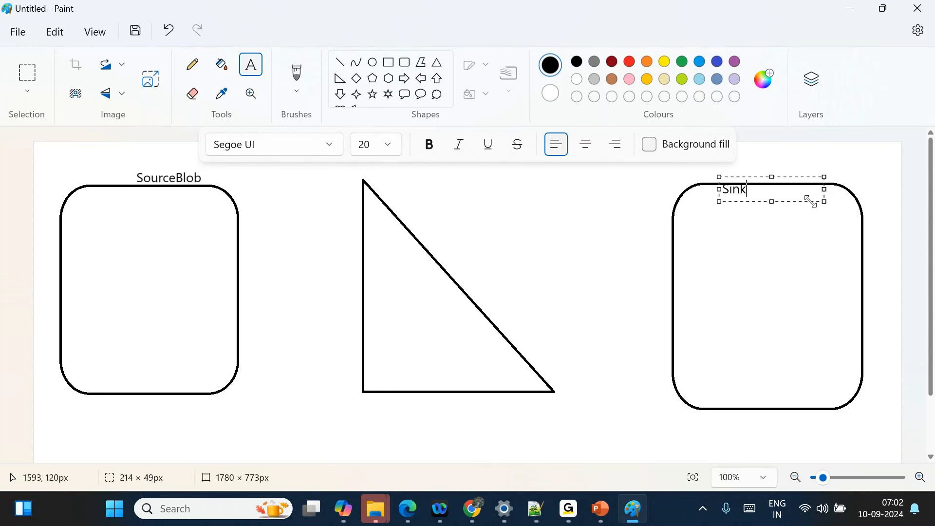
text(Blob)
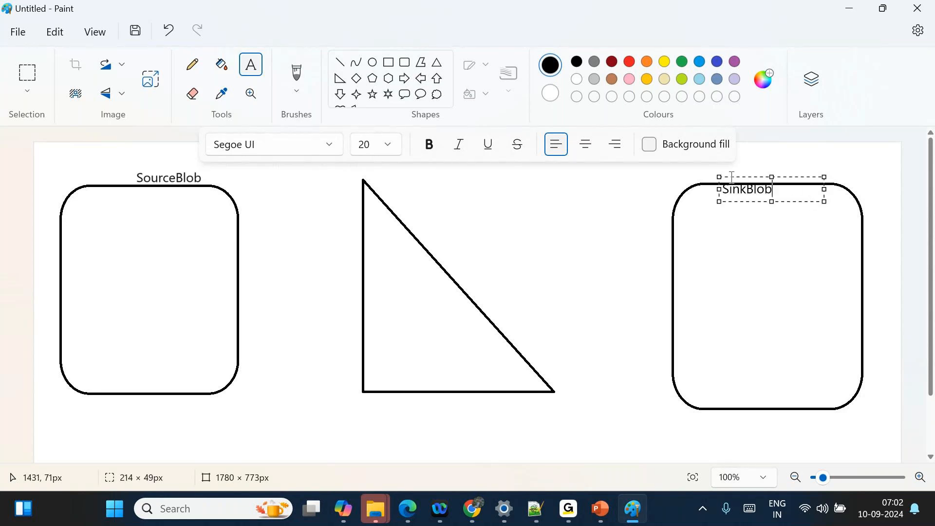
drag(719, 177, 716, 161)
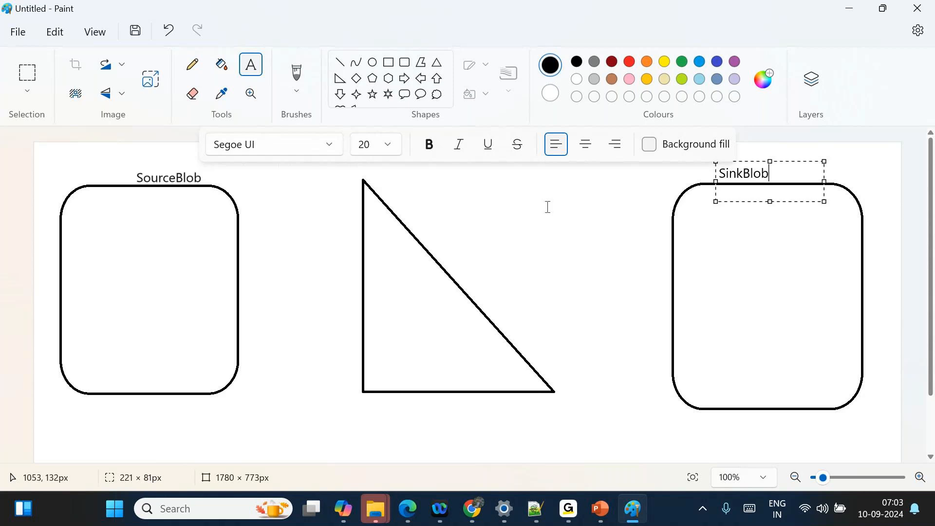
Add a small bold ADF label inside the triangle near its base.
drag(406, 216, 511, 246)
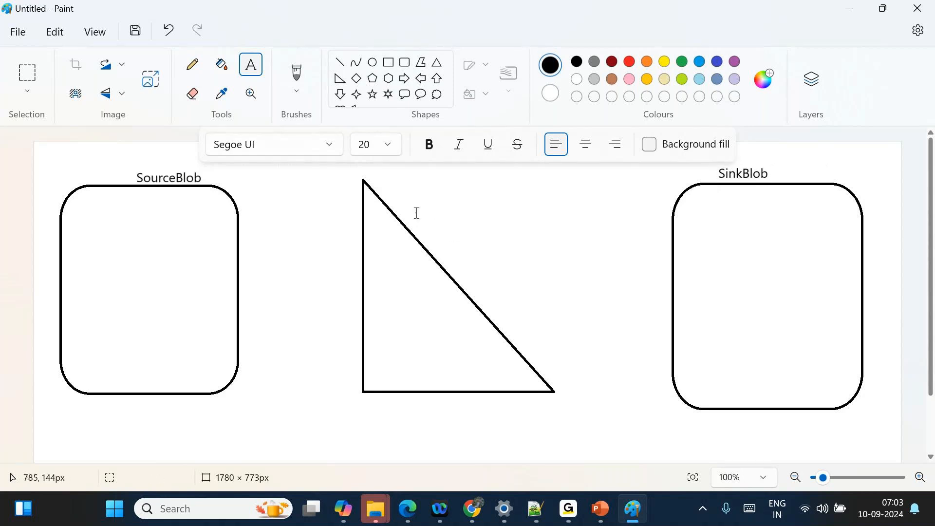
drag(416, 212, 510, 240)
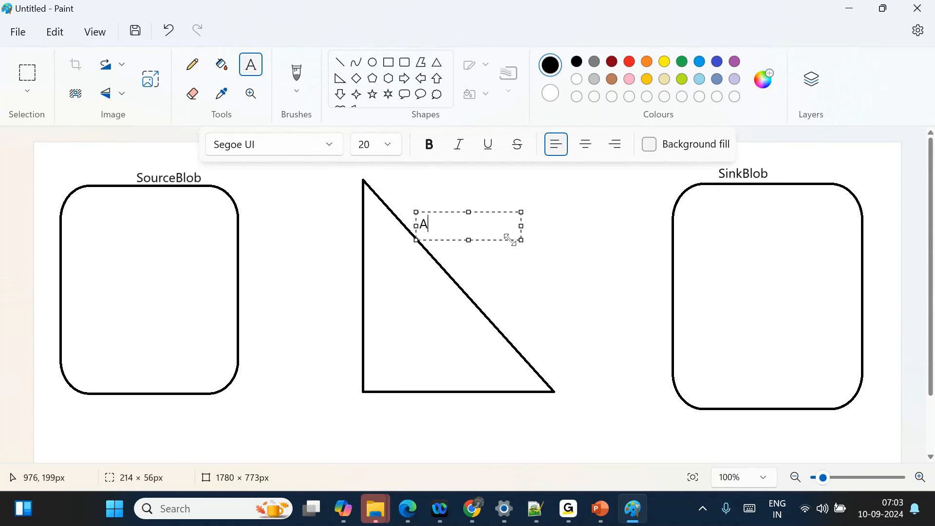
click(500, 374)
drag(394, 366, 478, 380)
text(ADF)
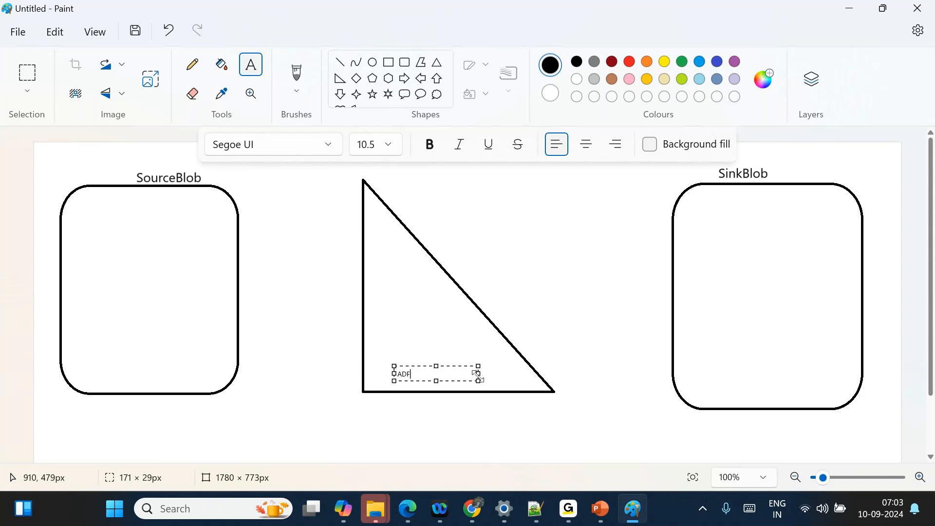
key(ctrl+a)
click(392, 430)
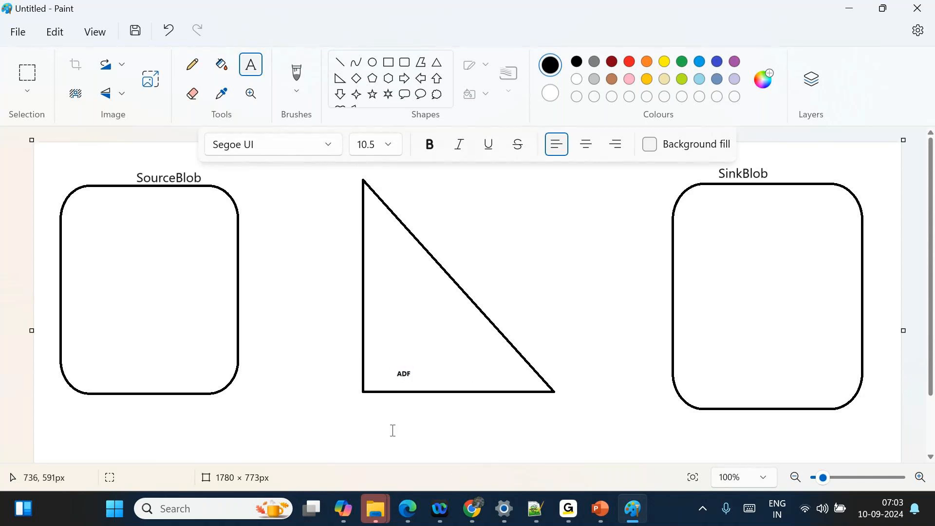
click(393, 430)
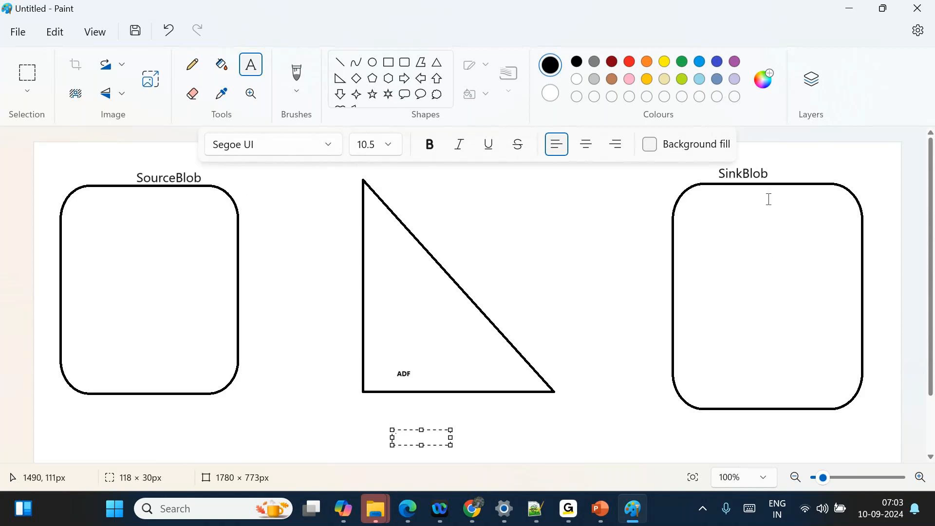
click(572, 428)
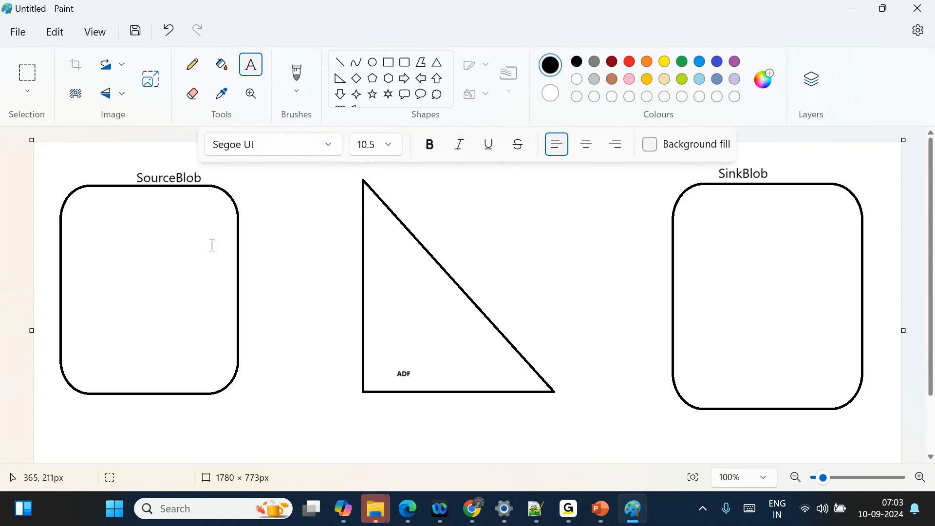
Draw a smaller rounded rectangle inside the SourceBlob rectangle.
click(402, 69)
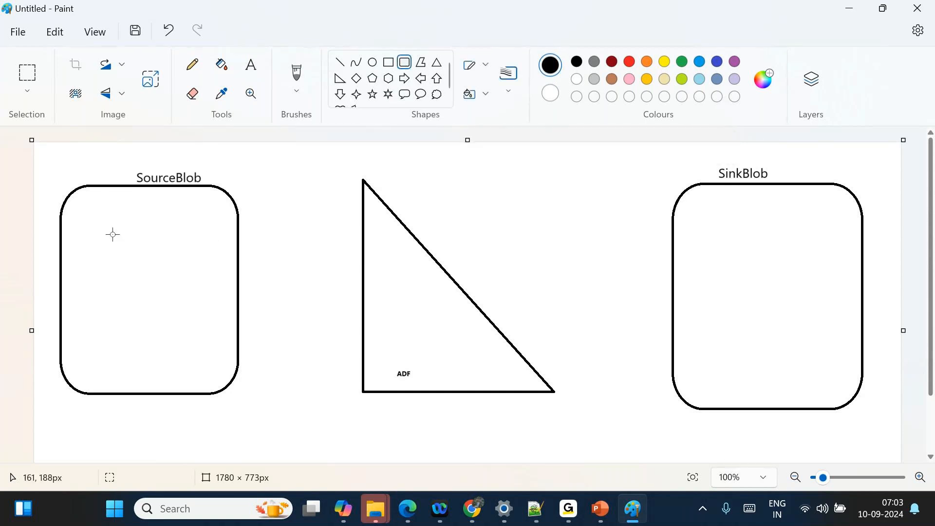
drag(97, 227, 211, 343)
click(268, 311)
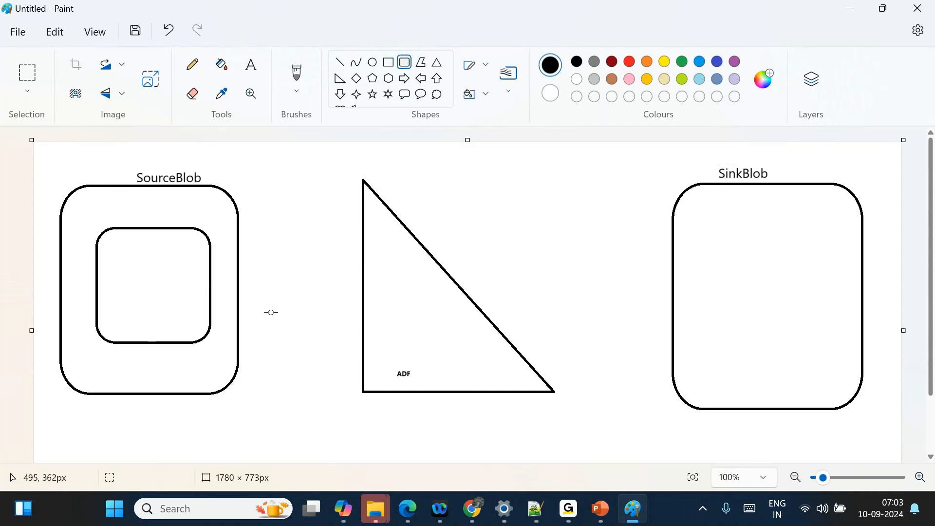
Label the inner rectangle Input above it.
click(250, 67)
drag(127, 207, 233, 228)
text(Input C)
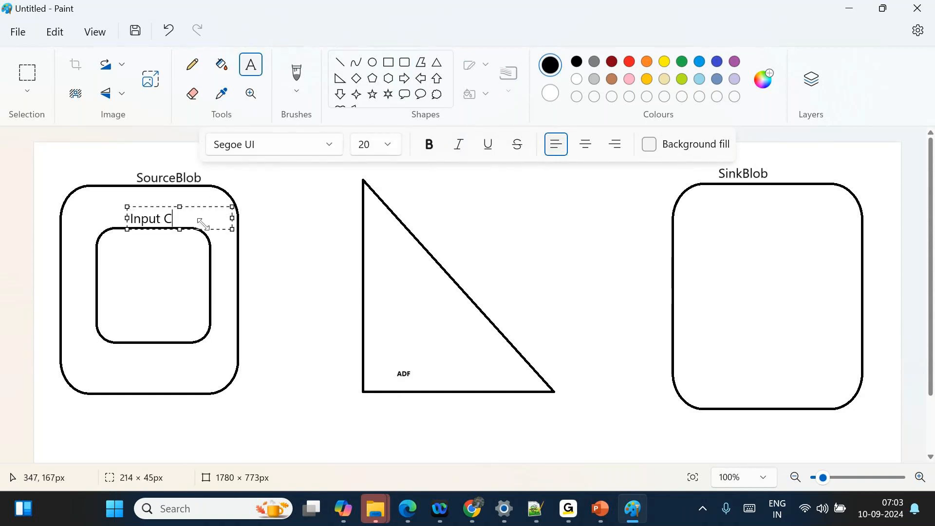
text(ontainer)
key(BackSpace)
key(BackSpace)
key(BackSpace)
key(BackSpace)
key(BackSpace)
key(BackSpace)
key(BackSpace)
key(BackSpace)
key(BackSpace)
key(BackSpace)
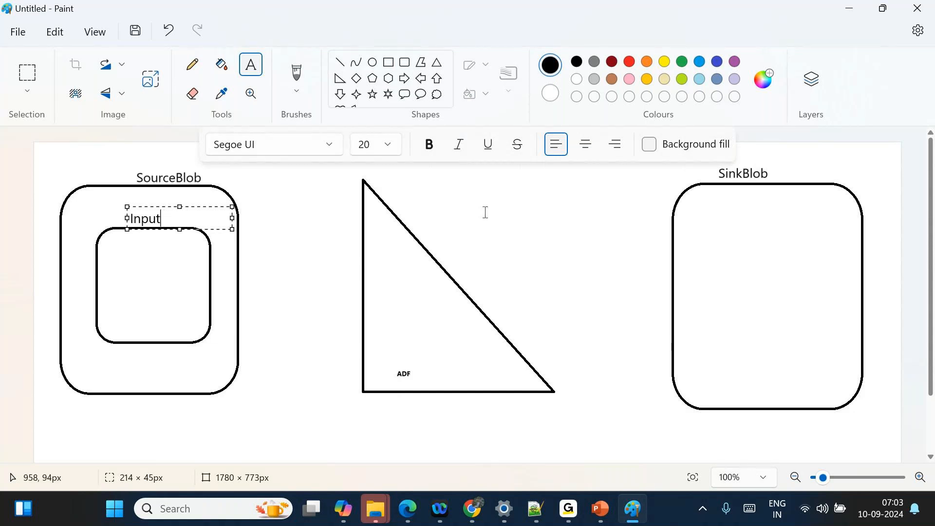
drag(117, 249, 218, 309)
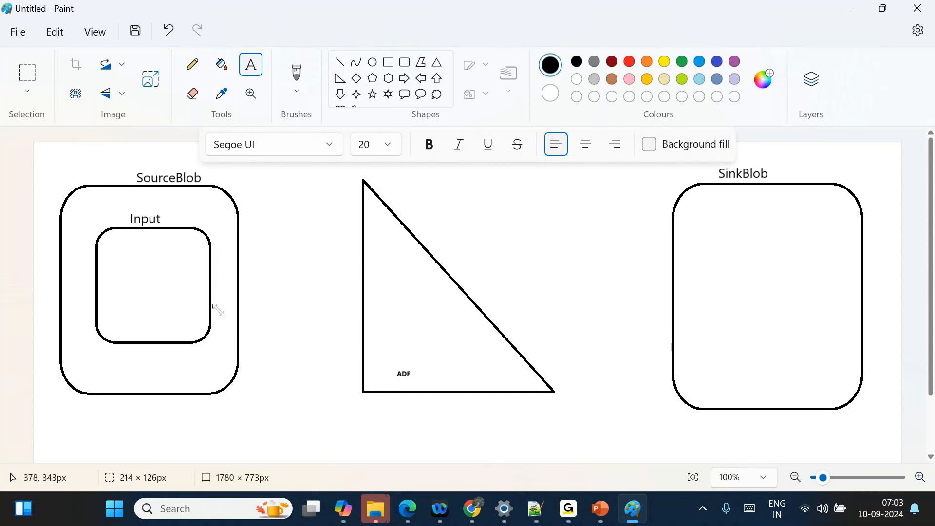
key(e)
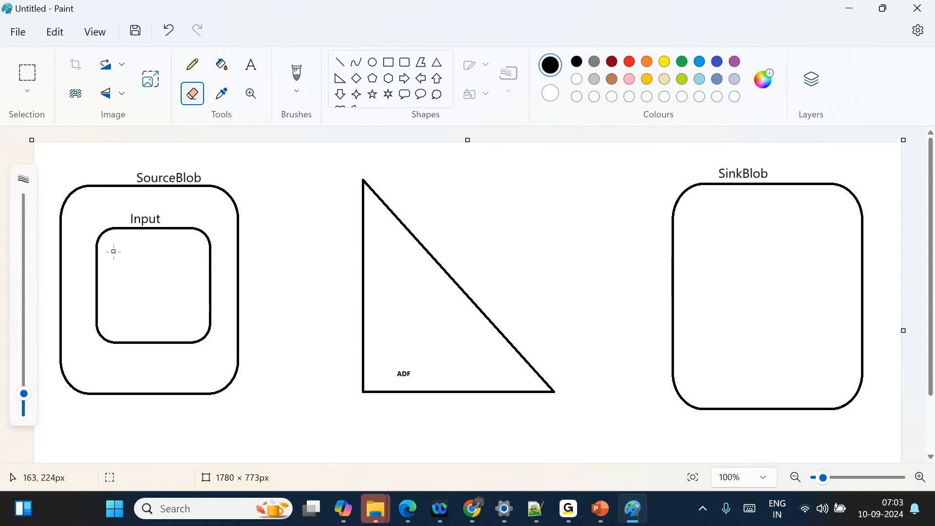
Write Credit_daily.csv inside the Input rectangle.
click(250, 64)
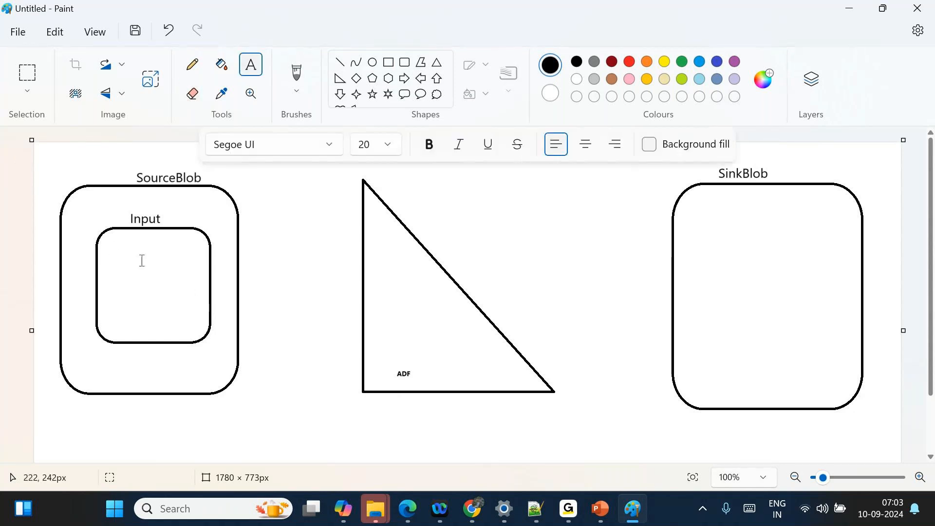
drag(104, 244, 209, 309)
text(Cre)
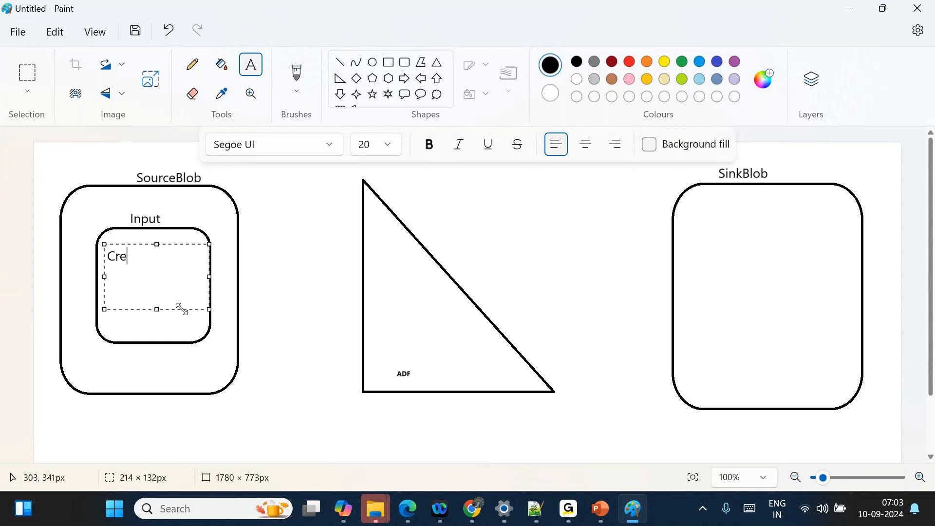
text(dit_daily.csv)
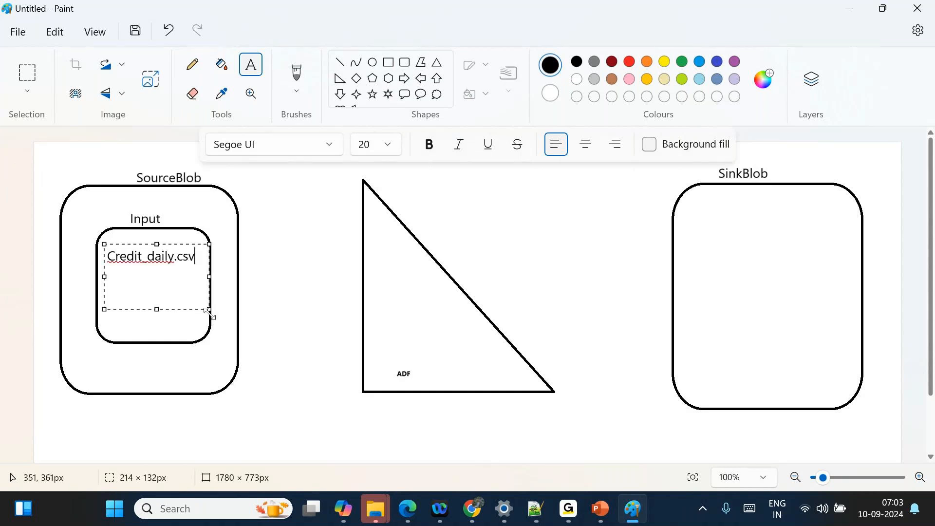
click(314, 356)
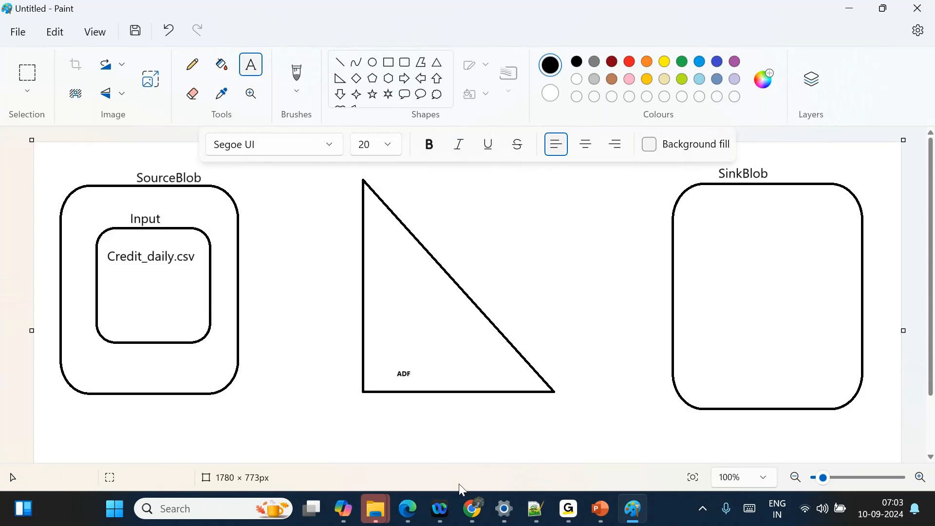
Switch to the browser, open the source storage account's resource and create a container named input.
mouse_move(478, 520)
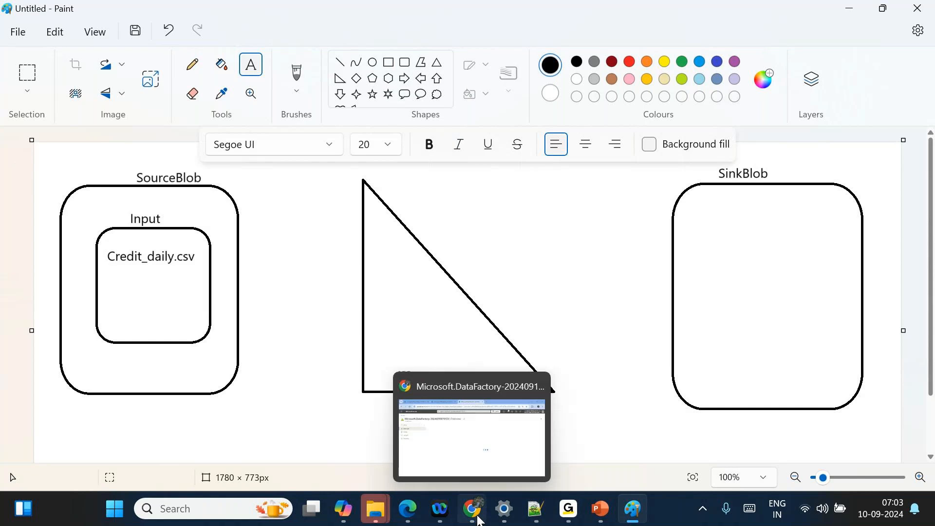
click(478, 520)
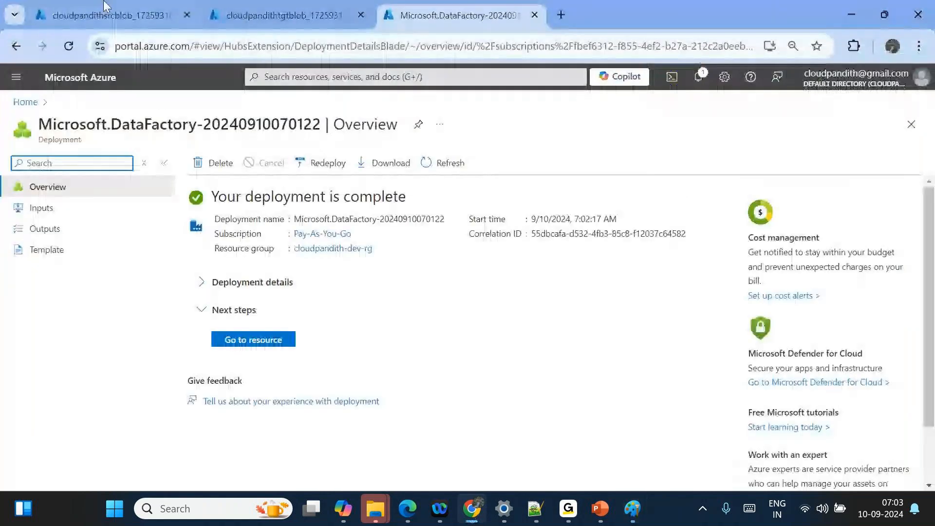
click(104, 8)
click(242, 321)
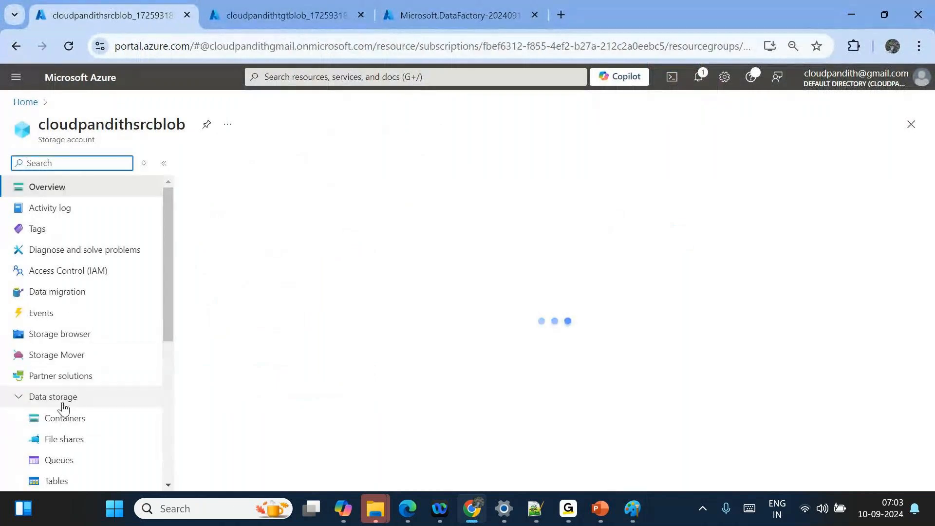
click(63, 417)
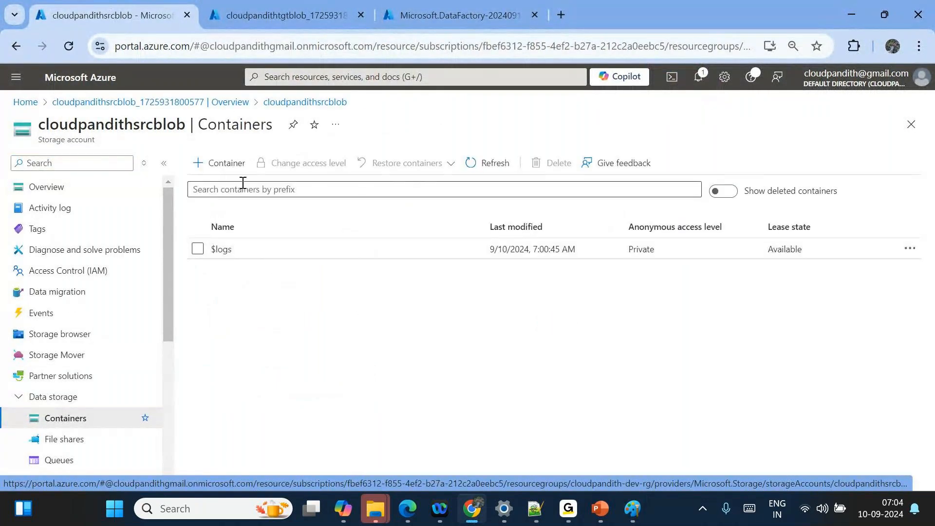
click(222, 163)
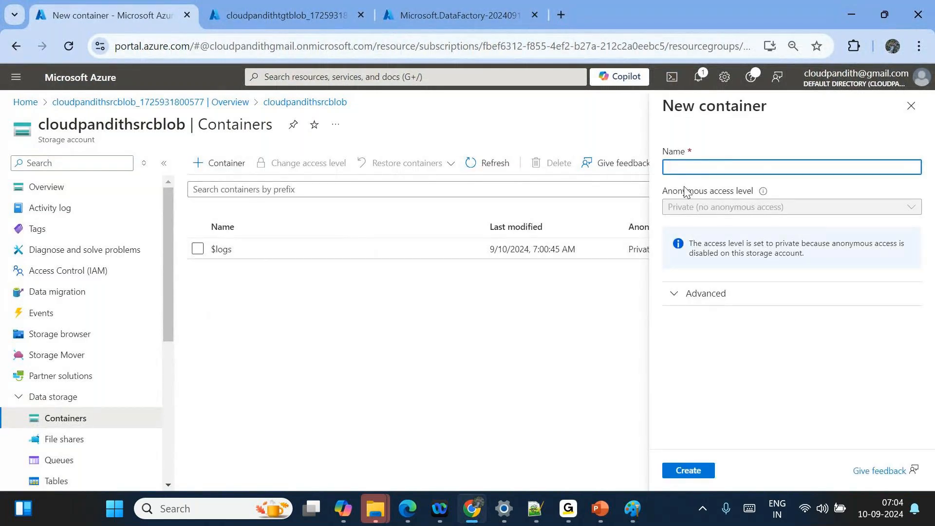
text(input)
click(679, 472)
click(679, 471)
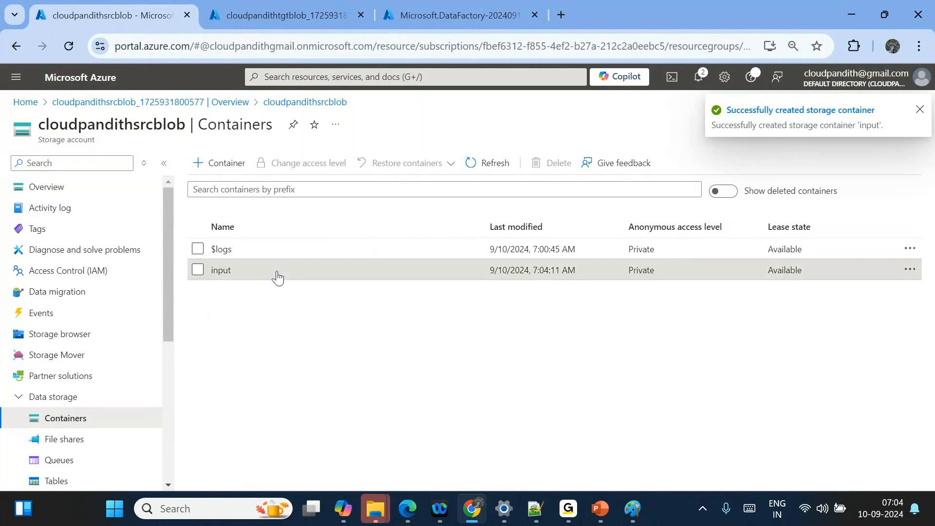
Upload credit_daily.csv from the cloudpandith-datasets set-comma folder into the input container.
click(275, 271)
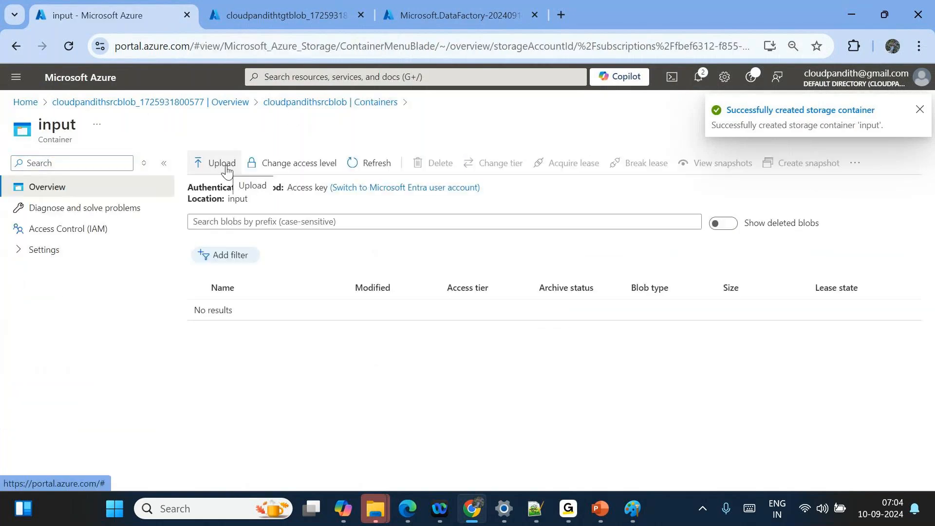
click(226, 172)
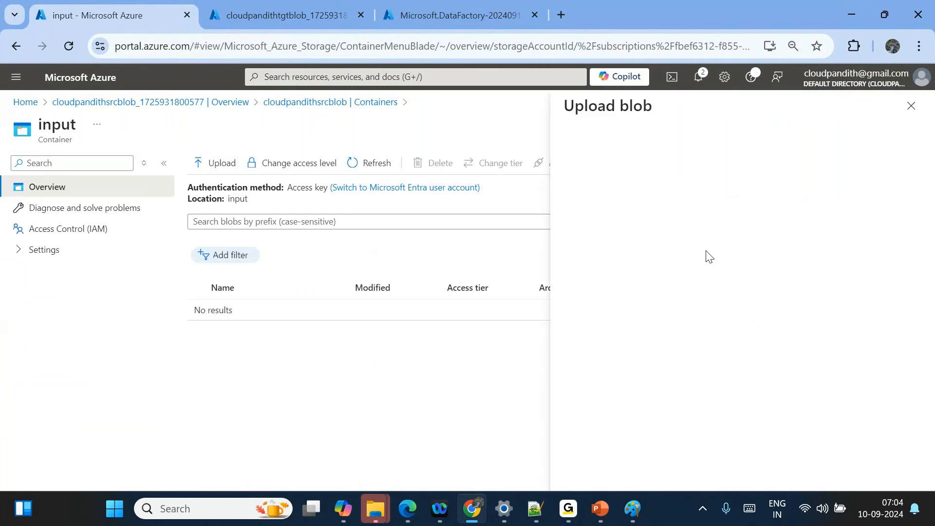
click(752, 240)
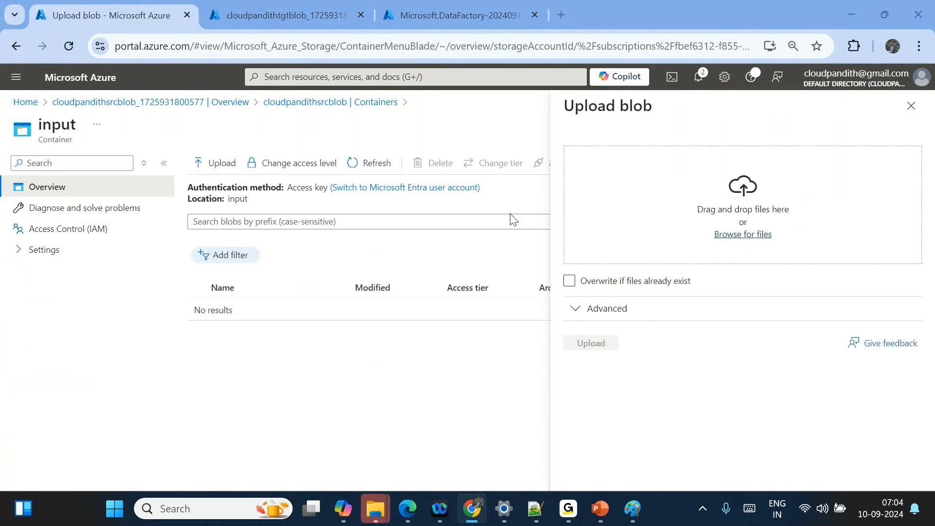
scroll(233, 363, down, 2)
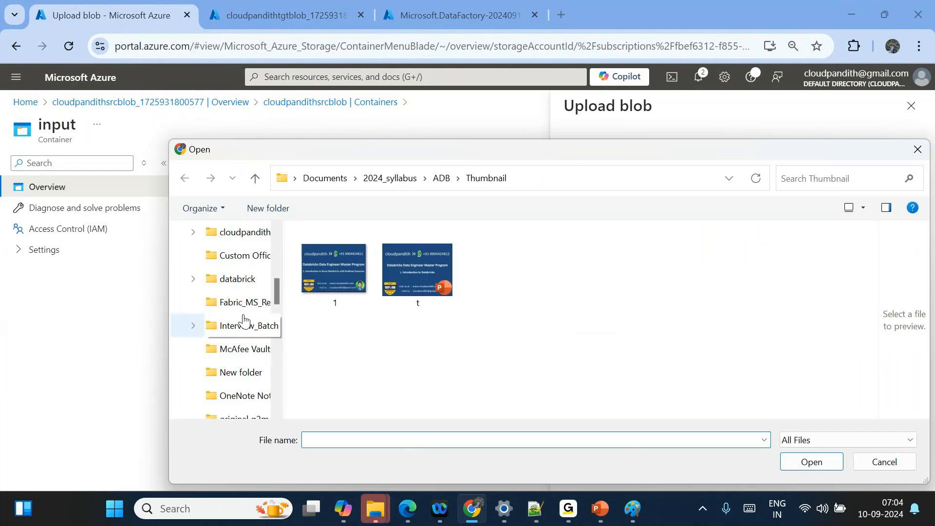
click(237, 256)
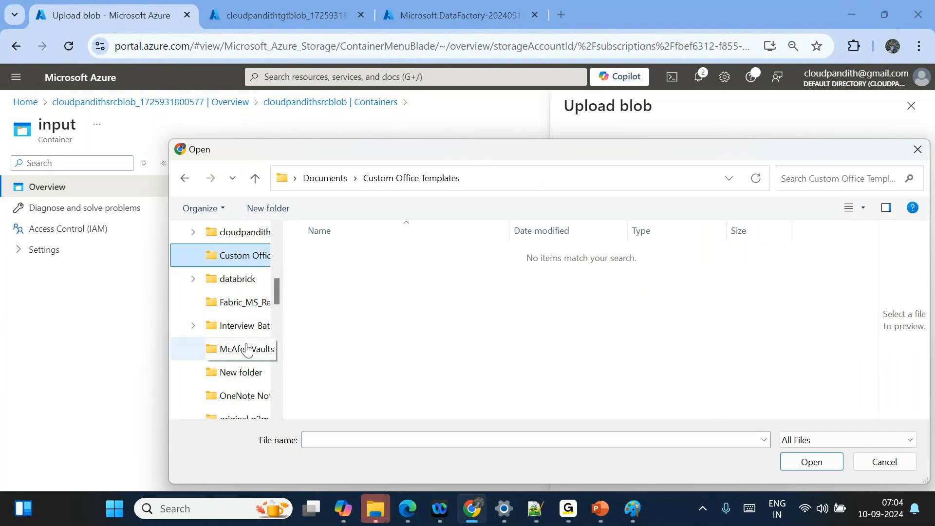
scroll(240, 351, up, 2)
click(241, 375)
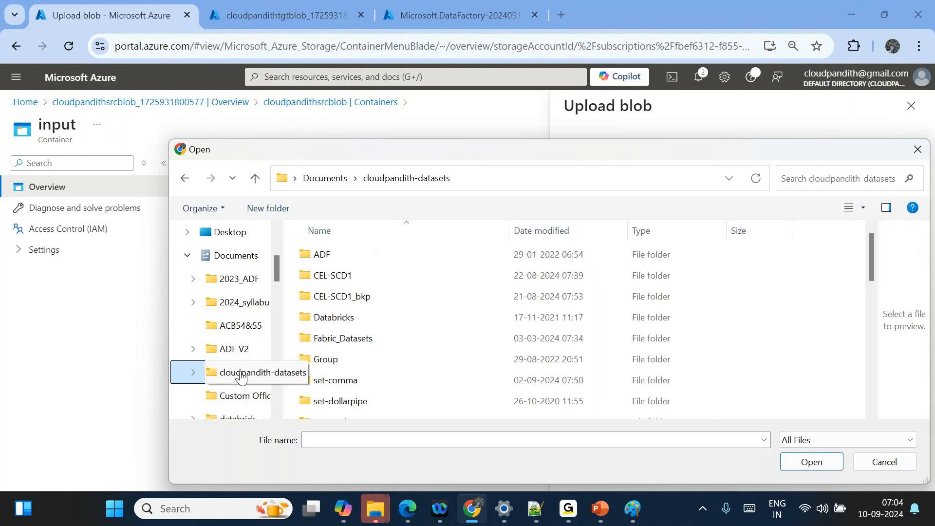
scroll(402, 369, down, 6)
scroll(403, 368, up, 4)
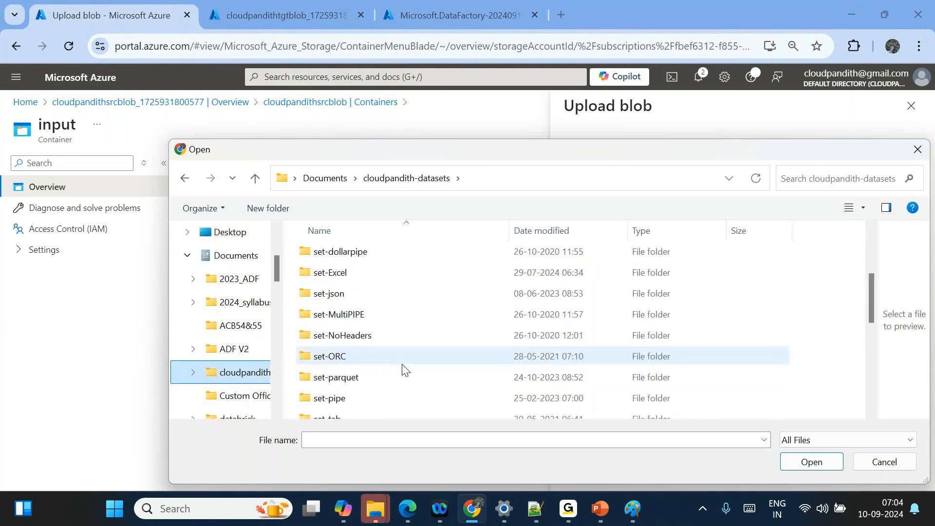
scroll(359, 317, down, 5)
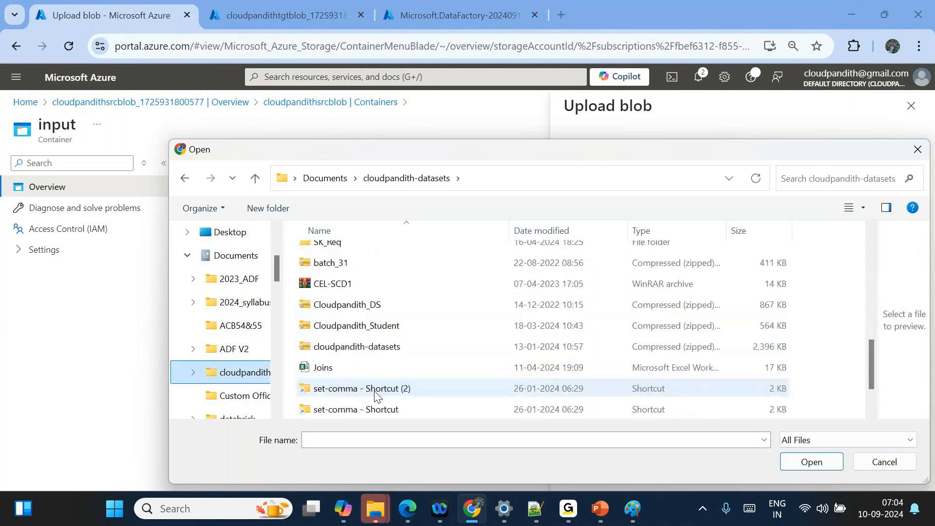
scroll(377, 317, down, 1)
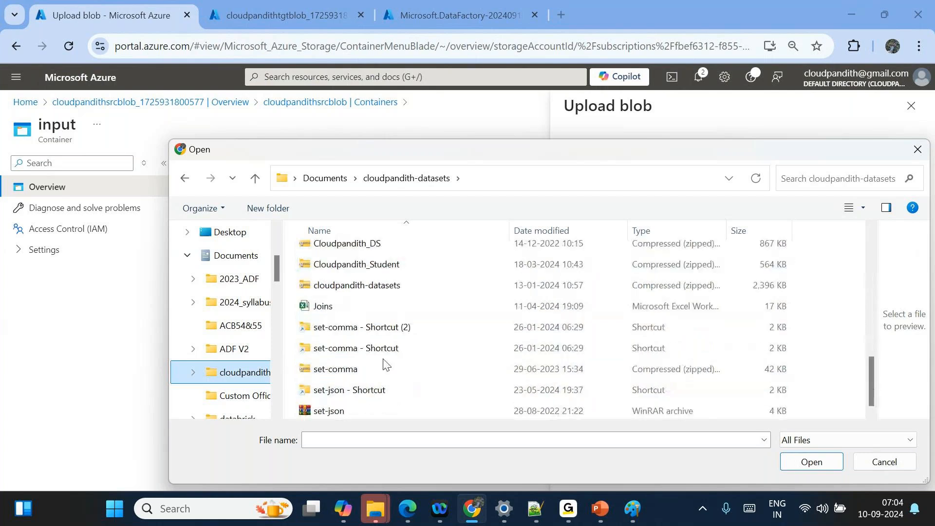
double_click(358, 348)
scroll(370, 336, down, 3)
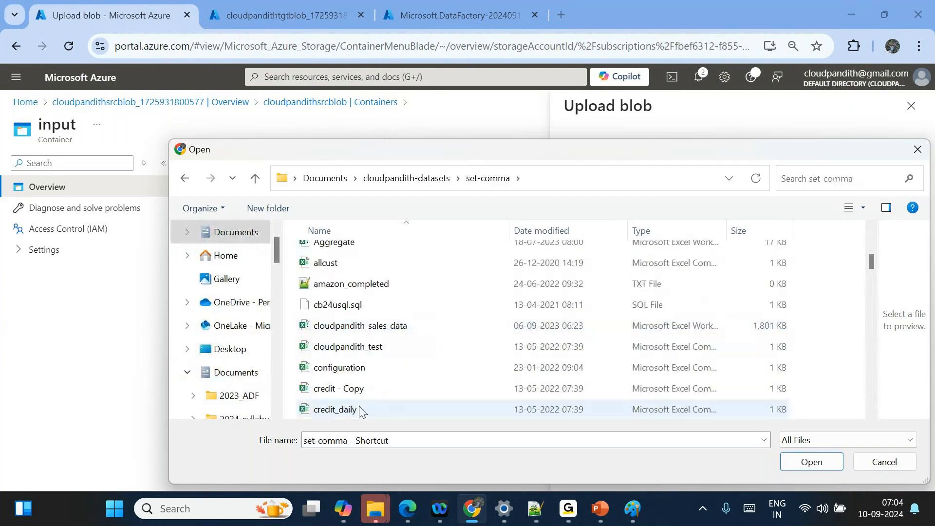
scroll(356, 370, down, 1)
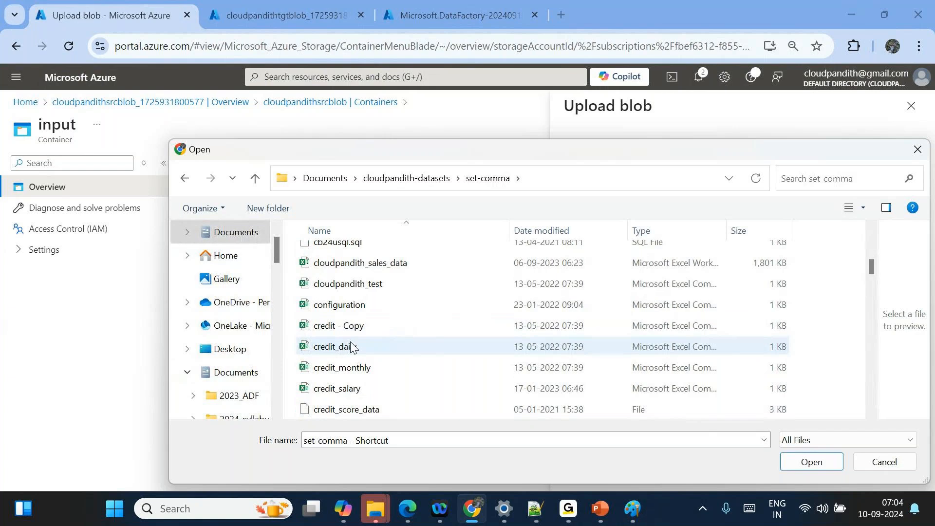
double_click(352, 347)
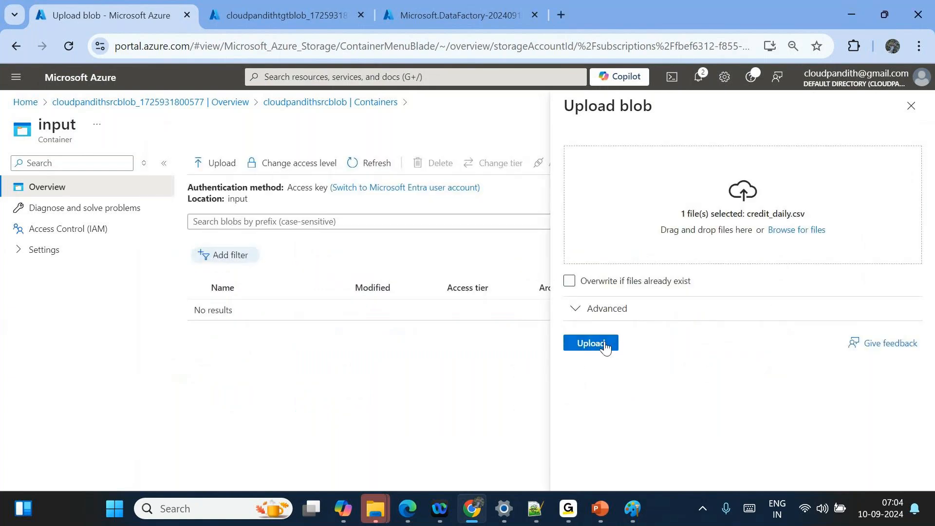
click(604, 344)
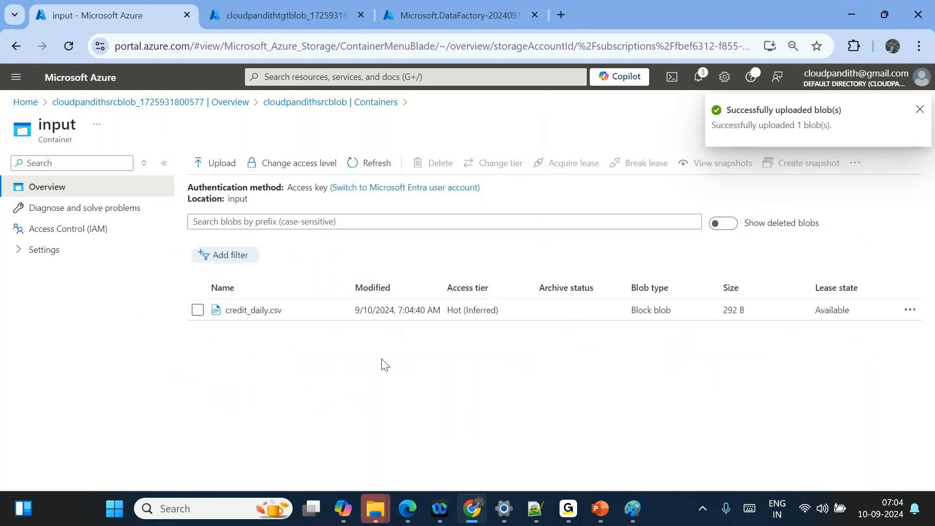
Preview the contents of credit_daily.csv in the input container, then return to the input container's blob list.
click(271, 309)
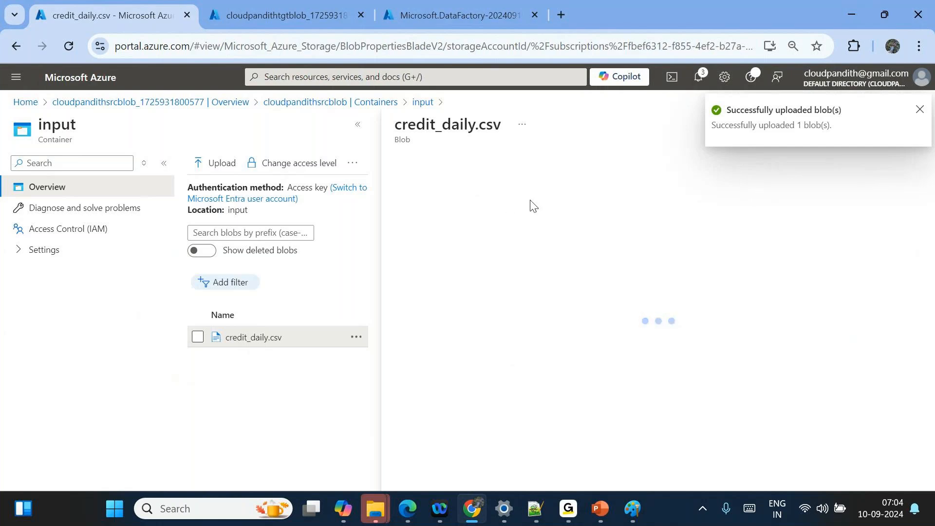
click(571, 193)
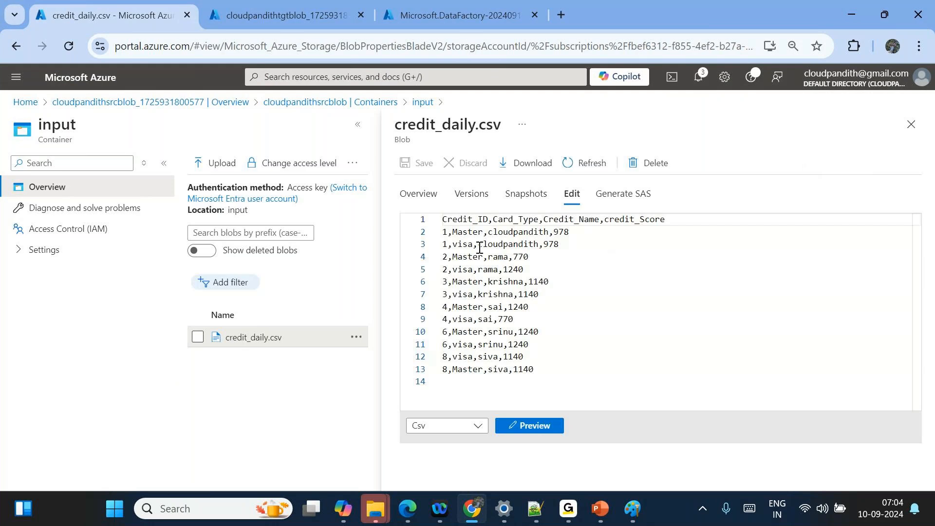
drag(479, 248, 621, 404)
click(529, 426)
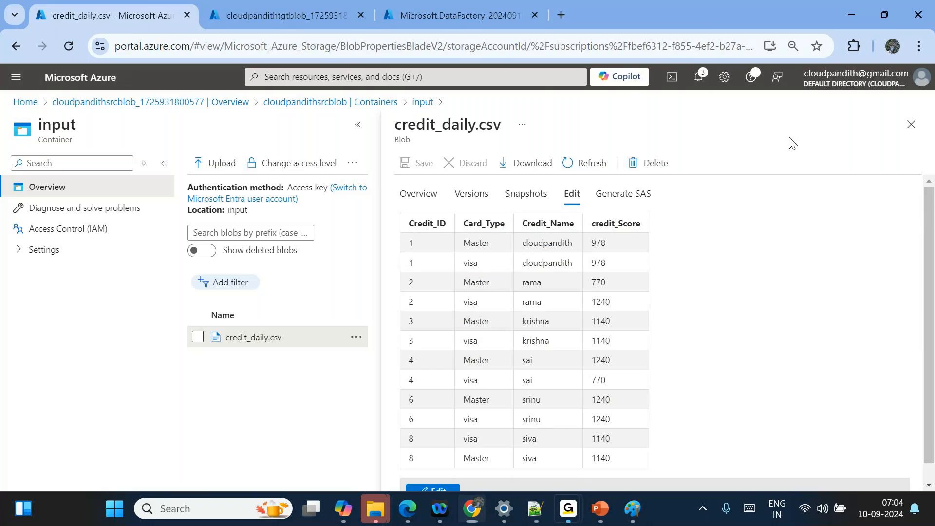
click(910, 125)
double_click(236, 200)
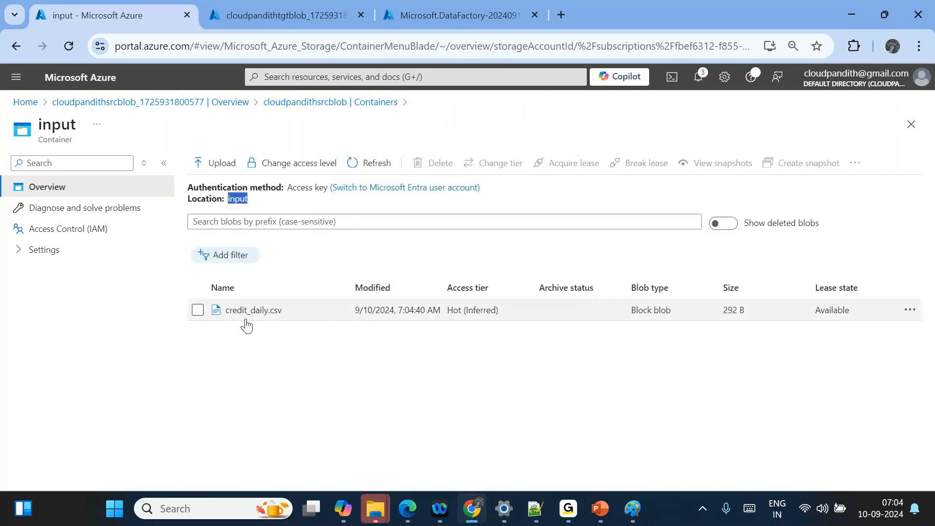
click(374, 112)
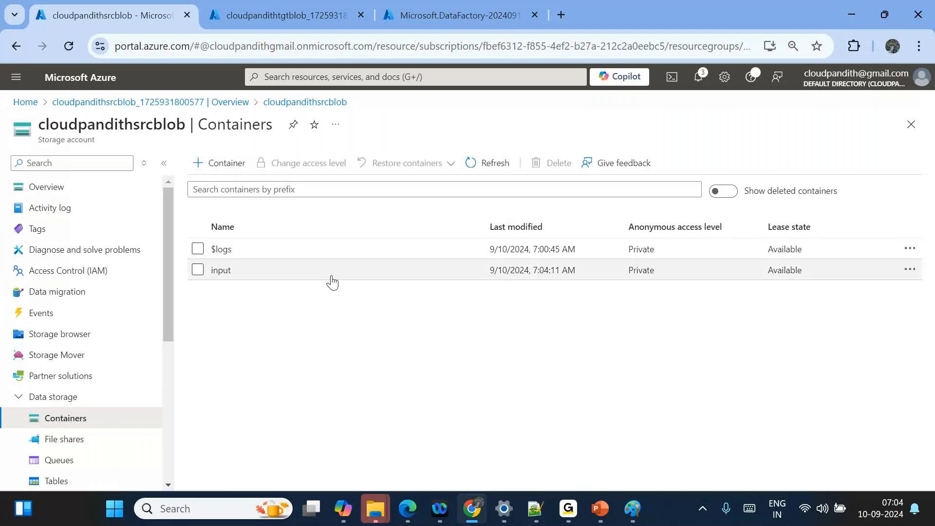
click(221, 271)
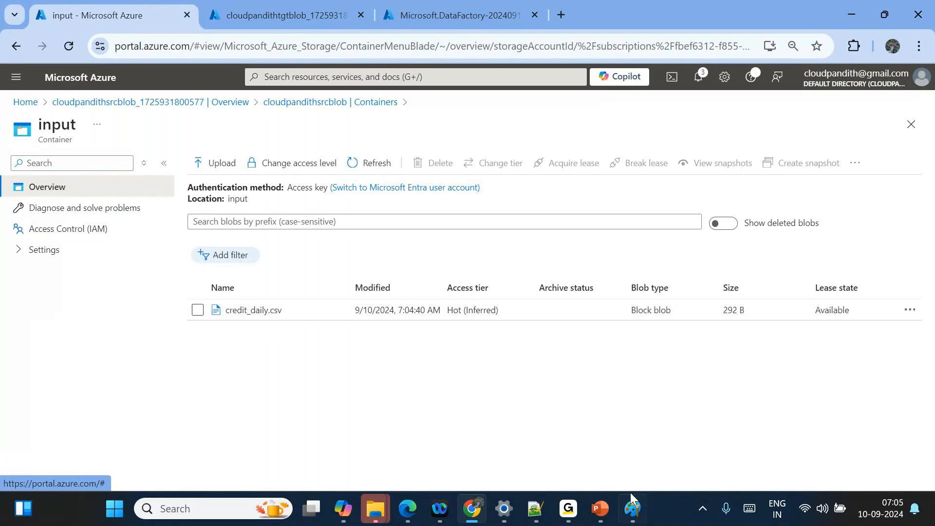
Switch to Paint and draw a smaller rounded rectangle, about 265 × 170 px, inside the SinkBlob rectangle.
mouse_move(600, 520)
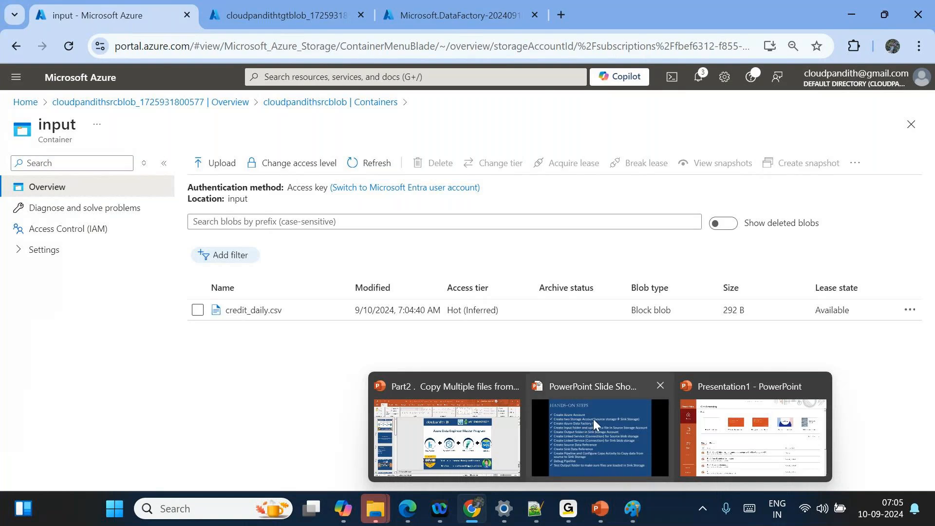
click(633, 509)
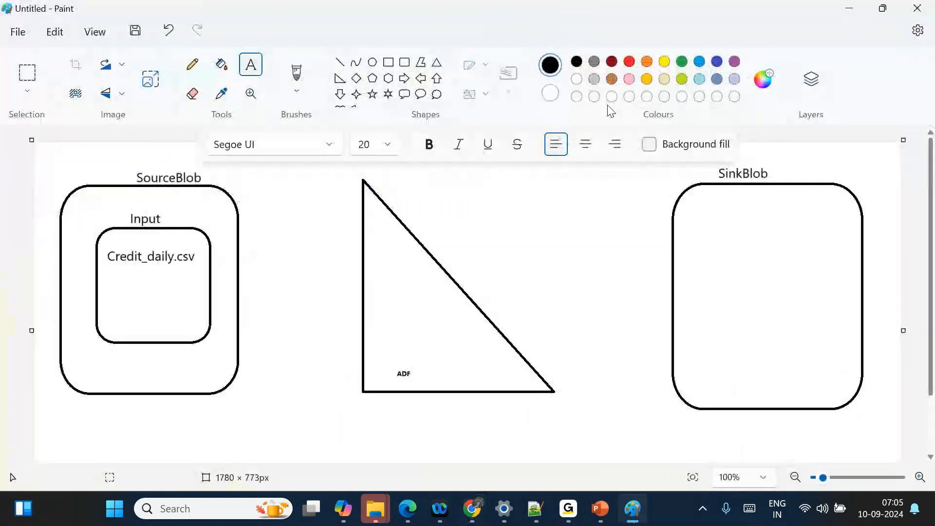
click(404, 63)
drag(701, 242, 830, 324)
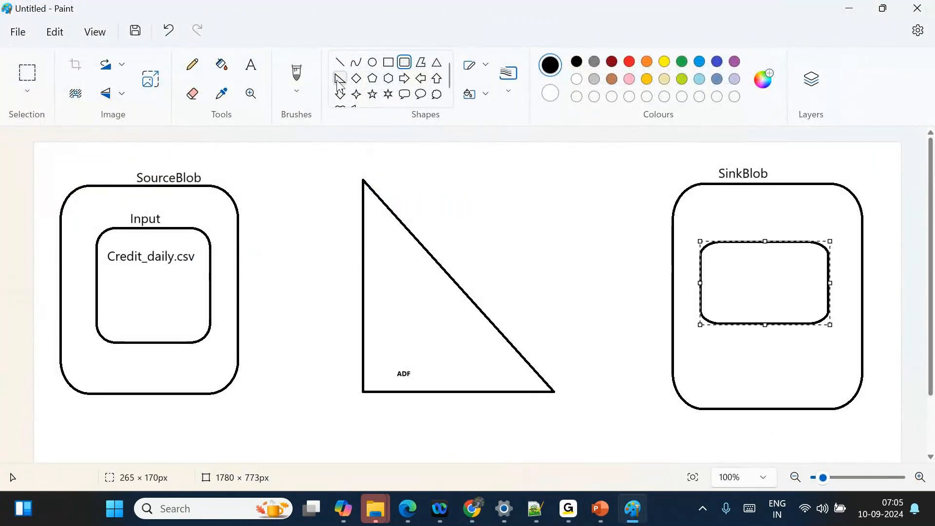
Label the inner sink rectangle Output above it.
click(251, 64)
drag(736, 219, 841, 238)
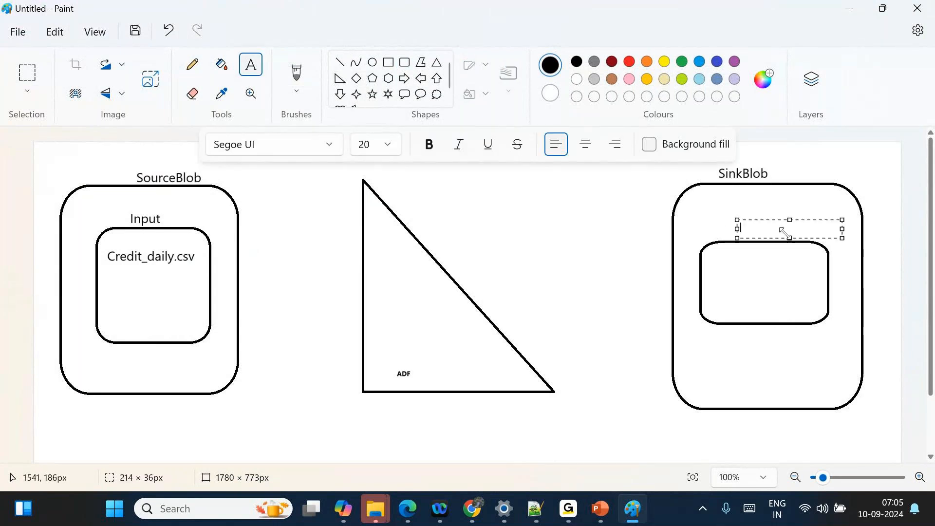
text(Output)
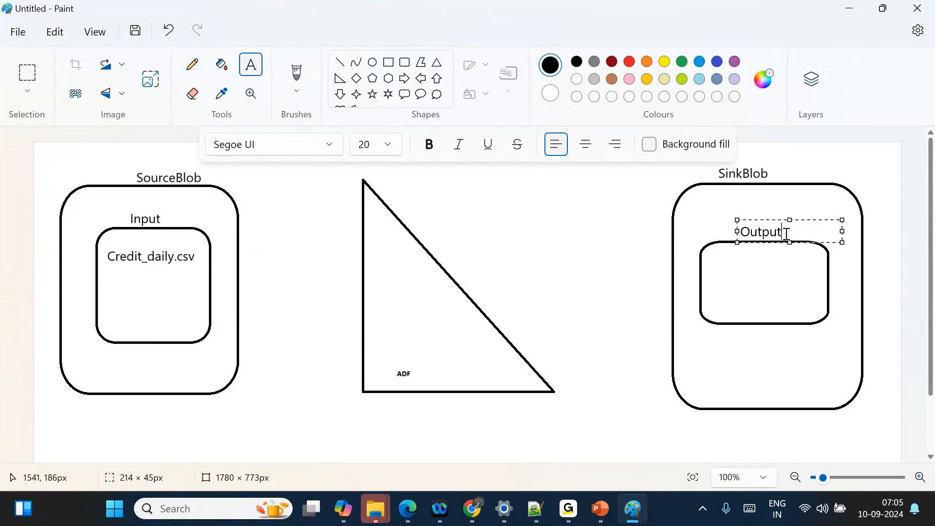
click(708, 399)
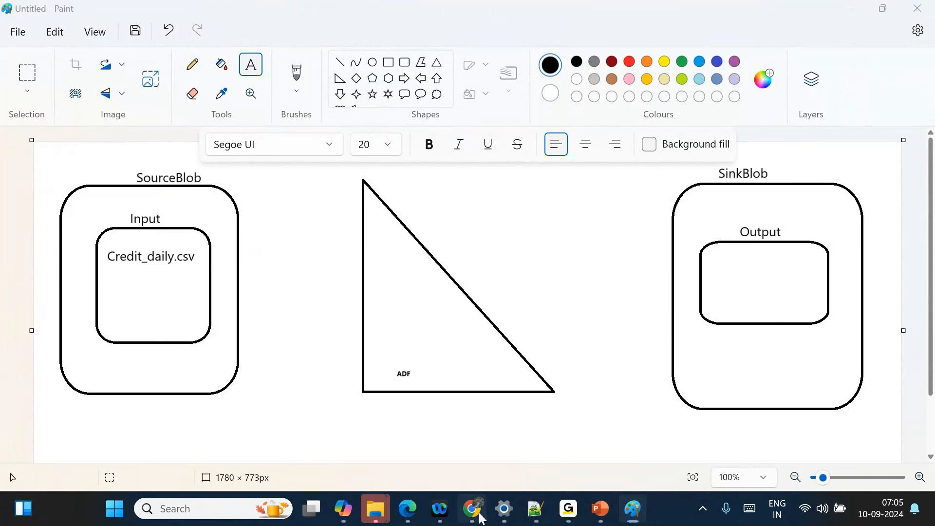
Open the cloudpandithtgtblob storage account and create a container named output.
click(471, 508)
click(285, 14)
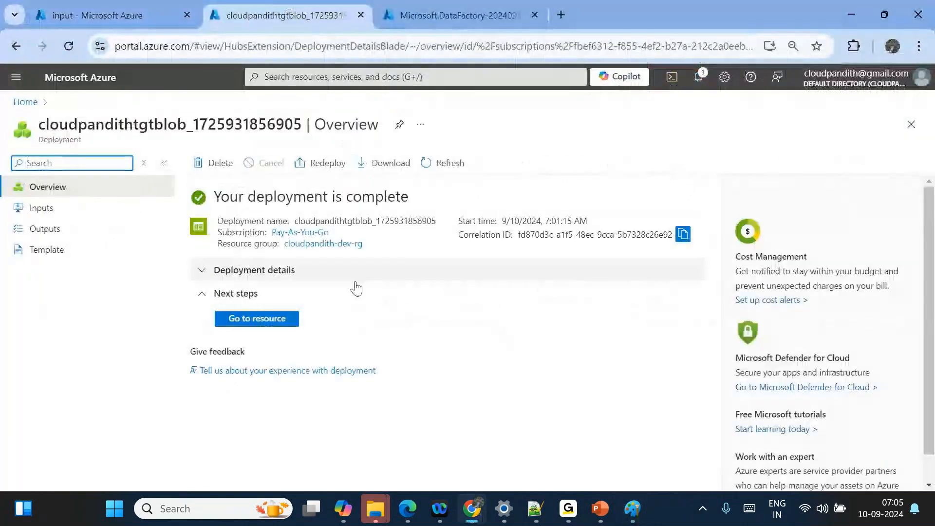
click(265, 322)
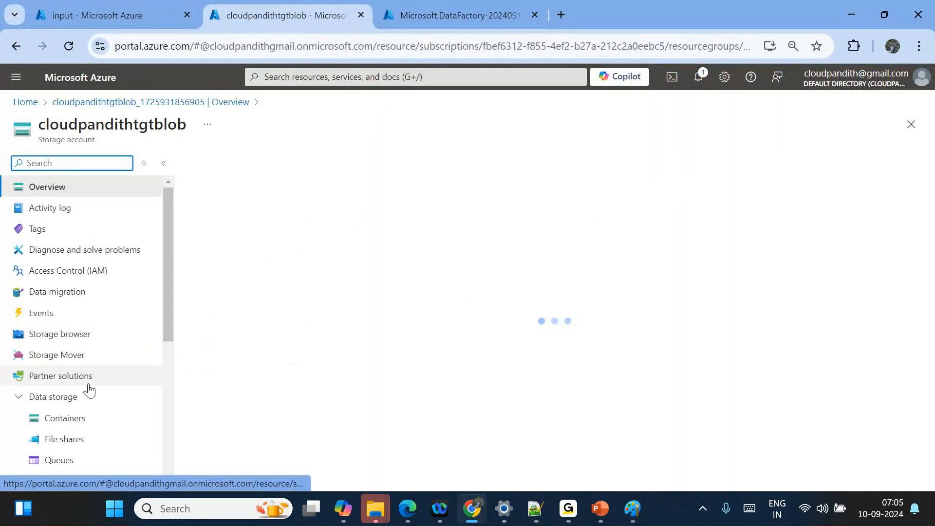
click(66, 420)
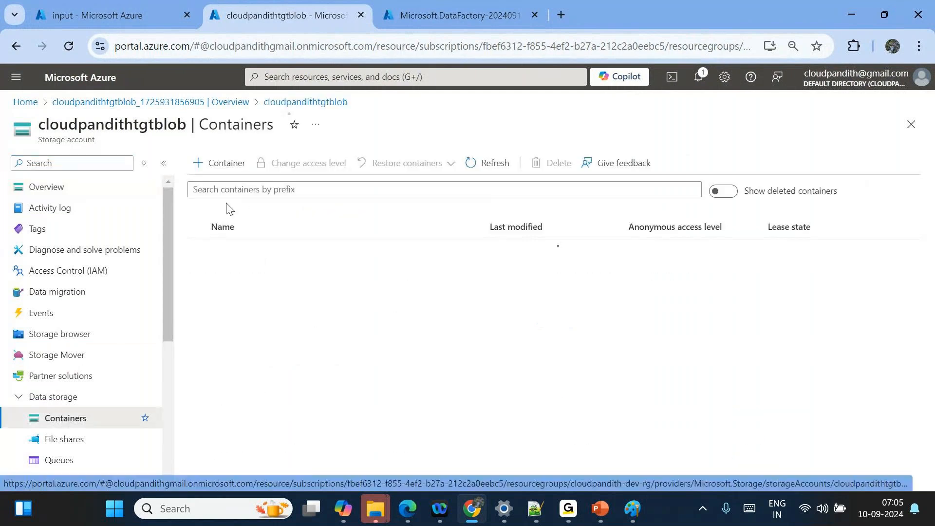
click(212, 166)
text(output)
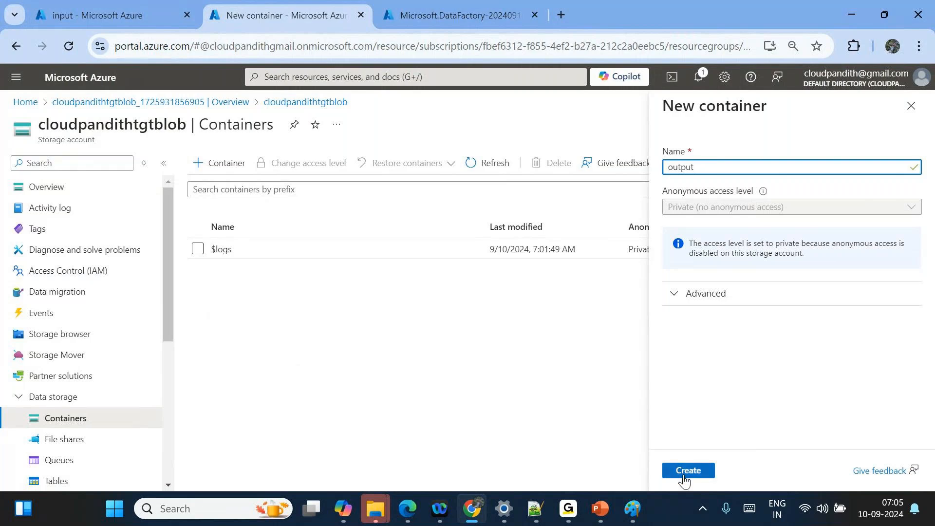
click(685, 472)
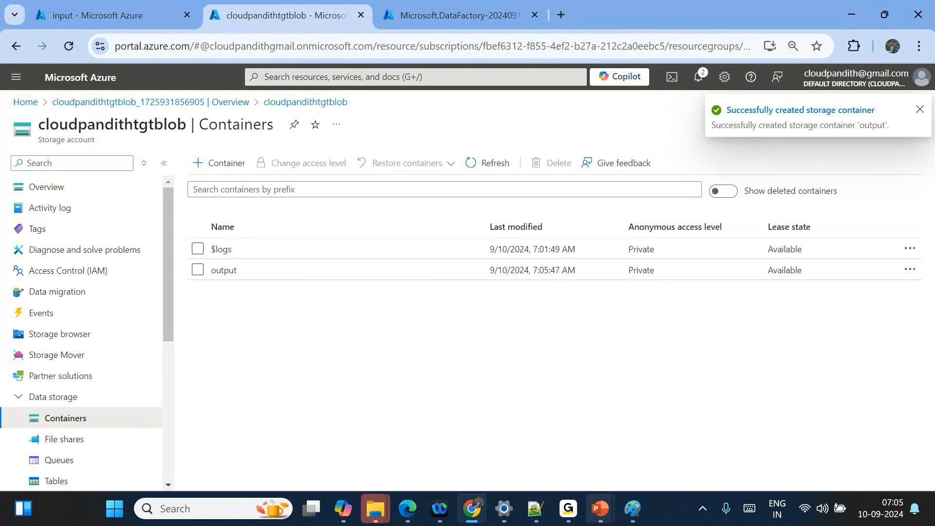
mouse_move(600, 508)
click(633, 509)
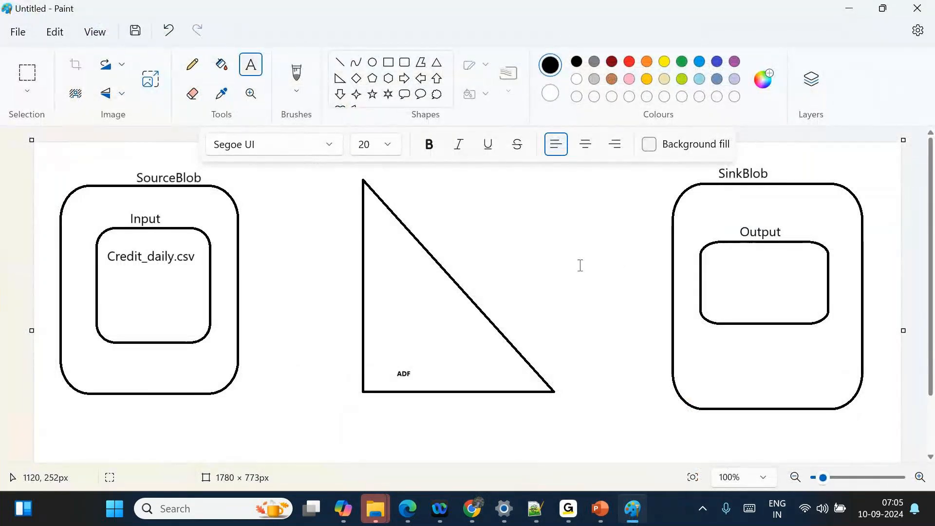
click(404, 36)
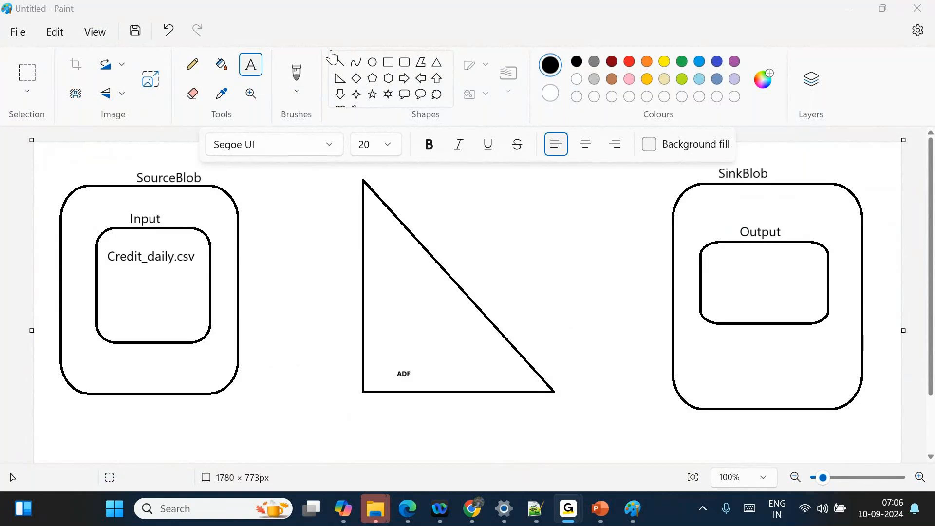
click(476, 518)
click(476, 518)
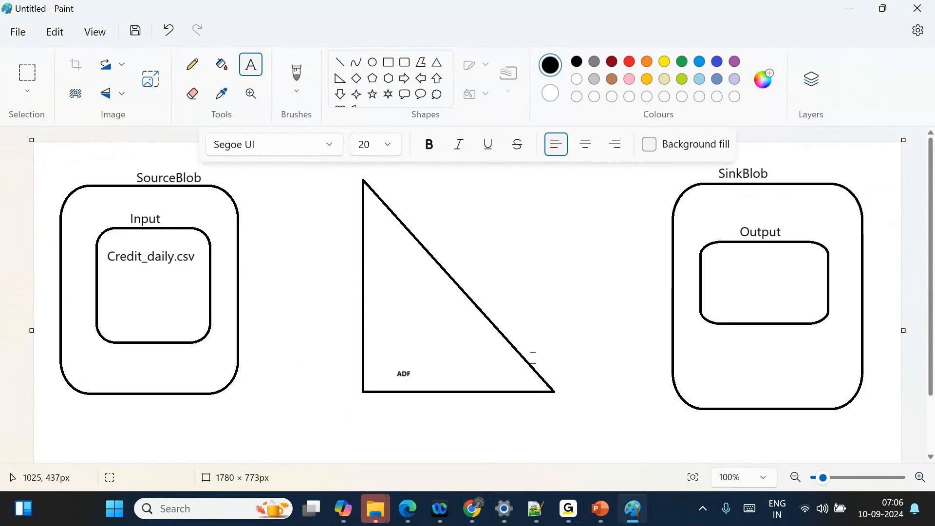
key(alt+Tab)
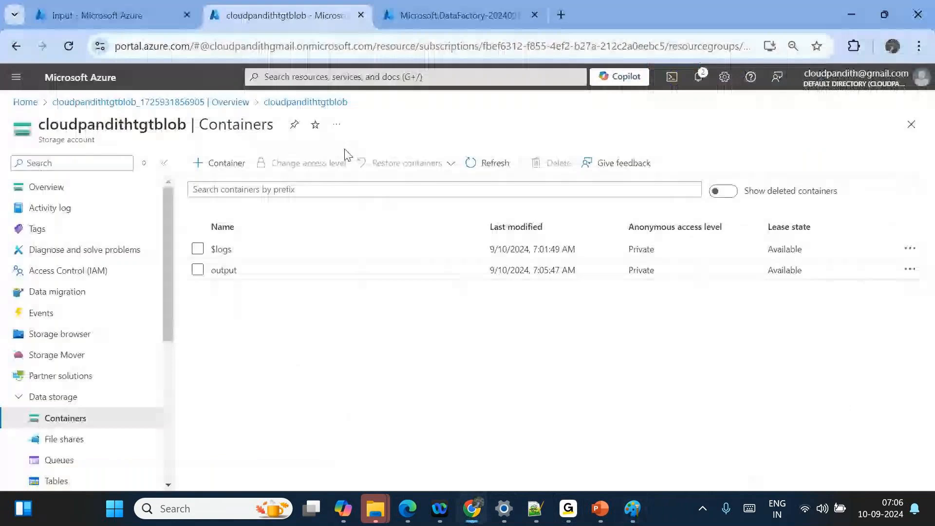
Open the cloudpandith-dev-adfws data factory resource and launch Azure Data Factory Studio.
click(468, 7)
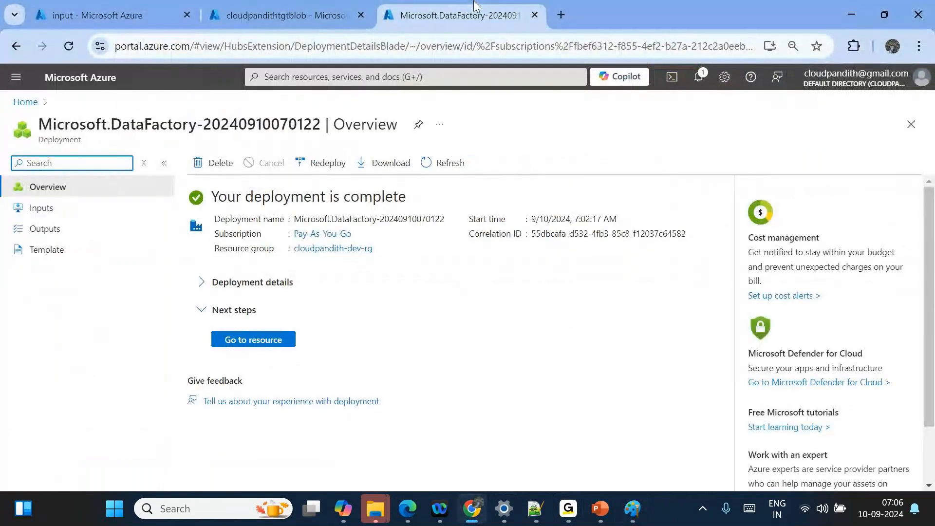
click(256, 340)
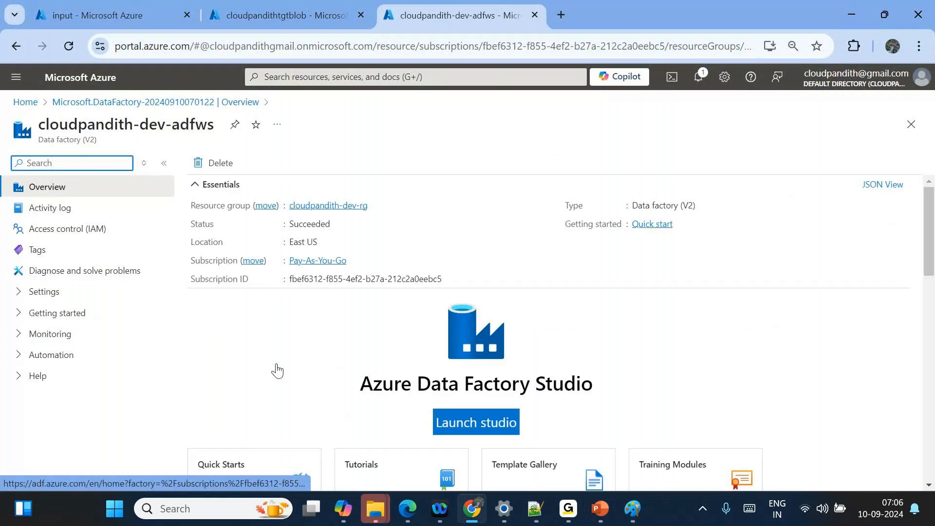
scroll(277, 370, down, 1)
scroll(277, 370, down, 1)
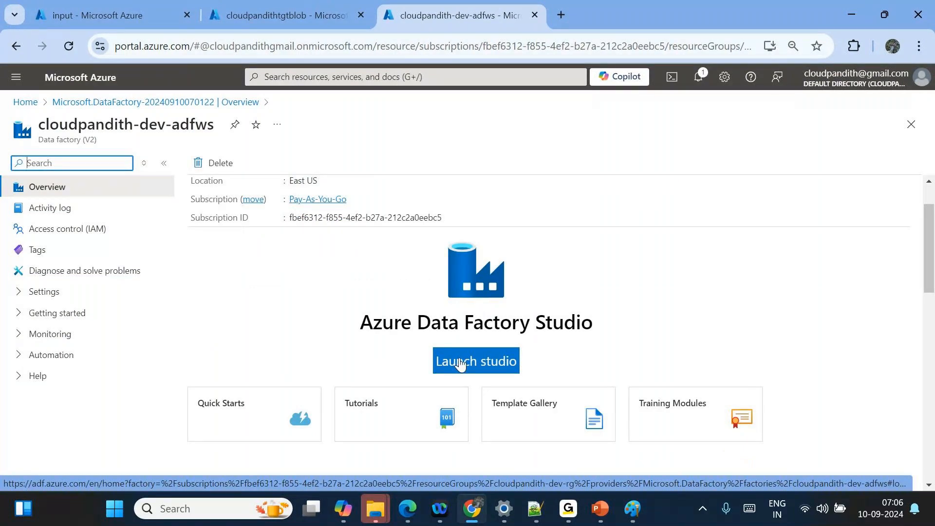
click(485, 369)
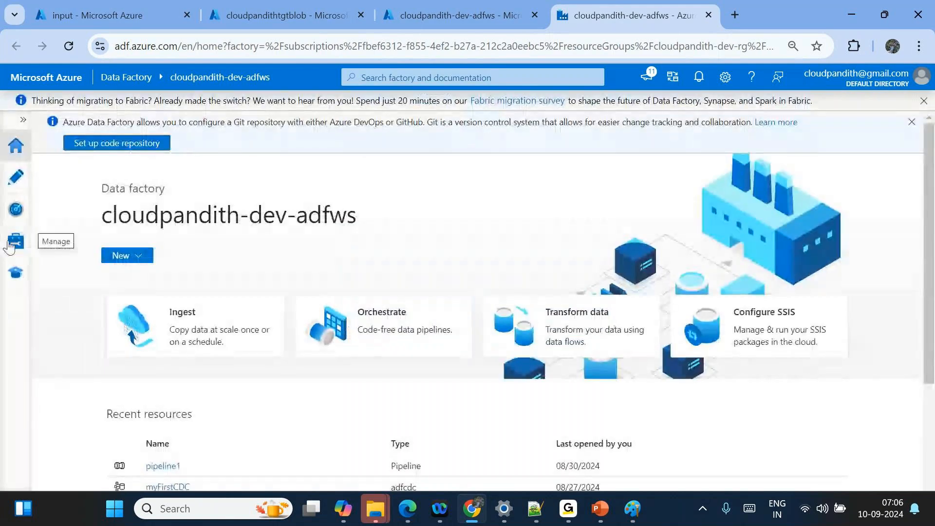
Expand the studio navigation and browse the Author resources, linked services and integration runtimes pages.
click(23, 119)
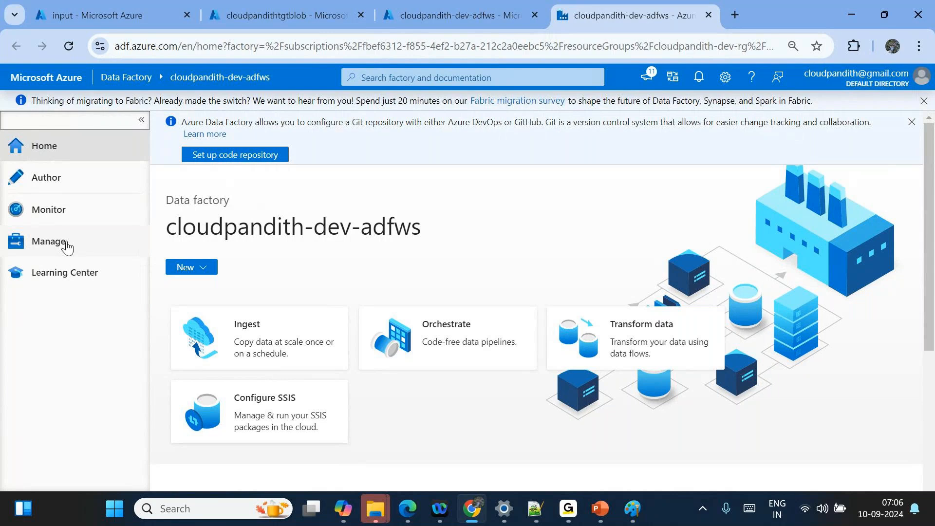
click(47, 177)
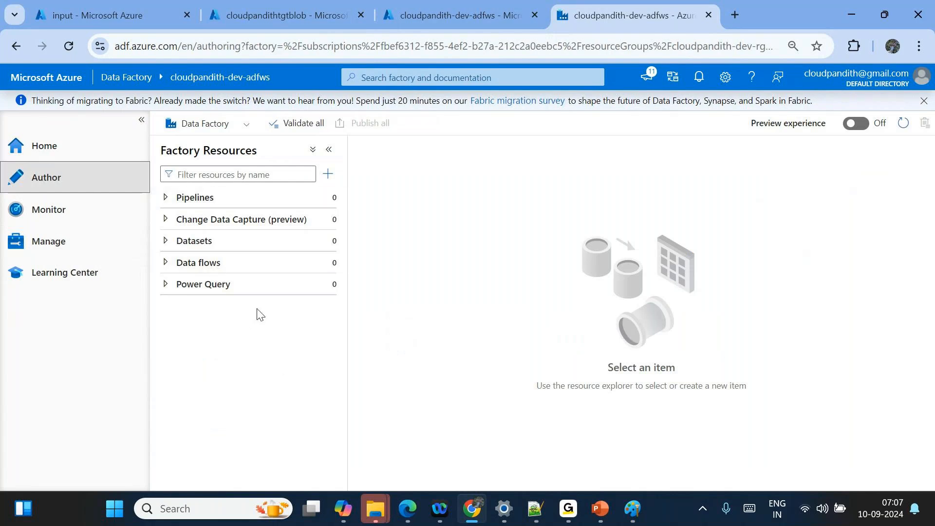
click(77, 239)
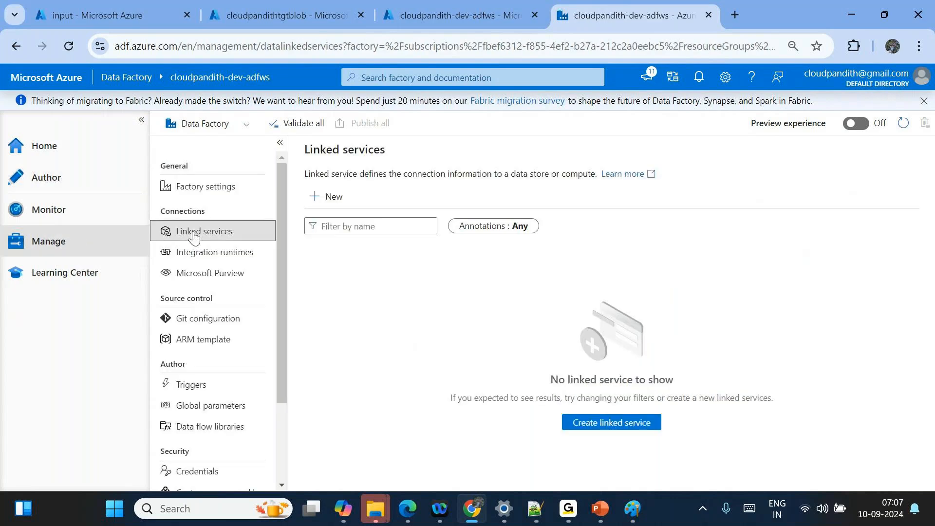
click(69, 186)
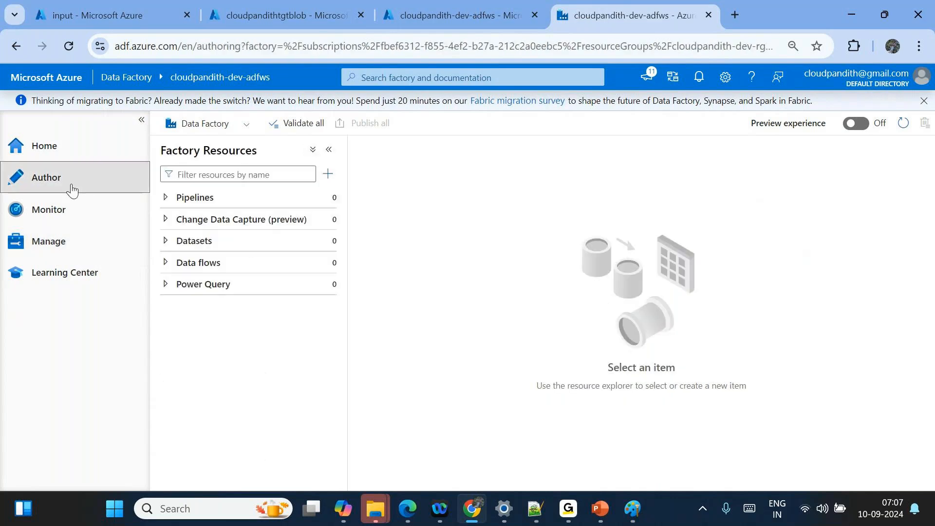
click(59, 251)
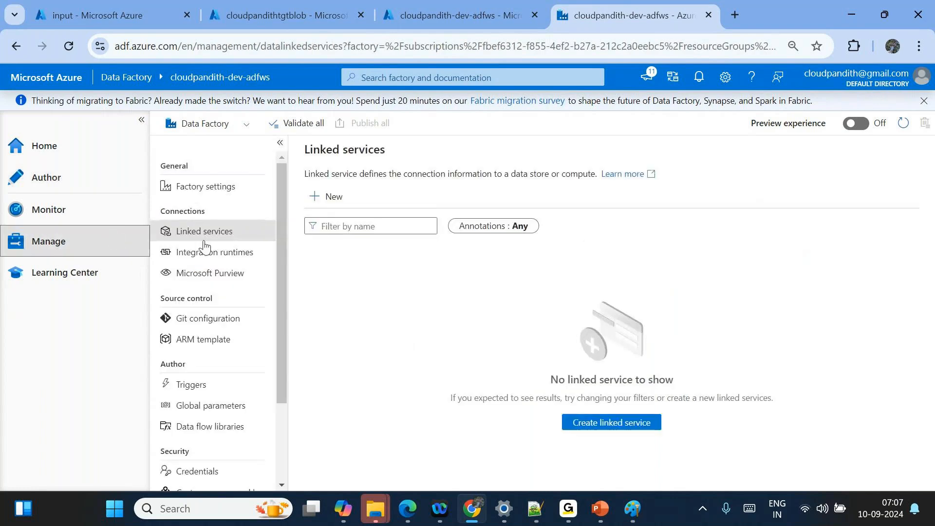
click(223, 261)
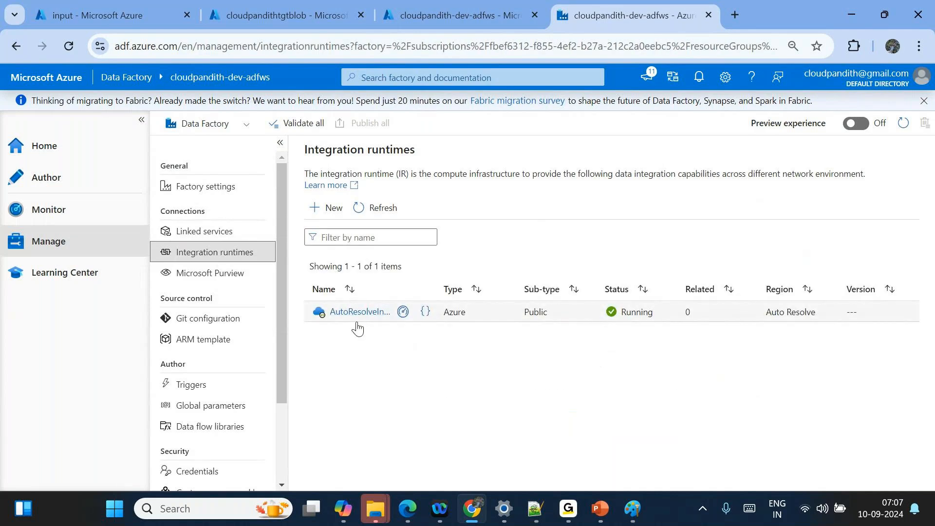
click(228, 237)
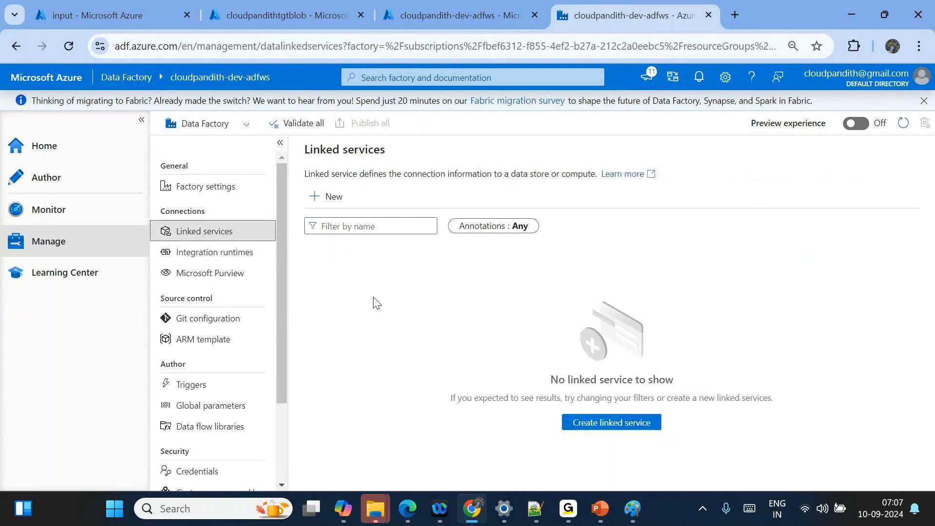
Start a new Azure Blob Storage linked service and name it LS_Blob_Source.
click(334, 199)
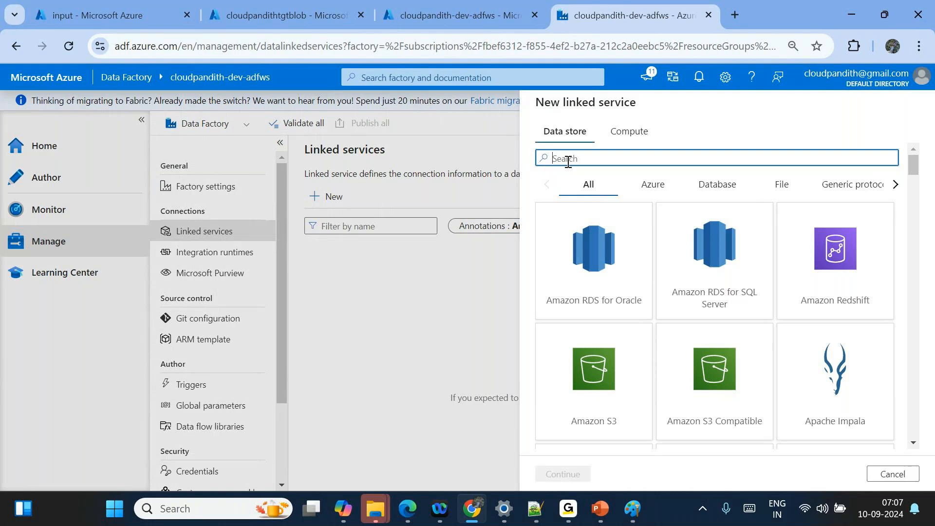
text(blob)
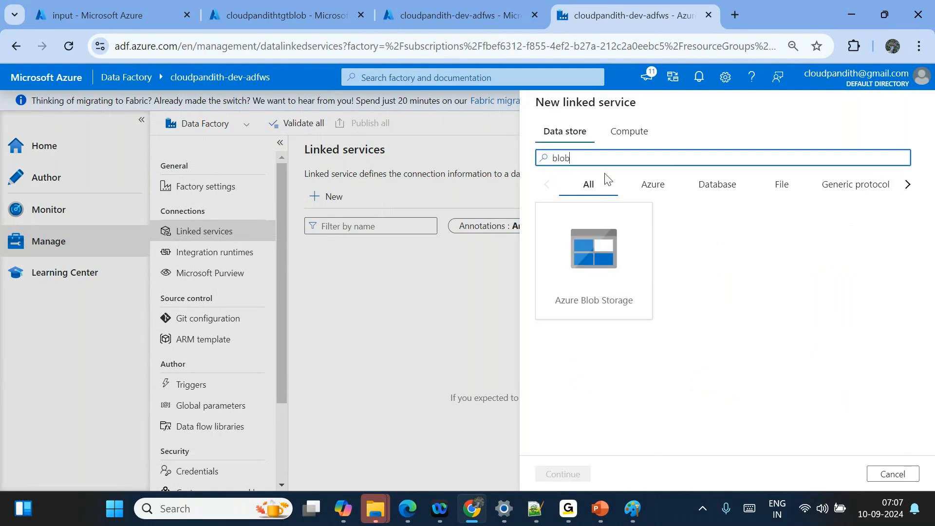
double_click(609, 275)
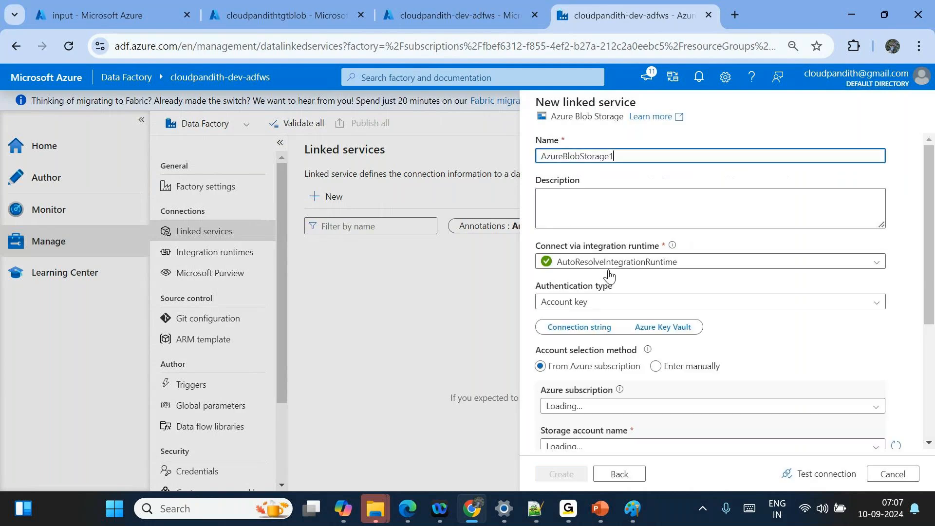
double_click(618, 156)
key(BackSpace)
text(LS_S)
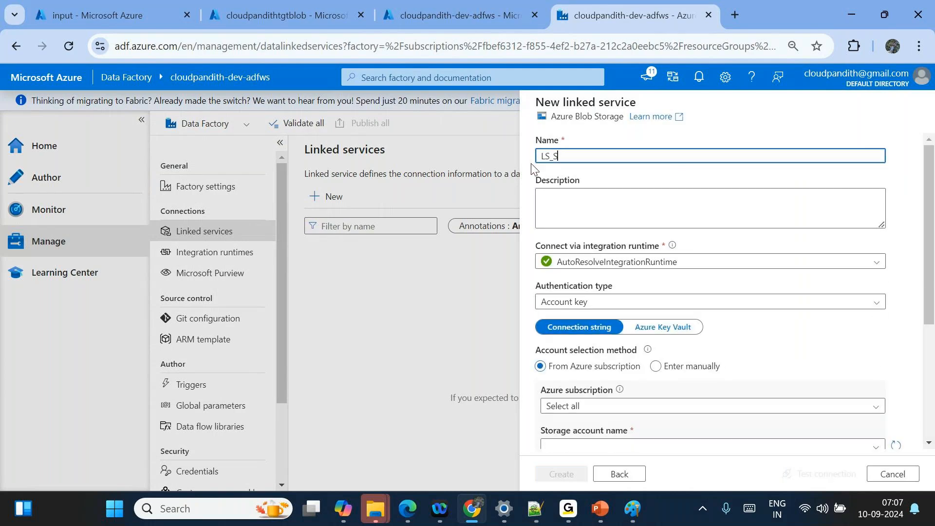
key(BackSpace)
text(Blob_Source)
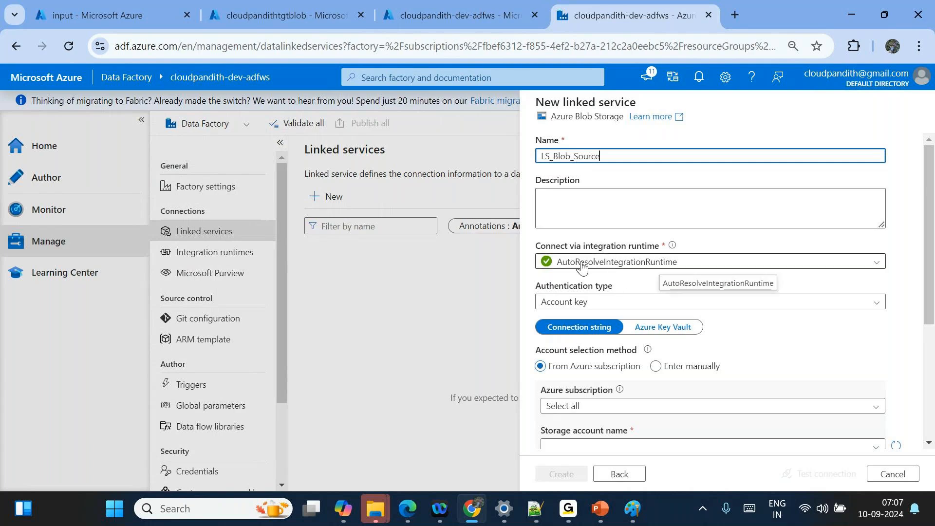
Switch the linked service's account selection method to Enter manually and focus the storage account name field.
scroll(579, 265, down, 2)
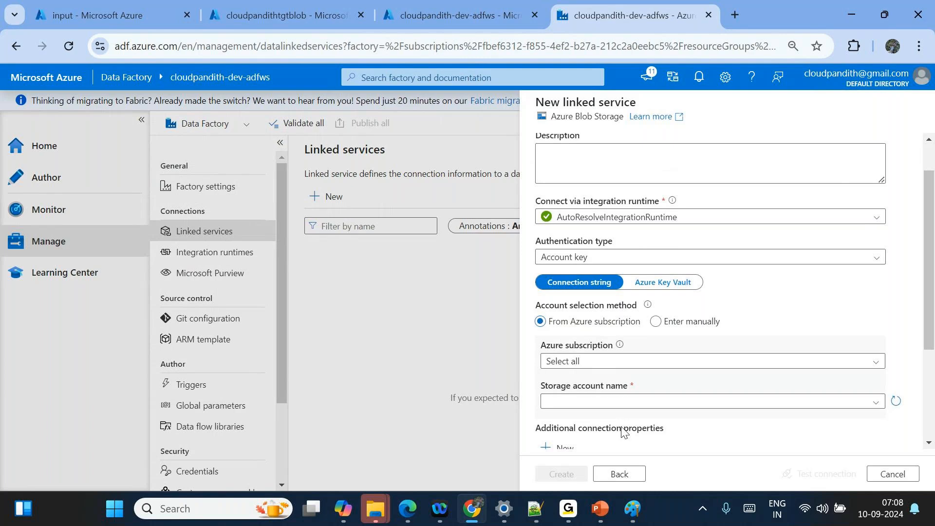
click(656, 323)
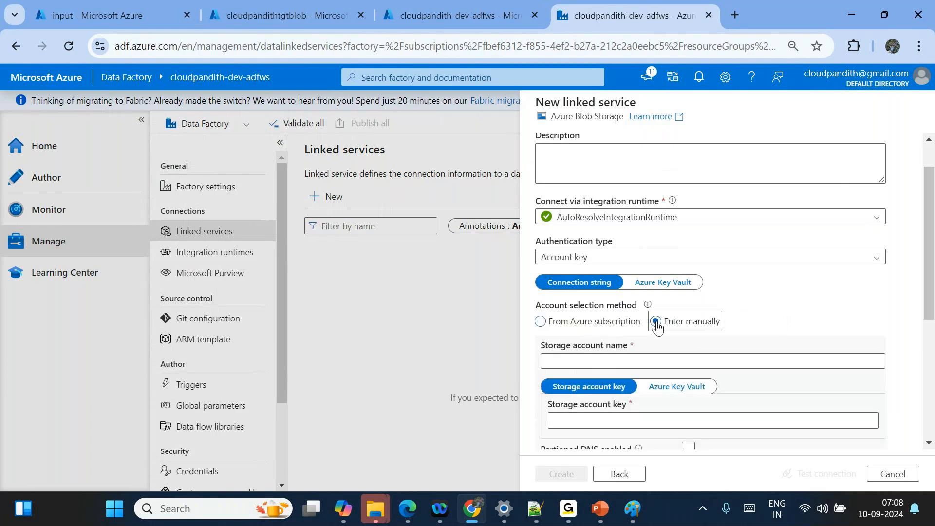
scroll(696, 358, down, 3)
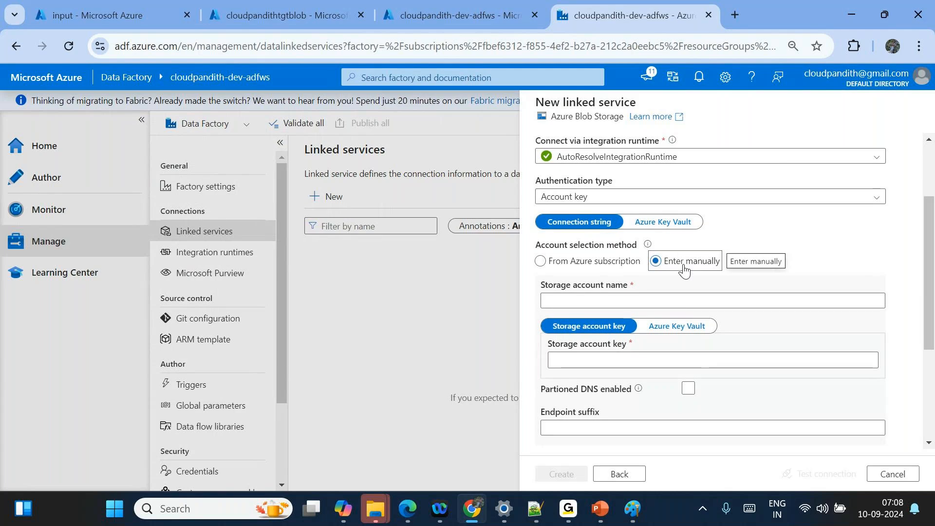
click(561, 298)
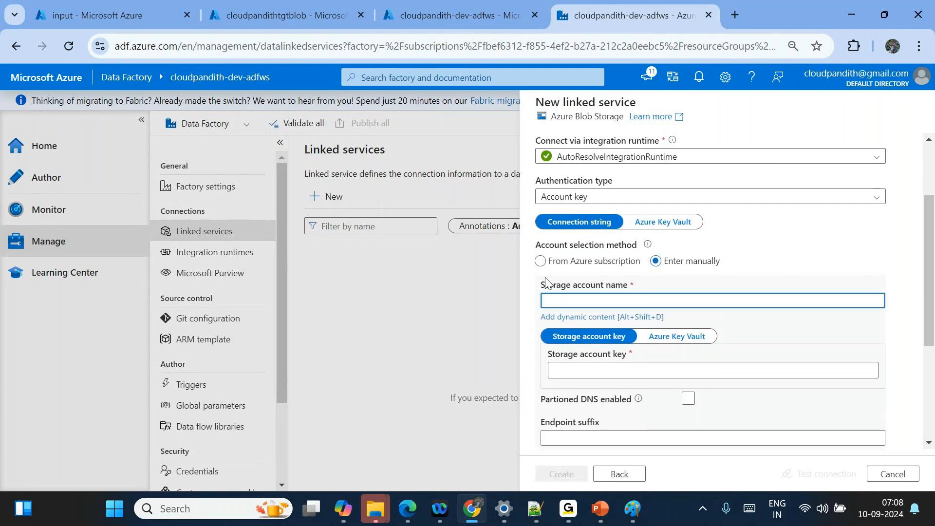
Copy the storage account name from cloudpandithsrcblob's access keys and paste it into the linked service's storage account name.
click(119, 14)
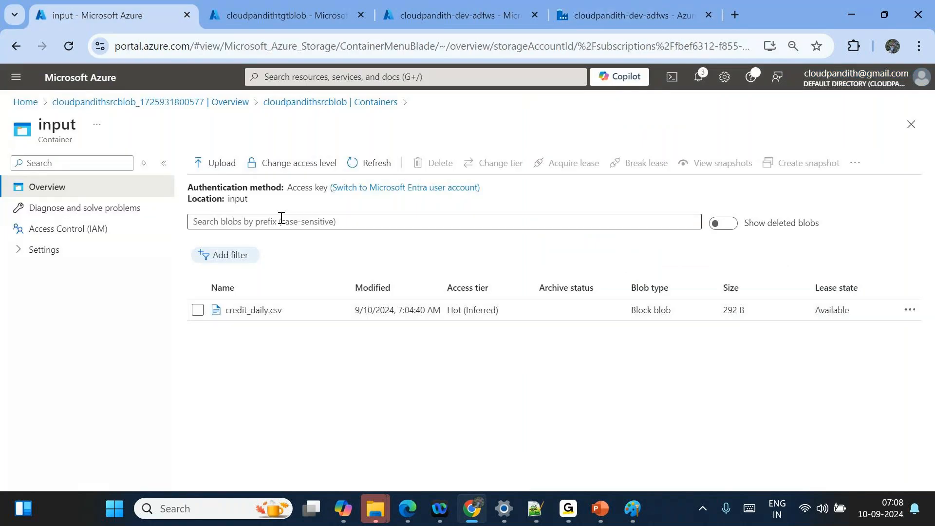
click(315, 108)
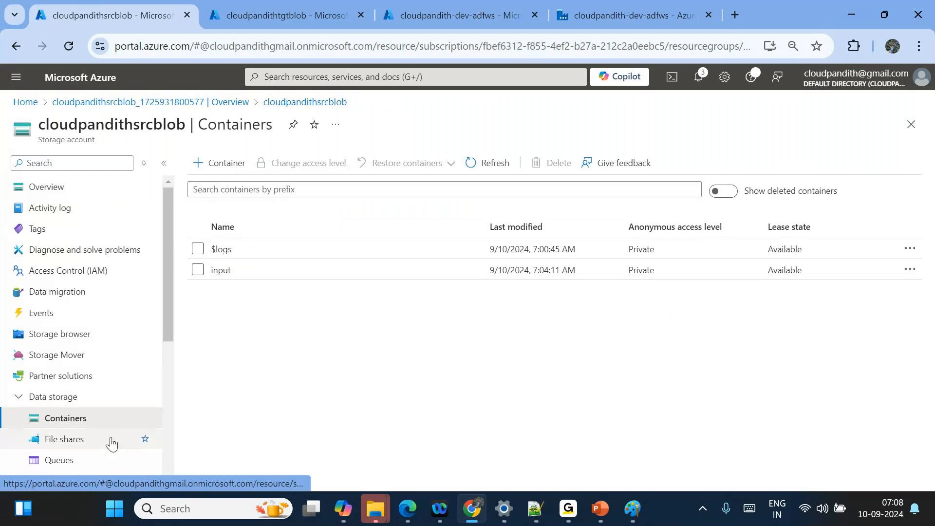
scroll(100, 433, down, 3)
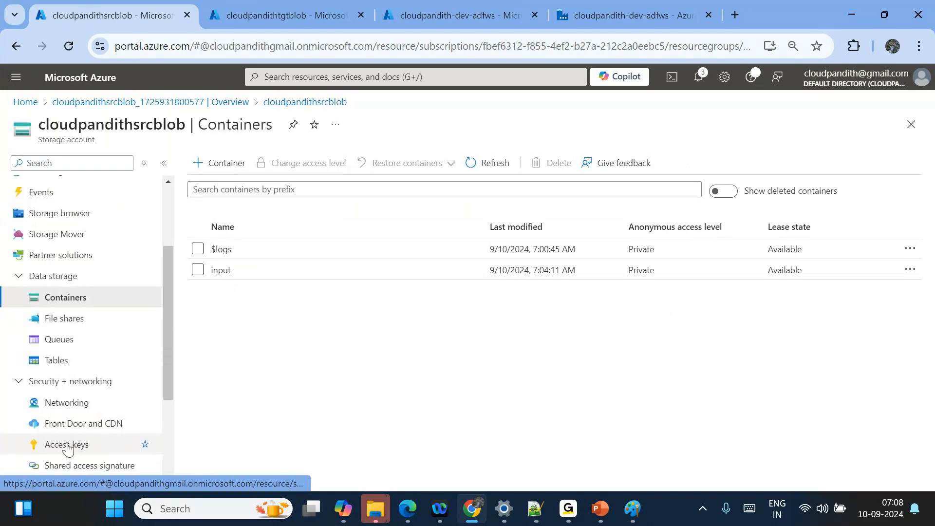
click(68, 445)
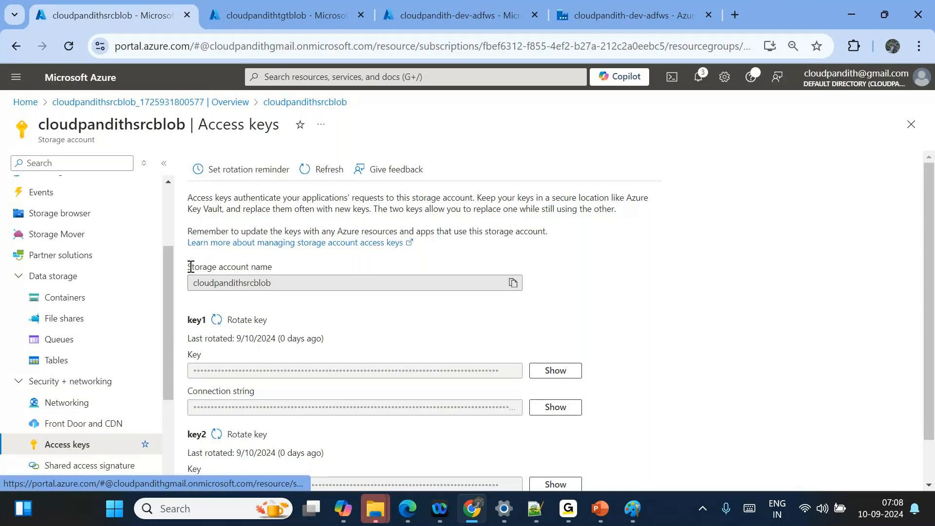
drag(189, 267, 274, 267)
click(515, 283)
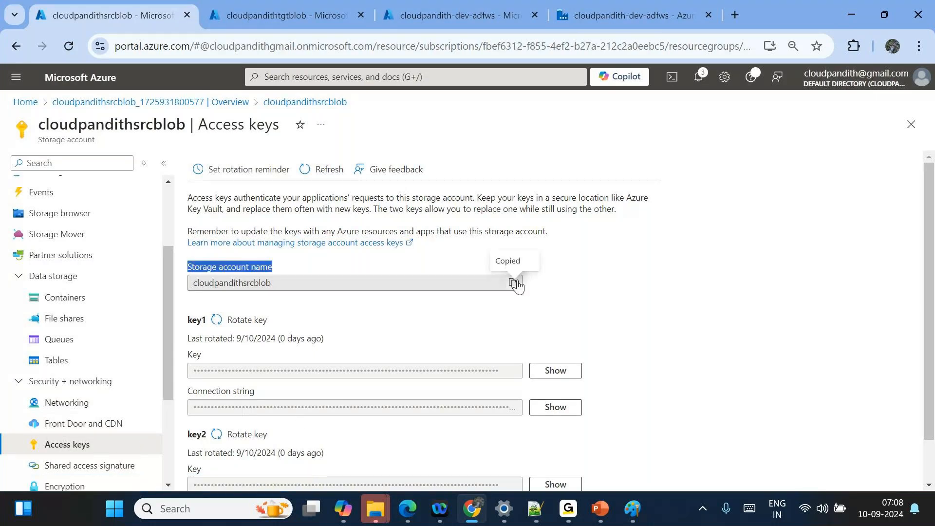
click(611, 9)
key(ctrl+v)
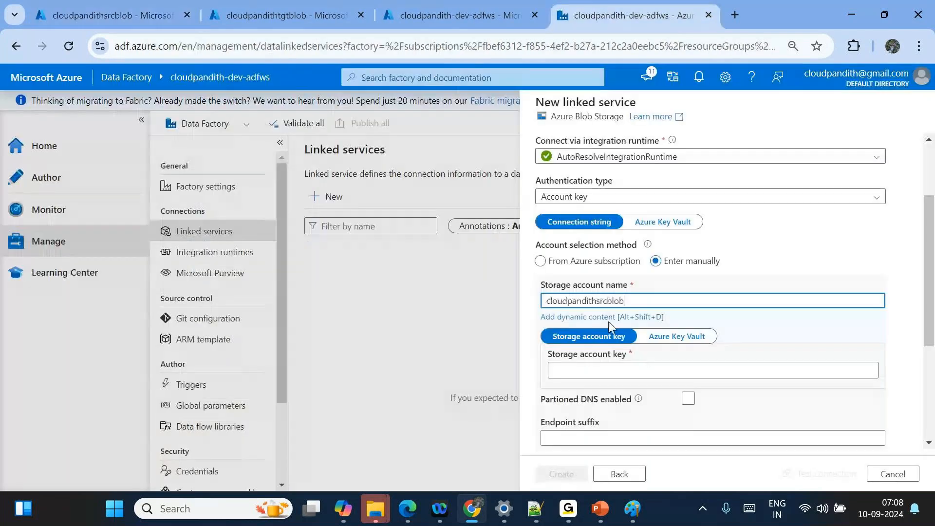
Reveal and copy key1 from cloudpandithsrcblob's access keys and paste it into the linked service's storage account key.
click(116, 11)
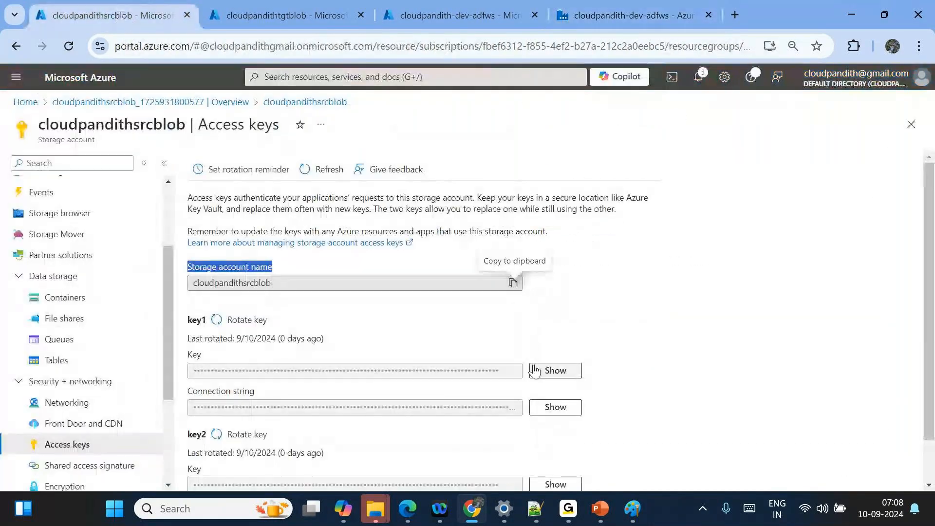
click(551, 372)
click(512, 371)
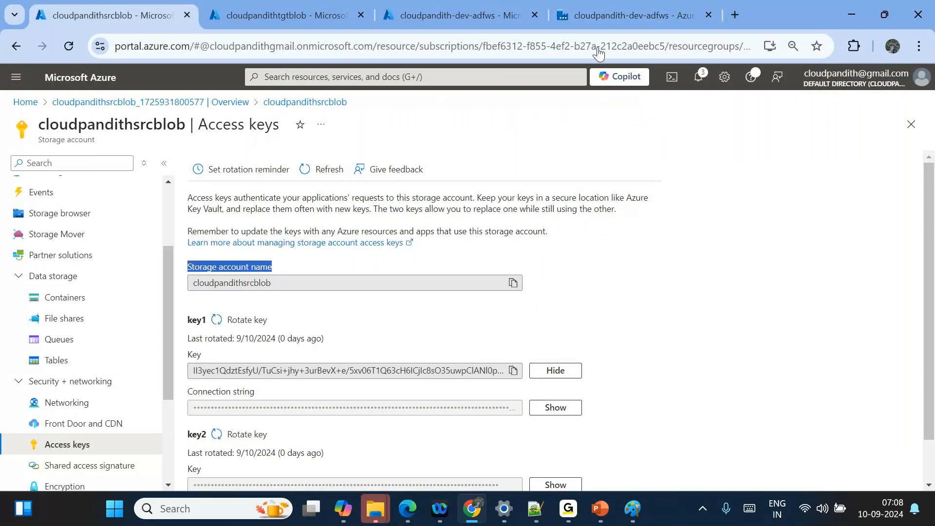
click(603, 17)
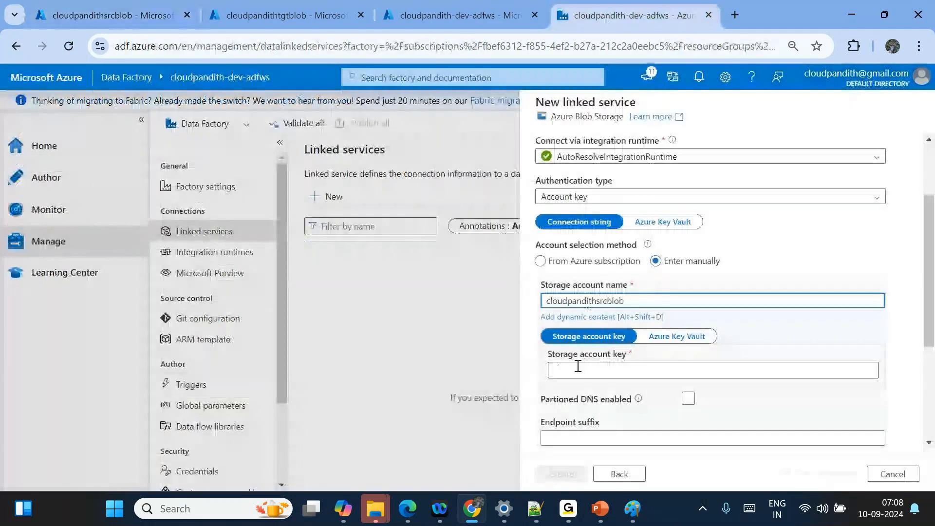
click(695, 368)
key(ctrl+v)
Test the connection and create the LS_Blob_Source linked service.
click(811, 476)
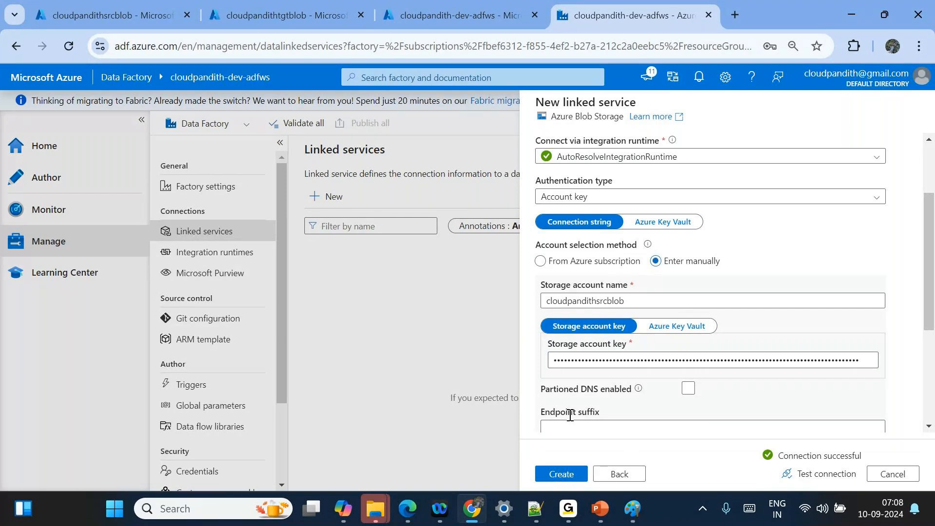
scroll(650, 419, up, 1)
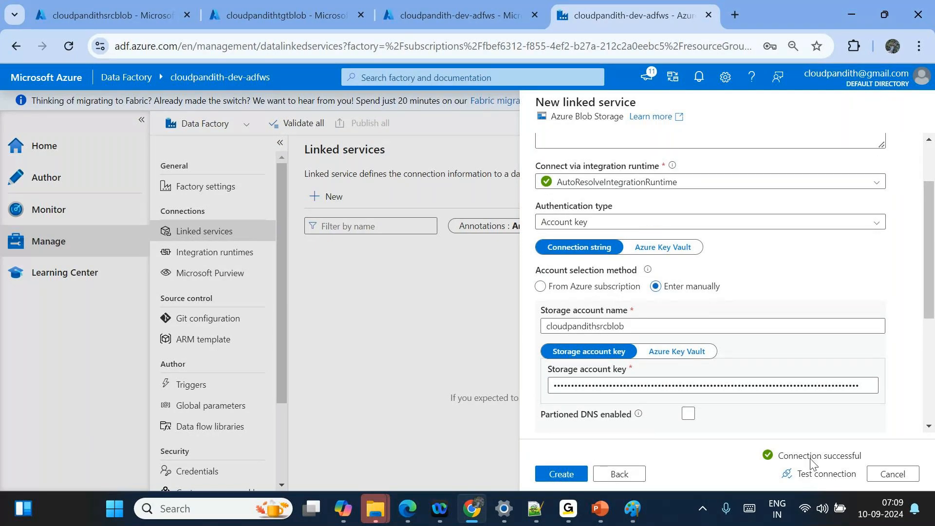
click(567, 474)
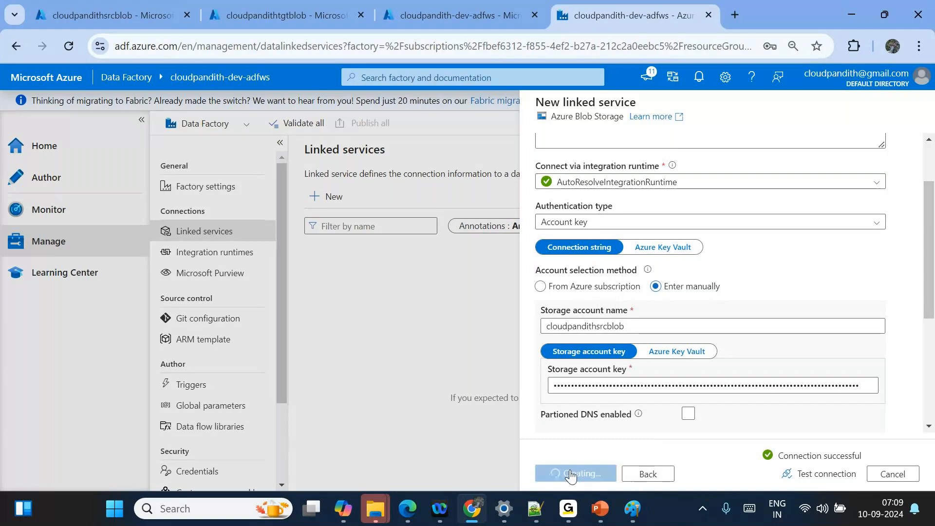
Review the source account's input container and the target account's output container in the storage accounts.
click(111, 6)
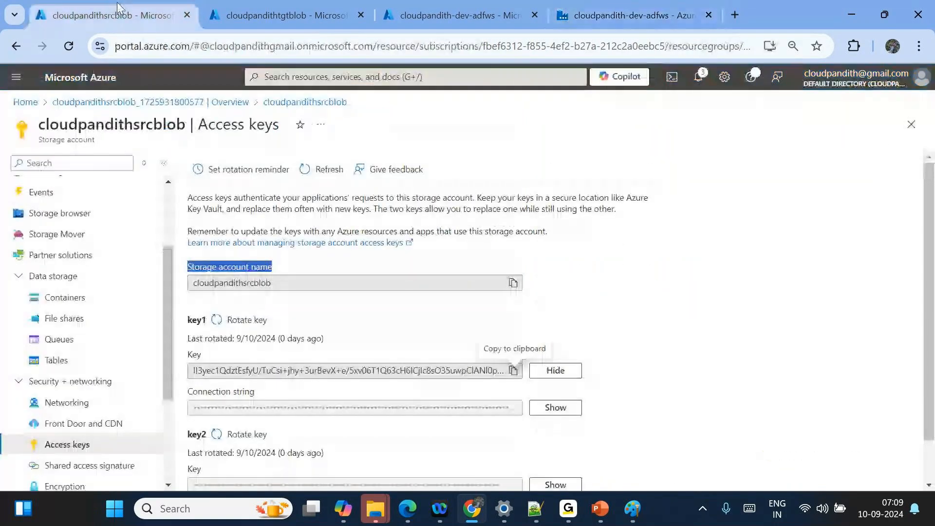
drag(188, 338, 231, 340)
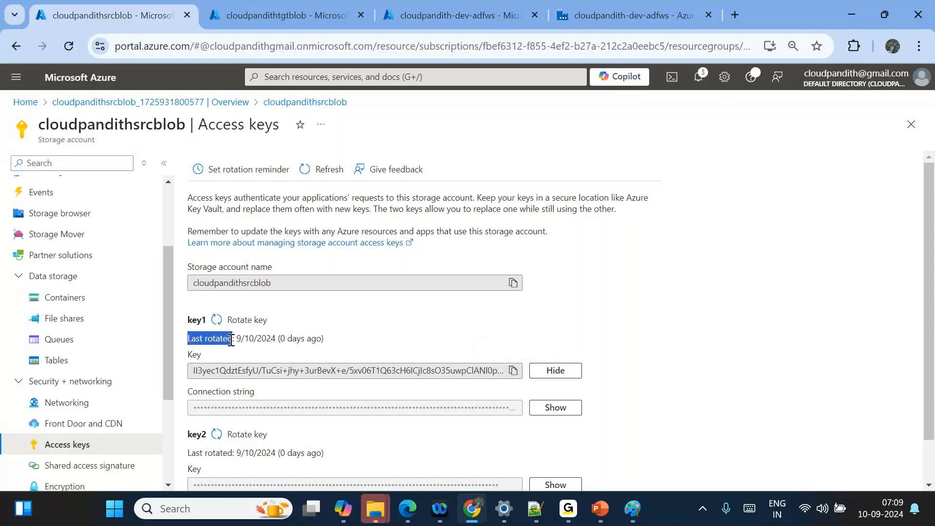
drag(237, 339, 349, 344)
click(349, 344)
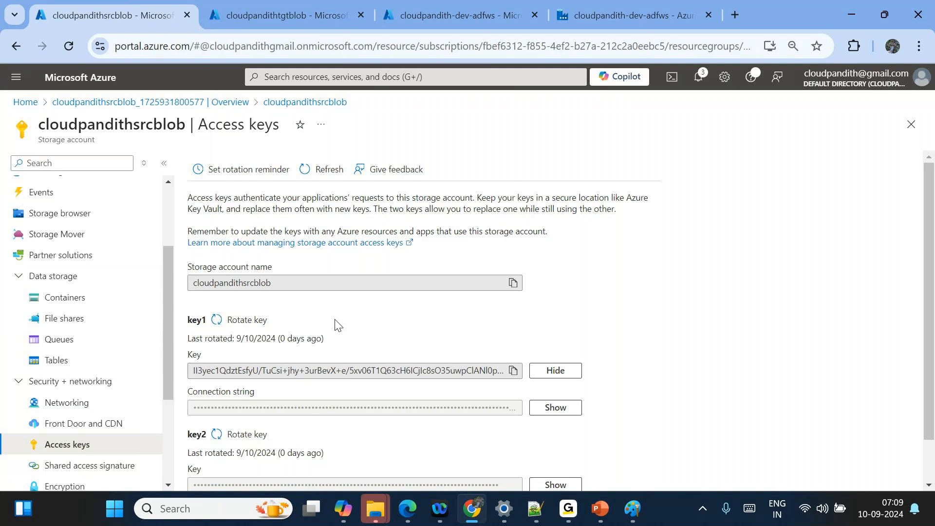
click(19, 276)
click(19, 297)
scroll(18, 307, up, 2)
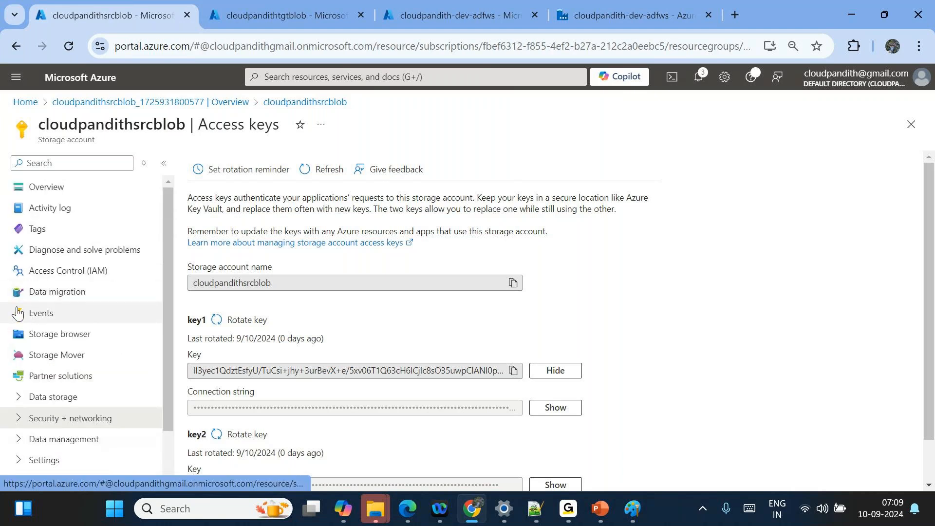
click(23, 396)
click(56, 417)
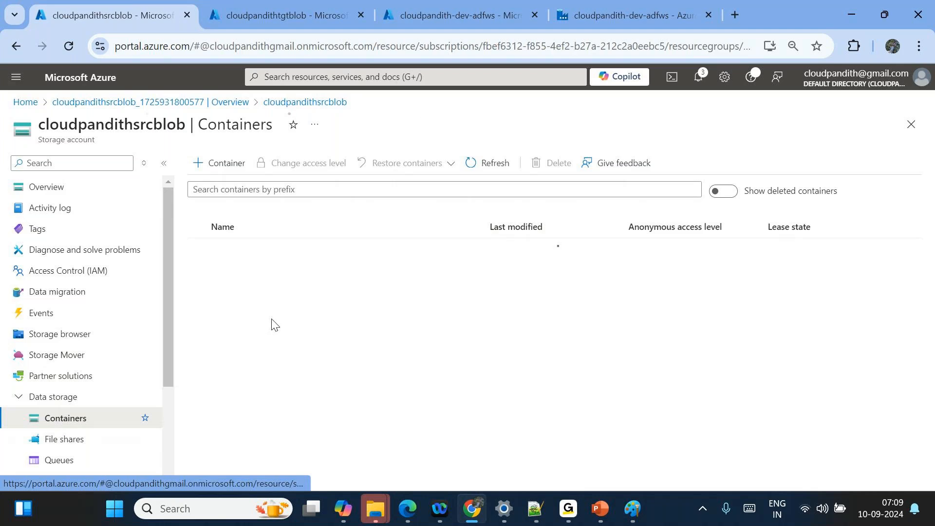
click(225, 267)
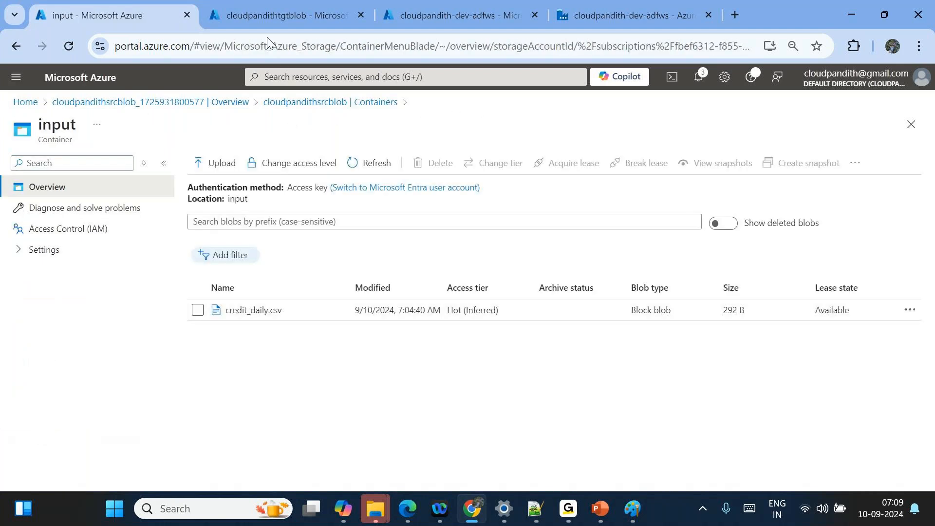
click(271, 14)
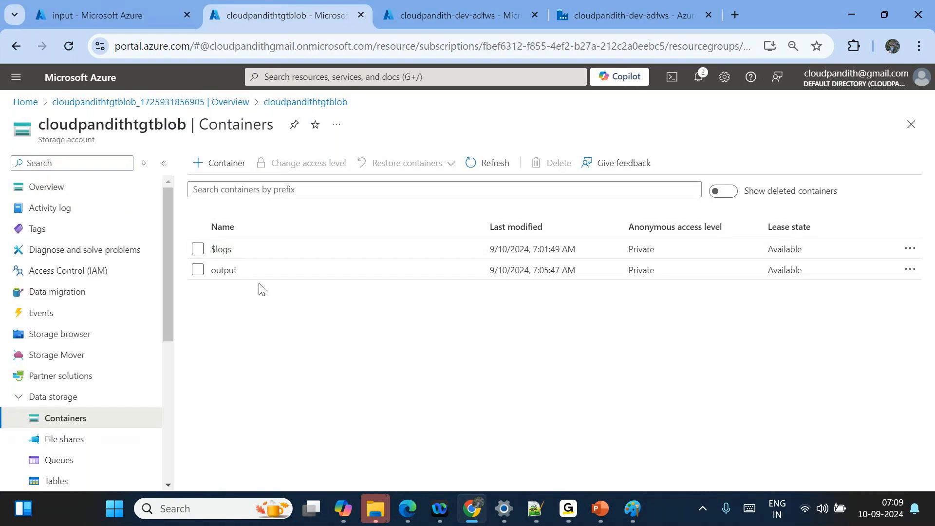
click(246, 273)
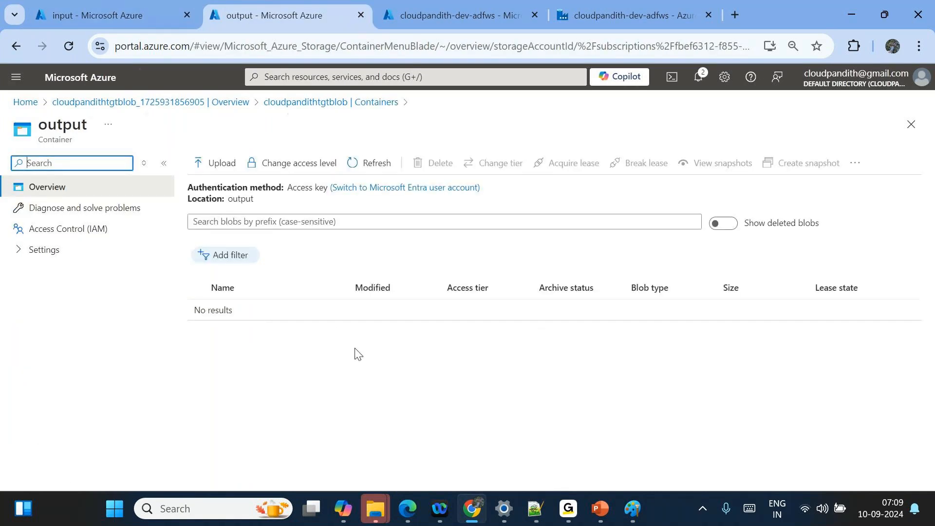
click(599, 6)
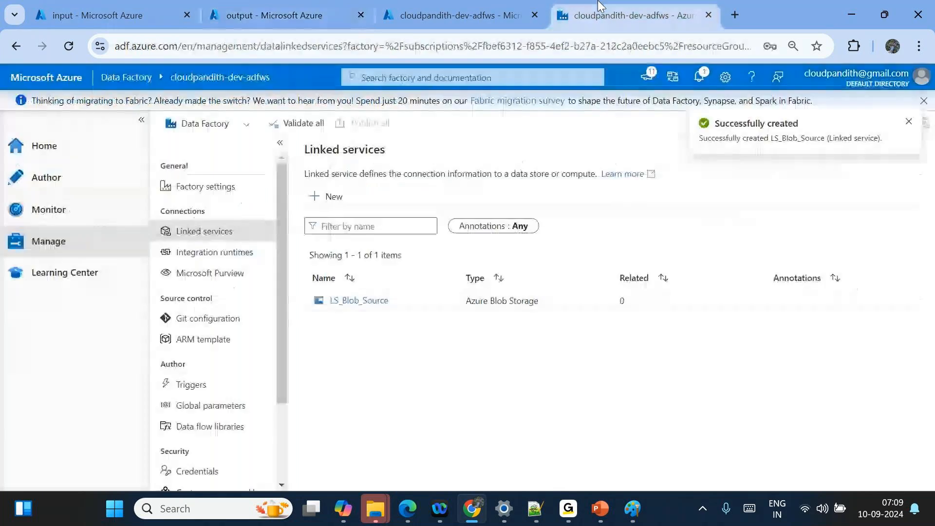
Draw a left-pointing block arrow about 256 px long from the ADF triangle to the SourceBlob box in the diagram.
click(630, 509)
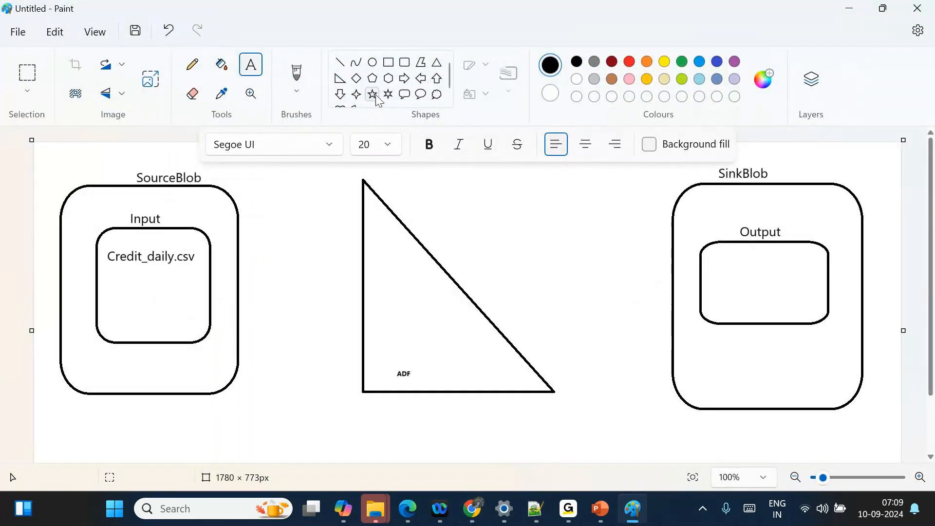
click(422, 79)
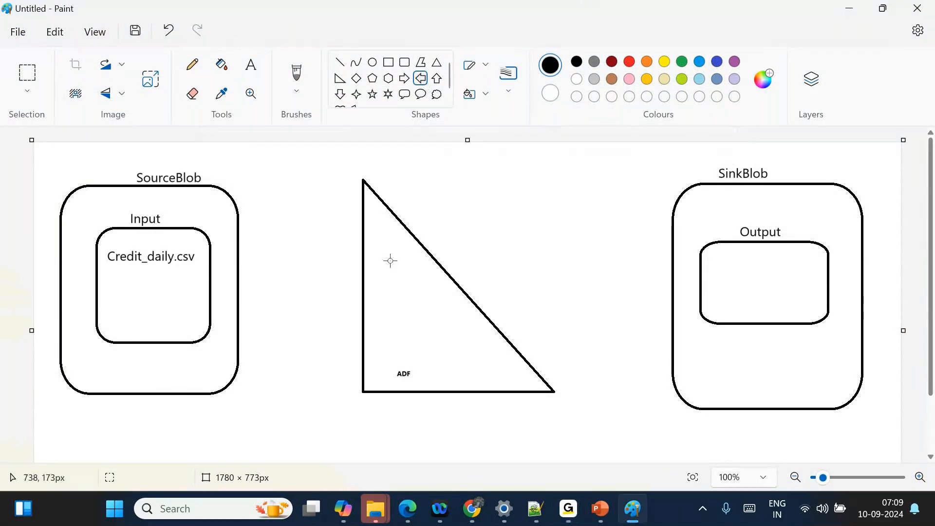
mouse_move(363, 237)
mouse_down()
mouse_move(336, 249)
mouse_move(238, 253)
mouse_up()
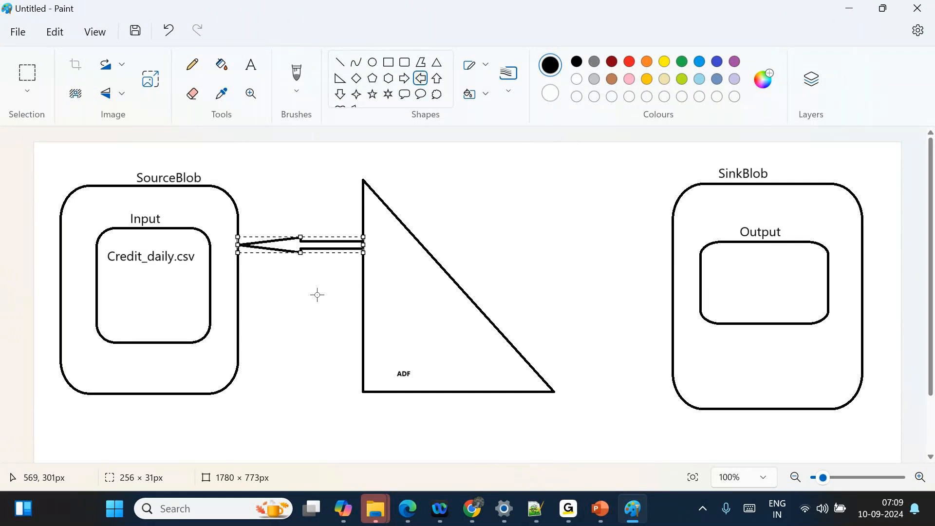
click(316, 294)
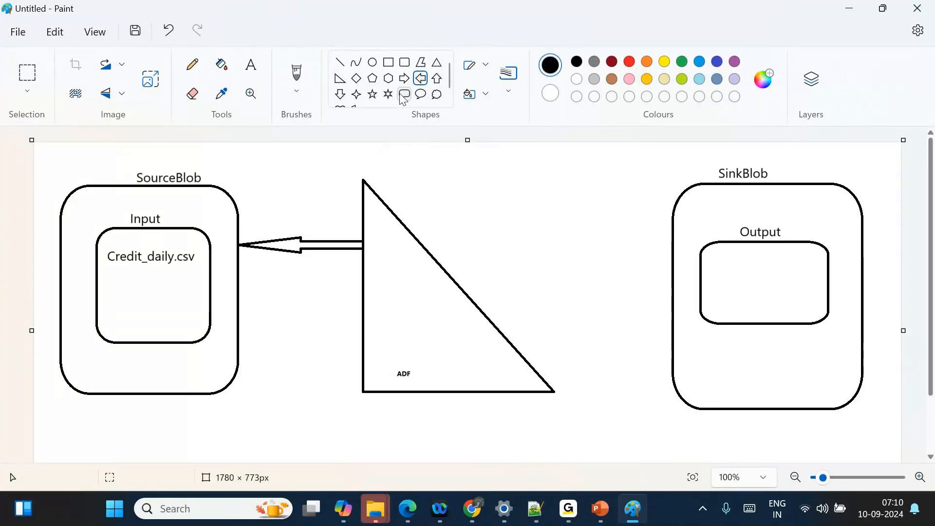
Draw a right-pointing block arrow about 547 px long from the ADF triangle to the SinkBlob box.
click(404, 78)
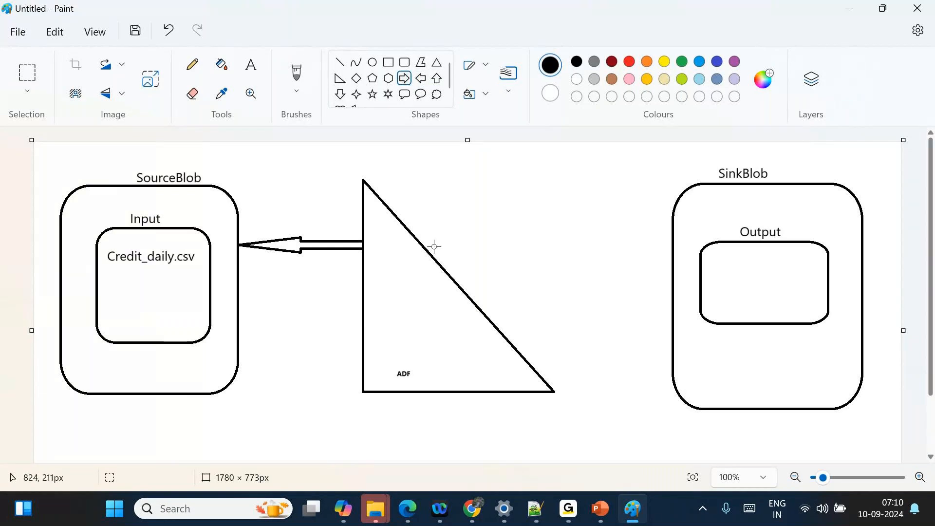
drag(408, 226, 675, 243)
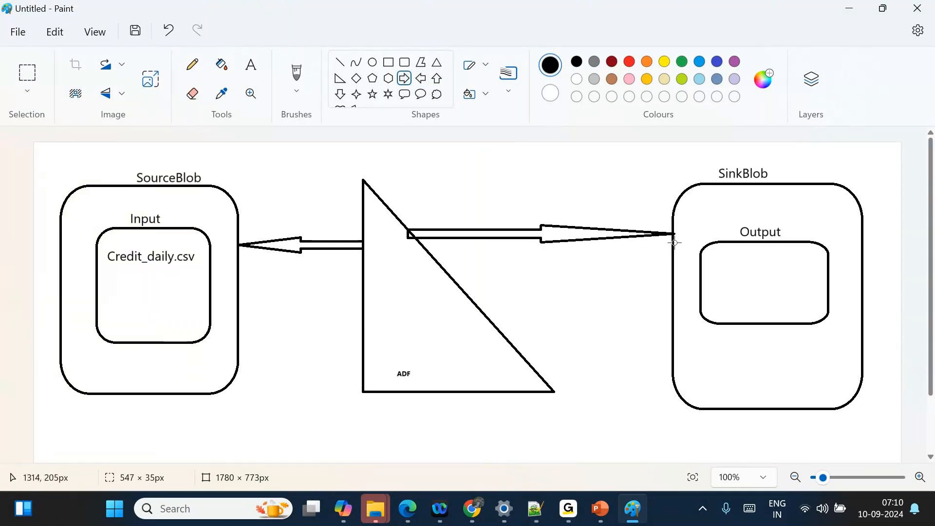
click(665, 256)
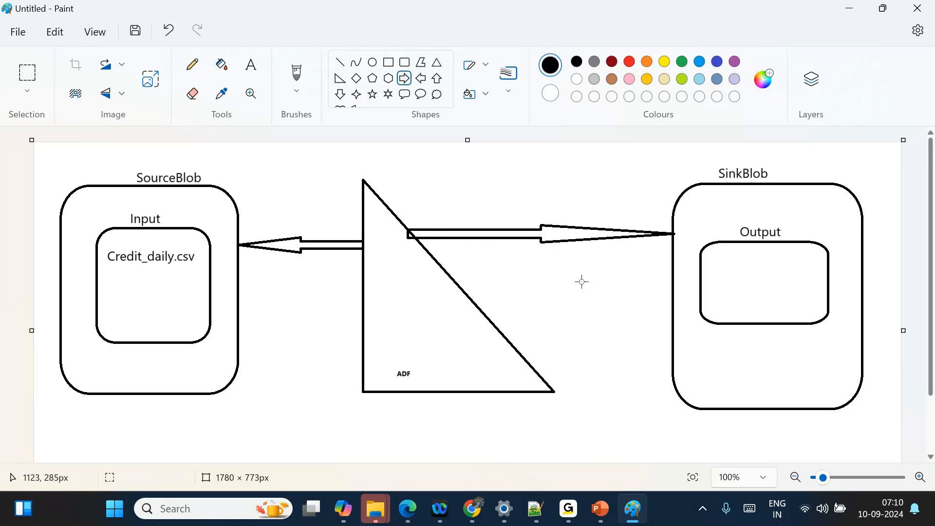
Start another Azure Blob Storage linked service and name it LS_Blob_S.
click(473, 516)
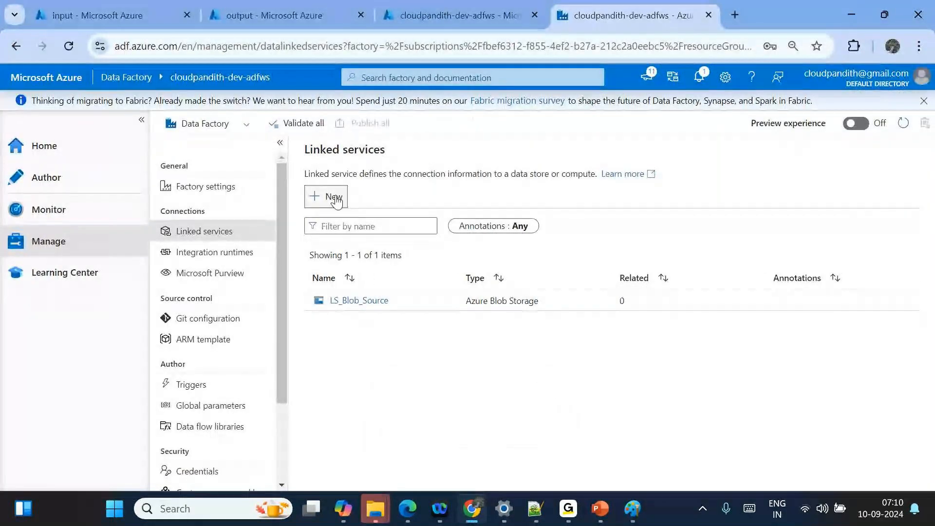
click(335, 199)
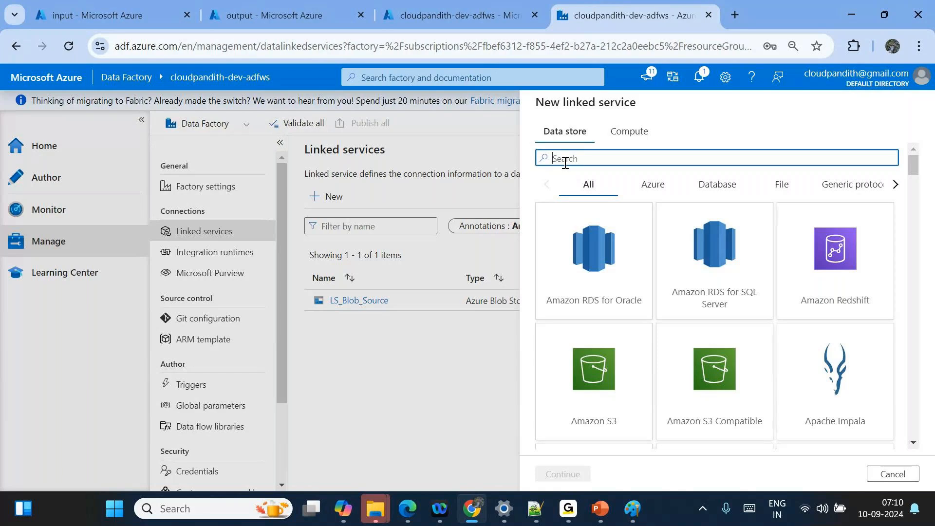
text(blob)
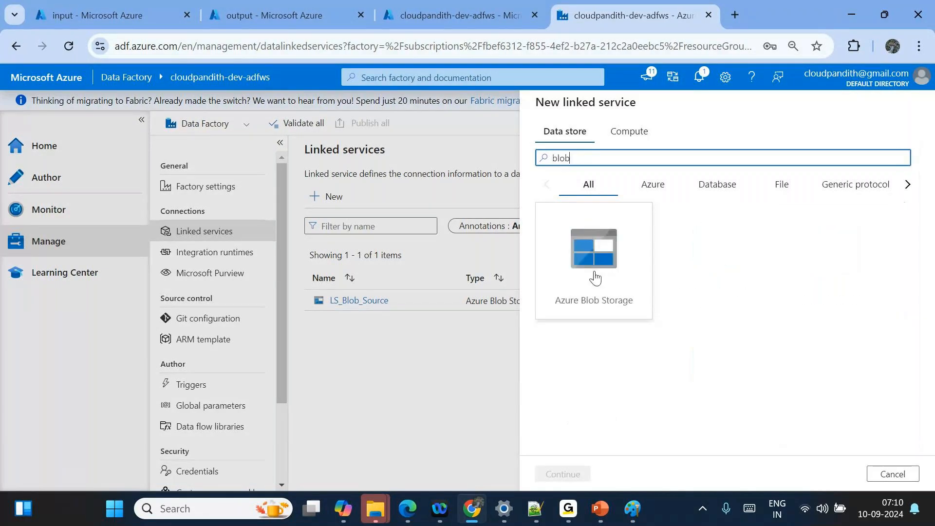
double_click(595, 278)
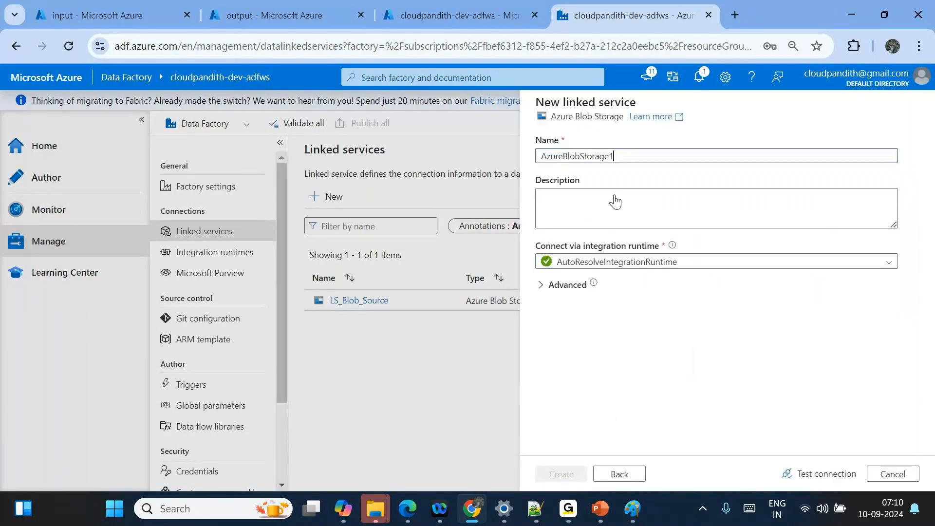
key(ctrl+a)
key(BackSpace)
text(LS_Blob_S)
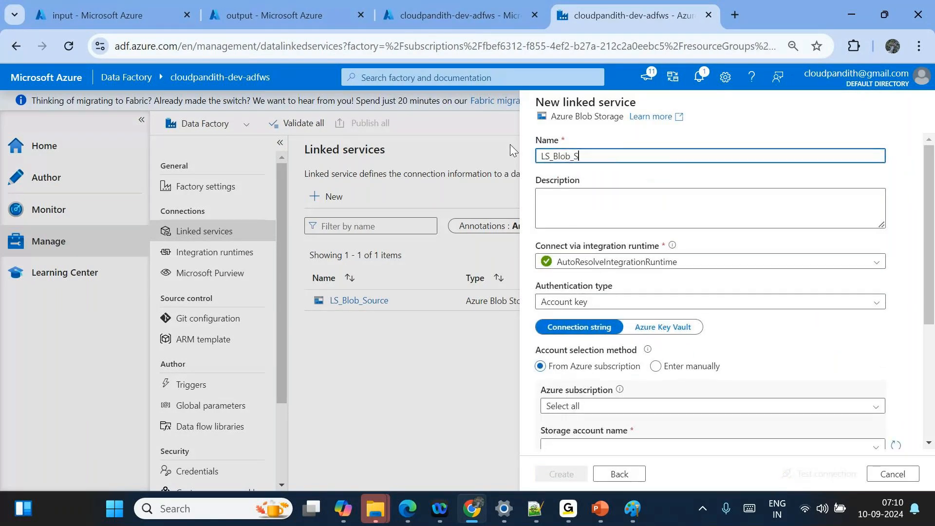
Select the Pay-As-You-Go subscription and the cloudpandithtgtblob storage account for the linked service.
scroll(578, 244, down, 3)
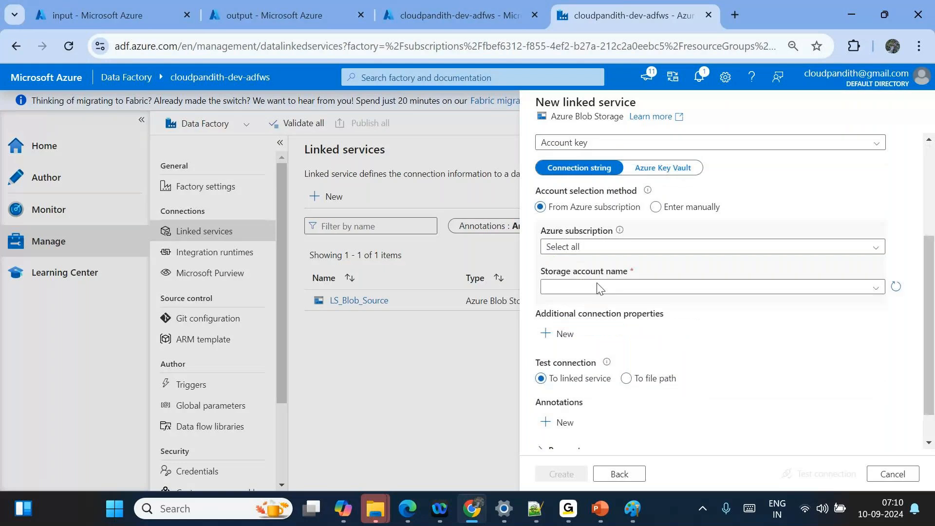
click(579, 245)
scroll(580, 247, up, 2)
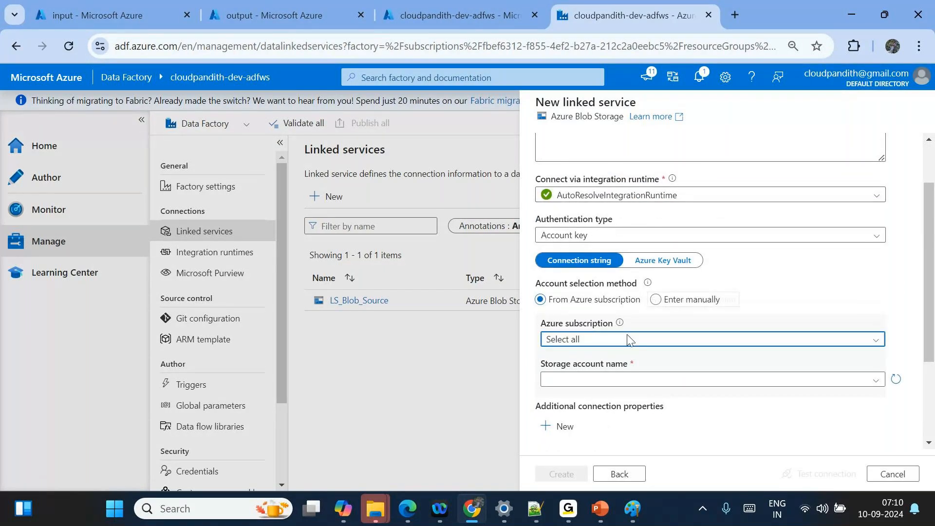
click(589, 340)
click(575, 381)
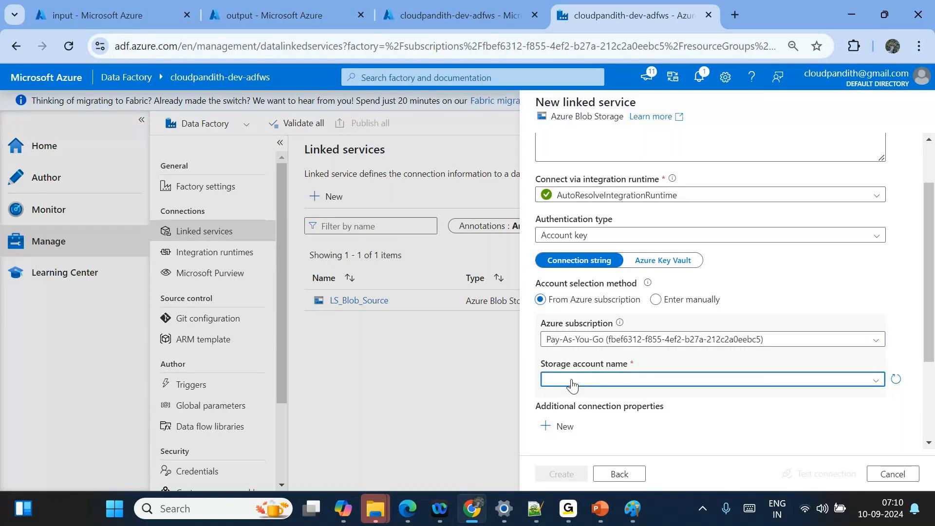
click(571, 382)
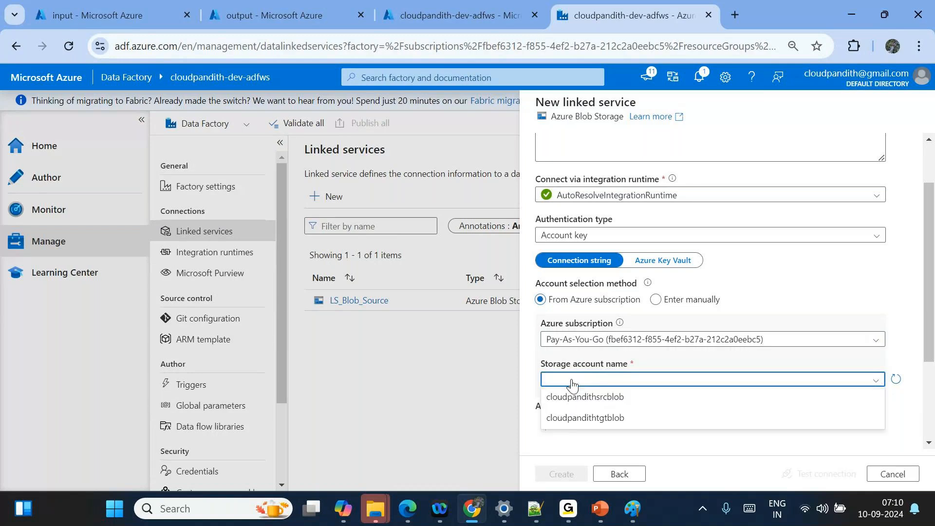
click(592, 419)
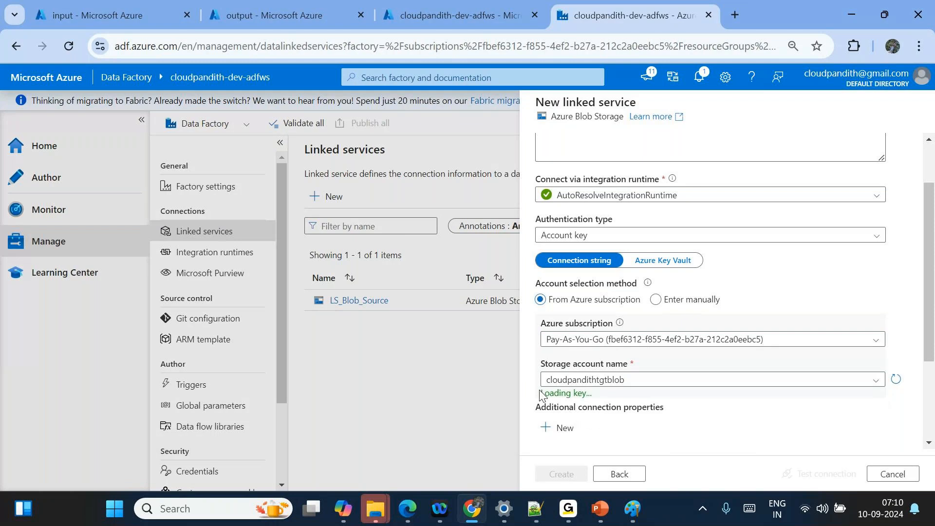
Test the new linked service's connection to cloudpandithtgtblob.
drag(591, 400, 602, 398)
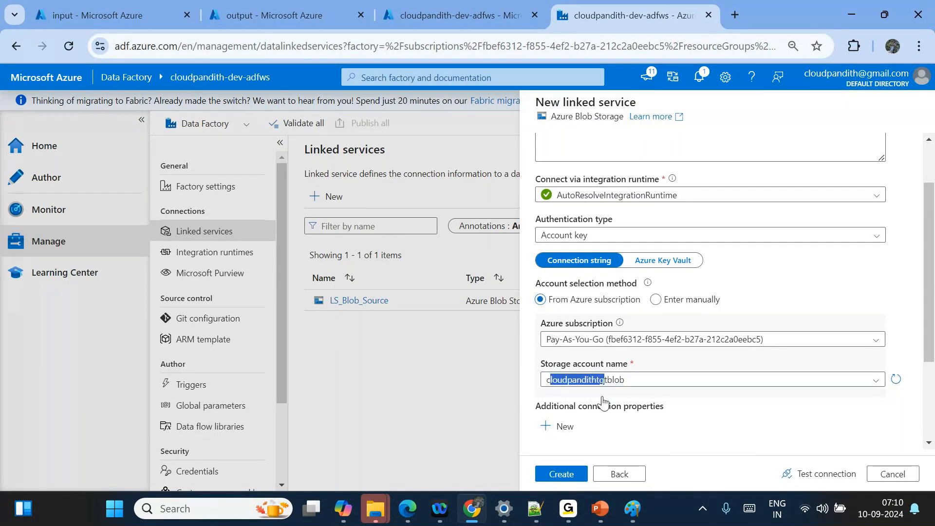
click(810, 474)
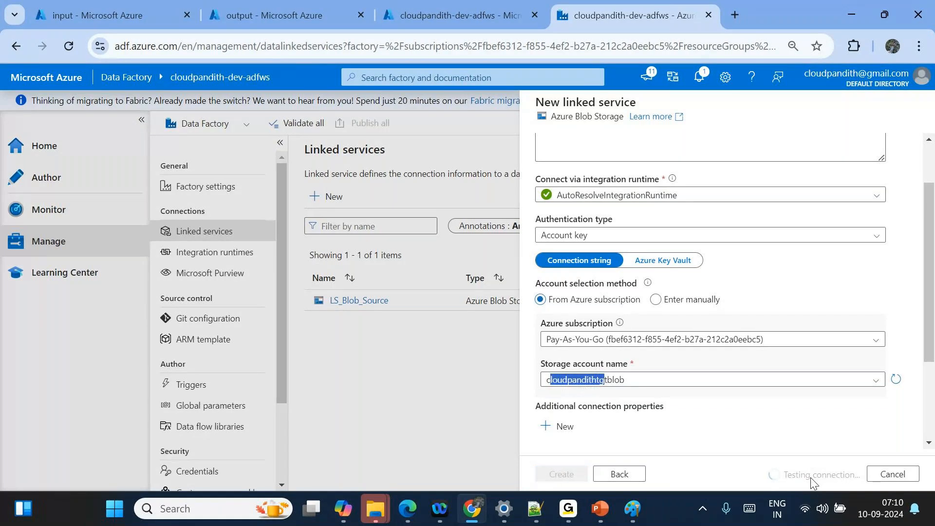
scroll(744, 427, down, 1)
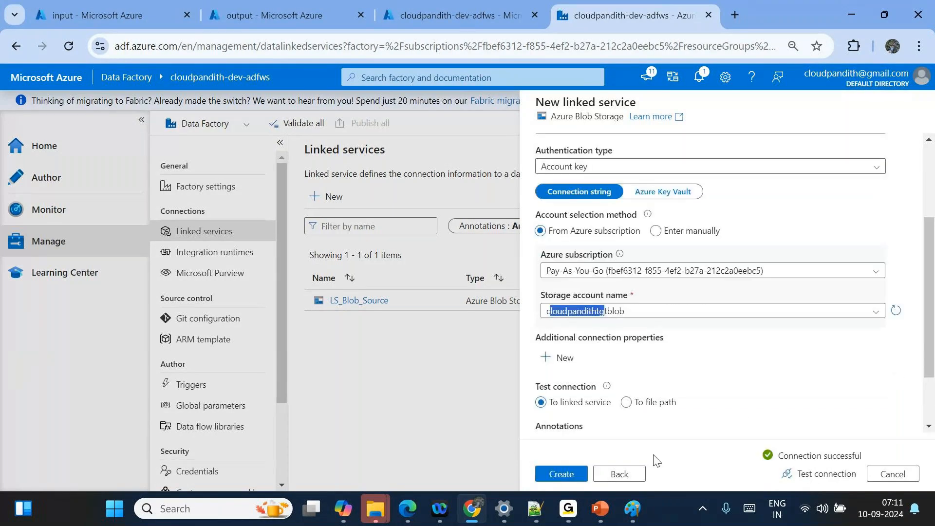
Review the sink linked service settings and create the LS_Blob_Sink linked service.
scroll(720, 405, up, 1)
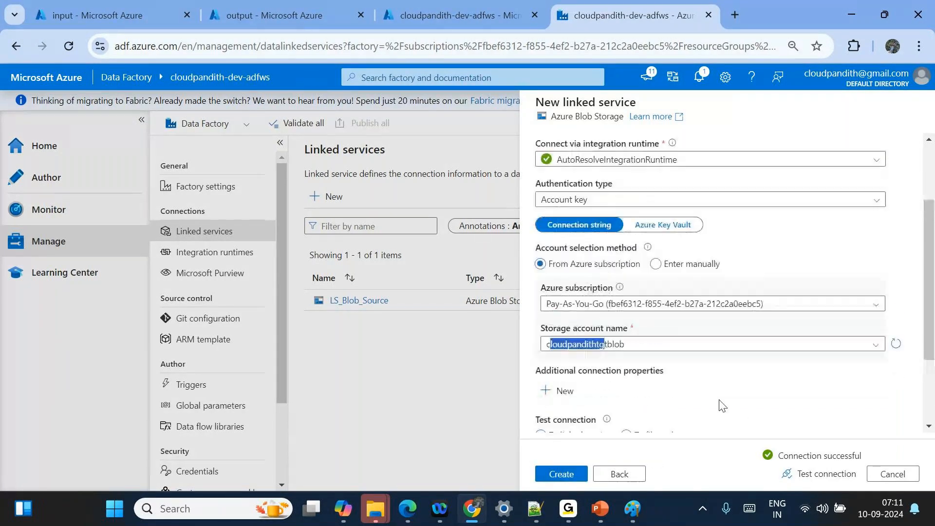
scroll(721, 406, up, 1)
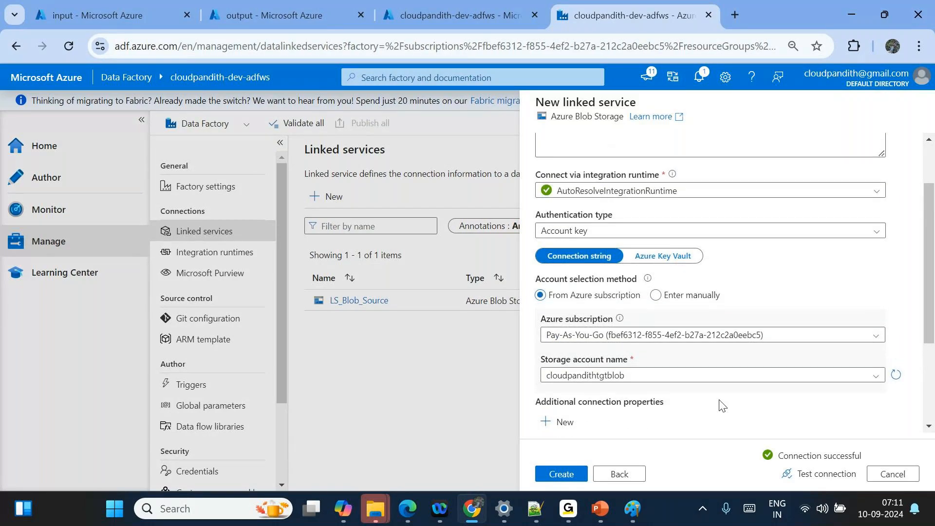
scroll(722, 405, down, 2)
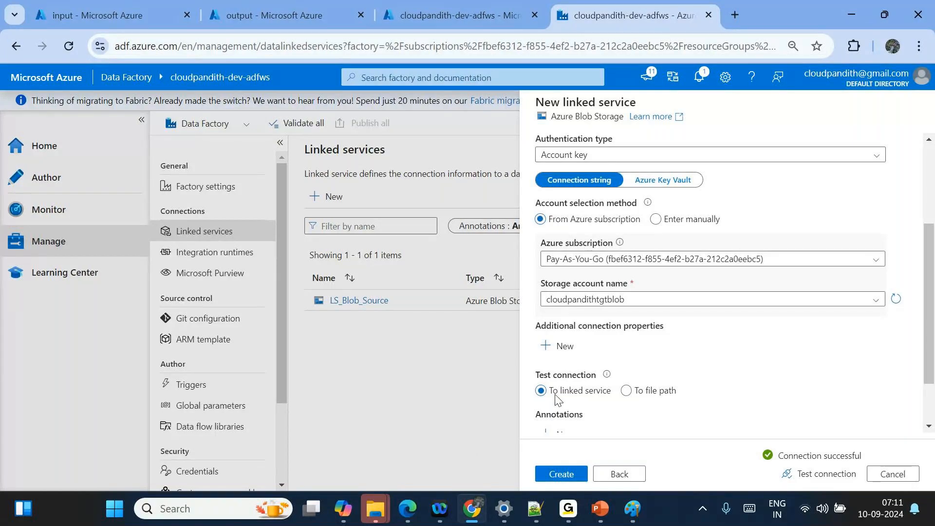
scroll(725, 395, down, 2)
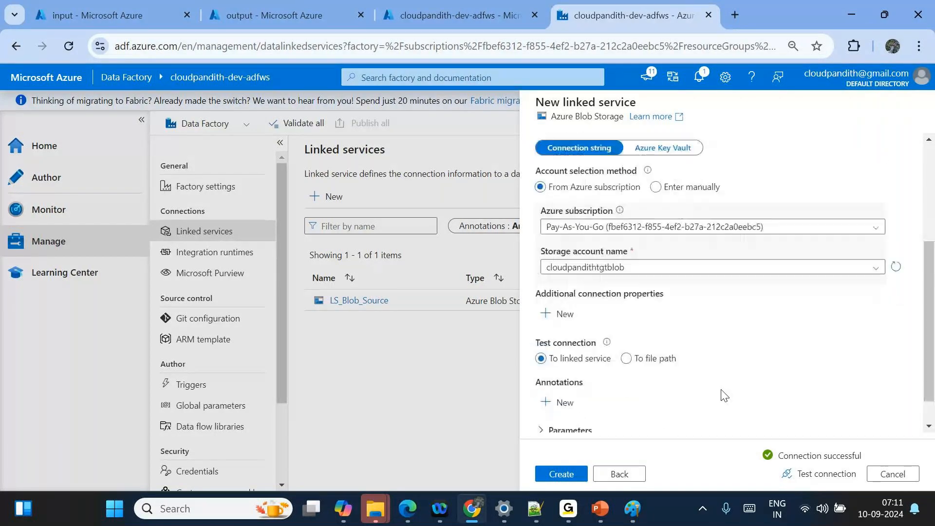
click(724, 395)
scroll(601, 393, down, 1)
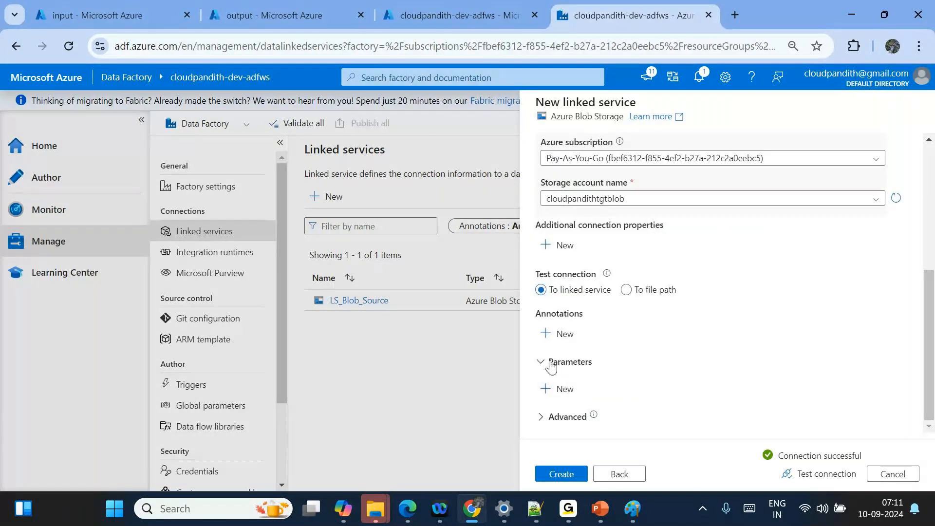
click(551, 366)
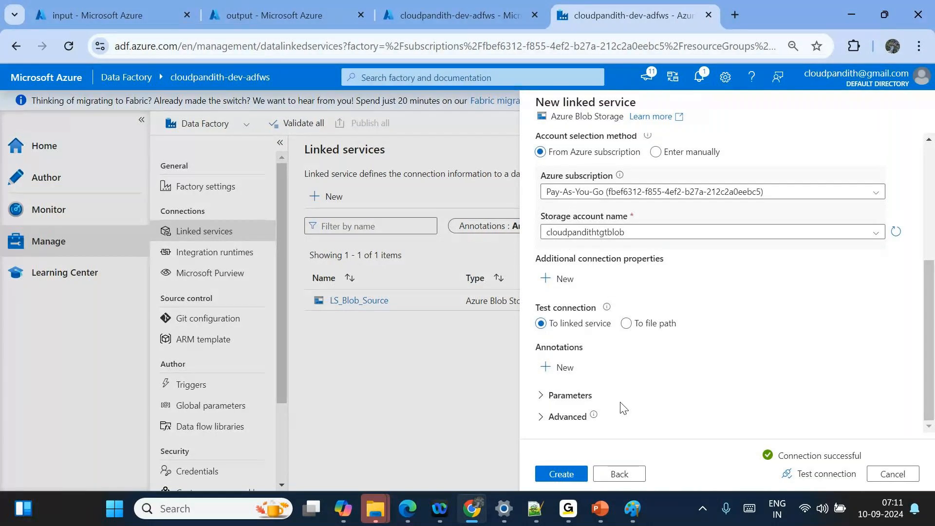
scroll(623, 408, up, 2)
scroll(750, 349, up, 3)
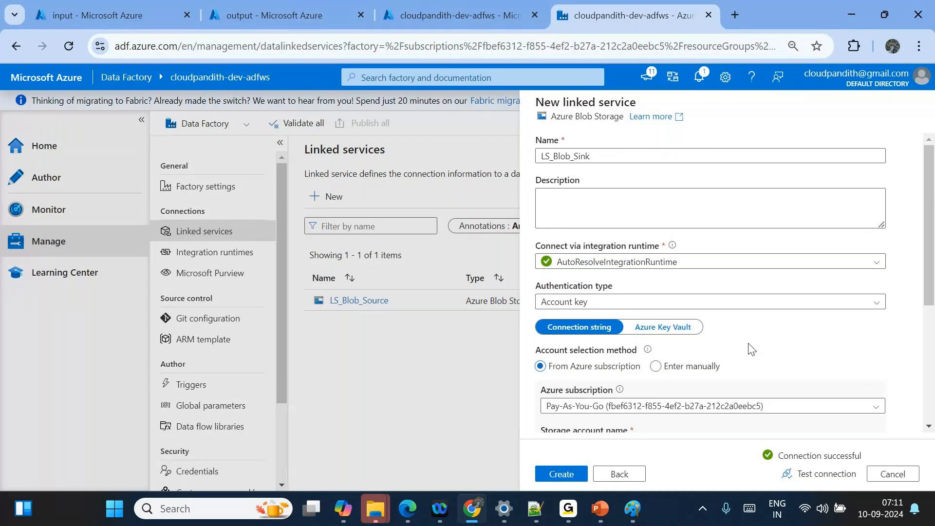
scroll(750, 350, down, 1)
scroll(752, 351, up, 1)
scroll(736, 388, down, 3)
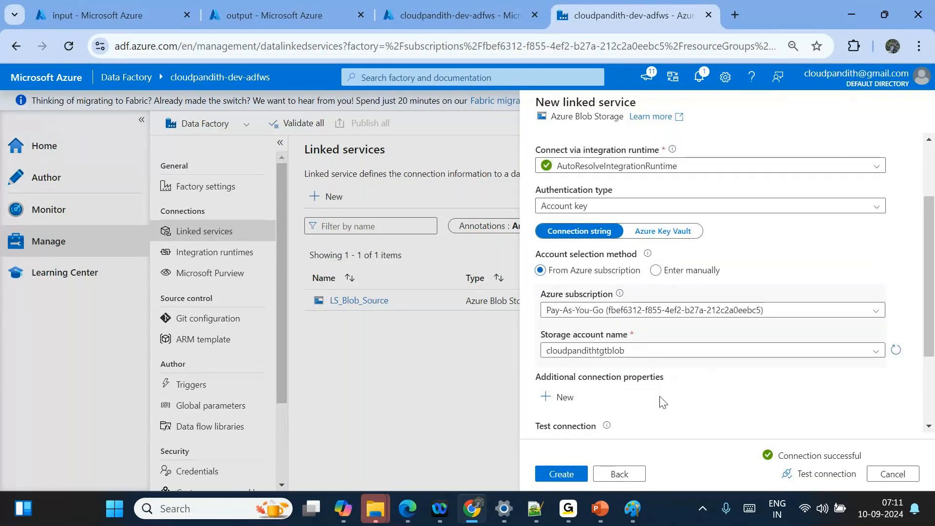
scroll(662, 402, down, 1)
scroll(662, 401, up, 1)
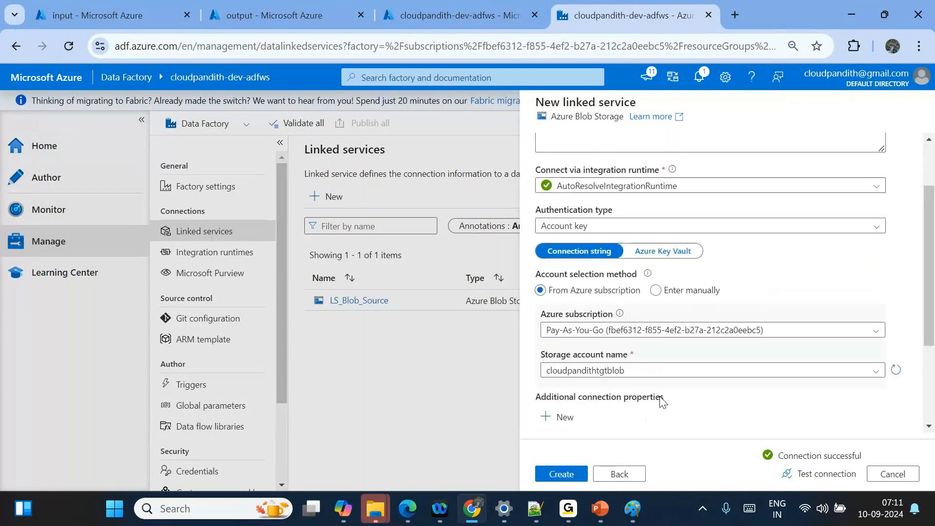
click(561, 475)
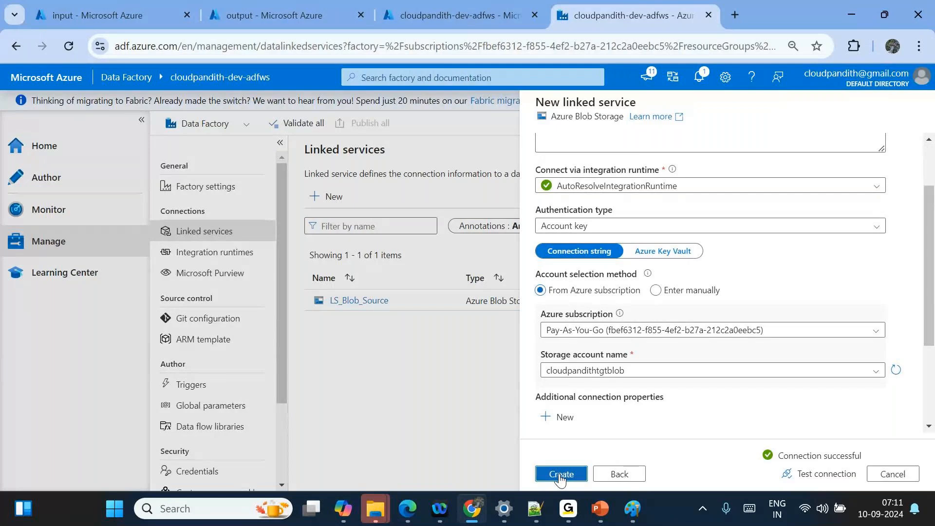
scroll(674, 423, down, 3)
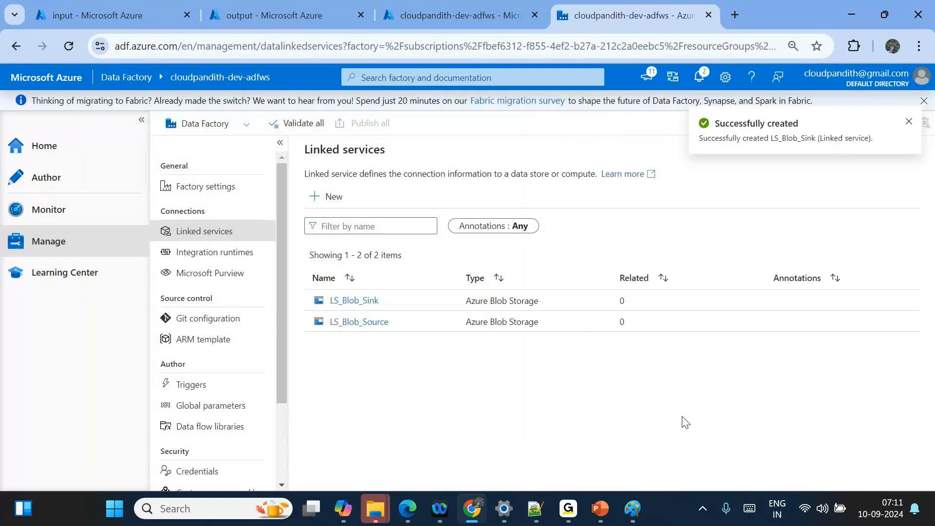
Open the Author hub of the data factory.
click(142, 121)
click(19, 121)
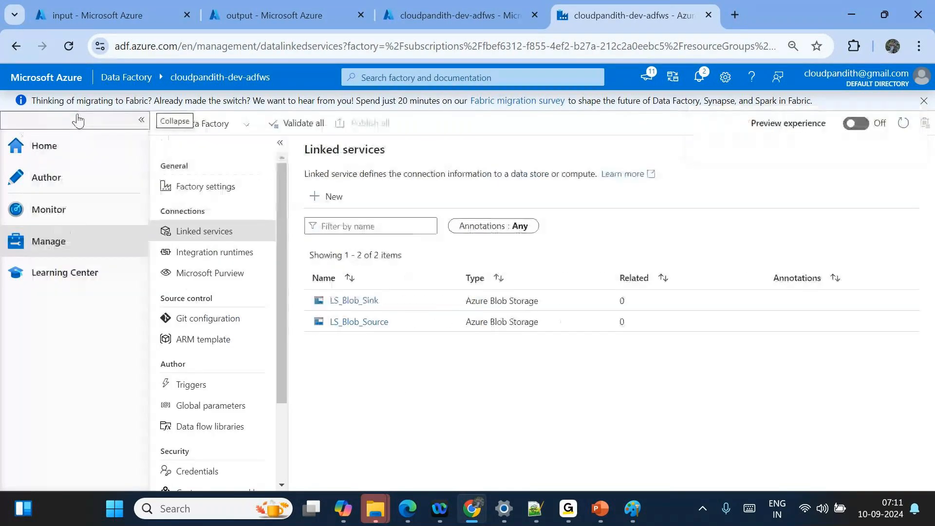
click(66, 188)
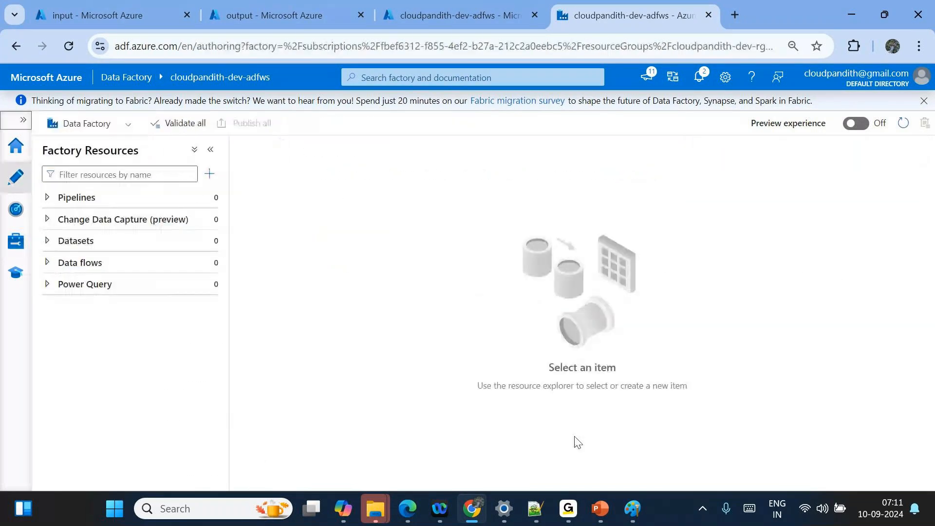
Switch to Paint and draw a second left-pointing block arrow about 133 px long from the ADF triangle to SourceBlob.
click(635, 515)
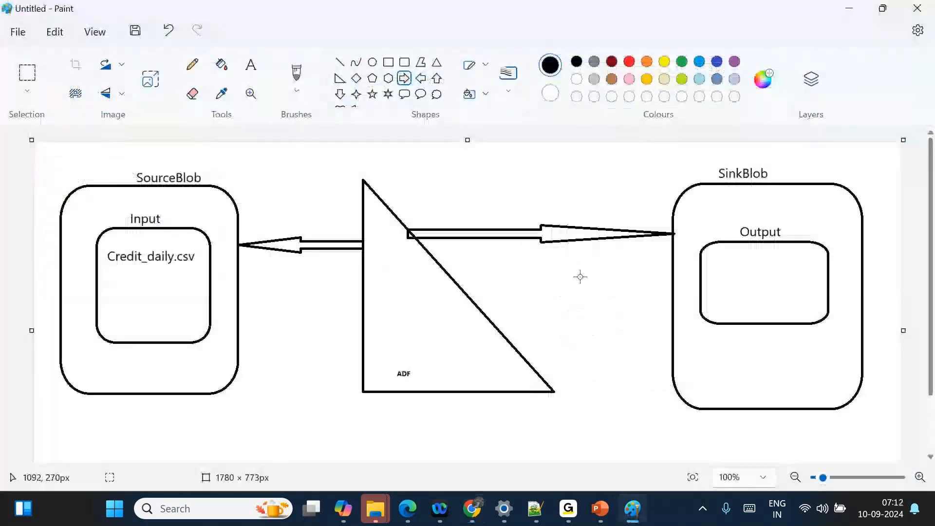
click(420, 78)
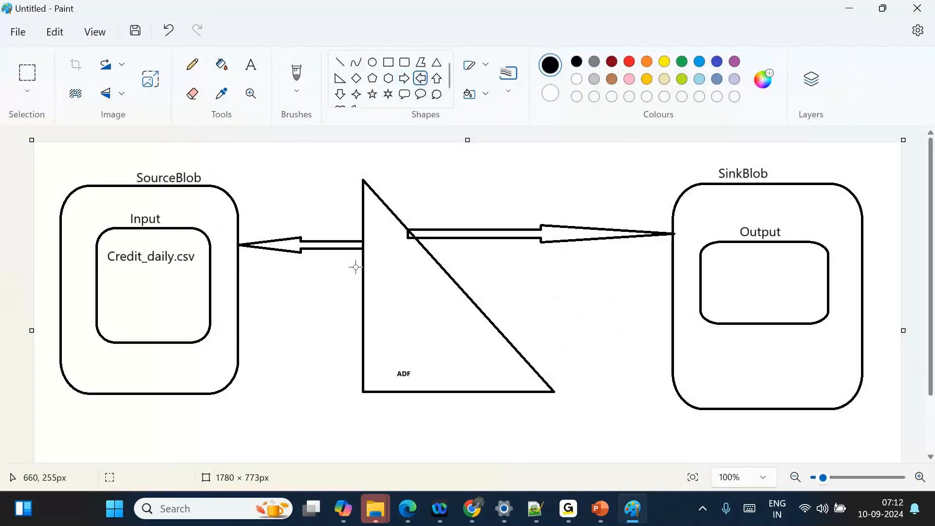
drag(363, 262, 242, 282)
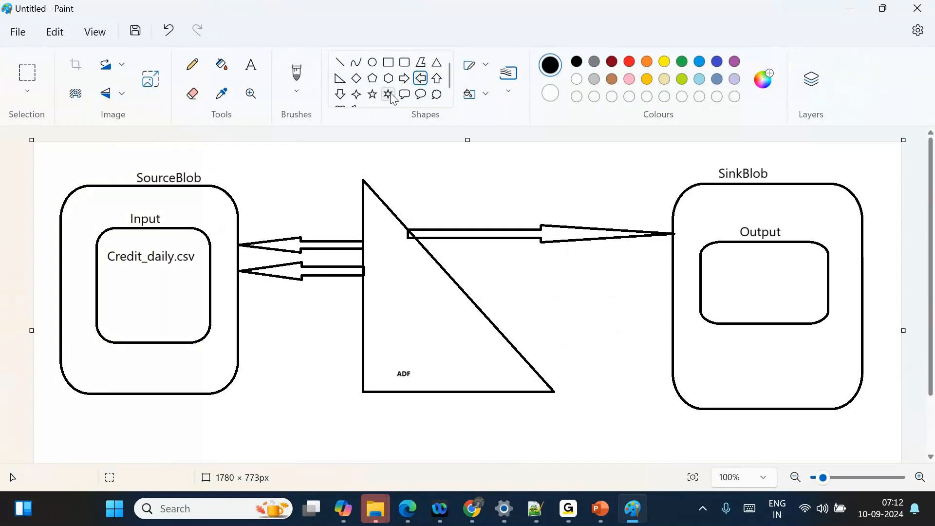
Draw a second right-pointing block arrow about 475 px long from the ADF triangle to the SinkBlob box.
click(404, 79)
drag(440, 263, 673, 288)
mouse_move(472, 508)
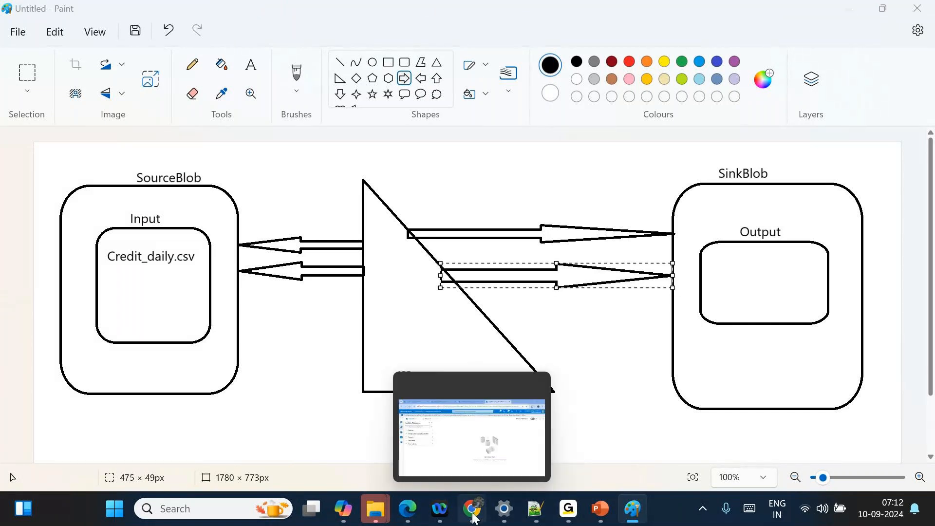
Return to the browser, start a new dataset and choose the Azure Blob Storage data store.
click(487, 441)
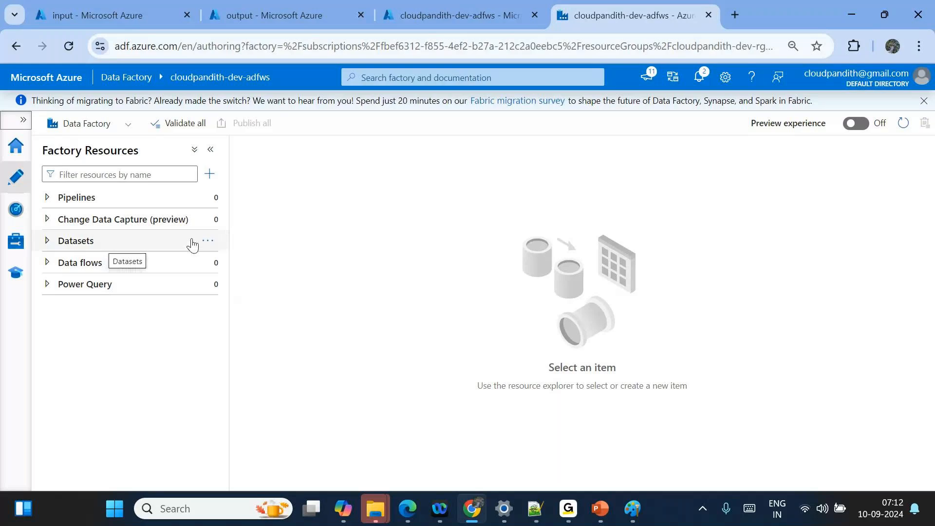
click(210, 242)
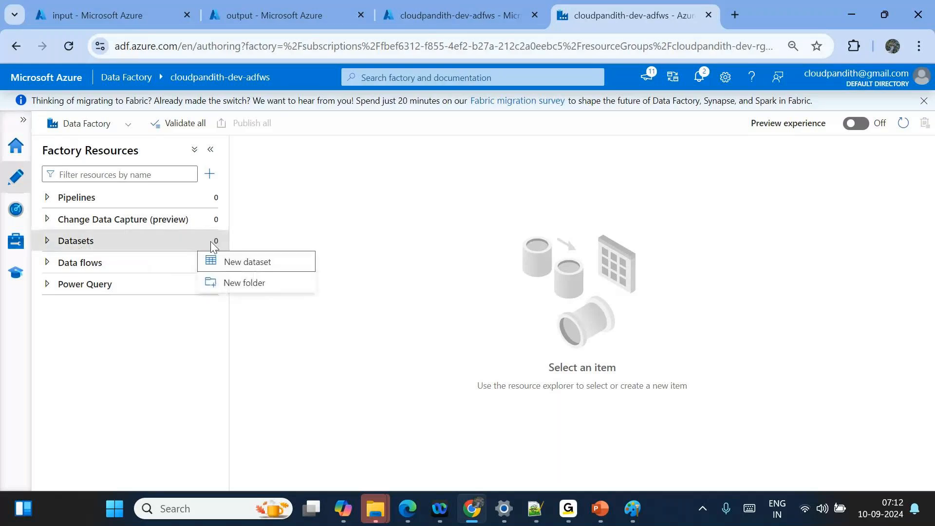
click(256, 269)
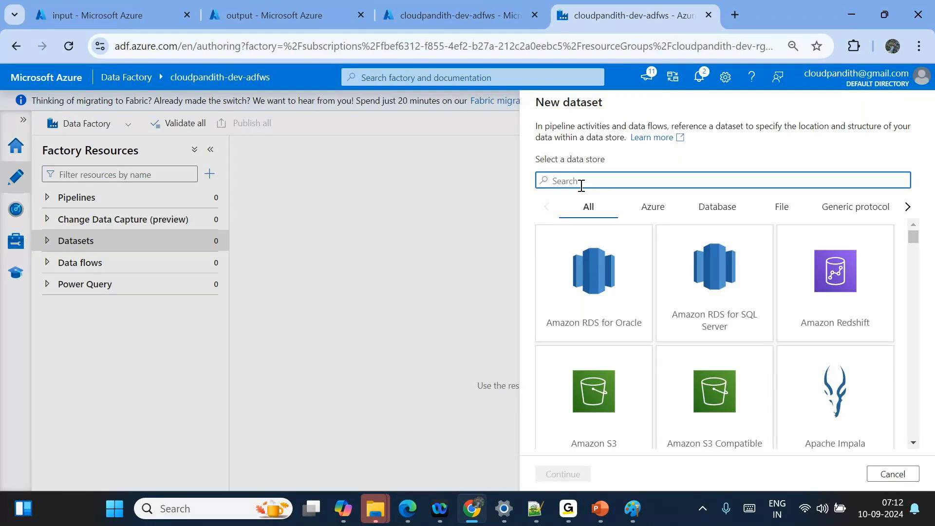
text(blo)
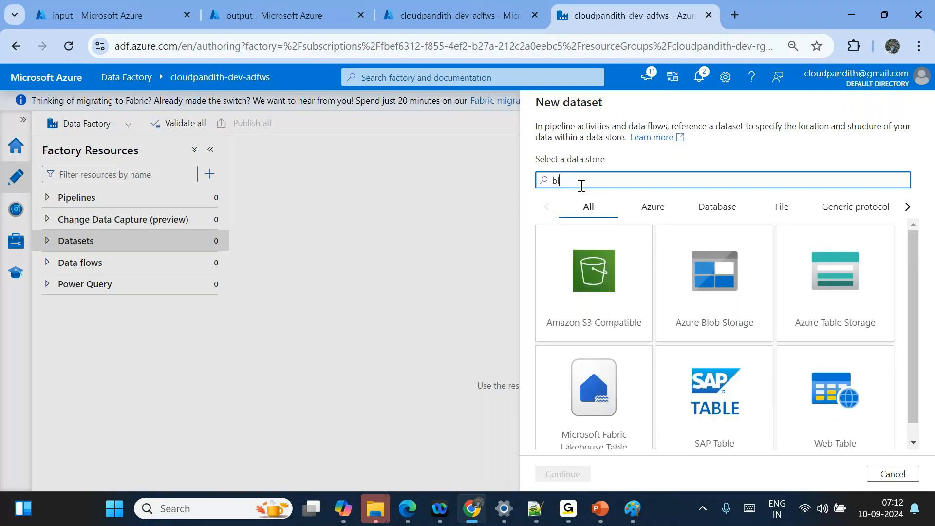
key(BackSpace)
key(BackSpace)
key(BackSpace)
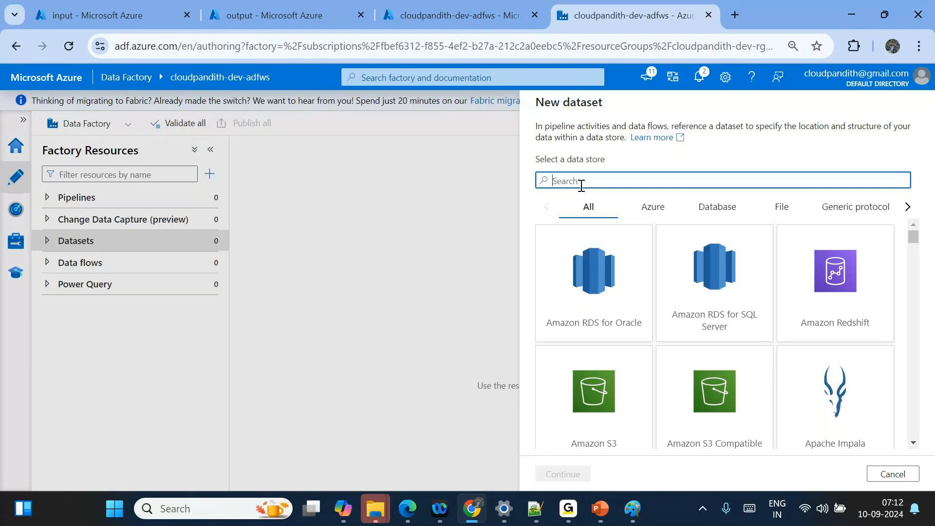
text(blob)
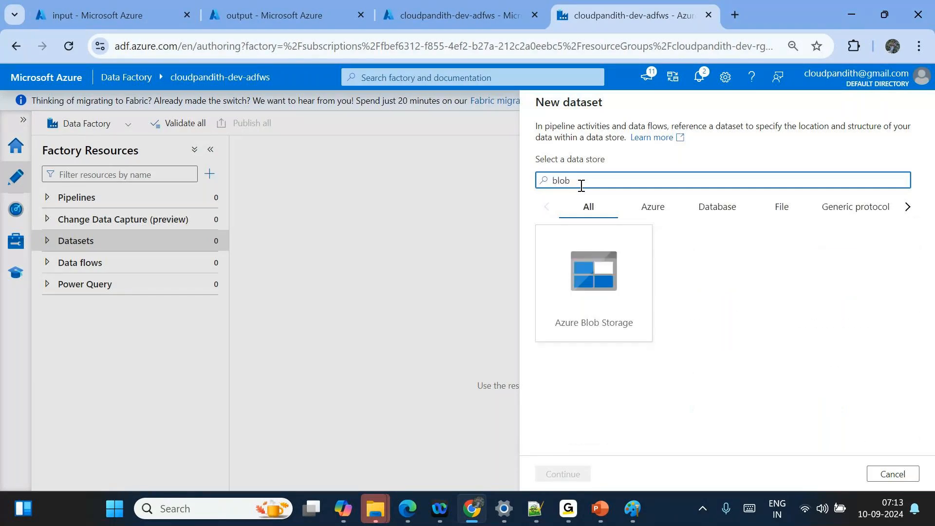
double_click(584, 287)
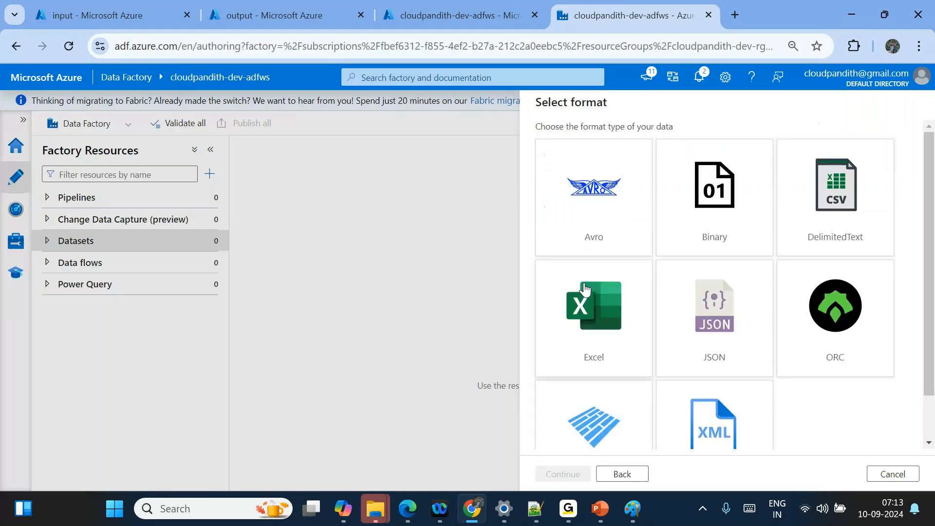
Choose the Binary format for the new dataset.
scroll(606, 416, down, 2)
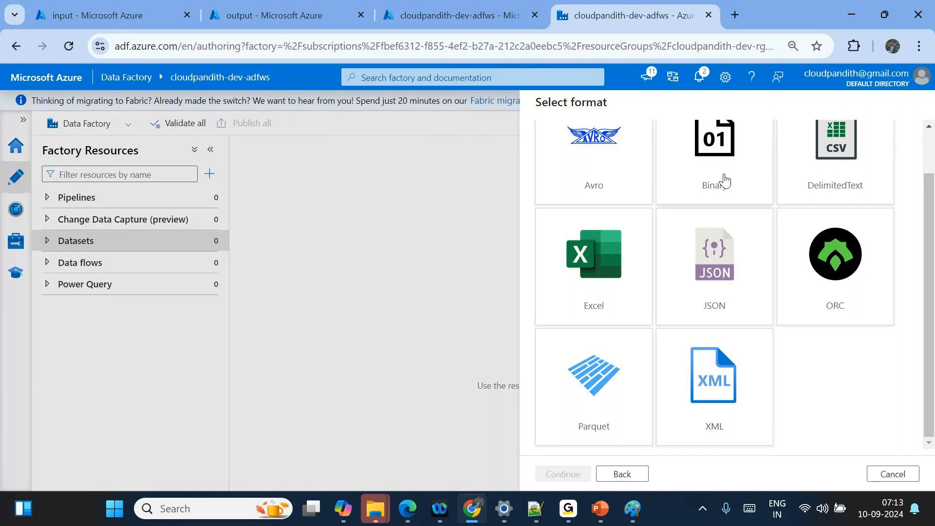
scroll(766, 184, up, 1)
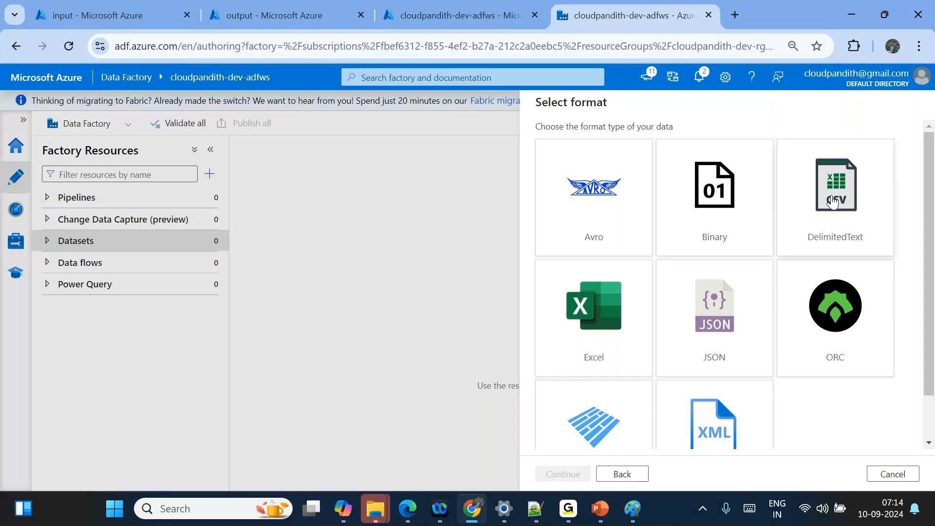
double_click(712, 201)
Name the dataset DS_Blob_Source.
click(611, 145)
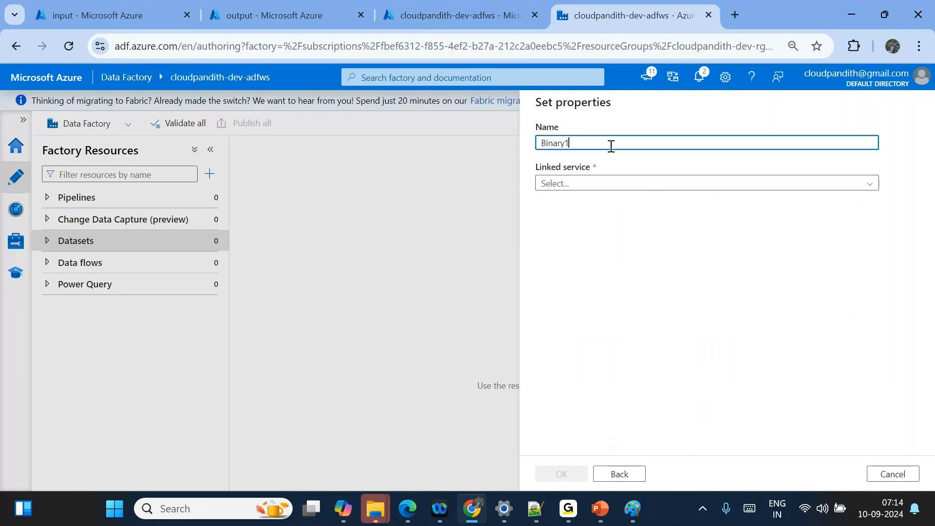
key(ctrl+a)
key(BackSpace)
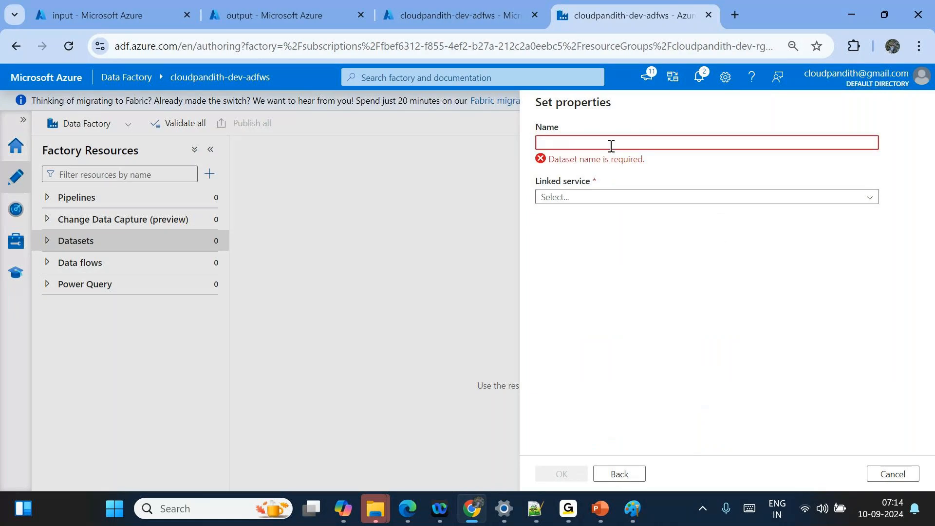
text(DS_Blo)
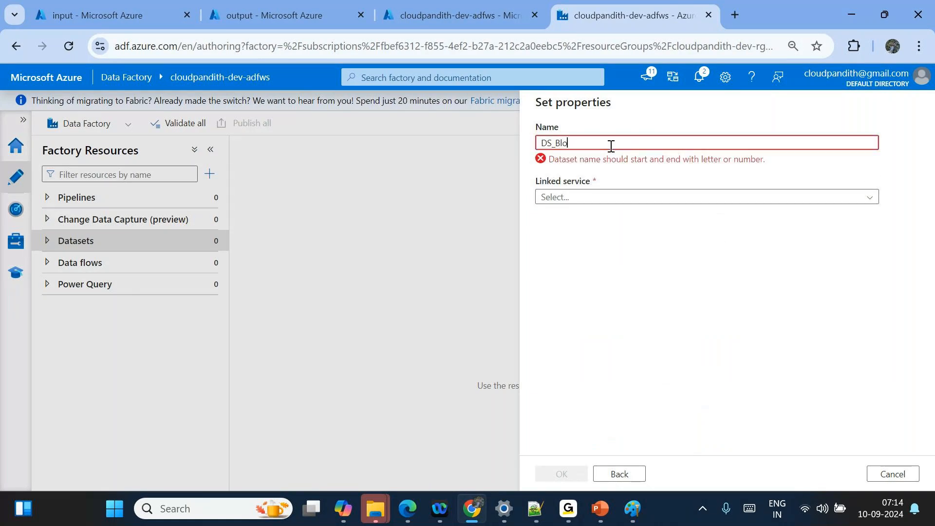
text(b_Source)
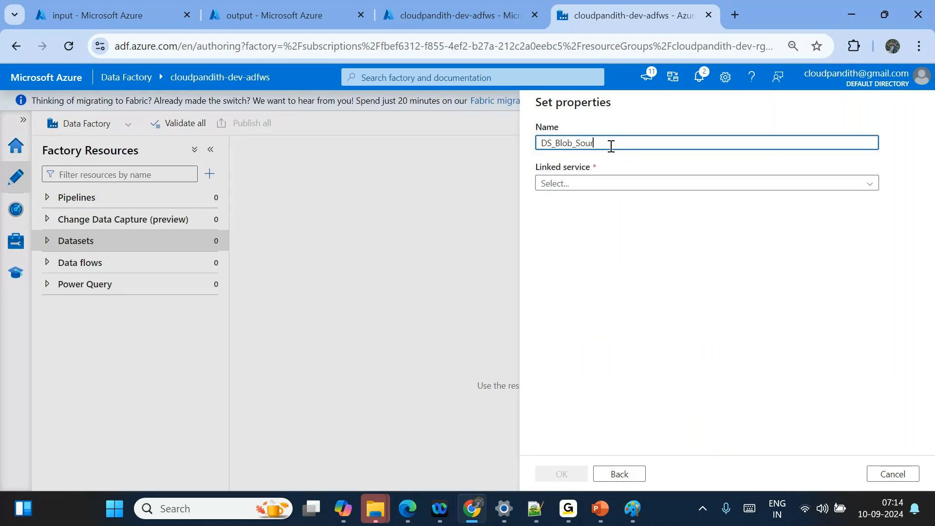
Select LS_Blob_Source as the dataset's linked service.
click(575, 184)
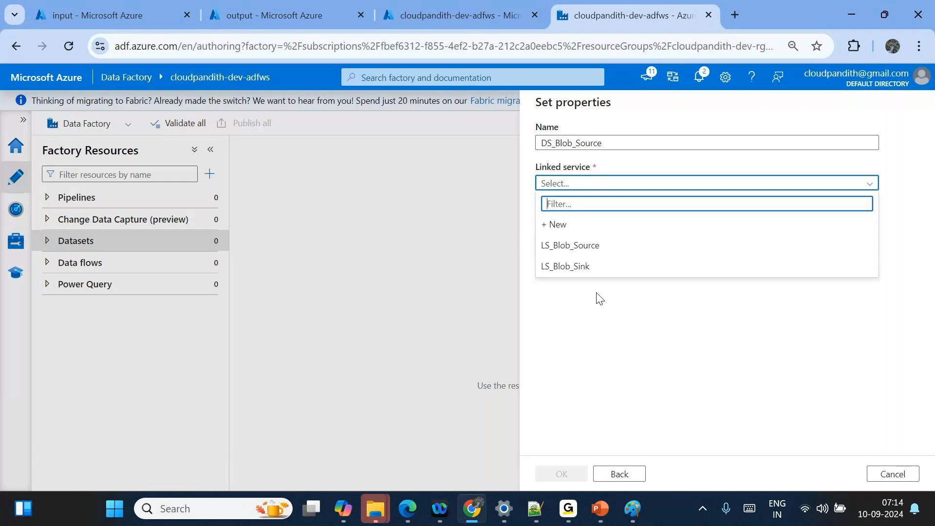
click(591, 253)
click(555, 142)
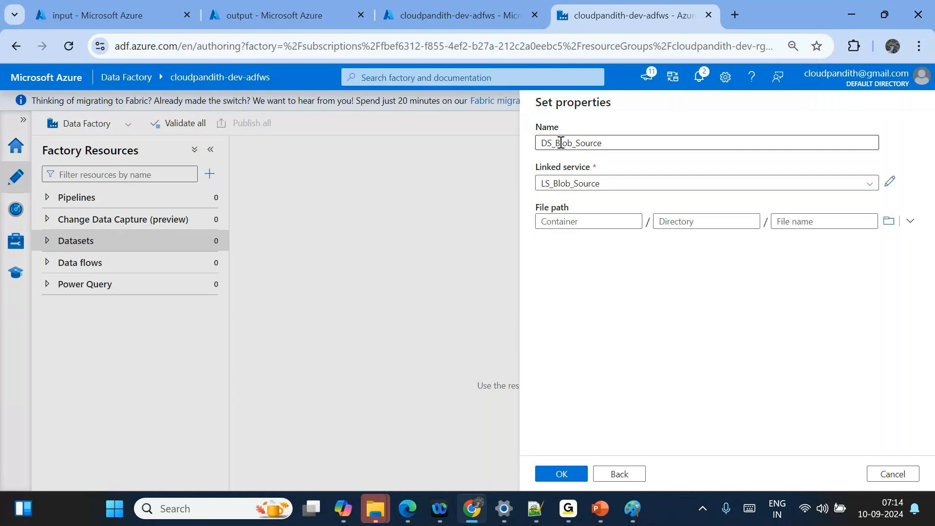
double_click(555, 142)
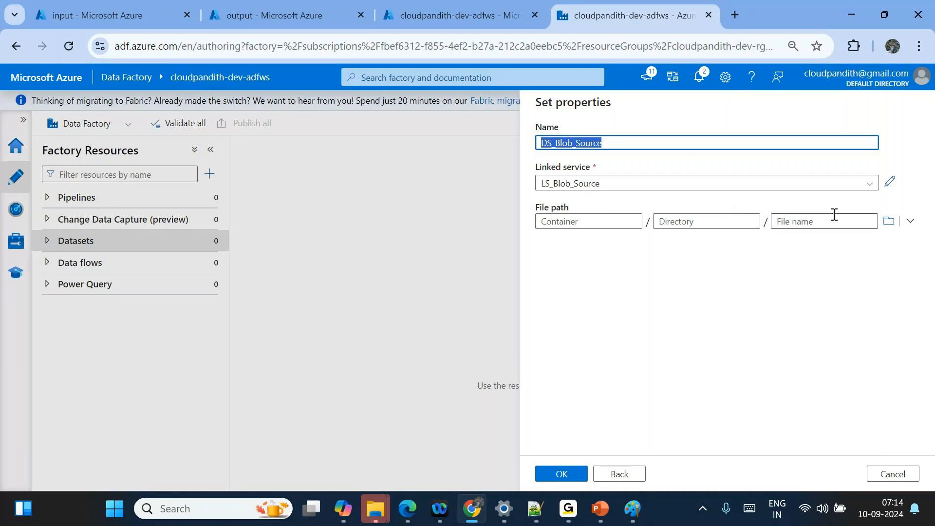
Browse the storage and set the dataset's file path container to input.
click(889, 223)
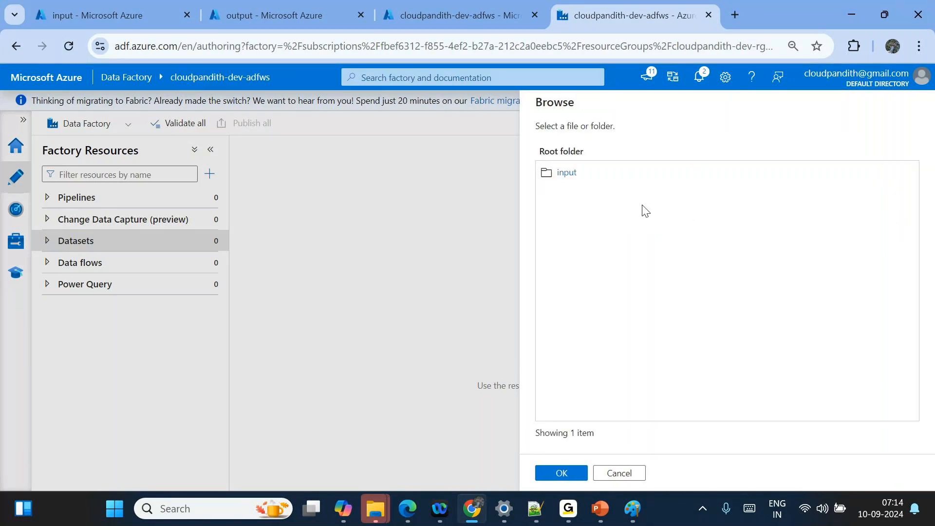
click(569, 175)
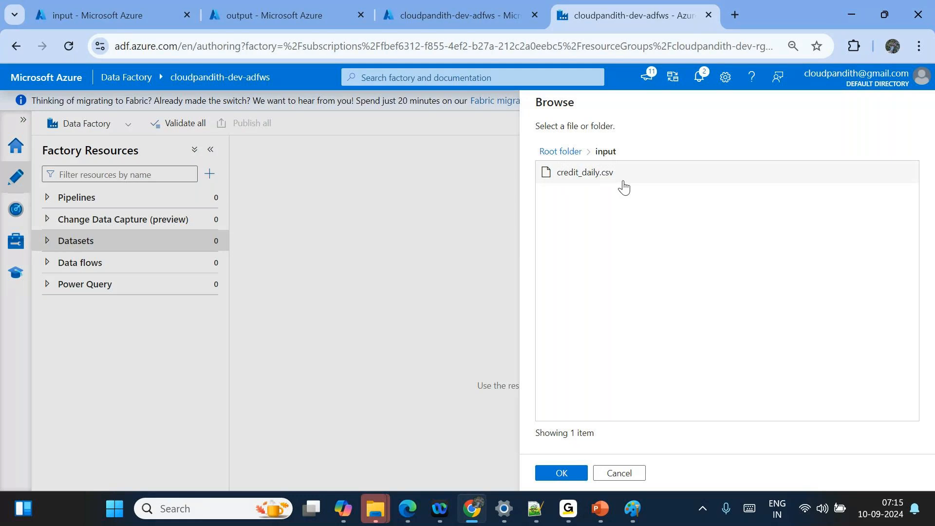
click(563, 474)
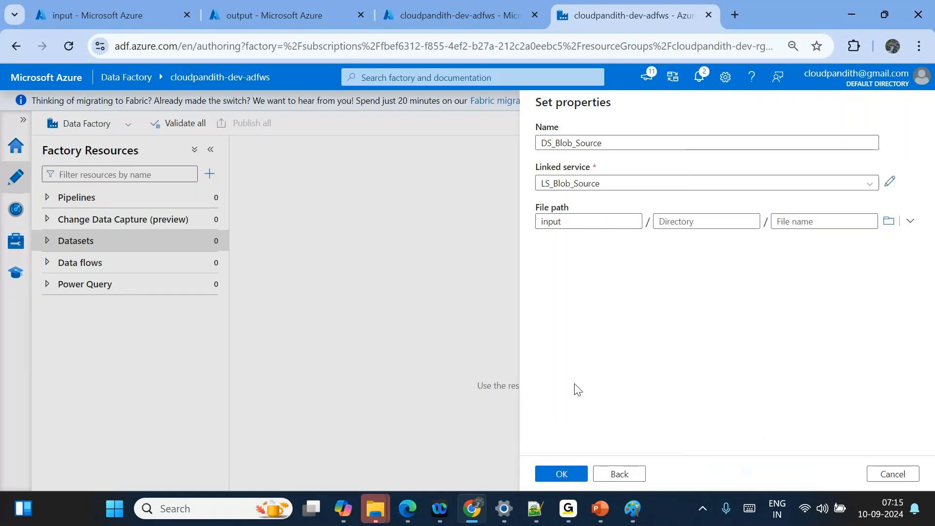
Confirm the dataset properties to create the DS_Blob_Source dataset pointing to the input container.
click(788, 219)
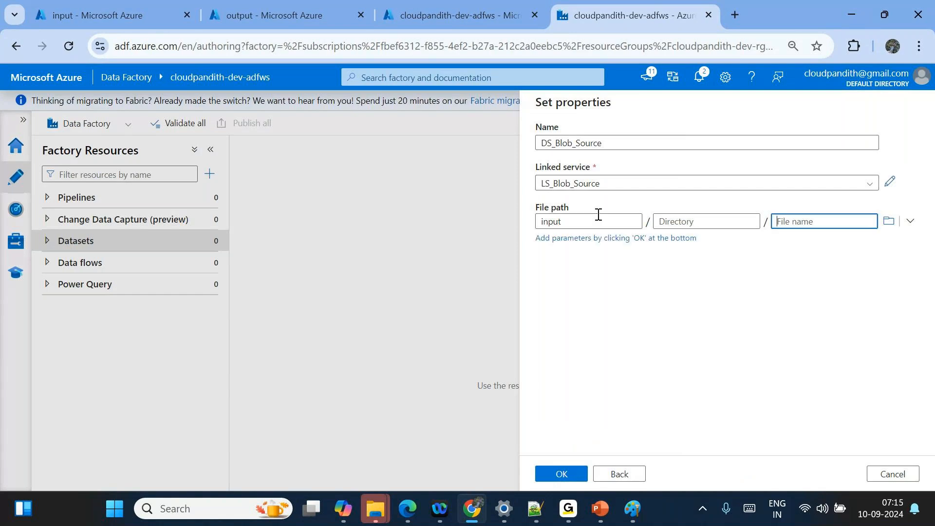
double_click(554, 220)
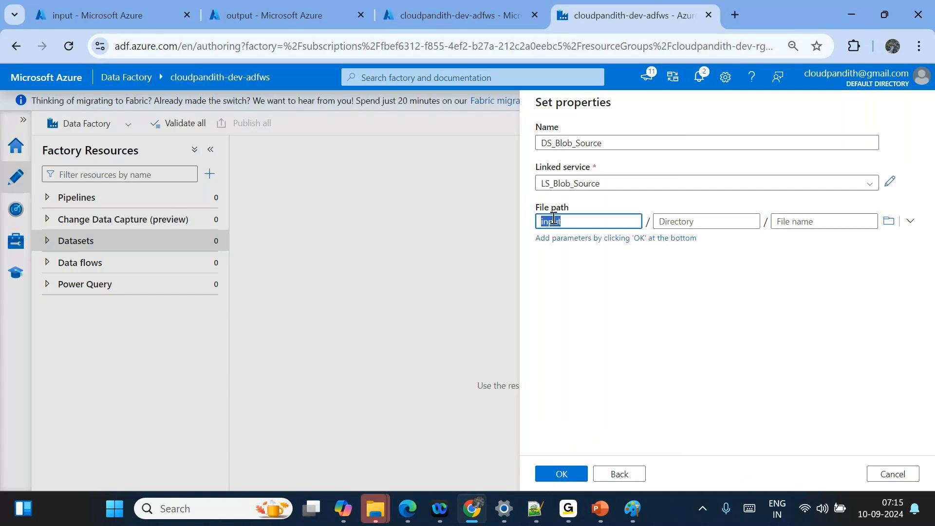
double_click(608, 298)
click(609, 303)
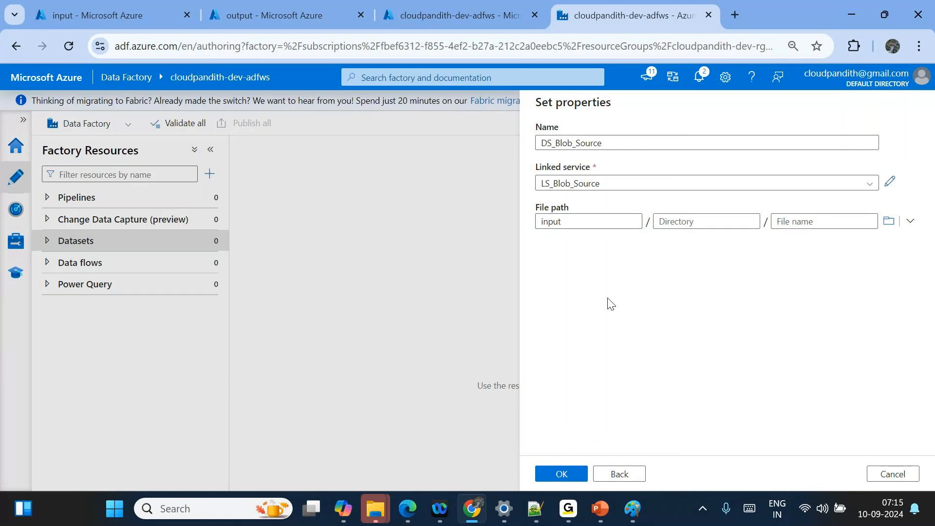
double_click(551, 221)
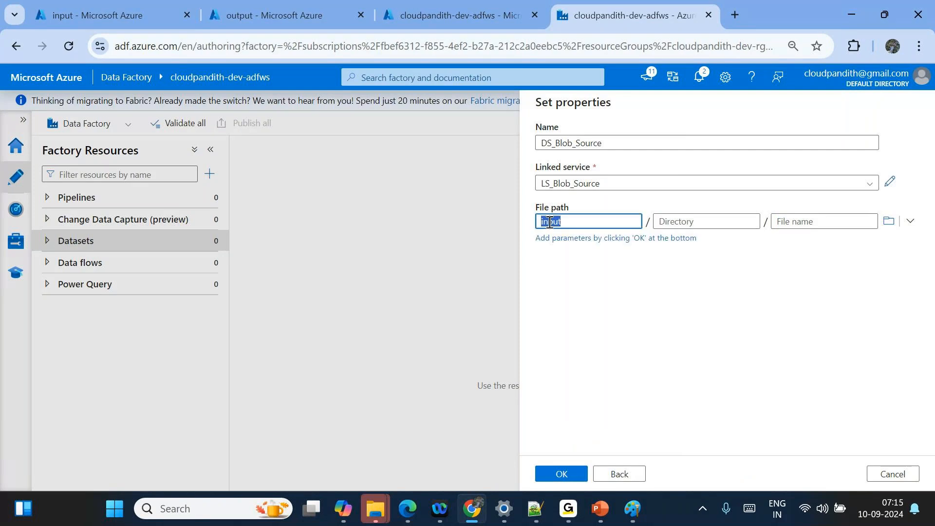
click(800, 219)
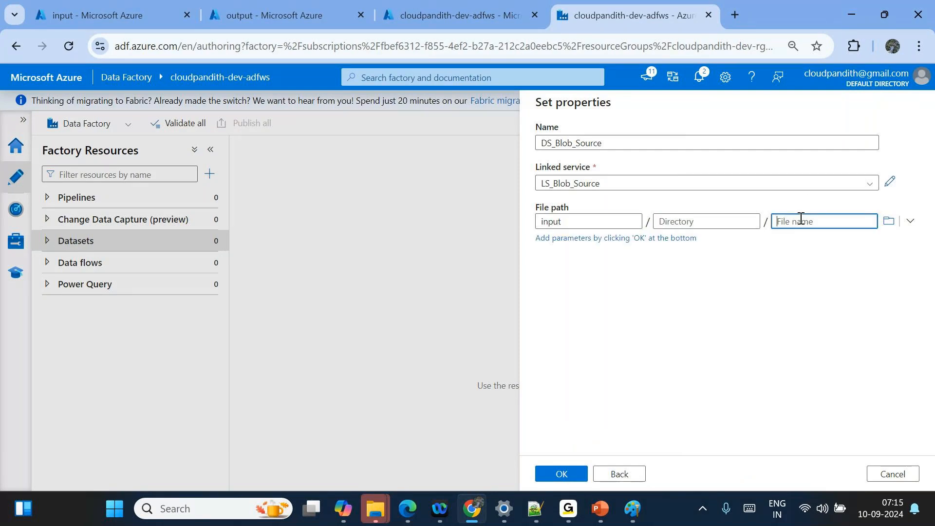
double_click(652, 300)
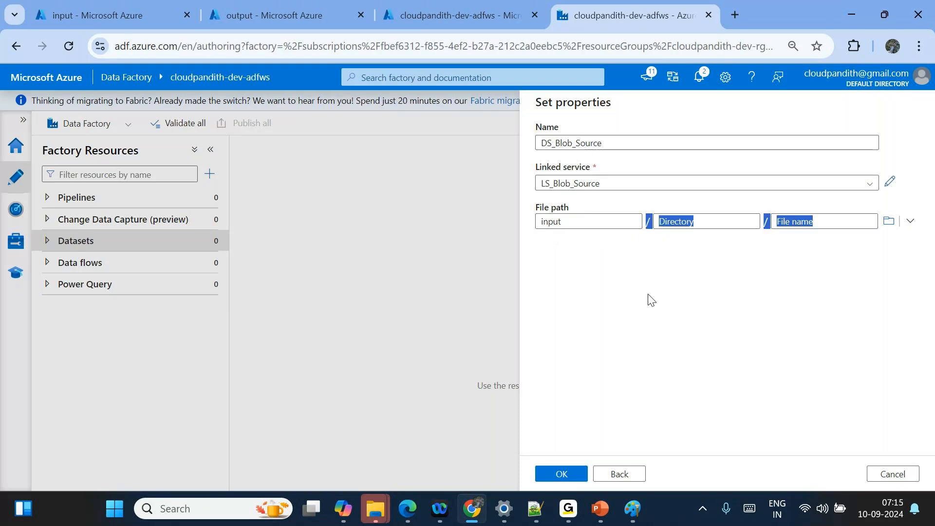
click(651, 300)
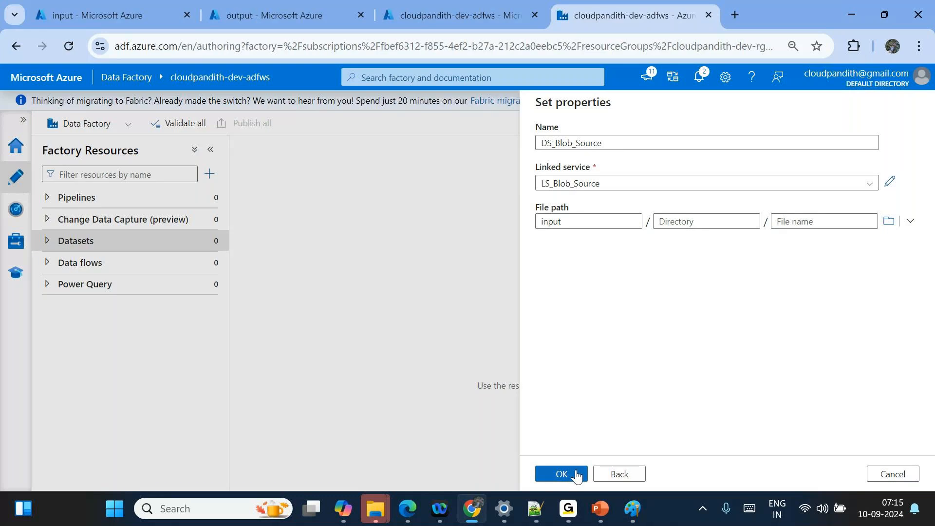
click(561, 474)
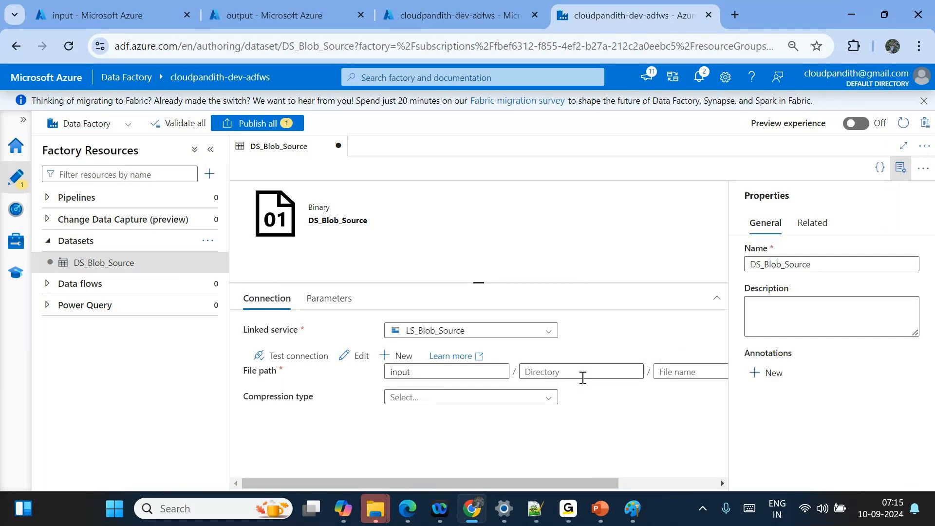
Start a second new dataset using the Azure Blob Storage data store.
click(899, 167)
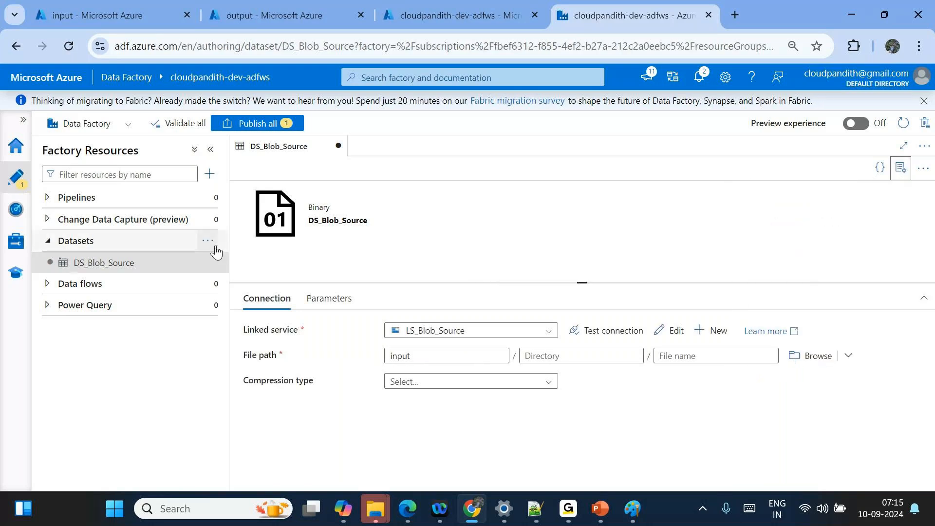
click(207, 241)
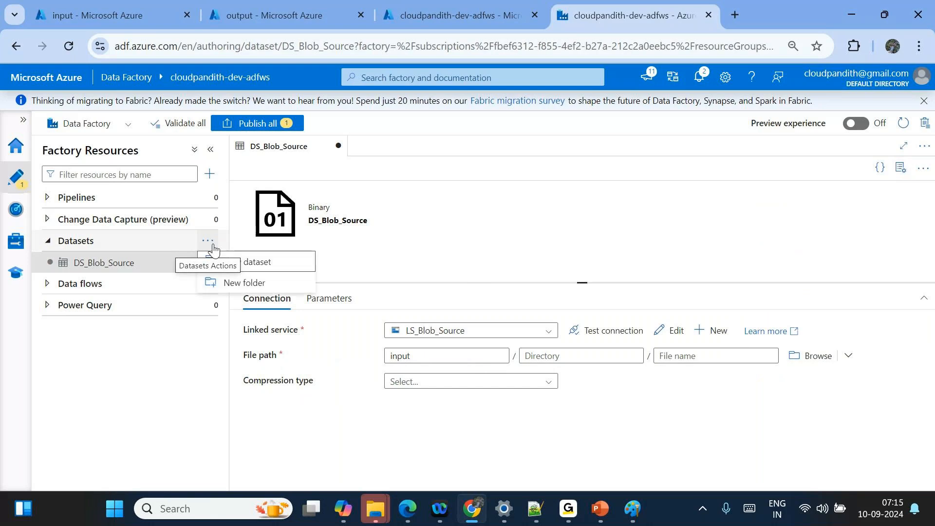
click(246, 263)
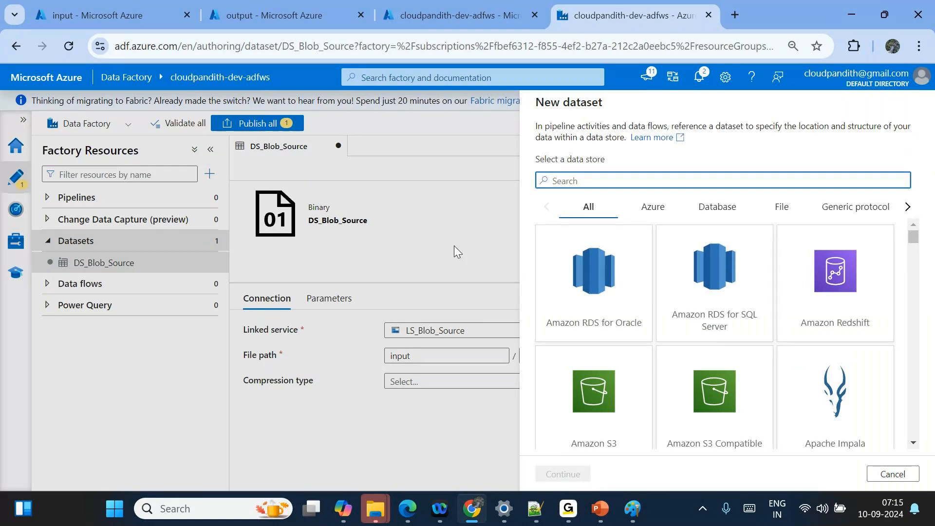
text(BLOB)
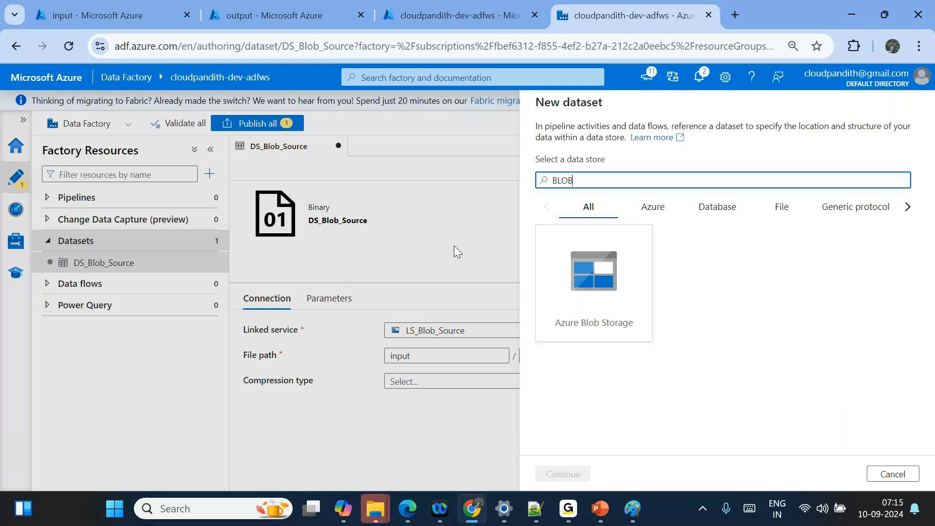
click(606, 311)
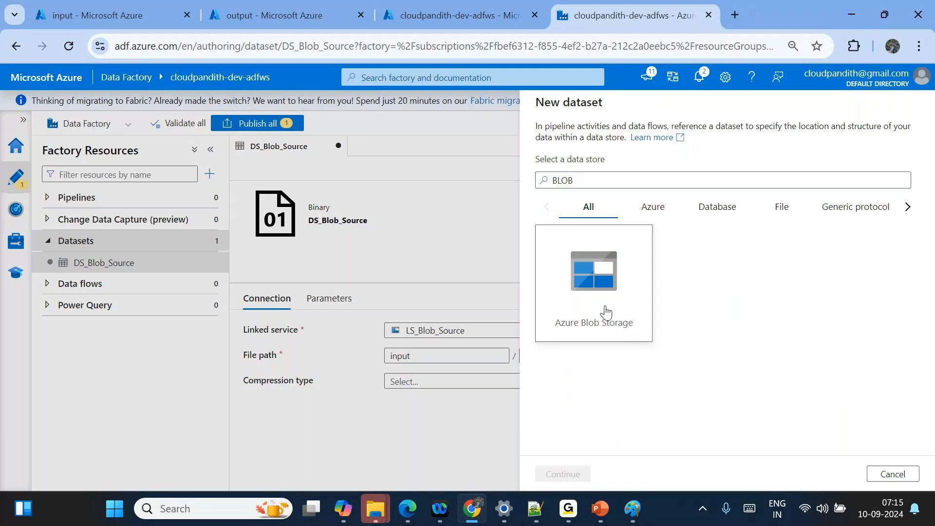
double_click(605, 312)
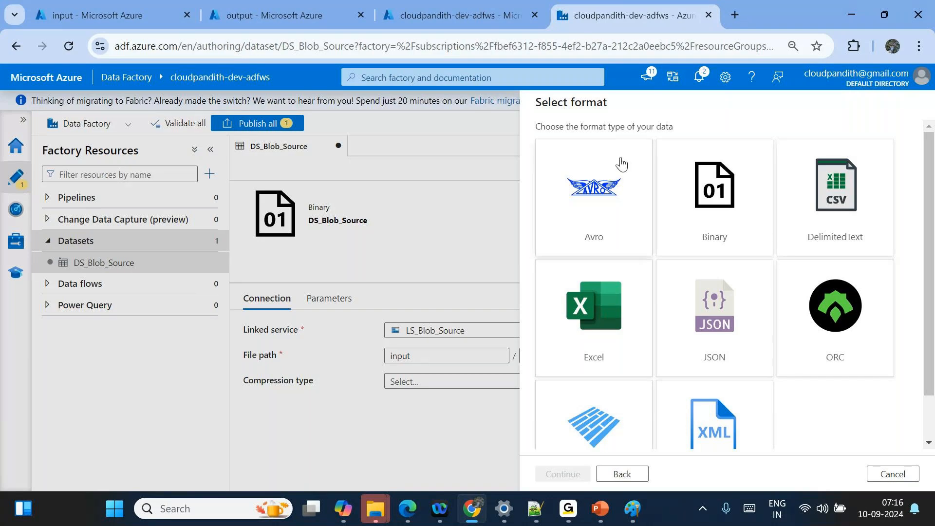
Choose the Binary format and name the new dataset DS_Blob_Sink.
click(720, 197)
text(DS_)
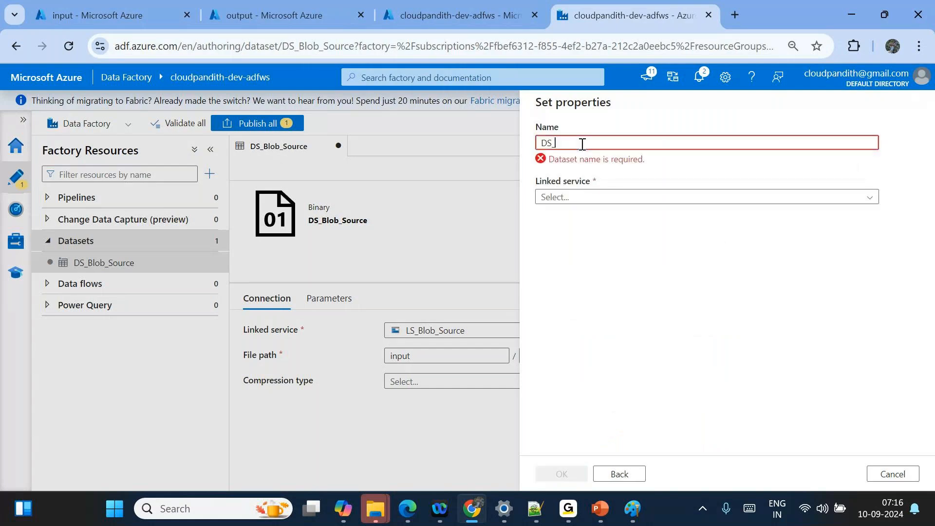
text(A)
text(B)
key(BackSpace)
key(BackSpace)
text(Blob_Sink)
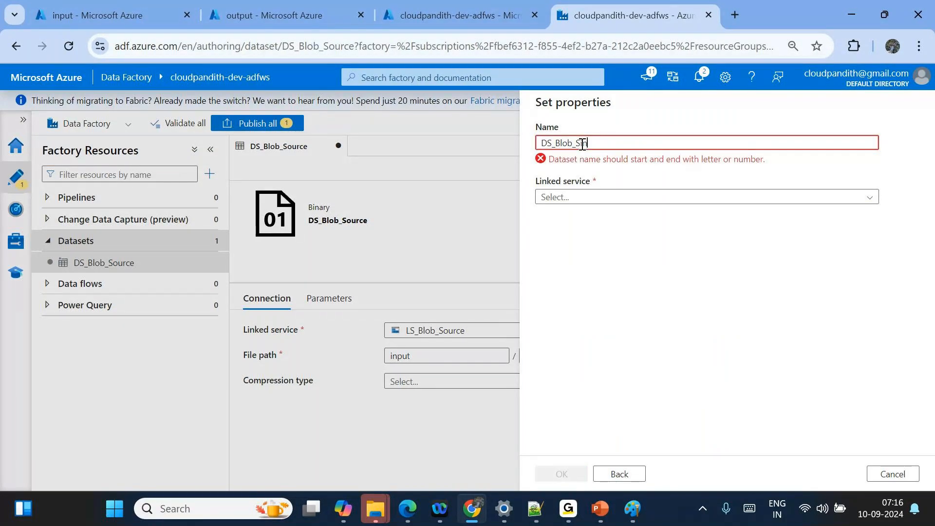
Link DS_Blob_Sink to LS_Blob_Sink, set its file path to the output container, and create it.
click(579, 188)
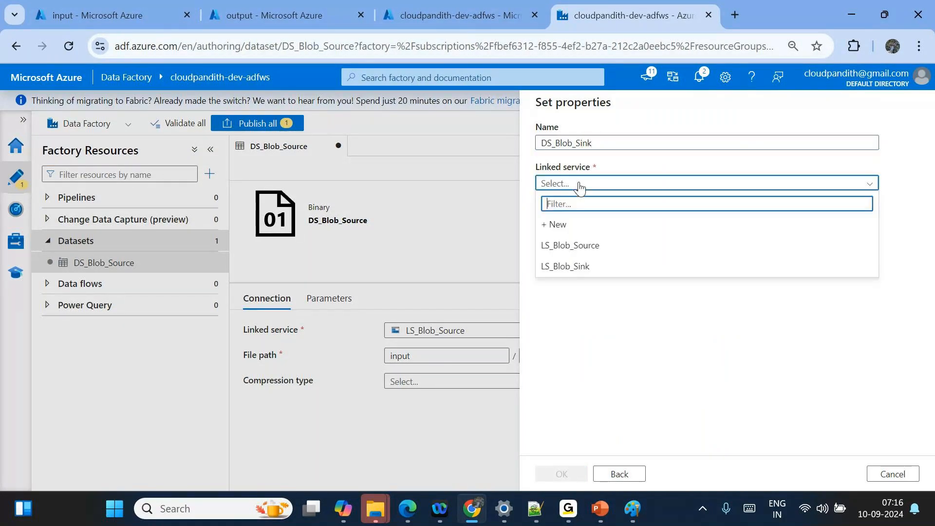
click(573, 267)
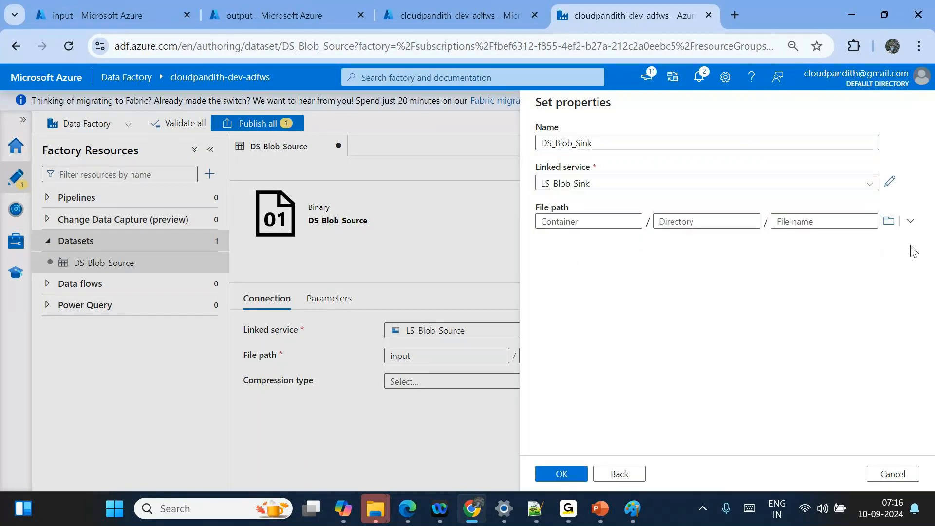
click(889, 221)
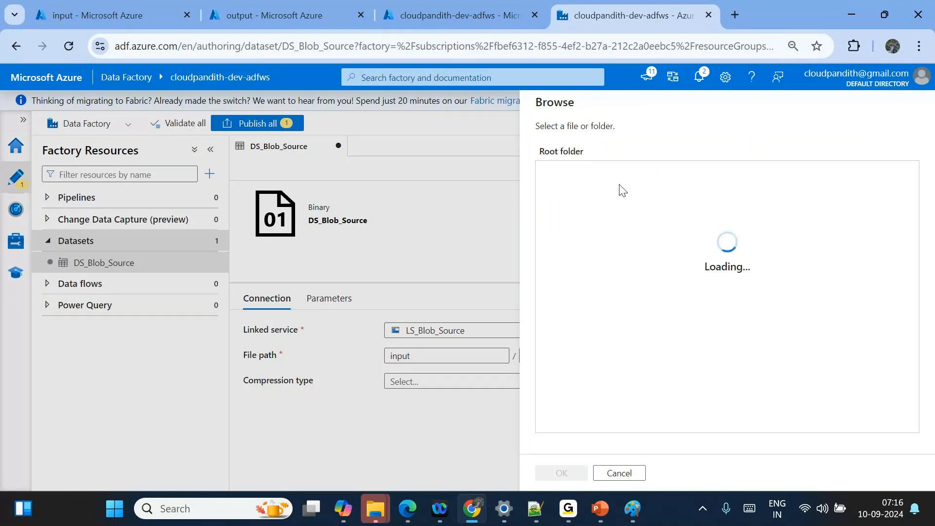
double_click(572, 178)
click(560, 475)
click(561, 473)
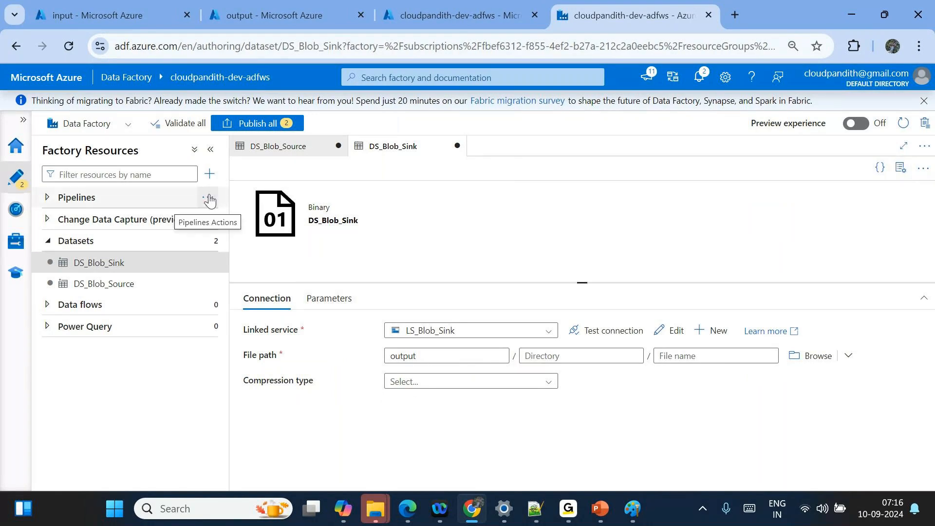
Create a new pipeline and rename it pl_DataIngestion_Daily.
click(213, 199)
click(234, 216)
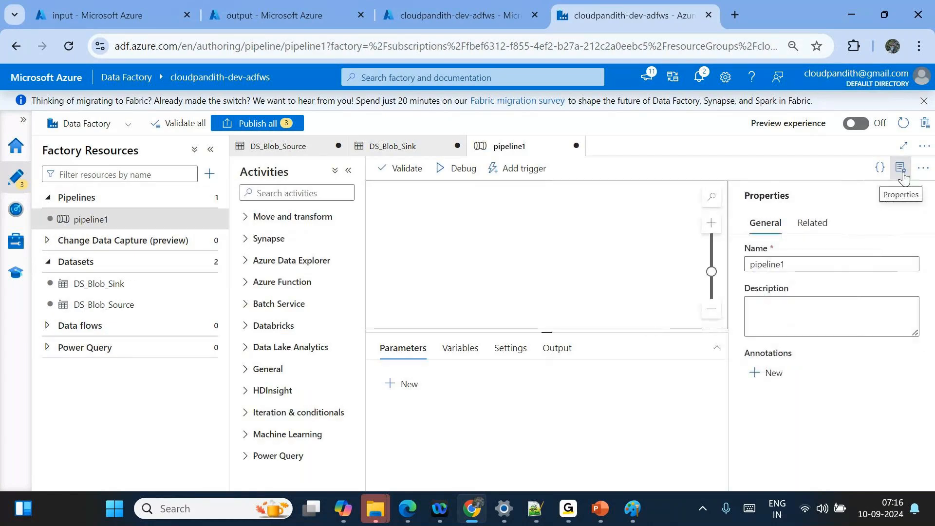
double_click(772, 265)
key(BackSpace)
text(pl)
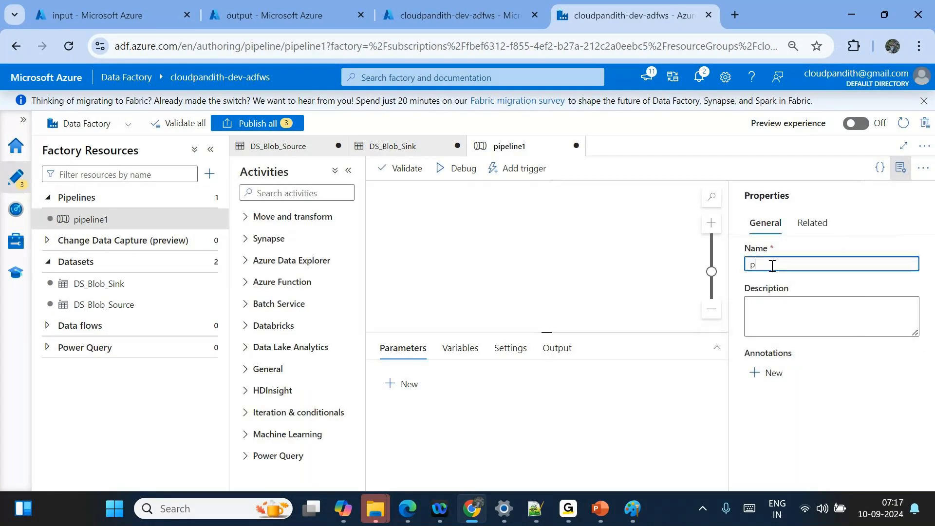
text(_DataIngestion_Daily)
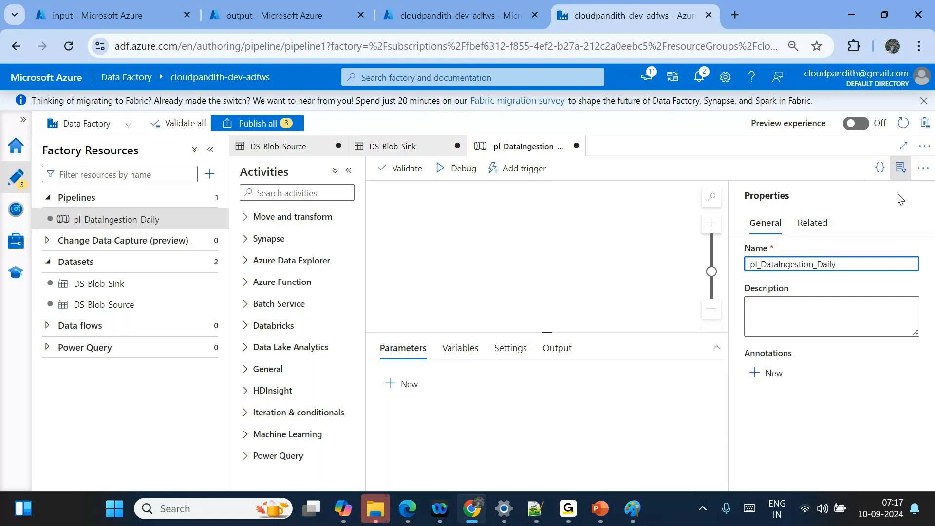
Search for the Copy data activity and add it to the pipeline canvas.
click(896, 167)
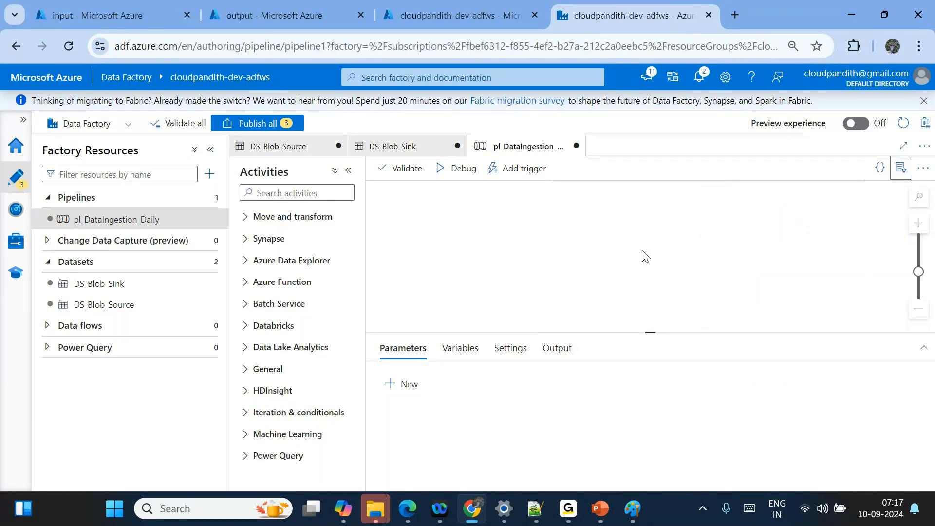
click(292, 193)
text(cop)
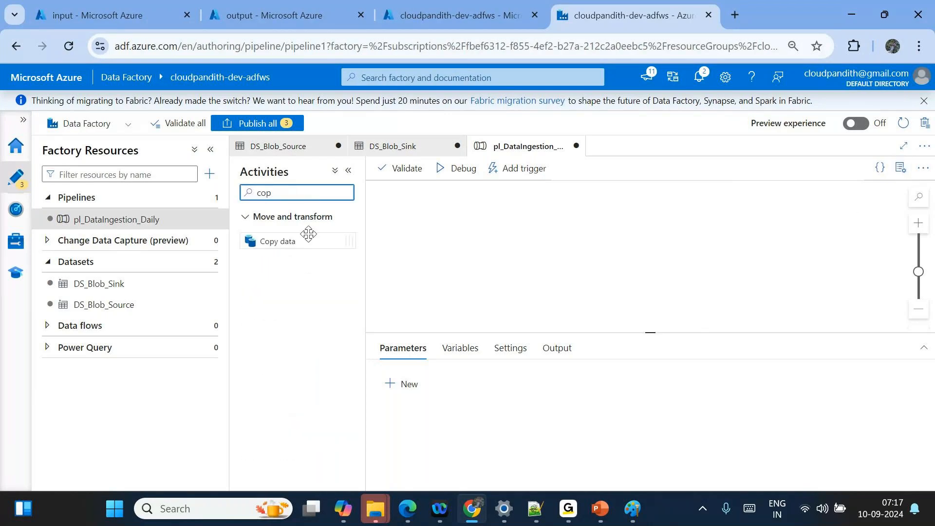
drag(283, 238, 548, 246)
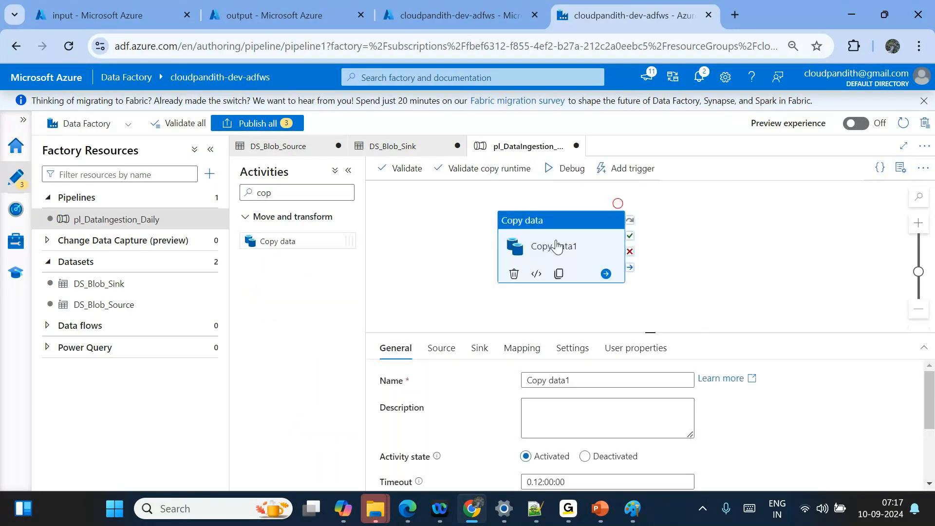
Set the copy activity's source dataset to DS_Blob_Source.
click(441, 349)
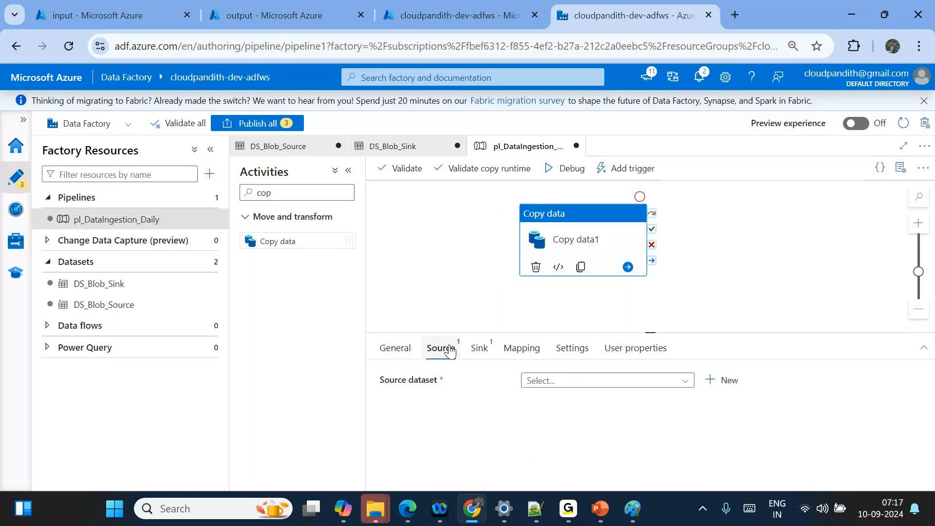
click(565, 379)
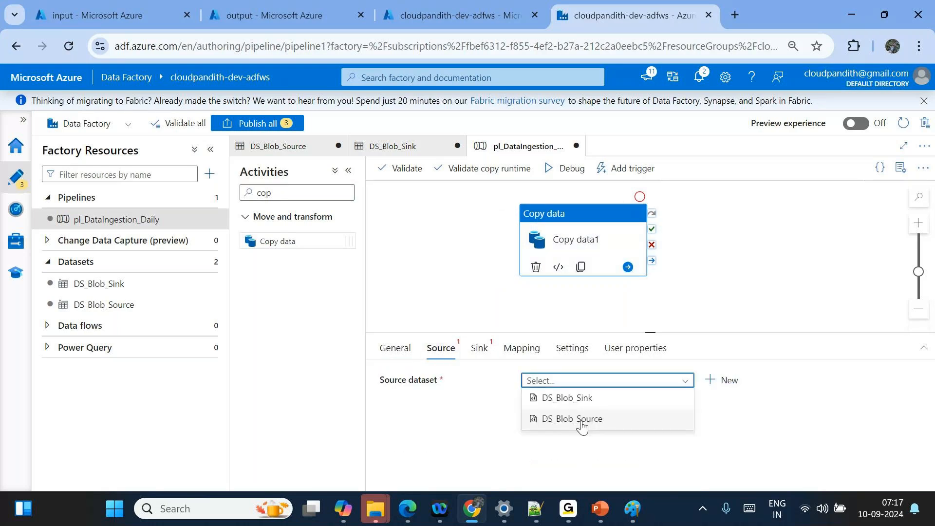
click(582, 420)
Set the copy activity's sink dataset to DS_Blob_Sink.
drag(643, 333, 637, 303)
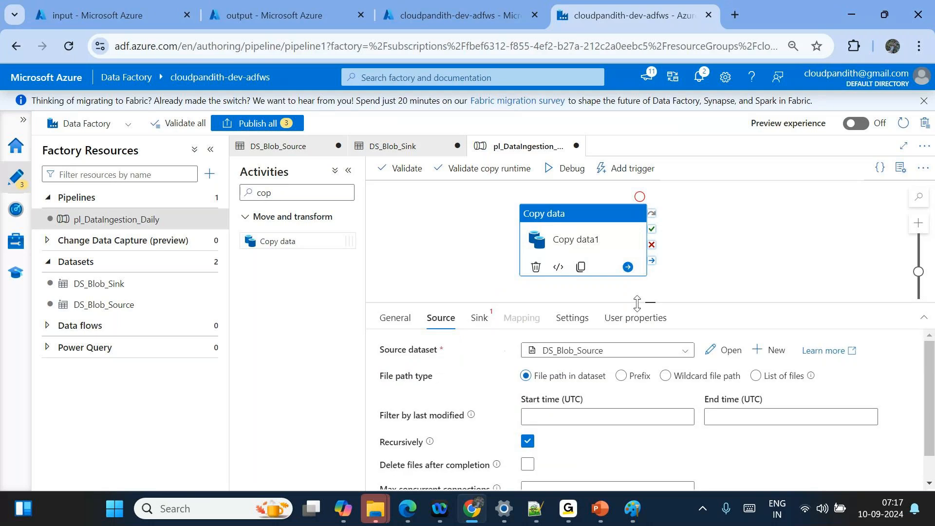
click(481, 325)
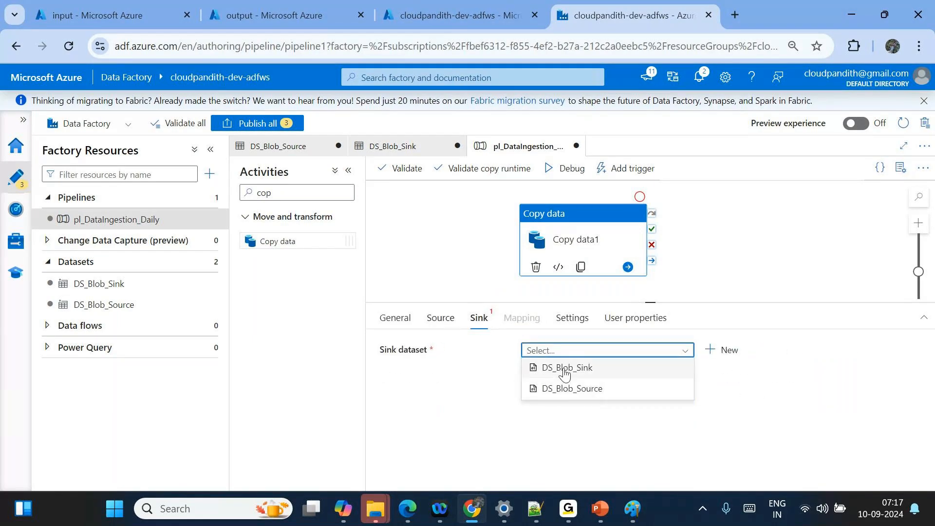
click(565, 373)
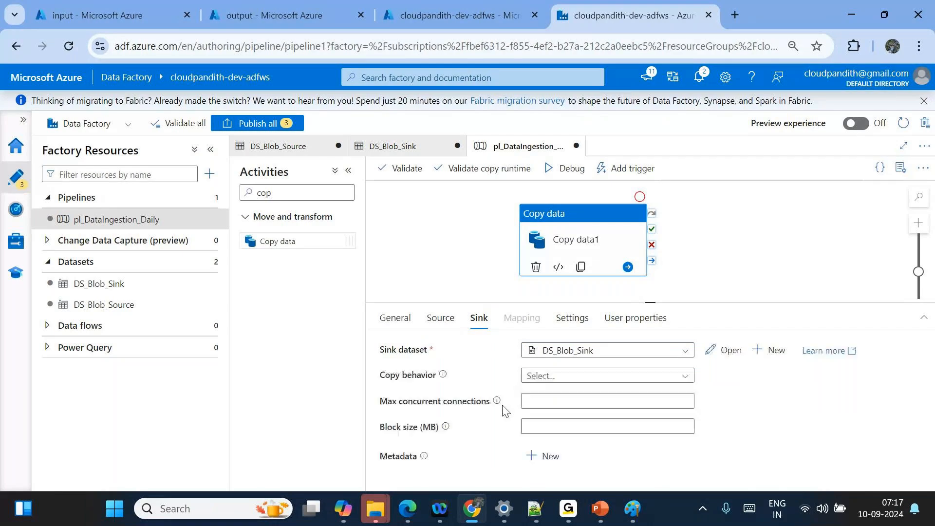
click(440, 318)
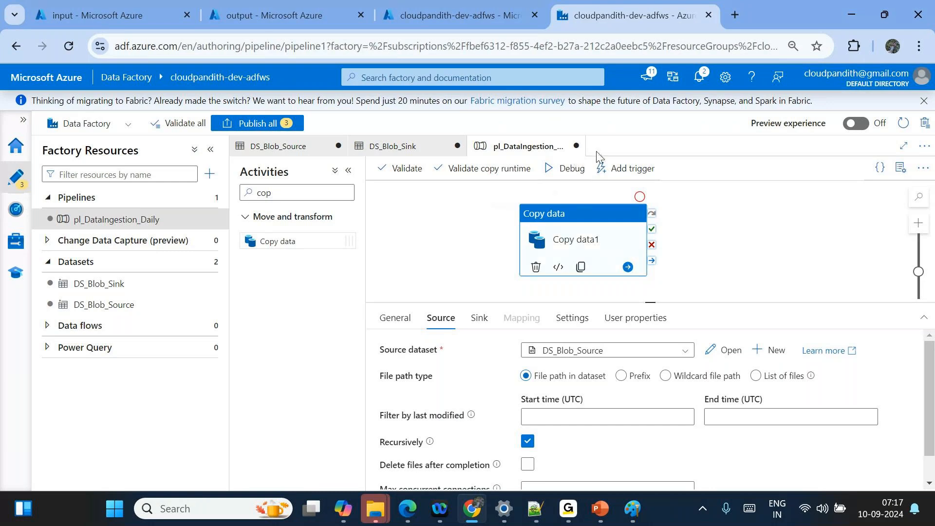
Set the source file path type to Wildcard file path with wildcard file name credit_daily.csv, copied from the input container.
drag(380, 375, 435, 377)
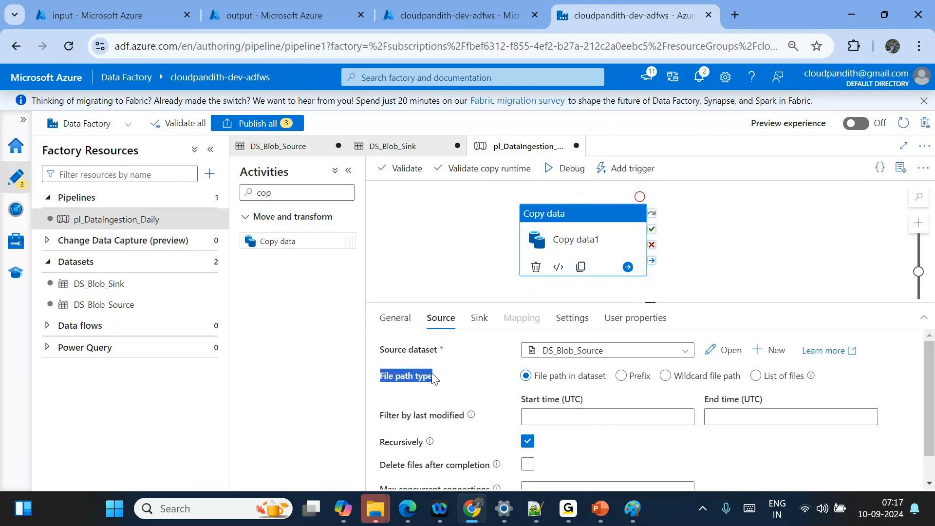
click(666, 378)
click(765, 404)
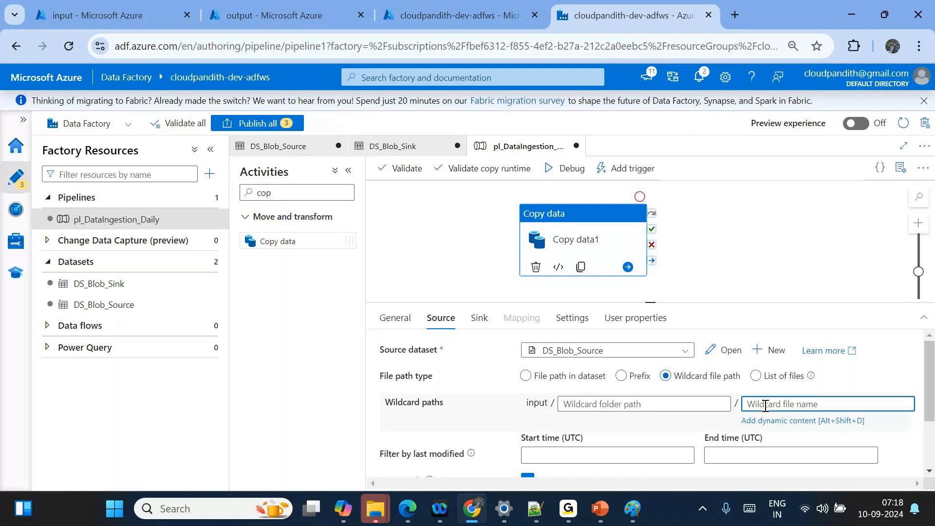
click(148, 17)
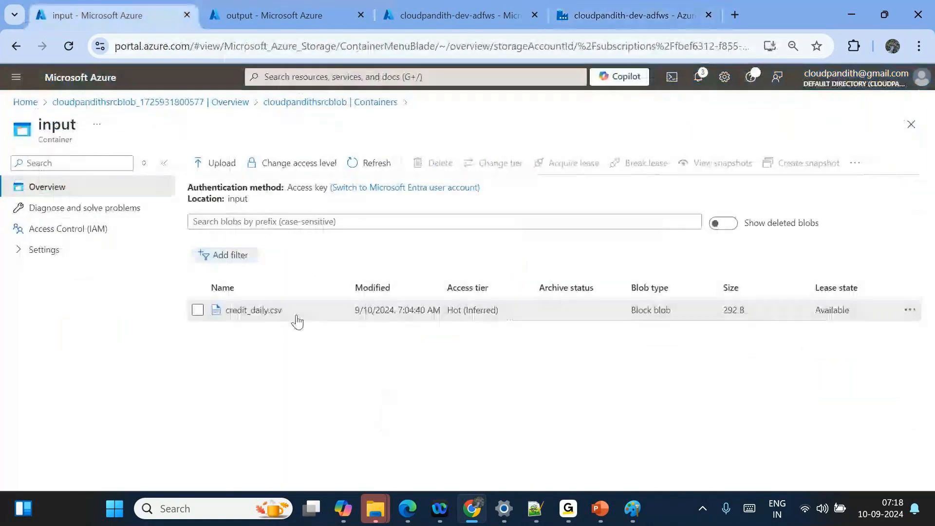
drag(283, 323, 225, 321)
key(ctrl+c)
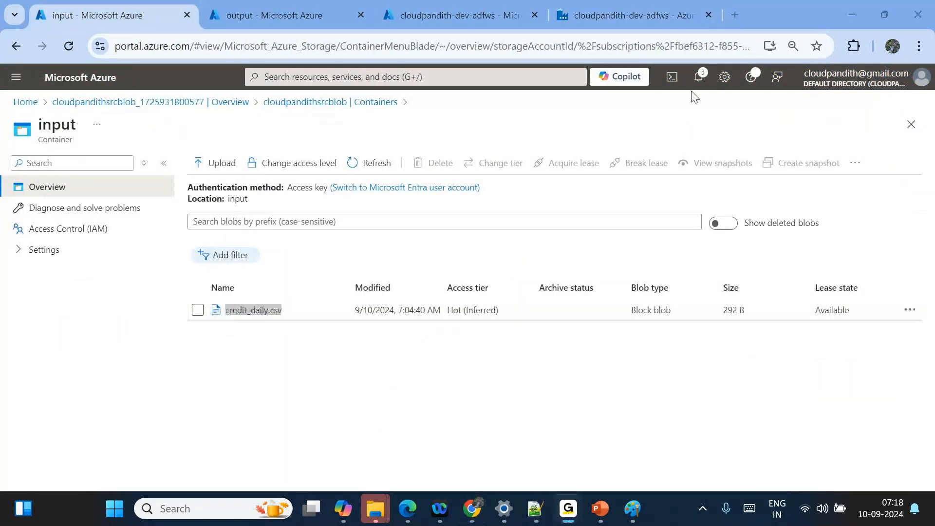
click(639, 6)
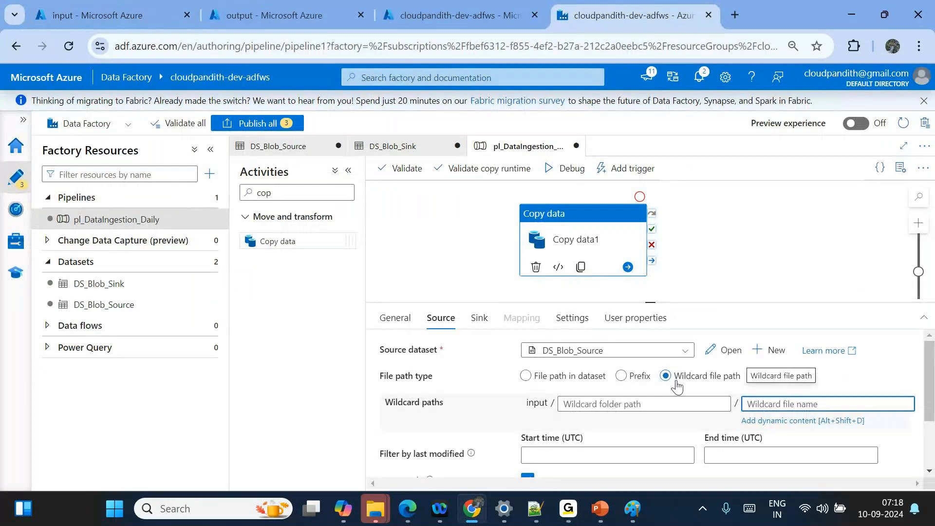
key(ctrl+v)
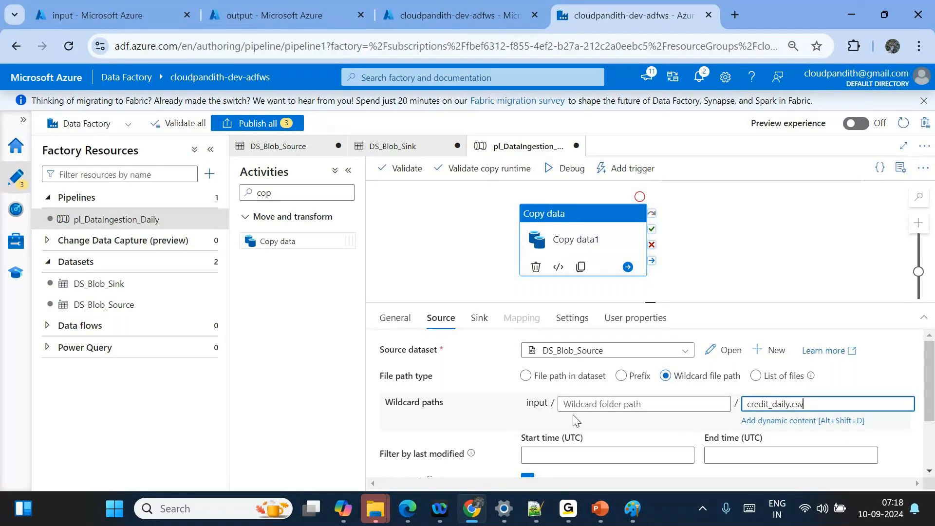
double_click(773, 404)
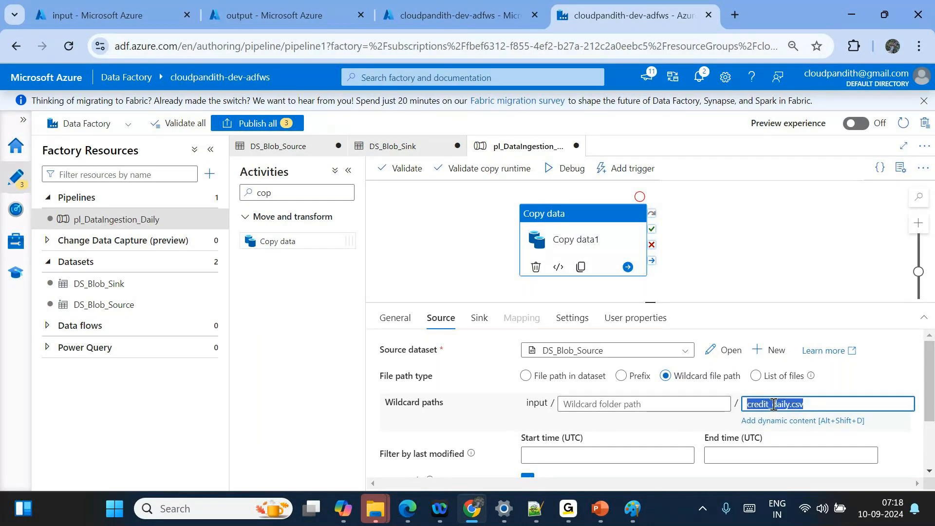
Debug-run the pipeline, refresh its run status, and open the copy activity's run details.
click(576, 171)
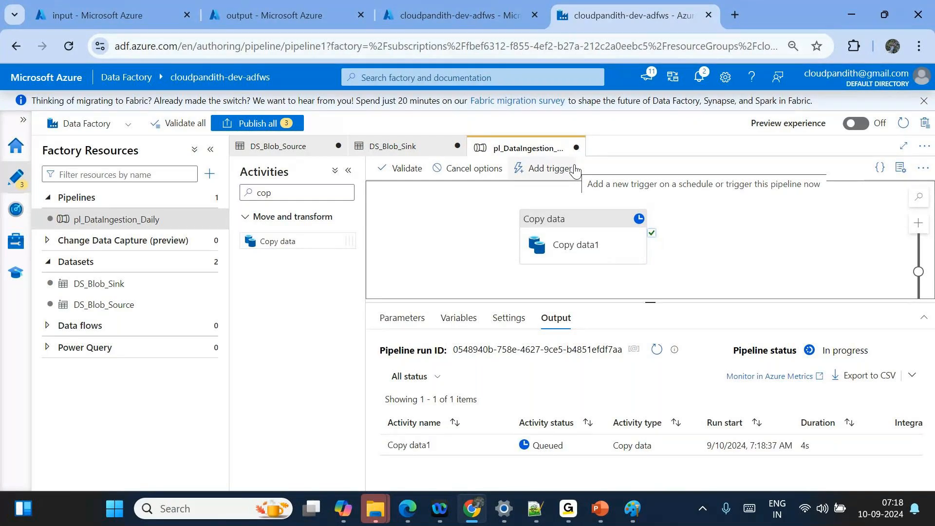
click(653, 352)
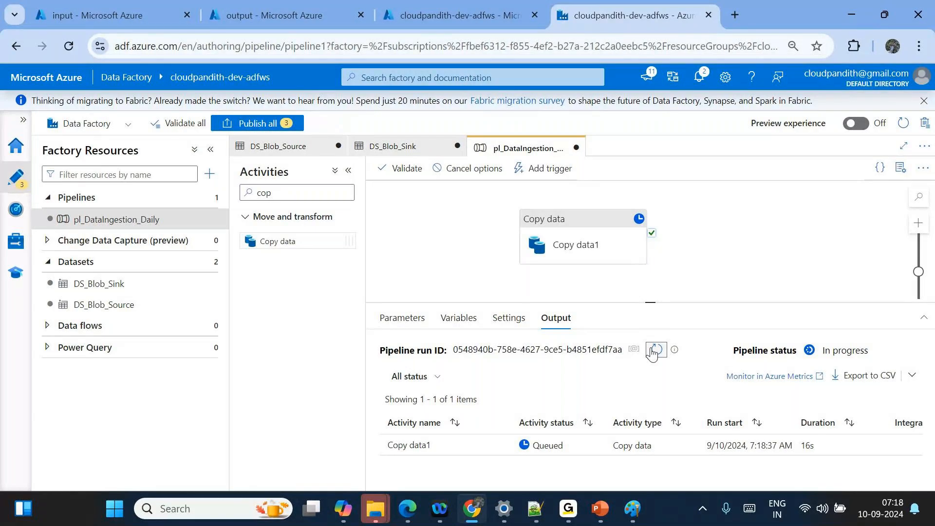
click(652, 352)
click(652, 352)
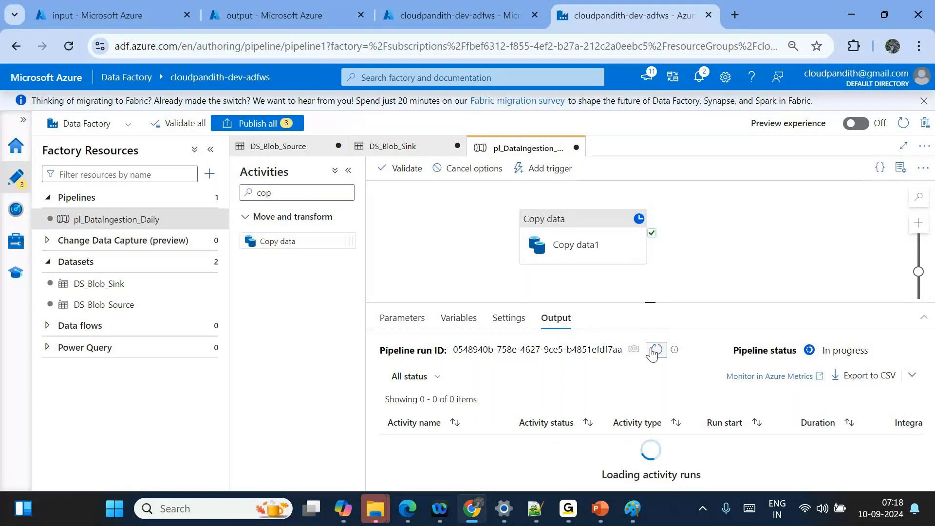
click(653, 352)
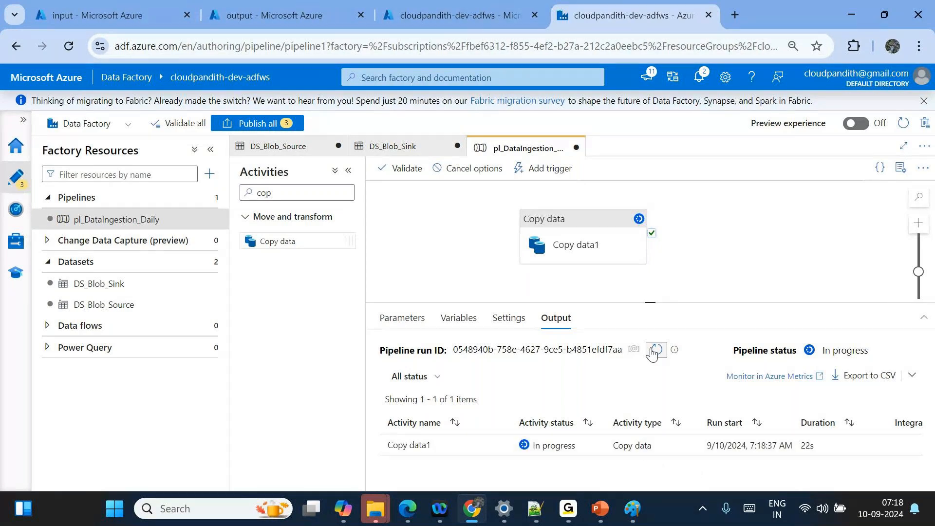
click(652, 352)
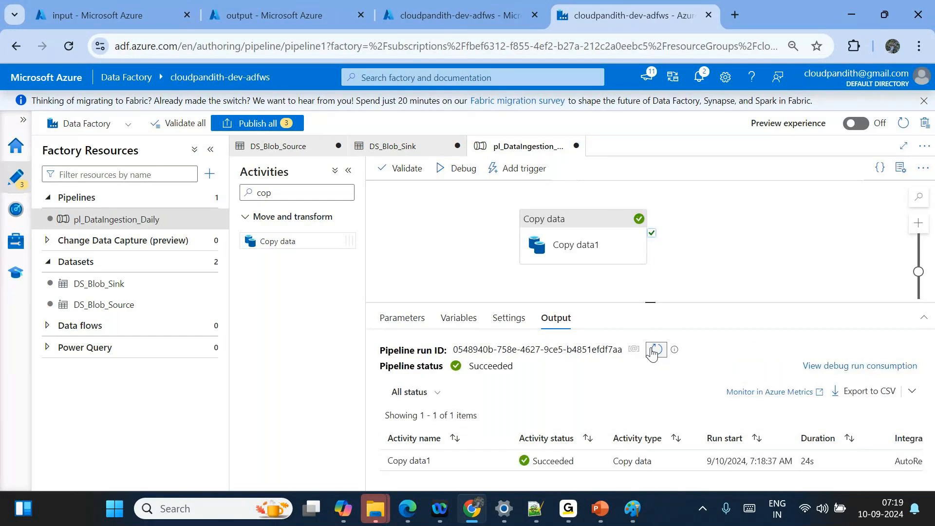
click(653, 351)
click(498, 461)
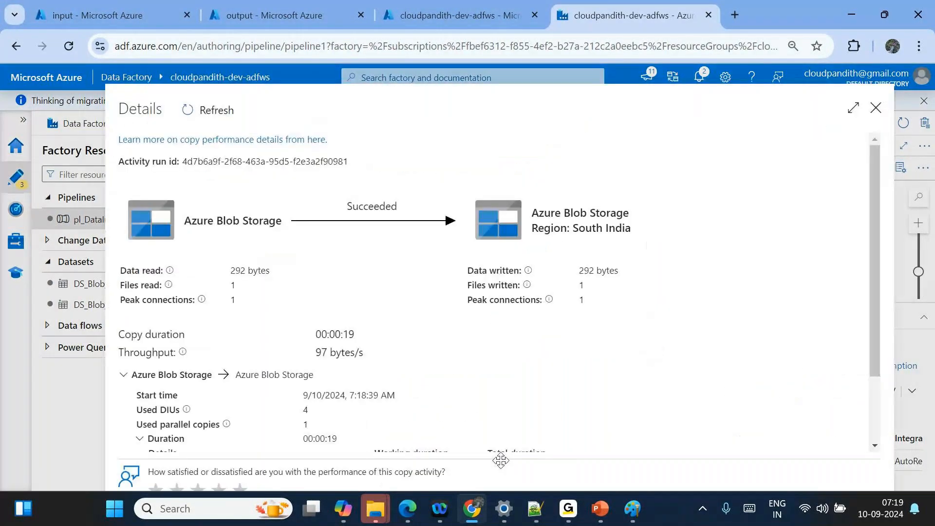
double_click(234, 285)
click(876, 107)
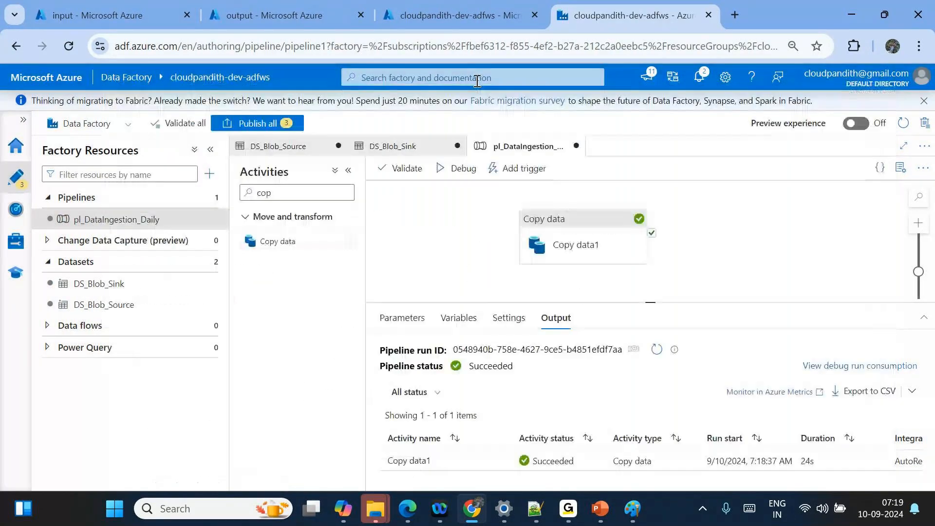
Refresh the output container's blob list to check for the copied file.
click(290, 16)
click(370, 164)
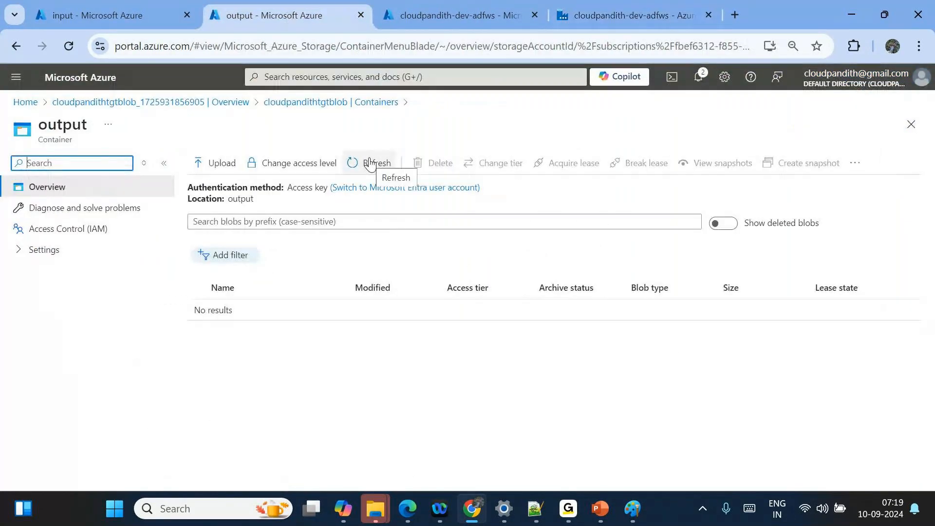
click(370, 164)
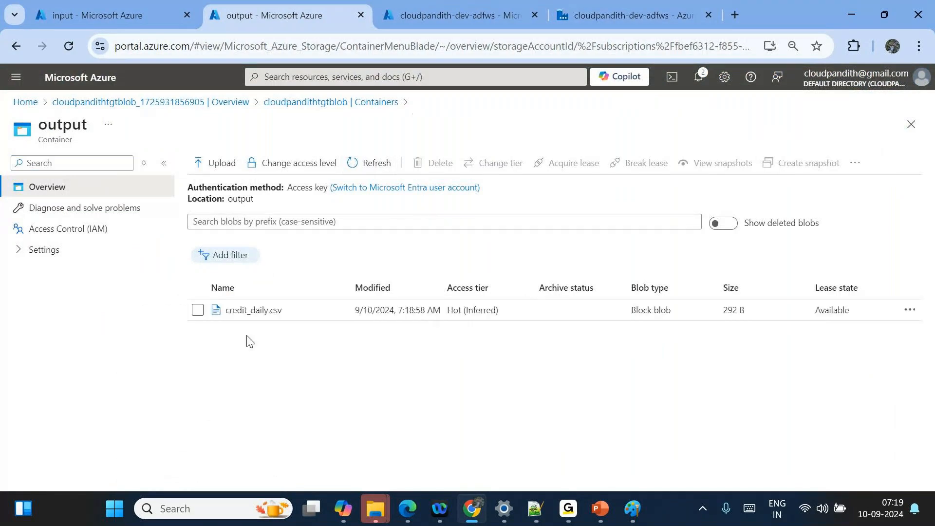
triple_click(408, 311)
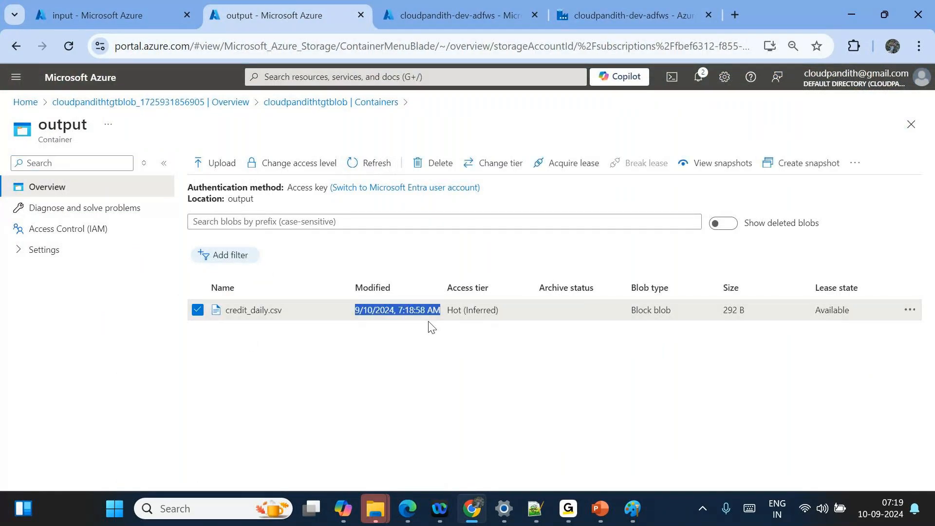
click(462, 371)
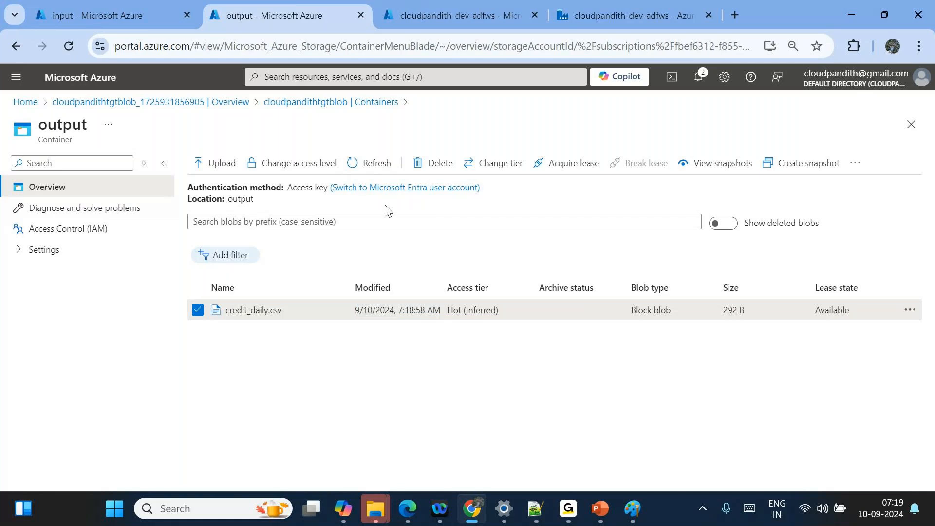
Delete the output container from the target storage account.
click(343, 111)
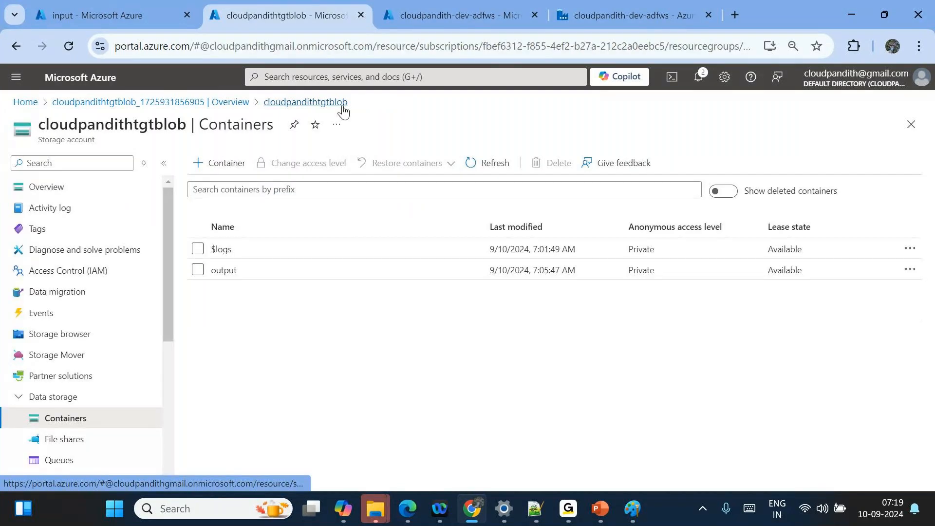
click(198, 271)
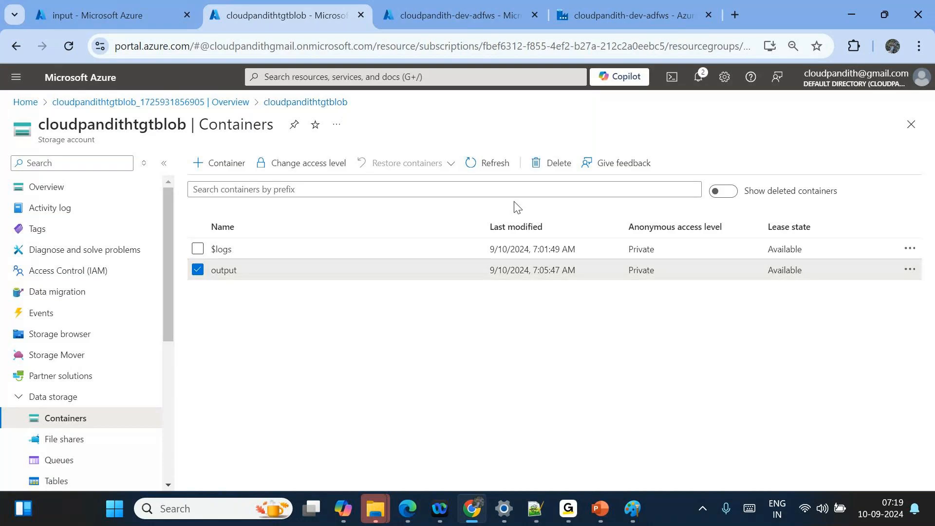
click(546, 174)
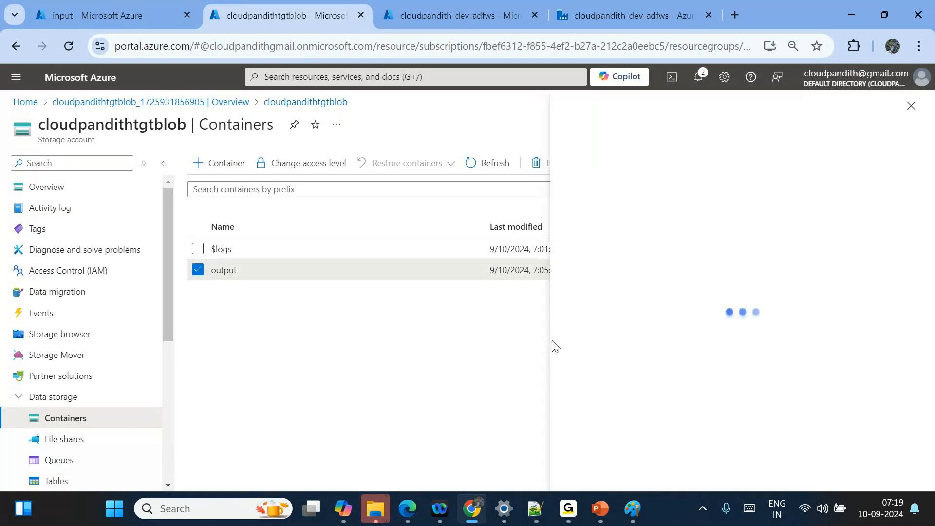
click(590, 474)
click(739, 335)
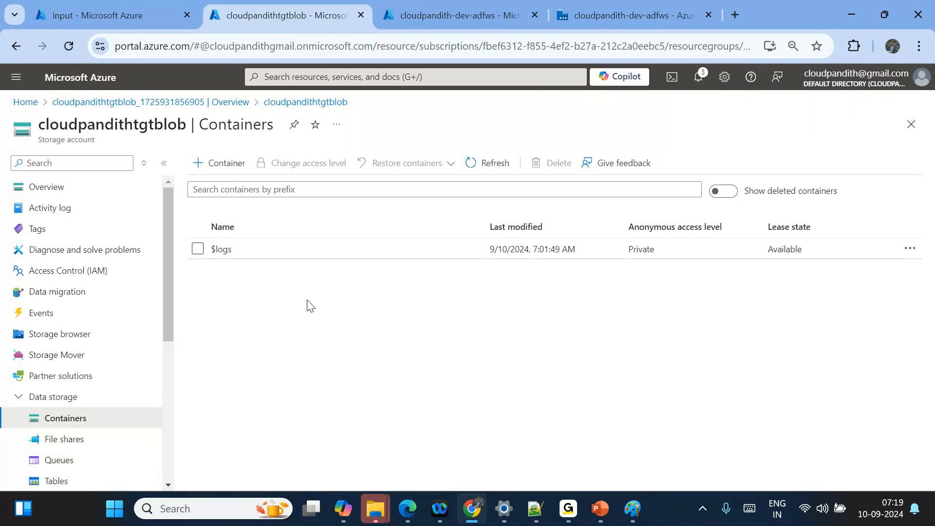
Examine the sink dataset's file path settings, then return to the pipeline.
click(593, 4)
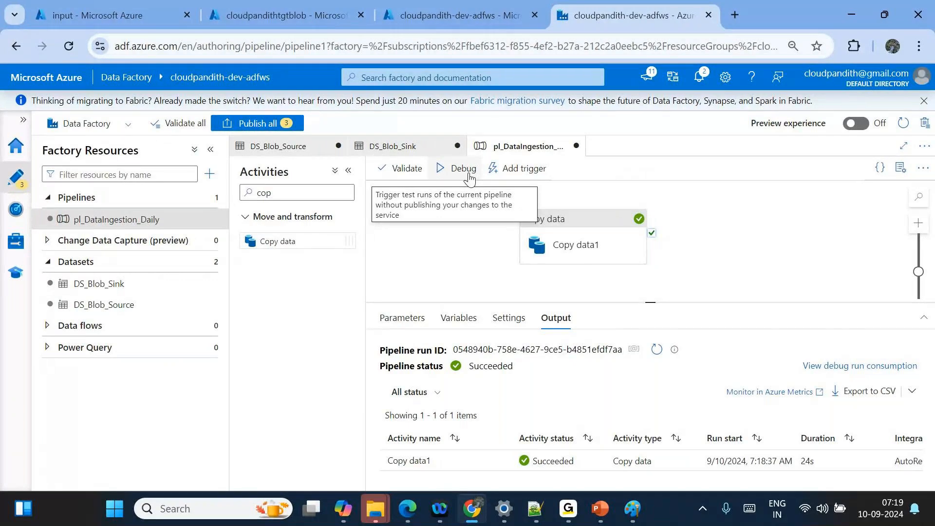
click(580, 228)
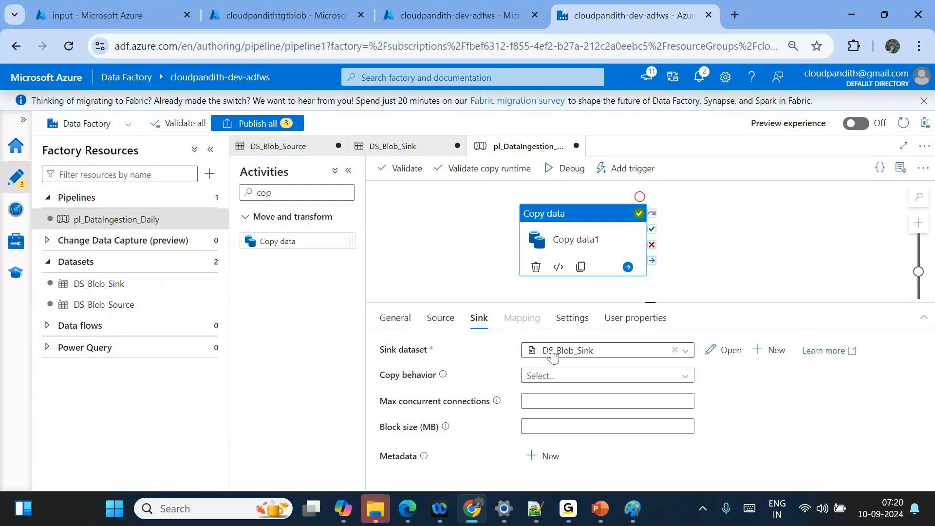
click(145, 287)
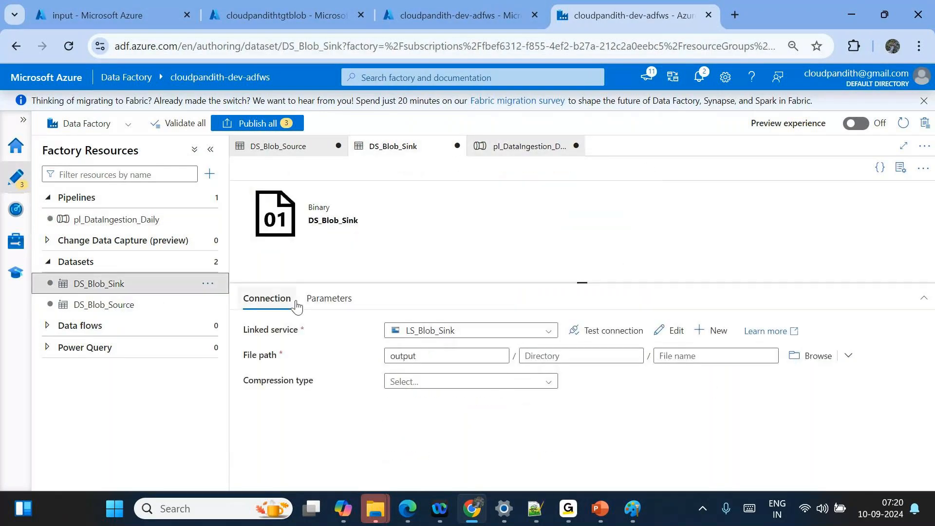
double_click(411, 356)
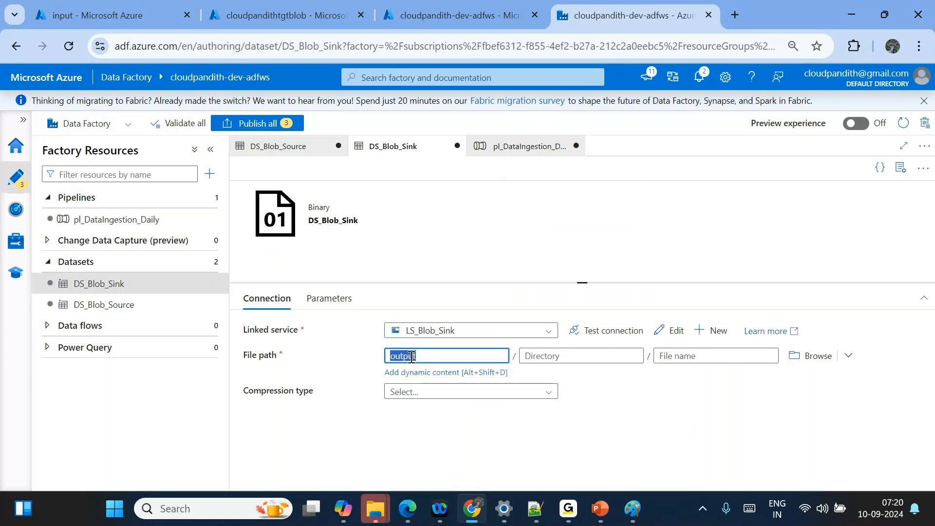
click(156, 225)
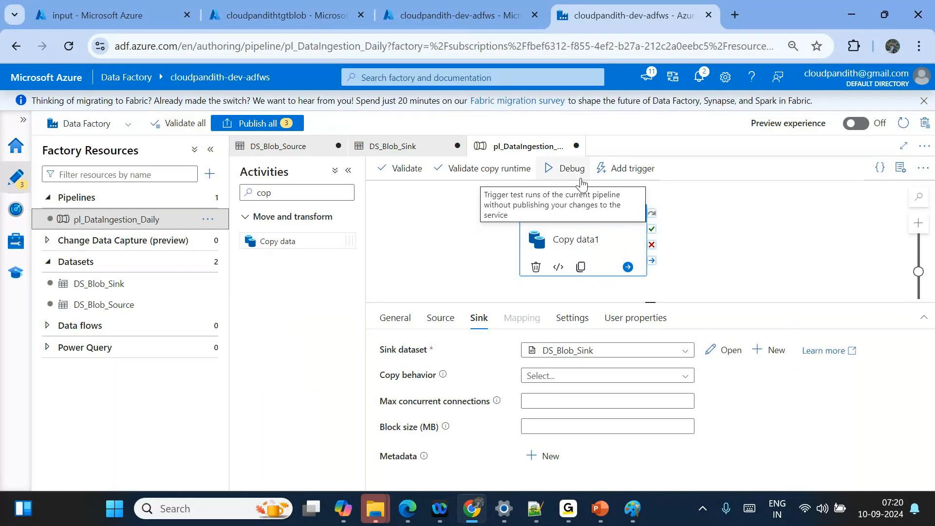
Debug-run the pipeline again, refreshing its status and reviewing the copy activity's details.
click(715, 229)
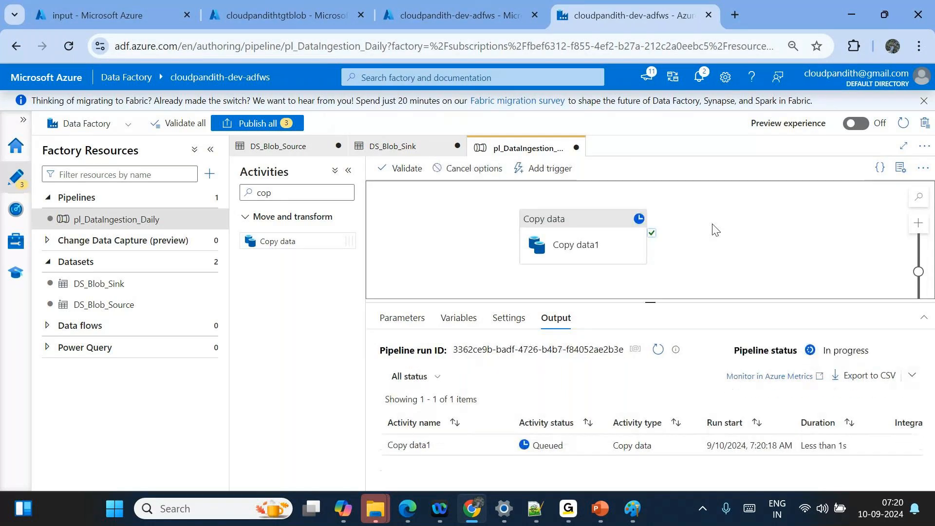
click(659, 349)
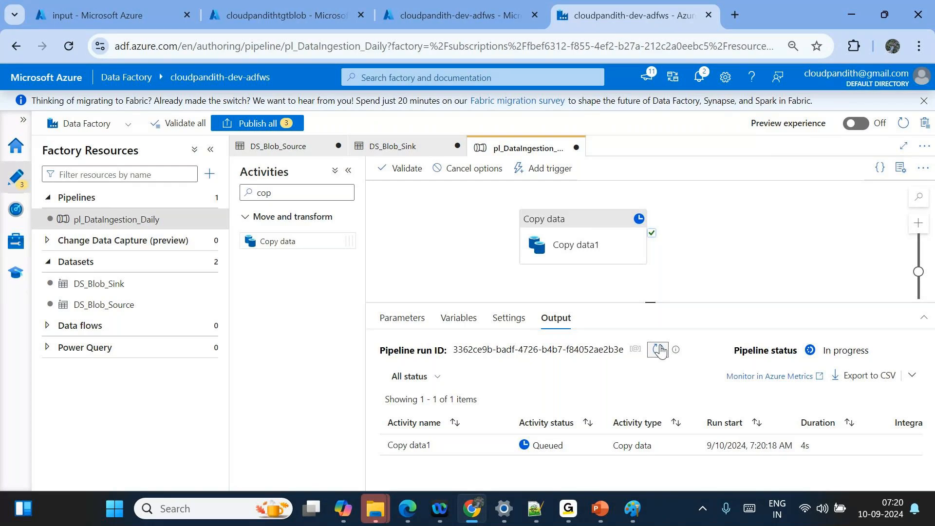
click(659, 350)
click(659, 350)
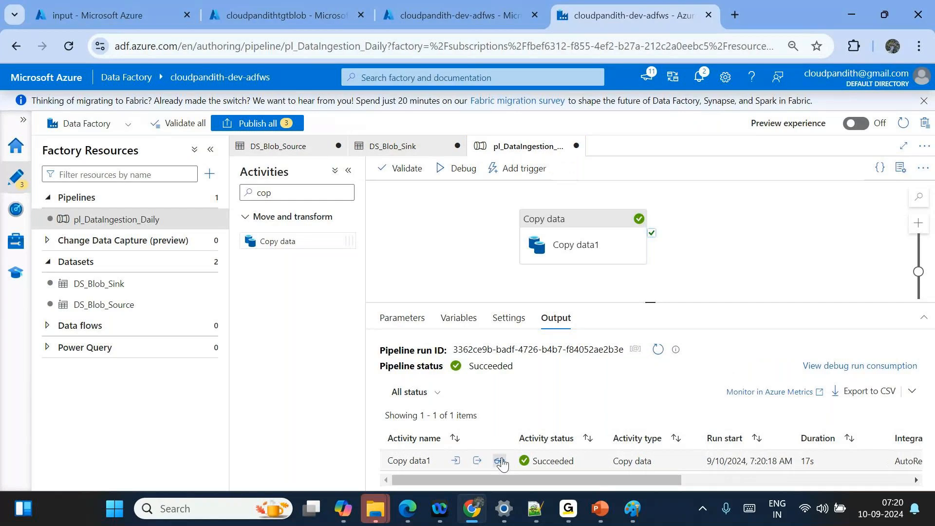
click(501, 461)
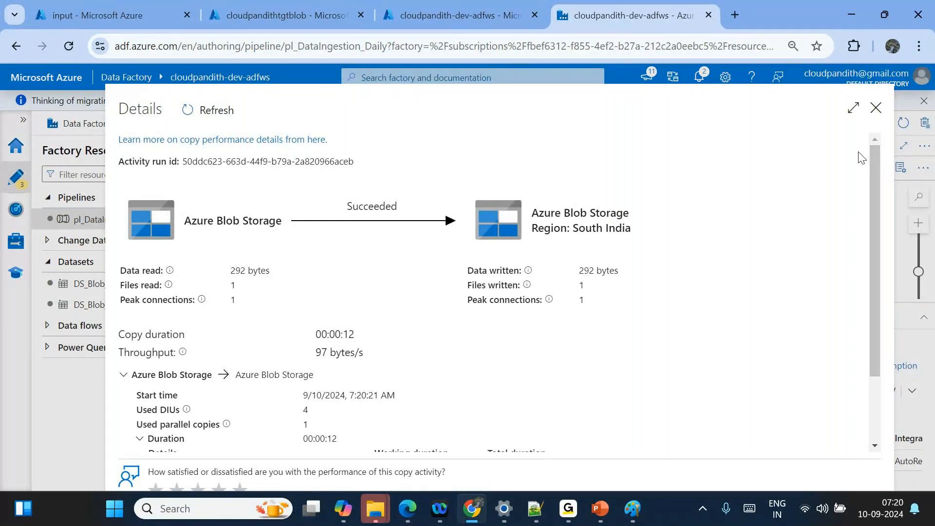
click(874, 106)
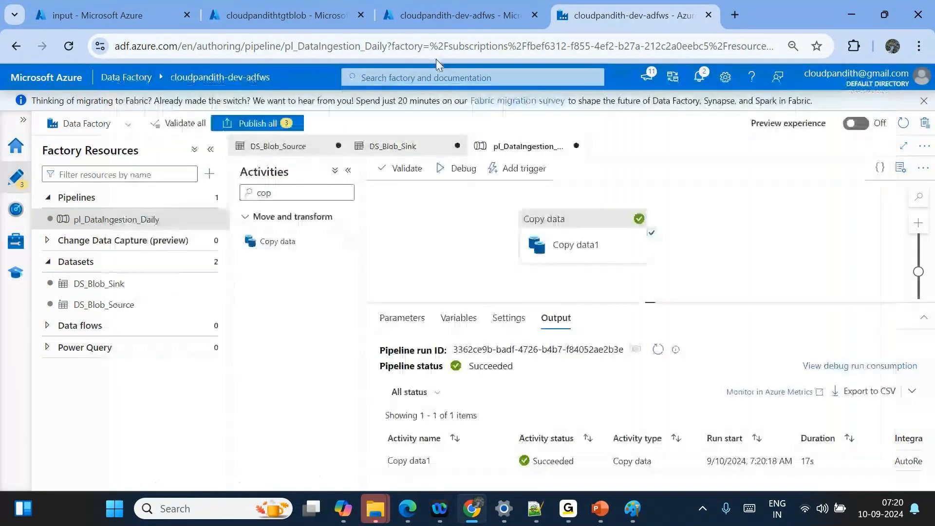
Open the recreated output container to check its contents.
click(290, 11)
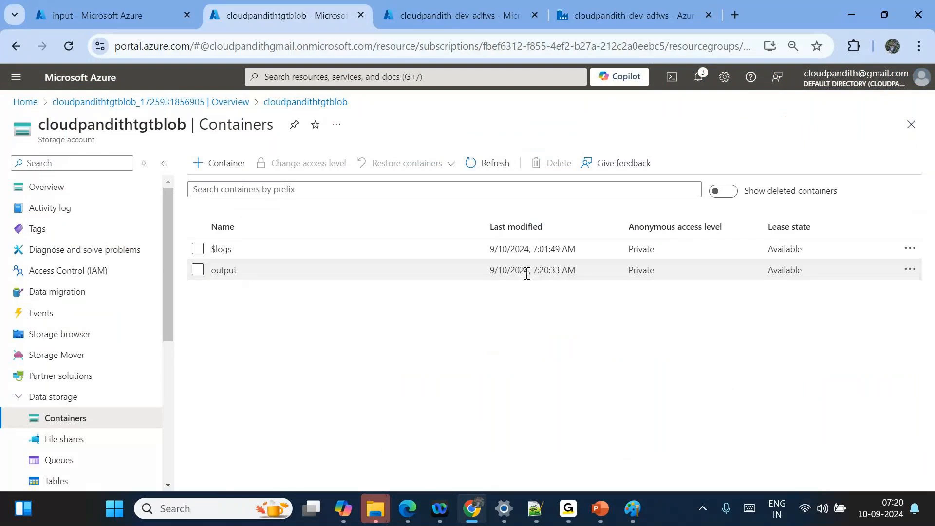
drag(530, 268, 560, 270)
click(521, 345)
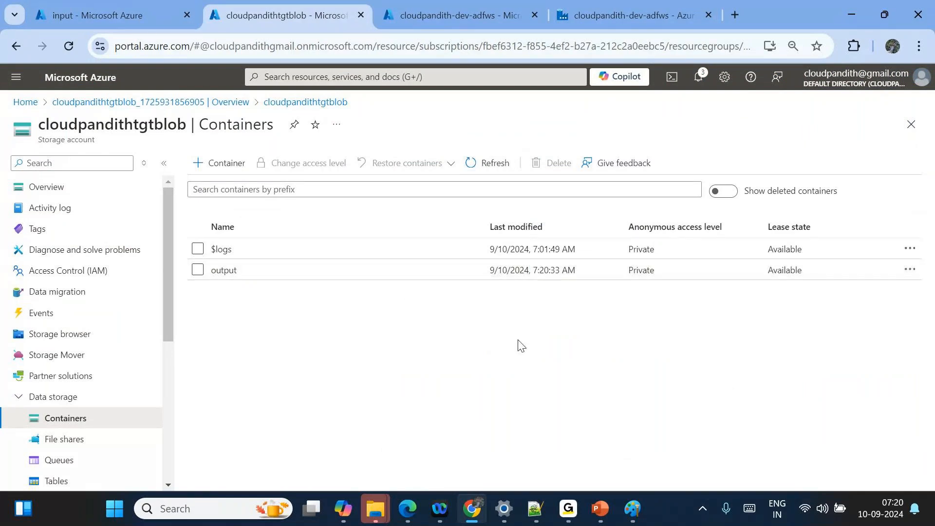
click(379, 270)
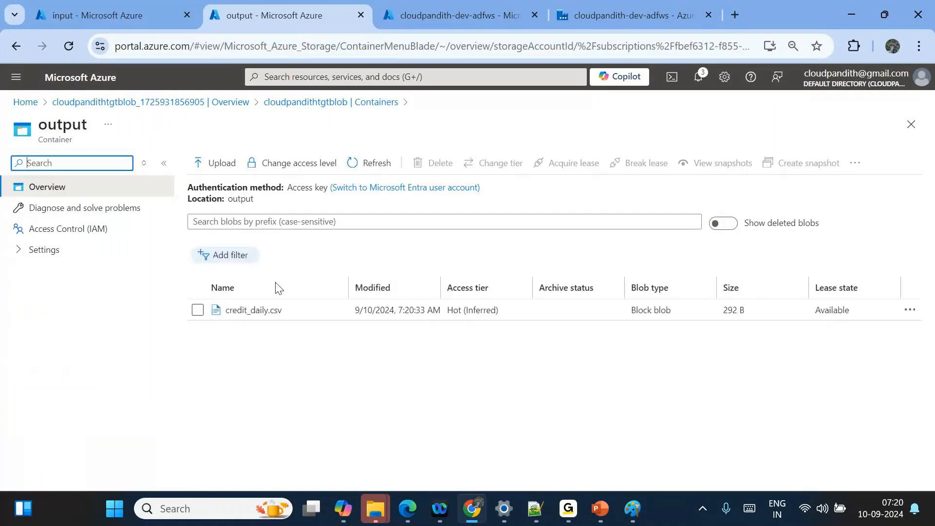
Switch to the PowerPoint slide show and review the hands-on steps and copy scenarios slides, then return to the browser.
triple_click(403, 314)
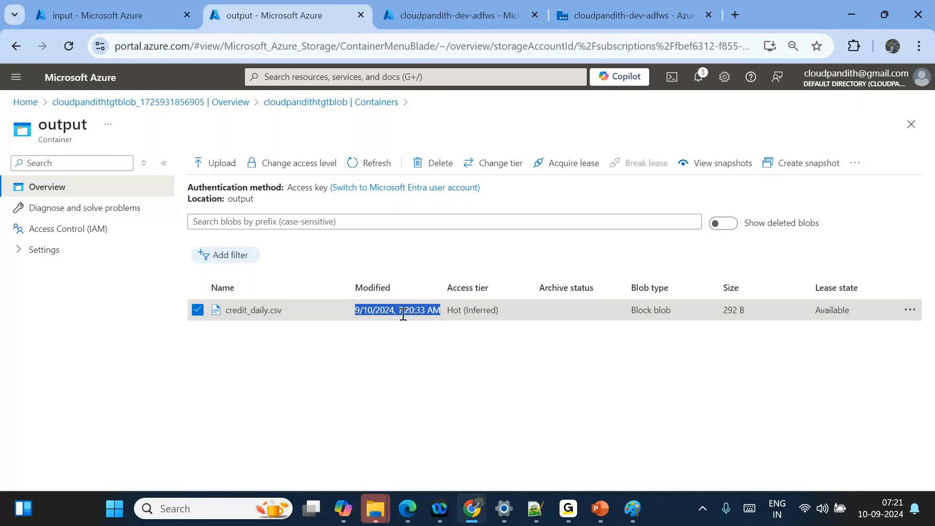
mouse_move(600, 509)
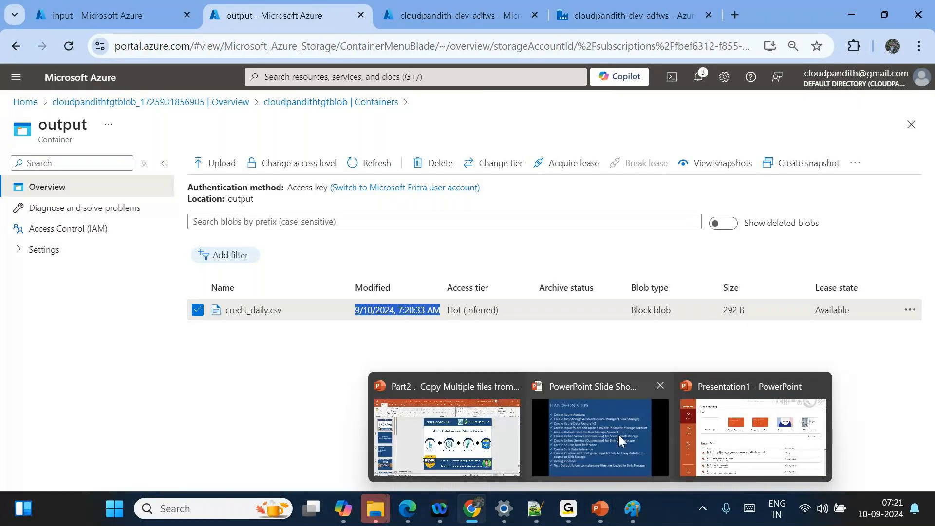
mouse_move(612, 431)
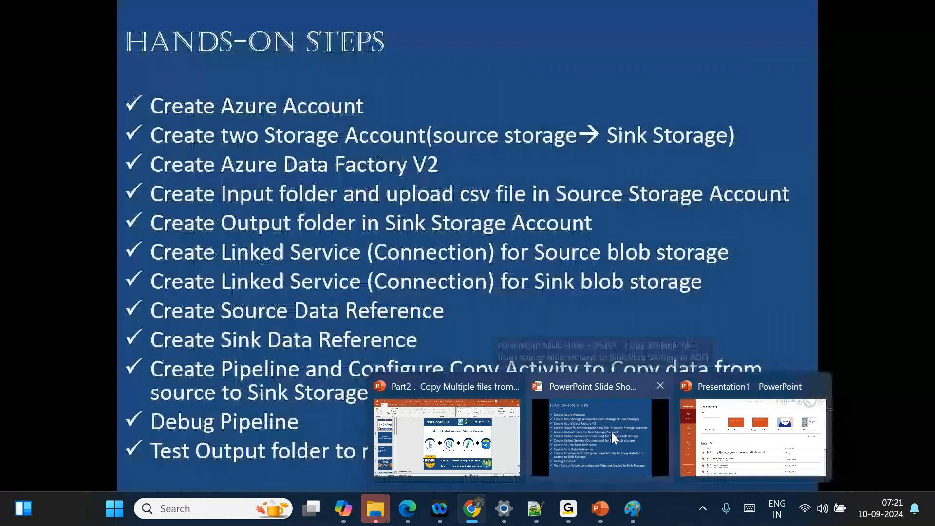
click(611, 432)
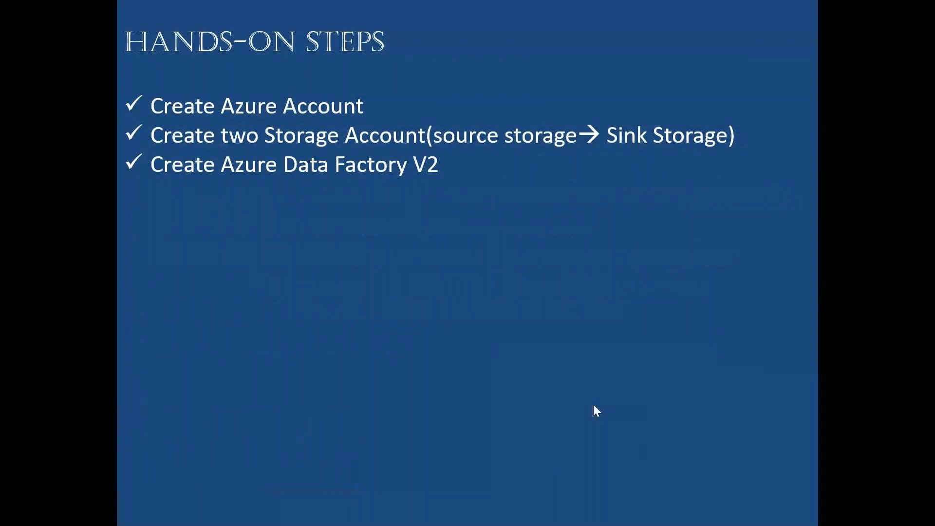
scroll(593, 404, up, 20)
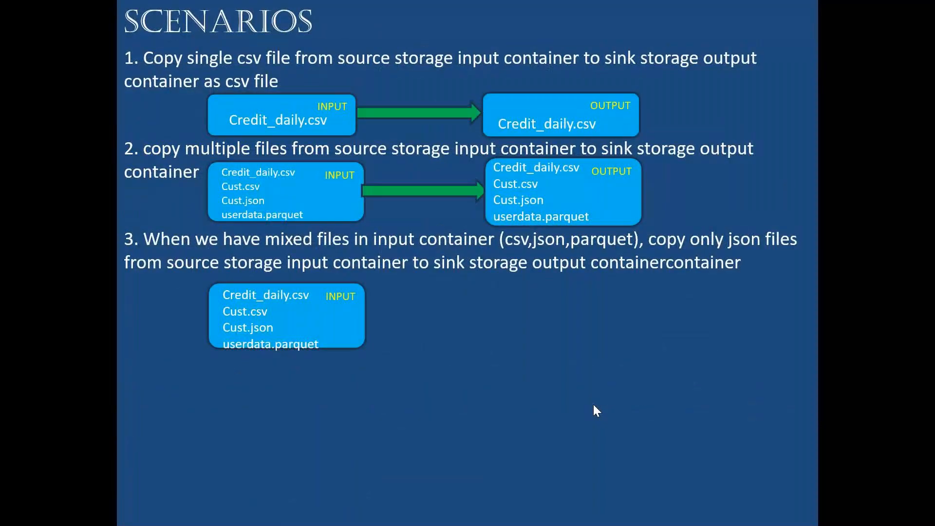
scroll(594, 404, up, 5)
scroll(593, 404, down, 1)
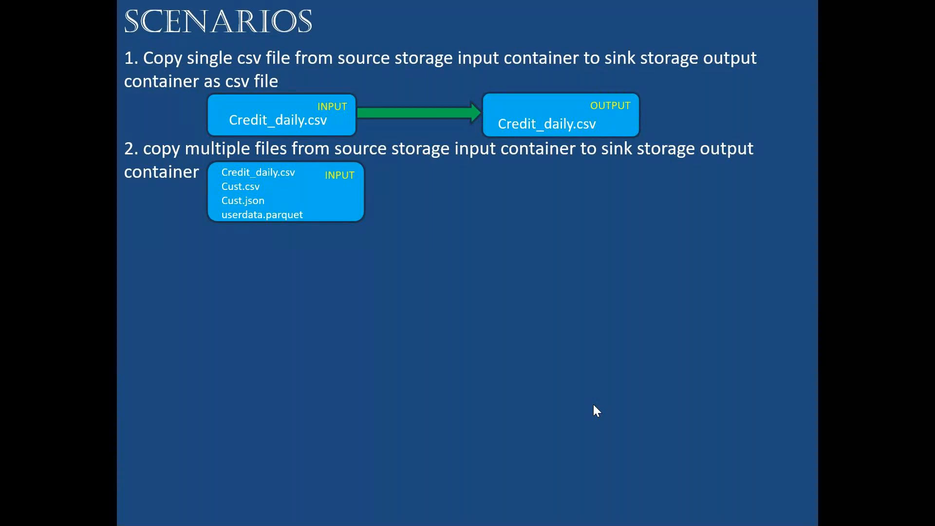
click(593, 404)
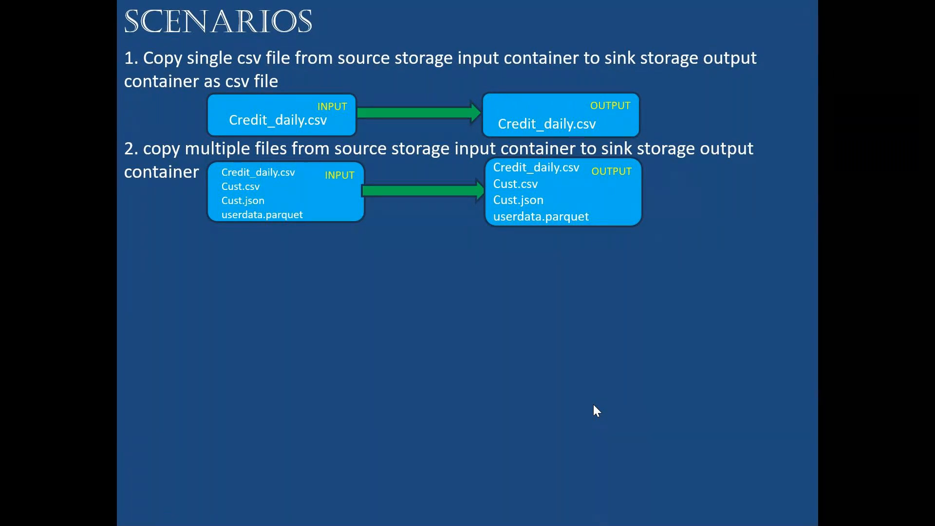
key(alt+Tab)
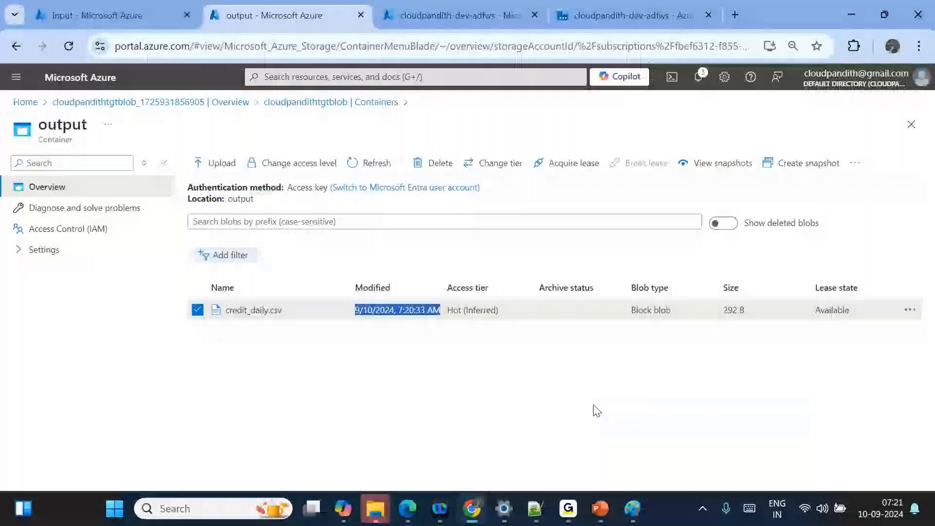
Delete credit_daily.csv from the output container and refresh the blob list.
click(373, 164)
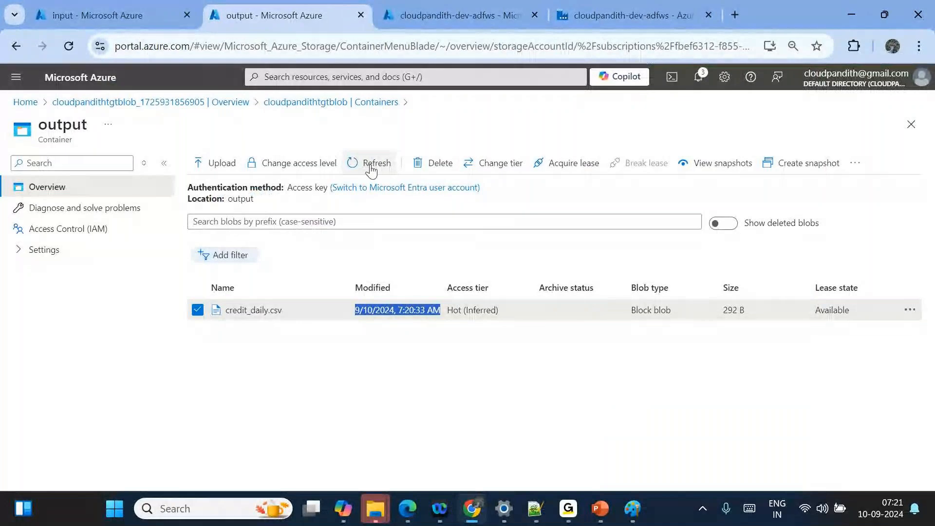
click(433, 162)
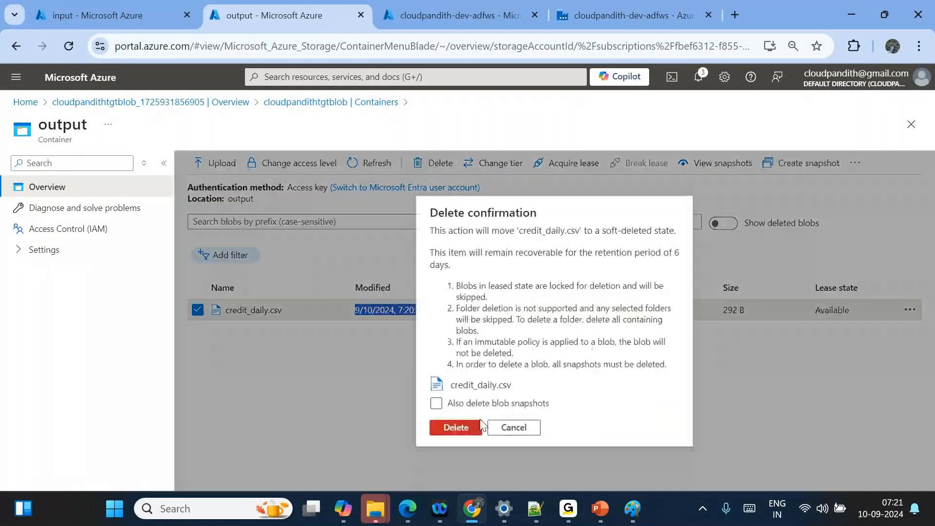
click(454, 427)
click(379, 161)
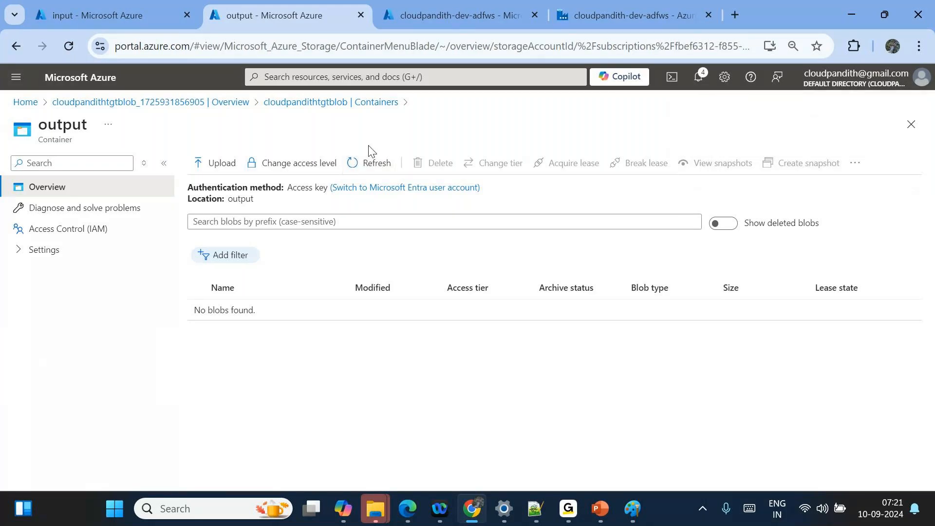
Upload credit_weekly.csv from the set-comma folder to the input container.
click(118, 11)
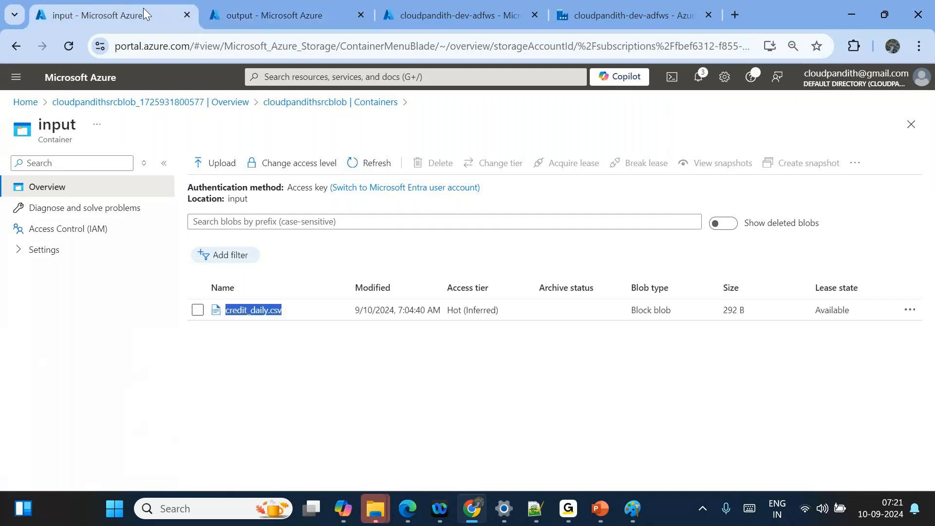
click(216, 163)
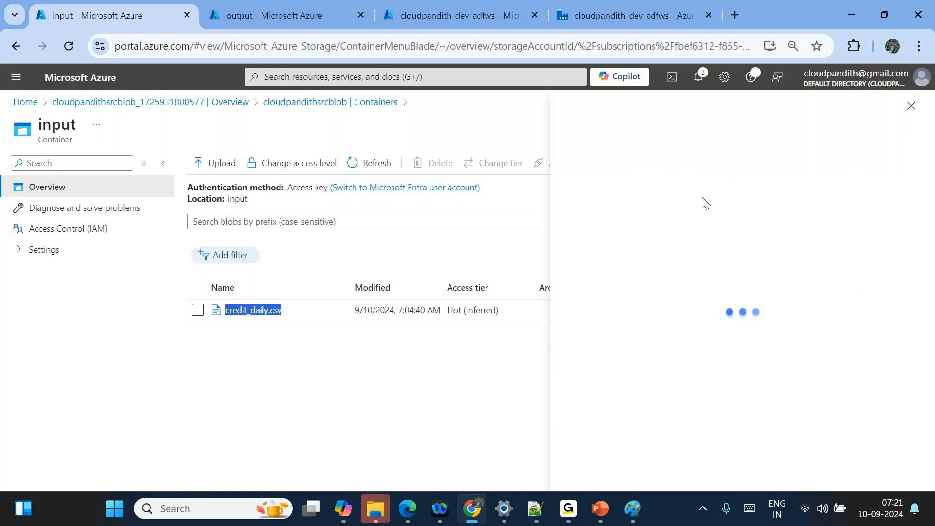
click(744, 234)
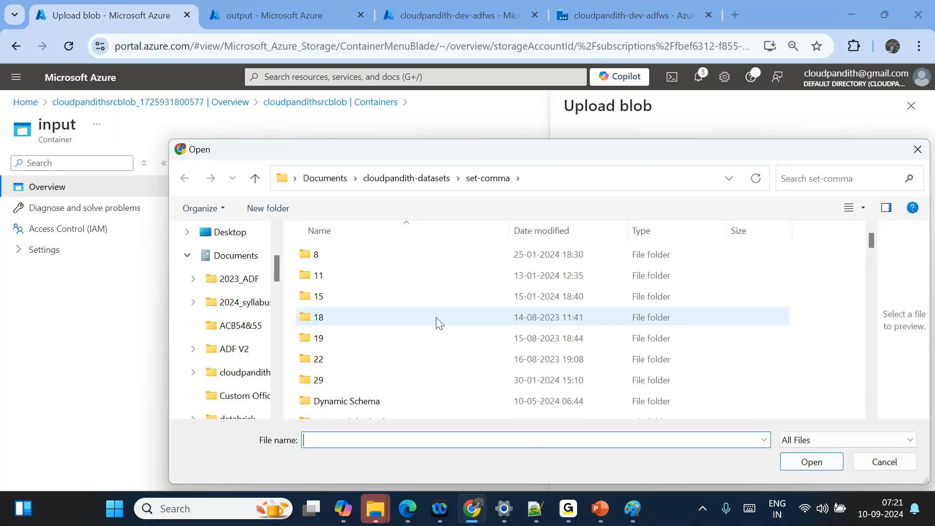
scroll(436, 317, down, 8)
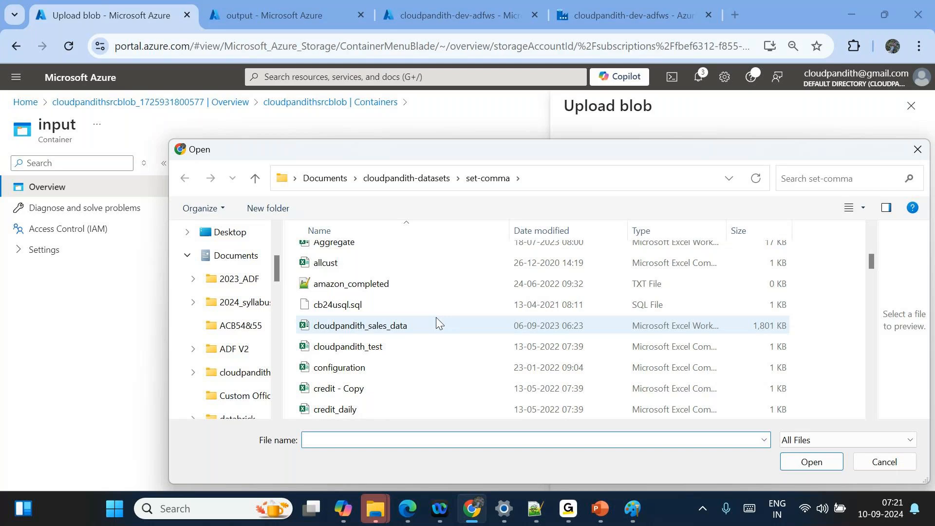
scroll(436, 317, down, 2)
double_click(350, 368)
click(610, 345)
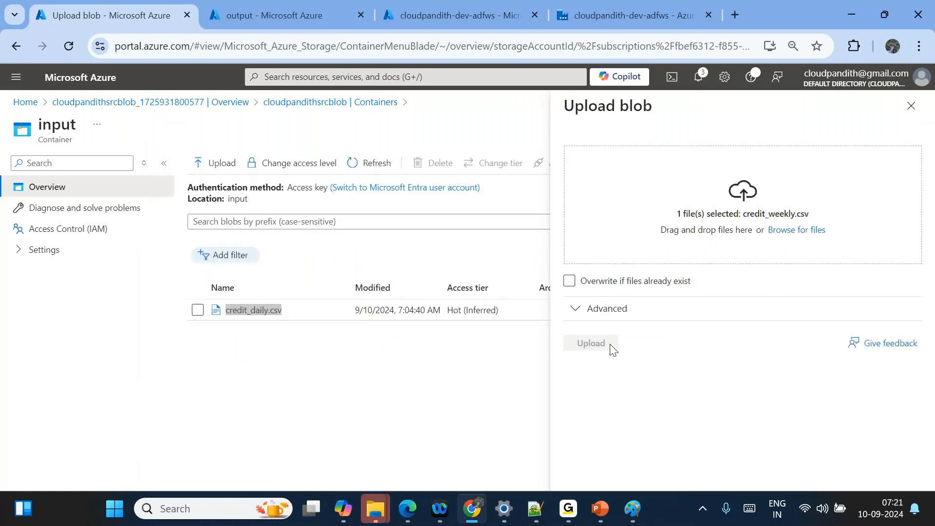
click(608, 346)
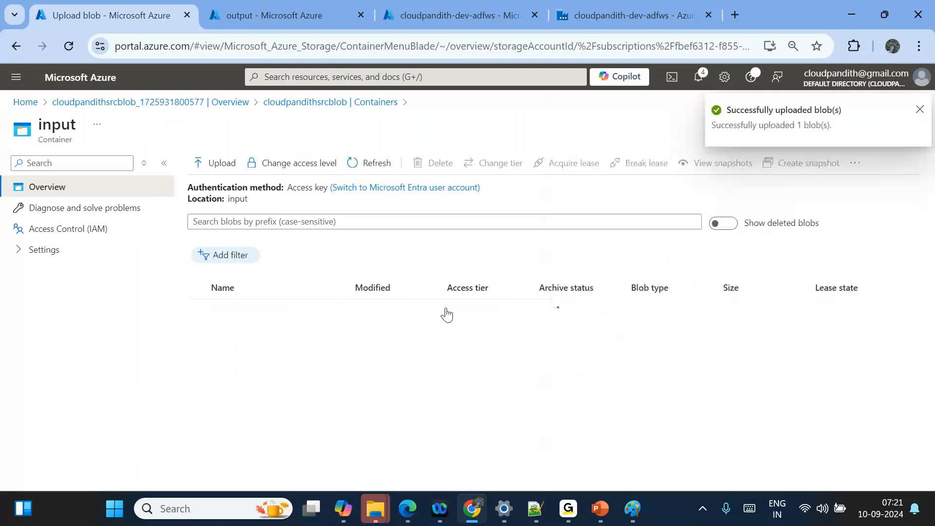
Upload cust and sales3 JSON files from the set-json folder to the input container.
click(228, 169)
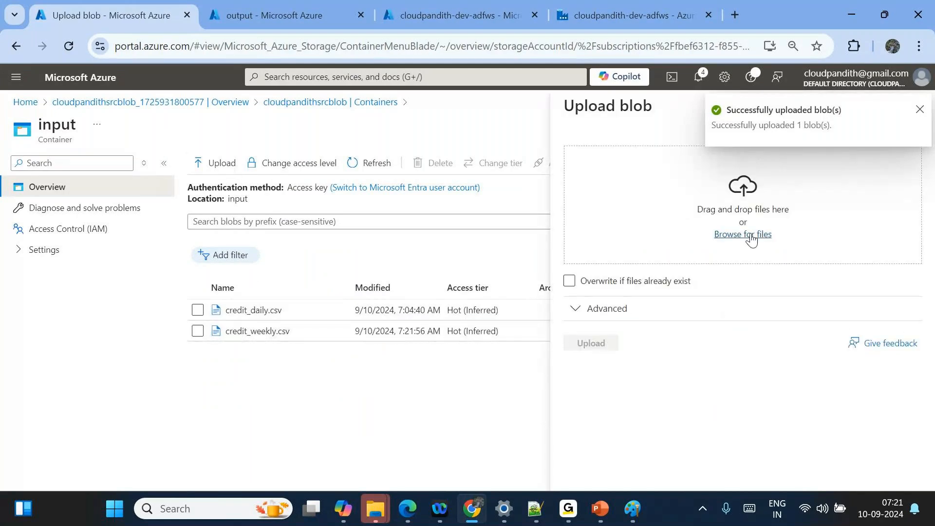
click(752, 236)
click(427, 177)
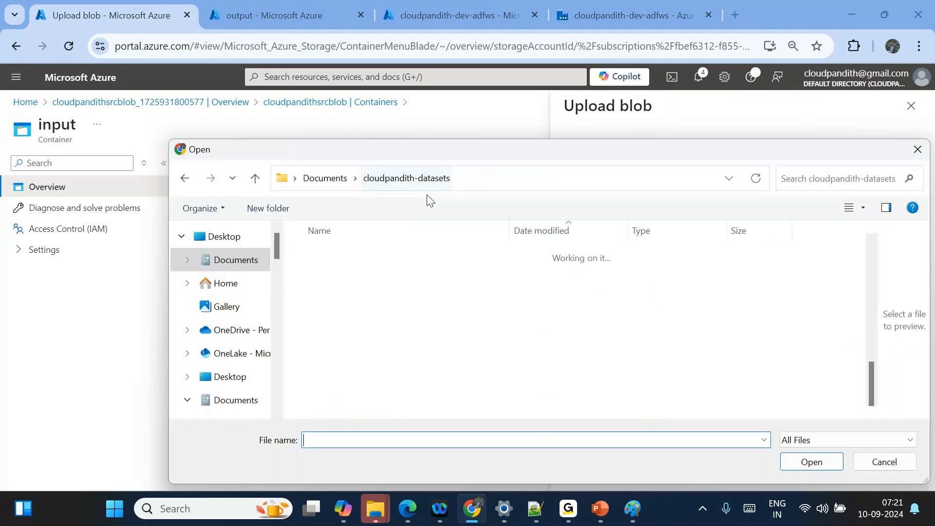
scroll(375, 348, up, 7)
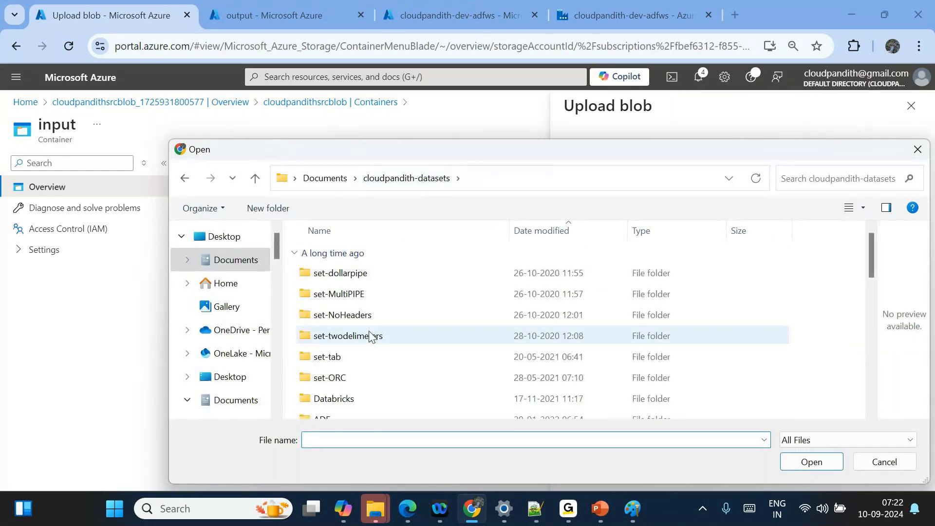
scroll(366, 345, down, 1)
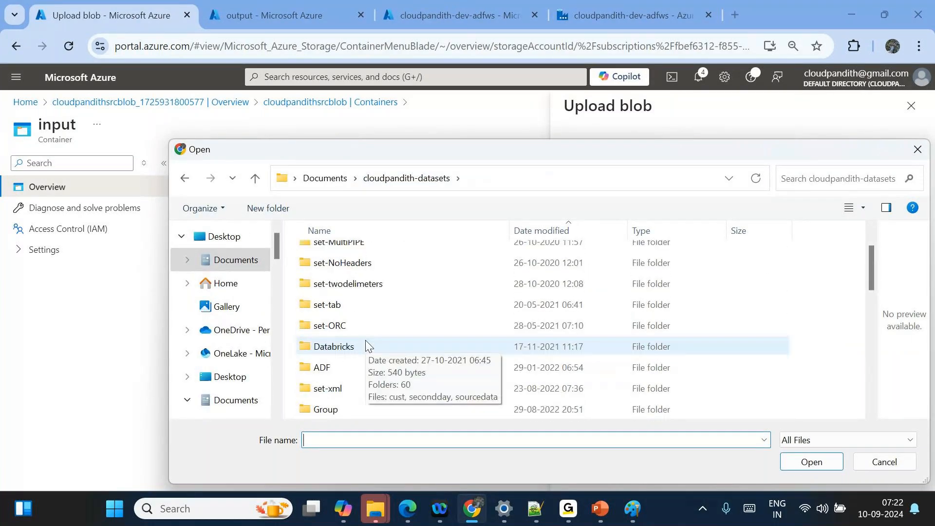
scroll(366, 345, down, 2)
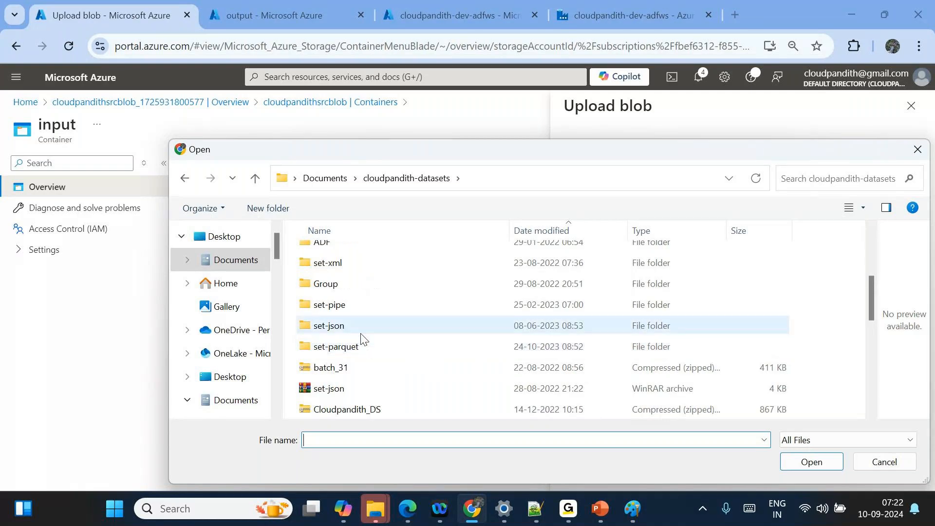
double_click(361, 334)
scroll(403, 334, down, 2)
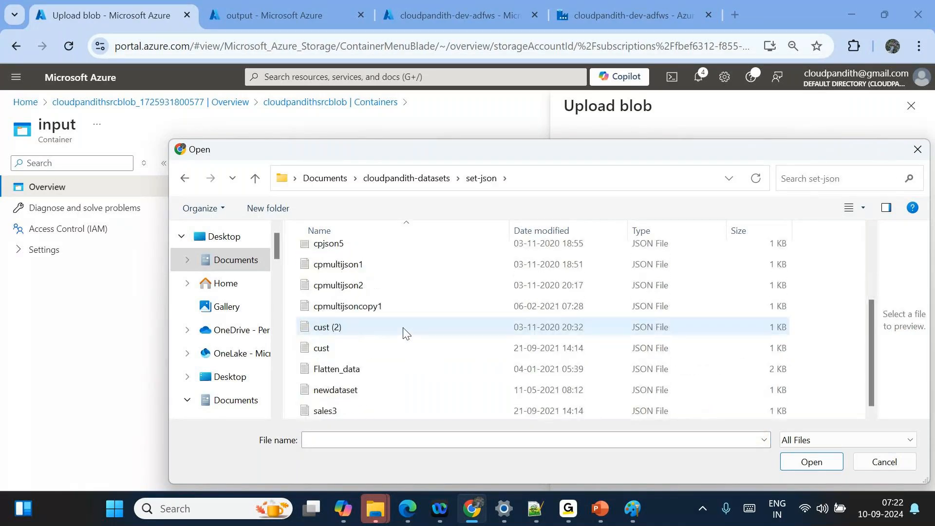
click(365, 348)
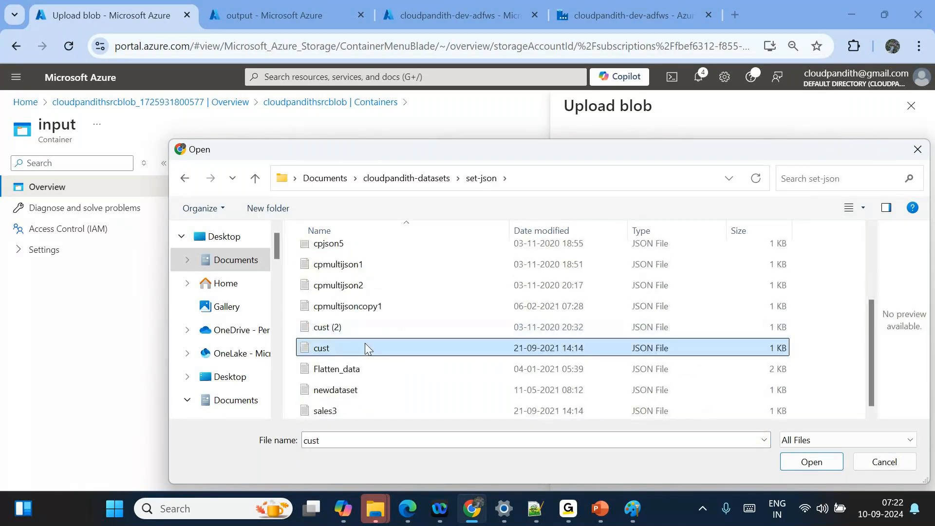
ctrl+click(345, 410)
click(811, 462)
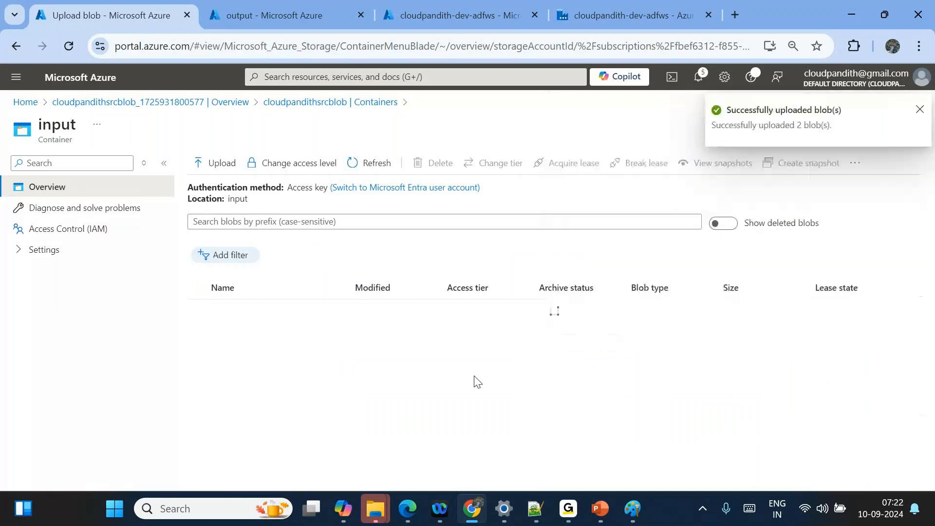
Upload cloudpandith_parquet1 and cloudpandith_parquet2 from the set-parquet folder to the input container.
click(223, 167)
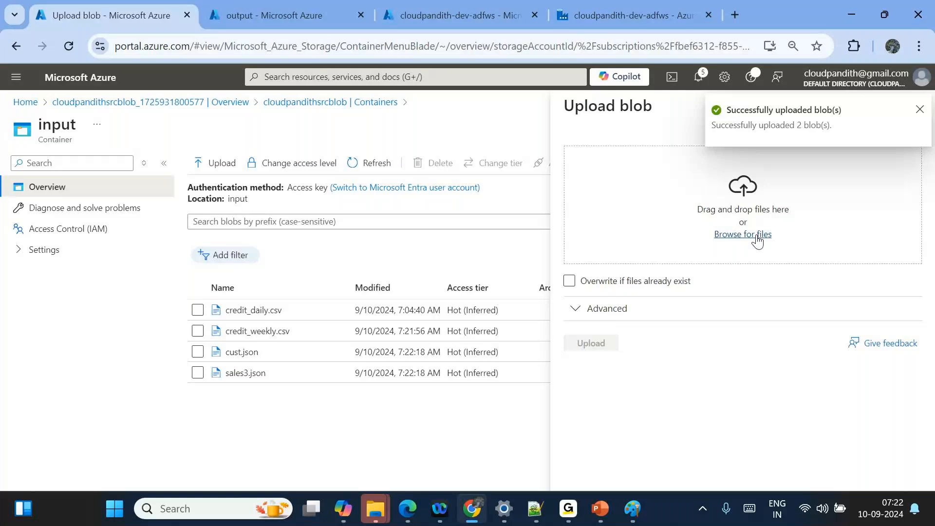
click(756, 235)
click(439, 183)
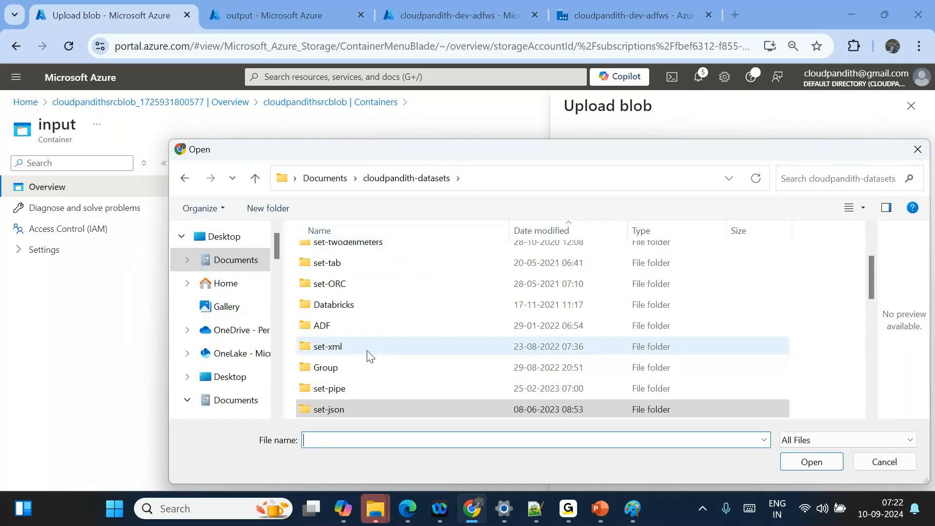
scroll(368, 356, up, 2)
scroll(350, 360, down, 5)
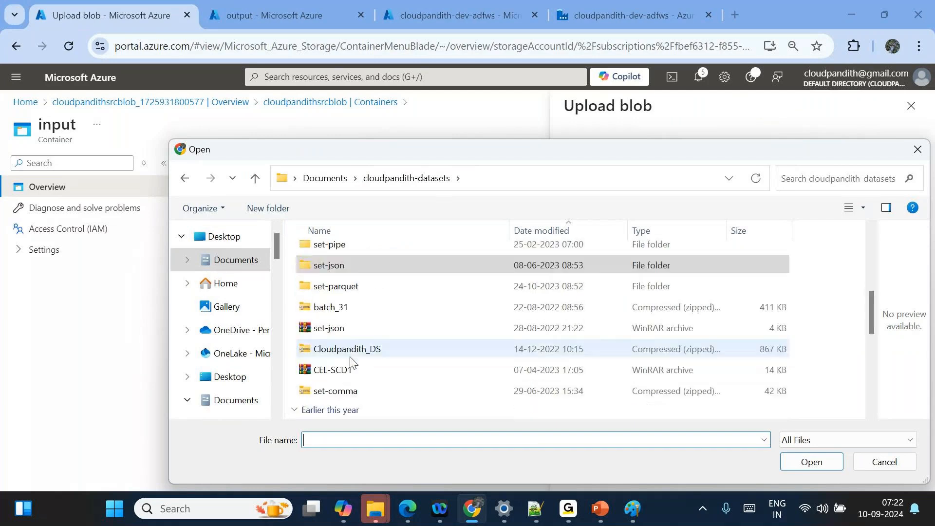
click(346, 292)
double_click(346, 288)
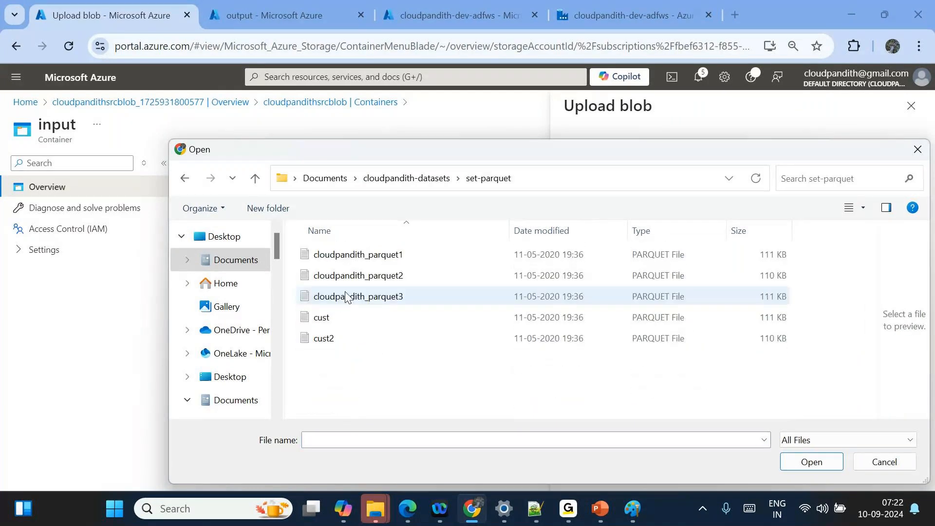
click(357, 253)
ctrl+click(358, 275)
click(812, 461)
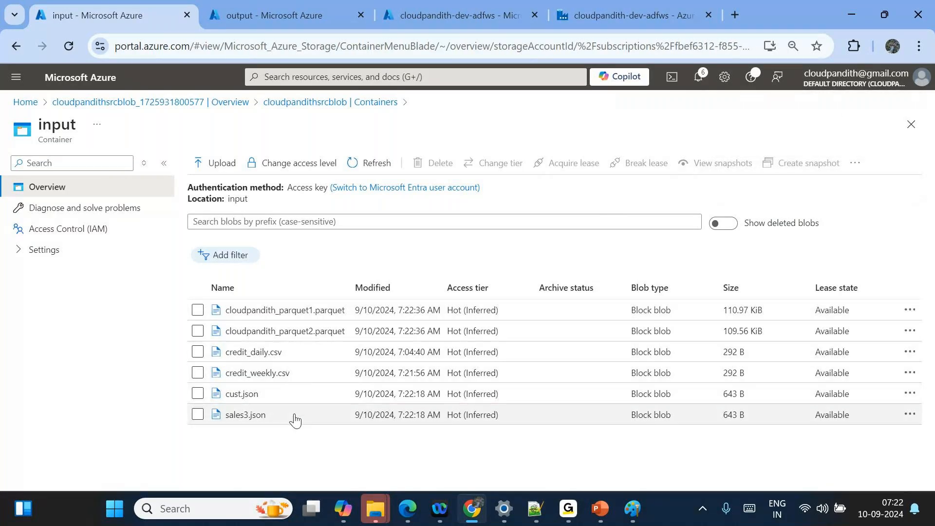
Upload cust.csv from the set-comma folder to the input container.
click(215, 162)
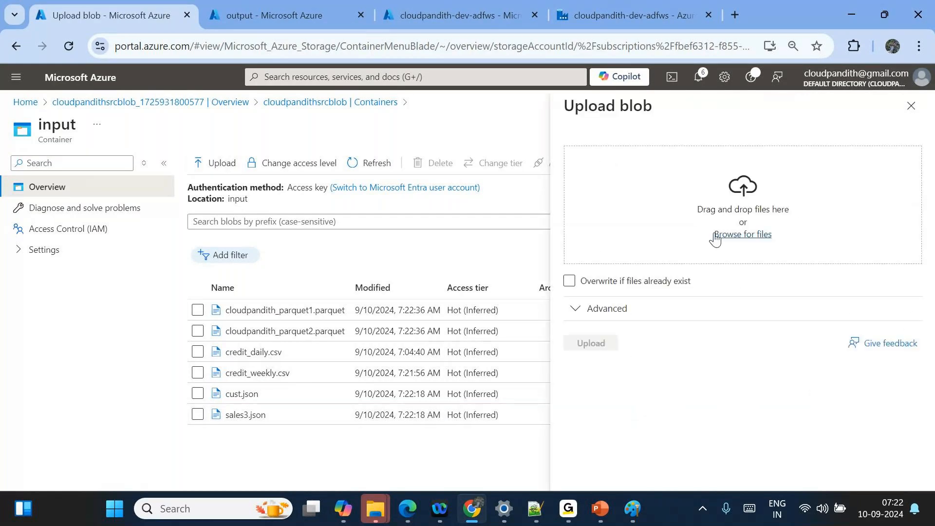
click(746, 236)
click(429, 179)
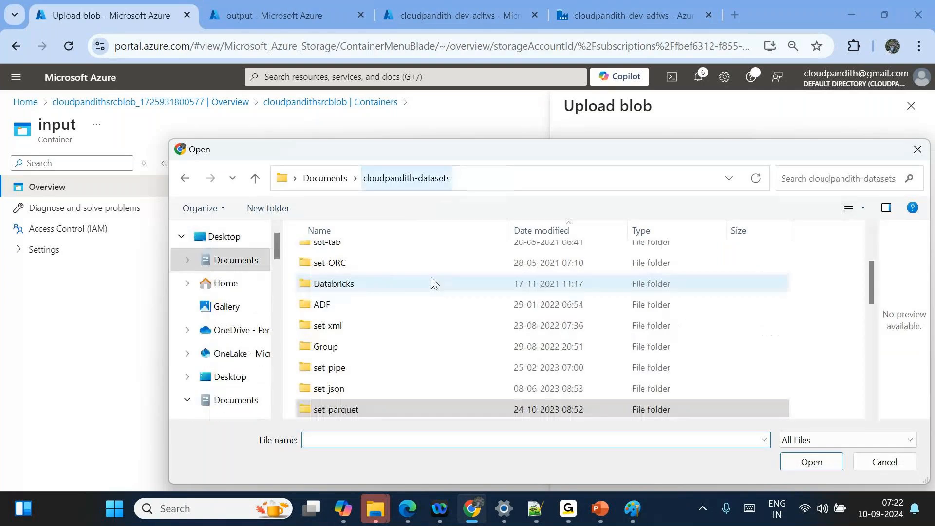
scroll(433, 300, down, 5)
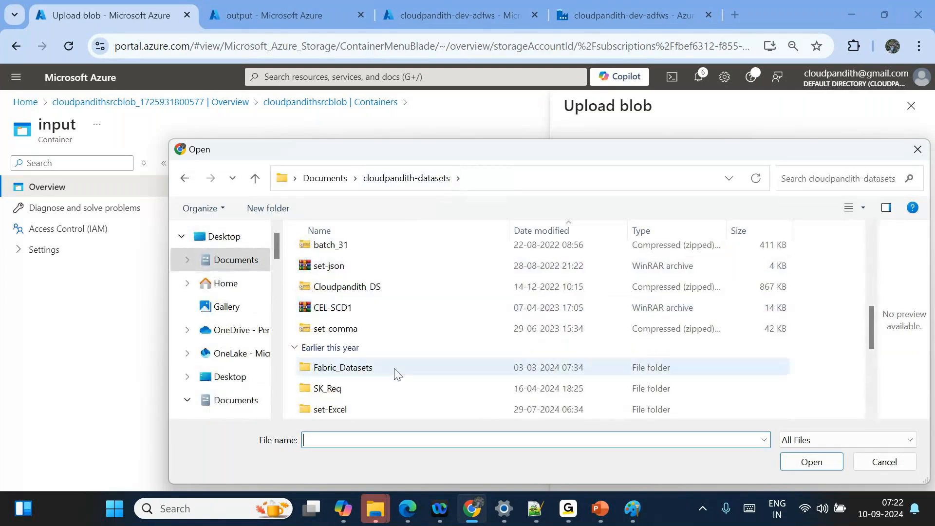
scroll(396, 373, down, 2)
double_click(404, 348)
scroll(434, 368, down, 10)
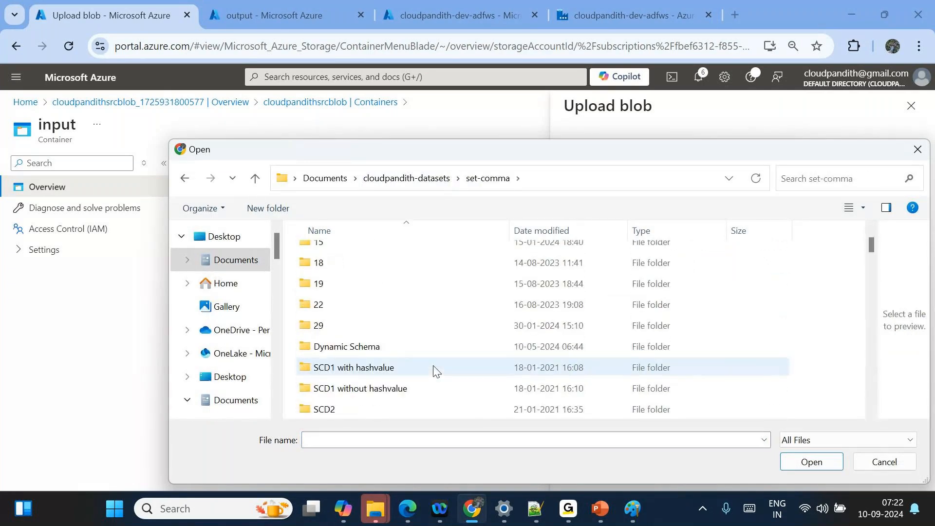
scroll(355, 274, up, 2)
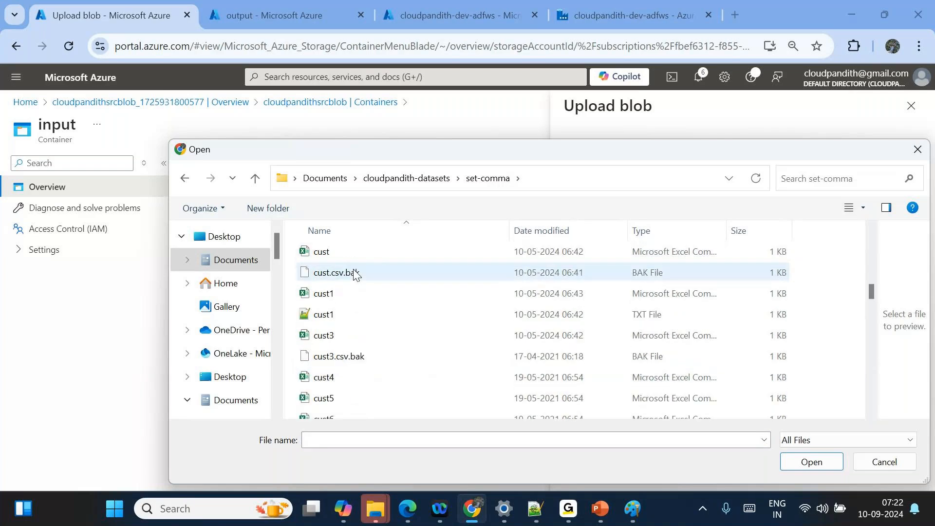
double_click(331, 252)
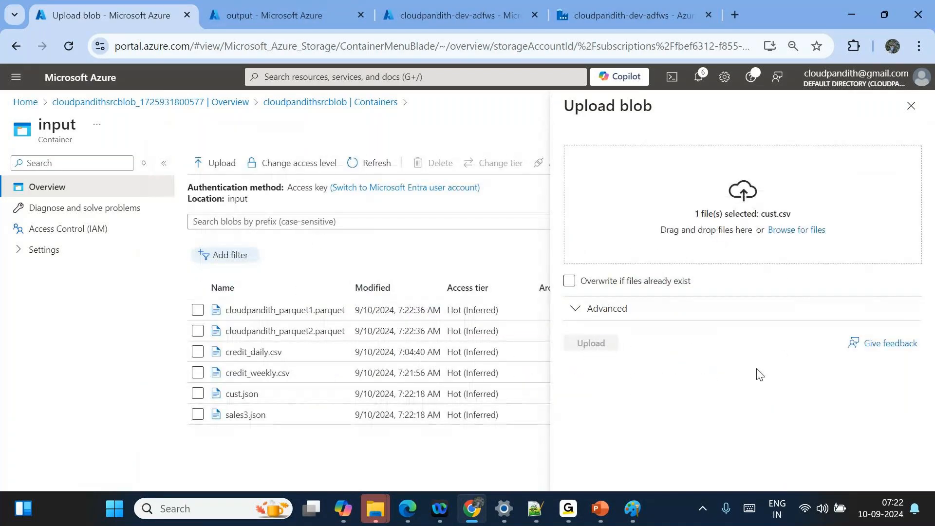
click(591, 343)
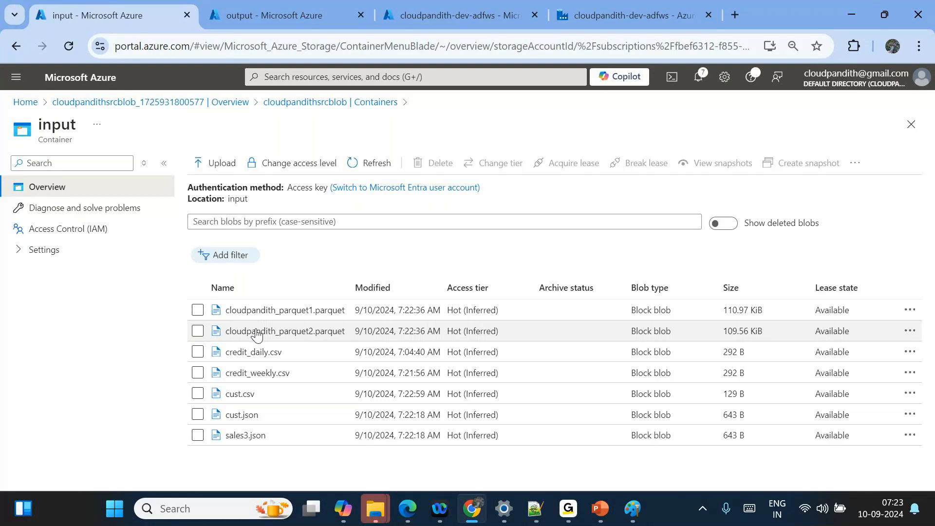
Set the Copy data activity's source wildcard file name to * so all files in the input container are copied.
click(272, 15)
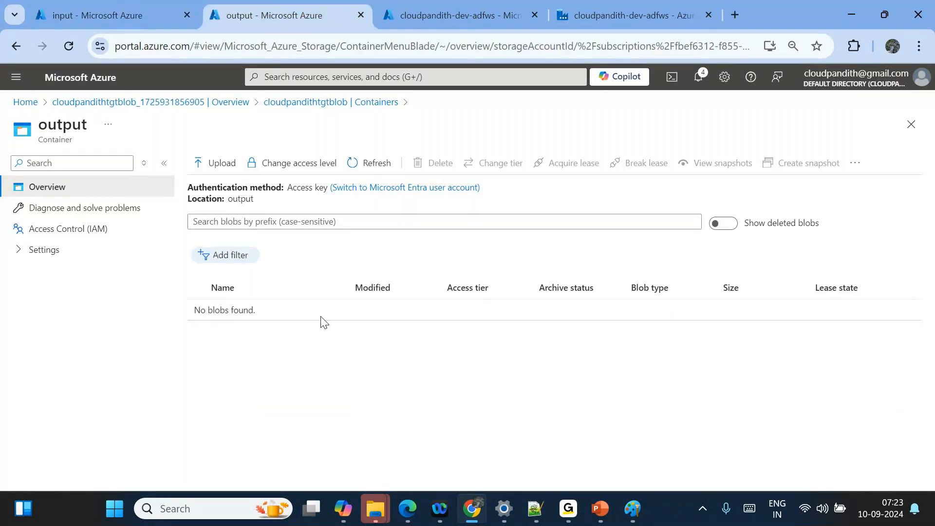
click(628, 15)
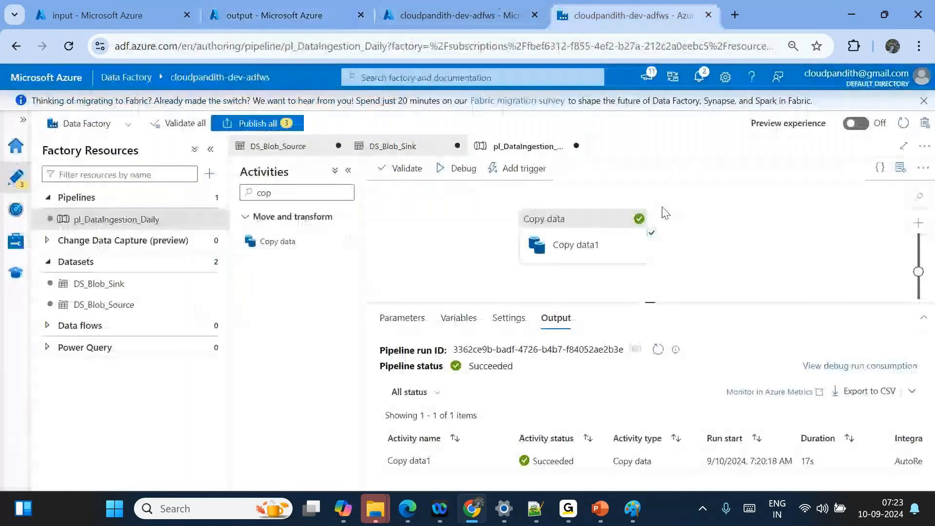
click(584, 238)
click(440, 317)
double_click(537, 404)
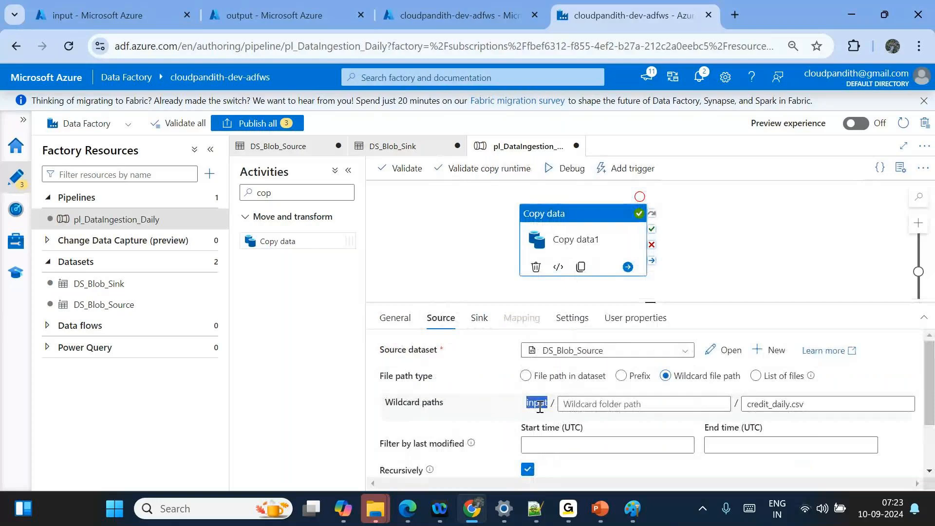
click(791, 392)
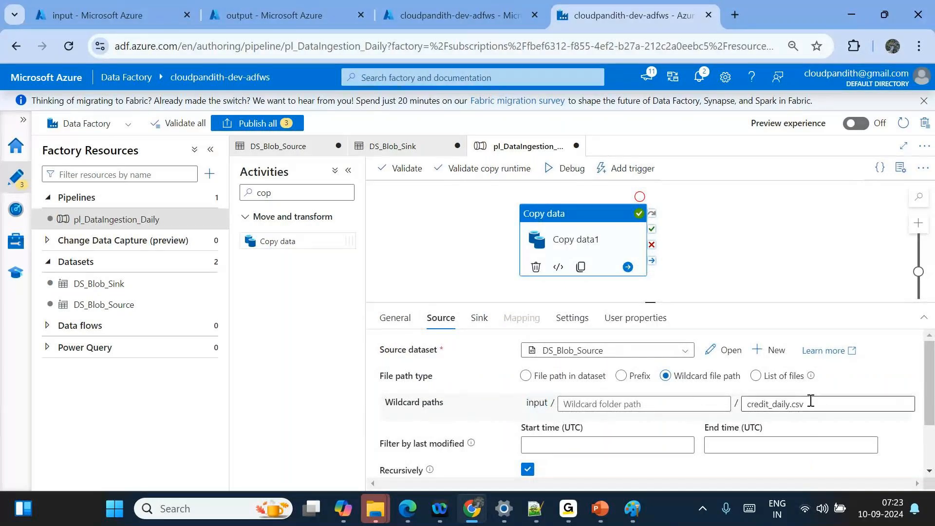
drag(810, 403, 747, 407)
key(BackSpace)
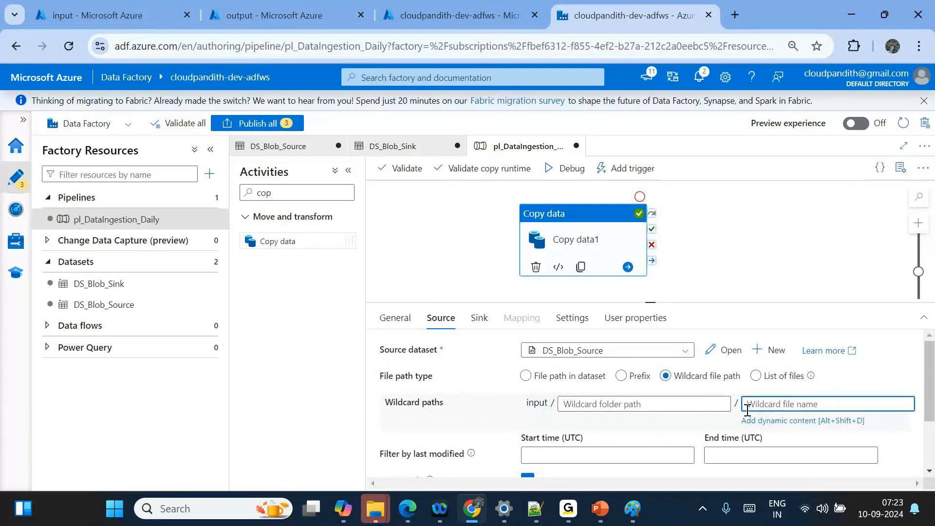
text(*)
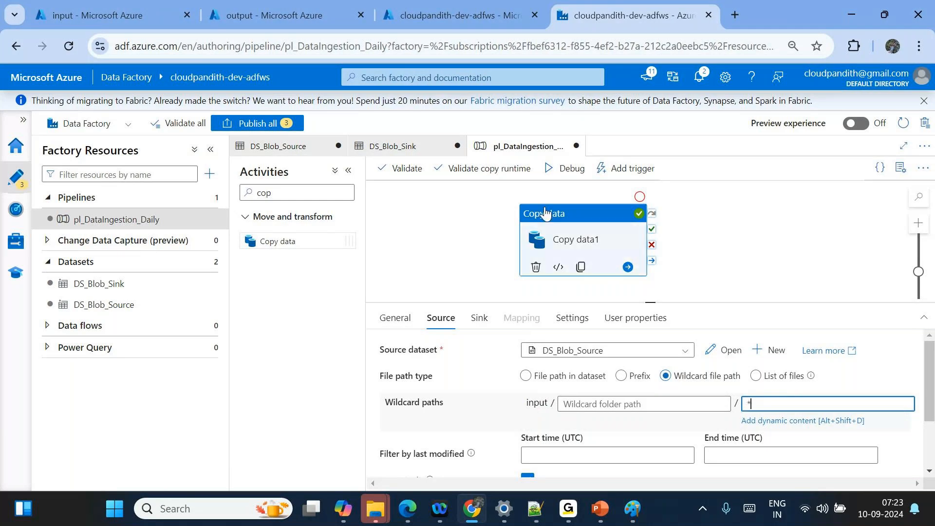
Review the sink dataset's output file path and return to the pipeline's source settings.
click(479, 317)
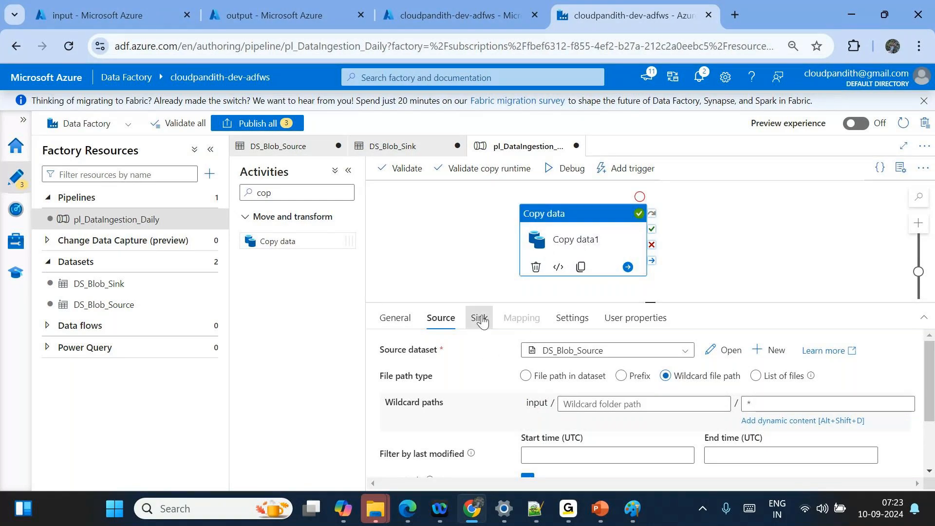
click(120, 287)
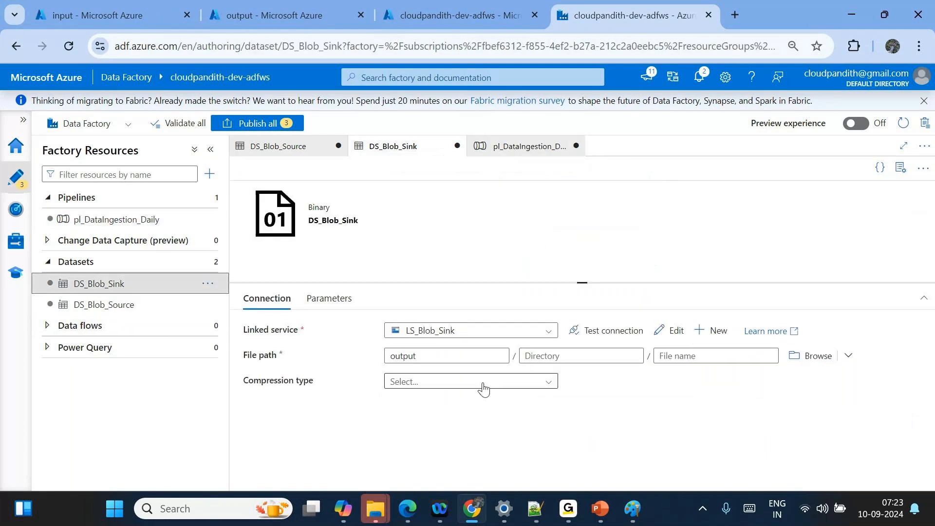
double_click(411, 355)
click(525, 145)
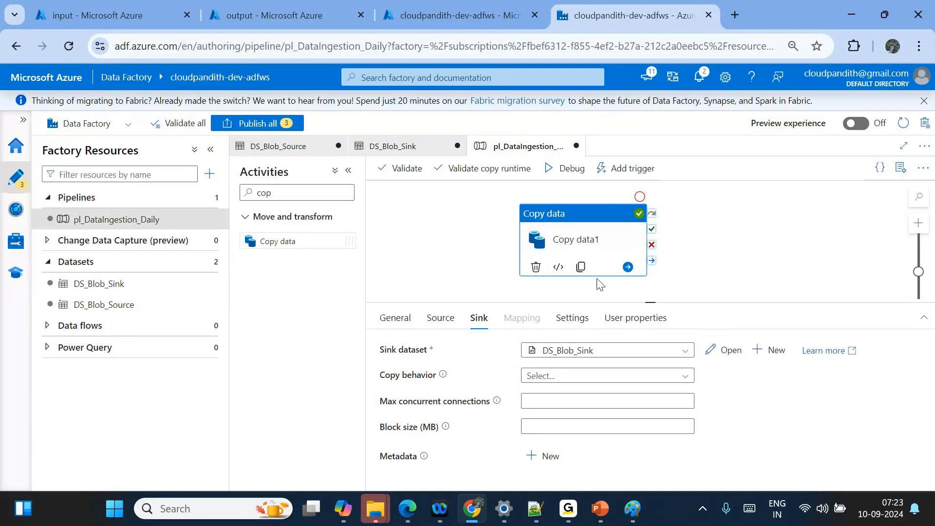
click(441, 318)
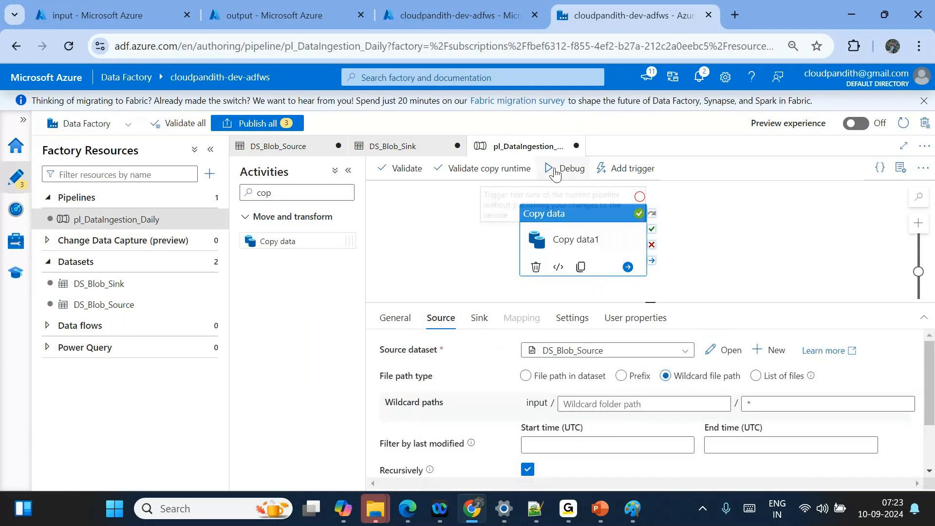
Debug-run the pipeline and refresh the run status until the copy activity finishes.
click(564, 168)
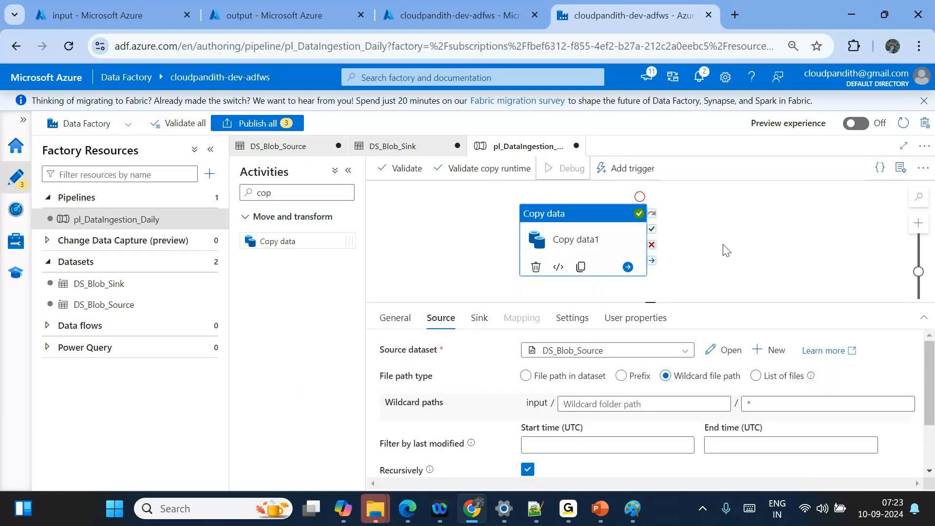
click(653, 350)
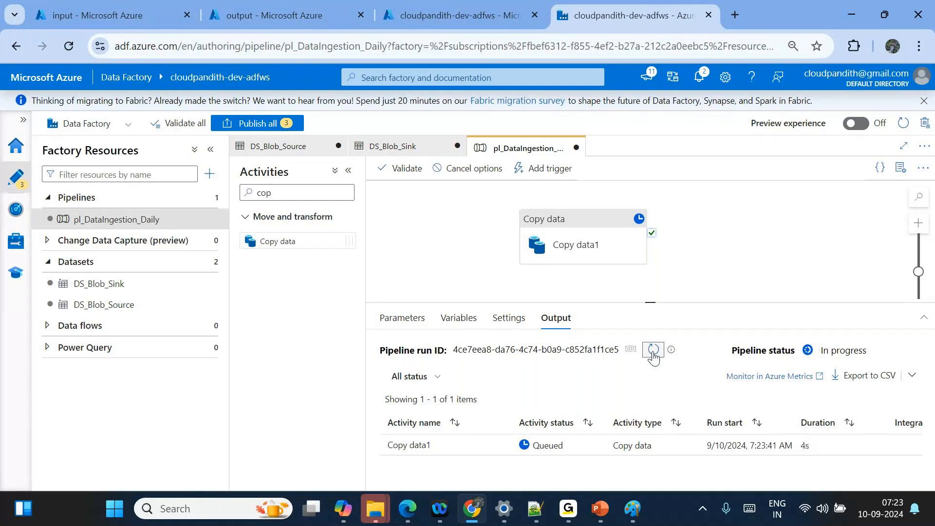
click(653, 351)
click(653, 351)
click(653, 351)
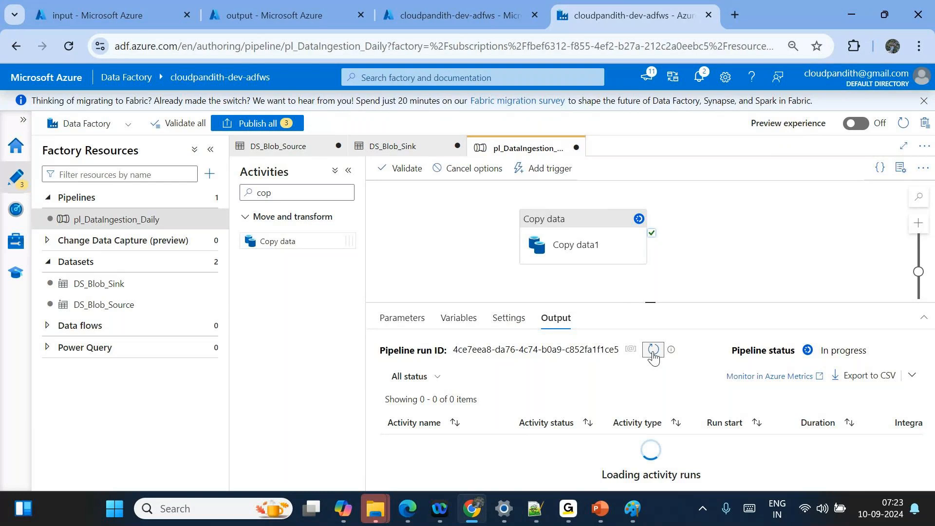
click(653, 351)
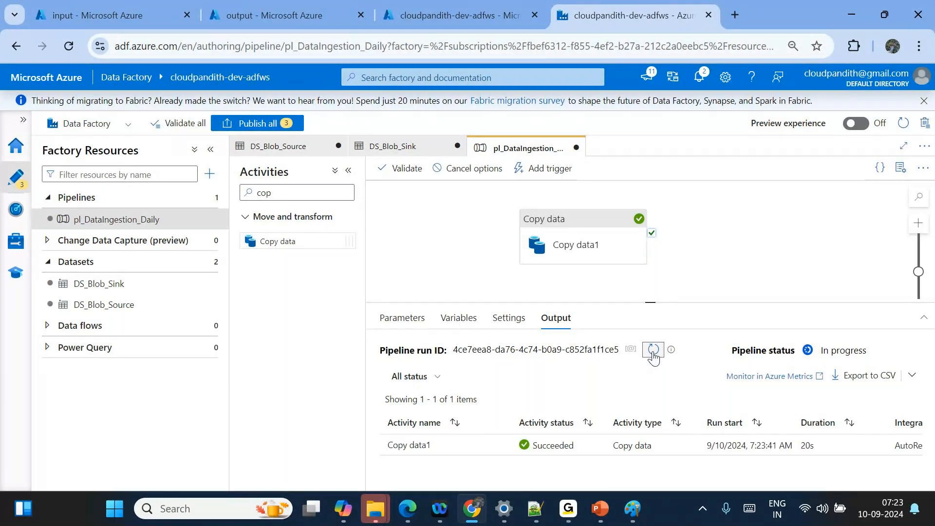
Open the copy activity's run details to review files read and written, then close them.
click(491, 469)
double_click(228, 285)
double_click(576, 286)
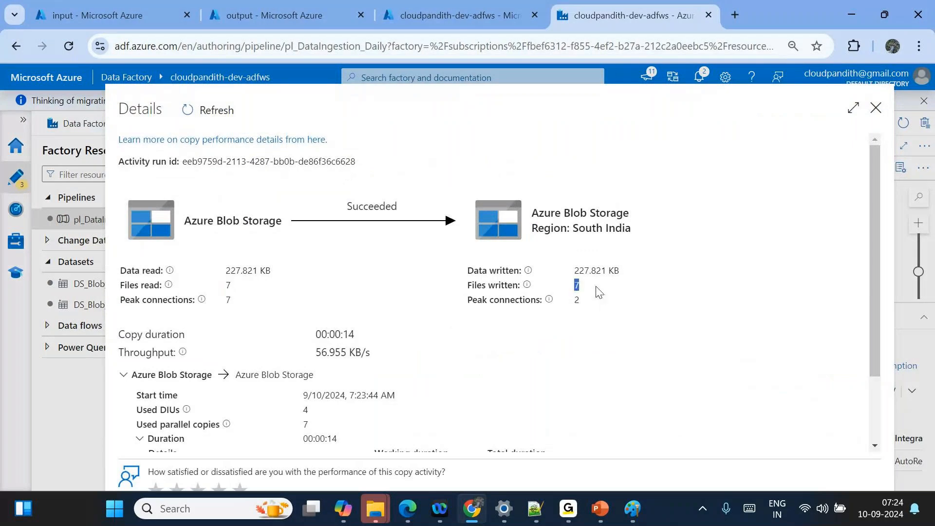
click(872, 107)
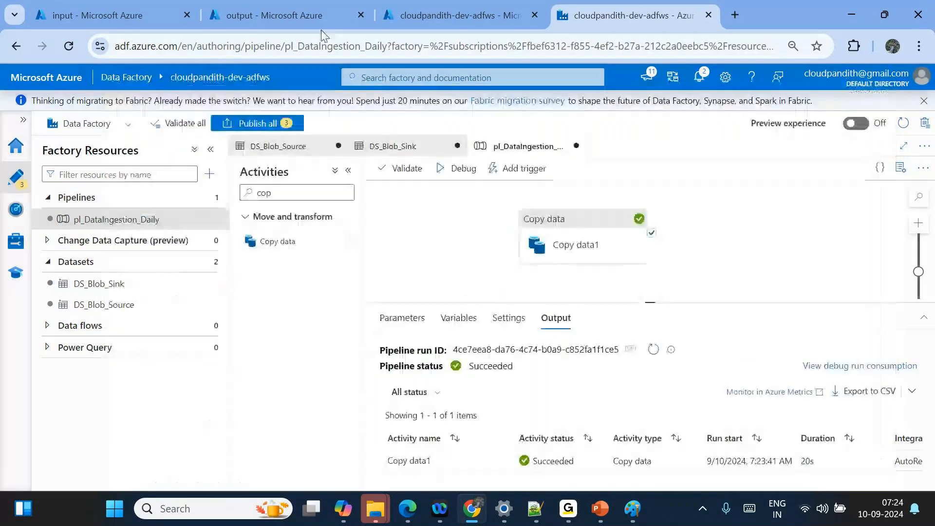
Refresh the output container and select the credit_daily, credit_weekly, cust.json and sales3.json blobs.
click(291, 14)
click(375, 163)
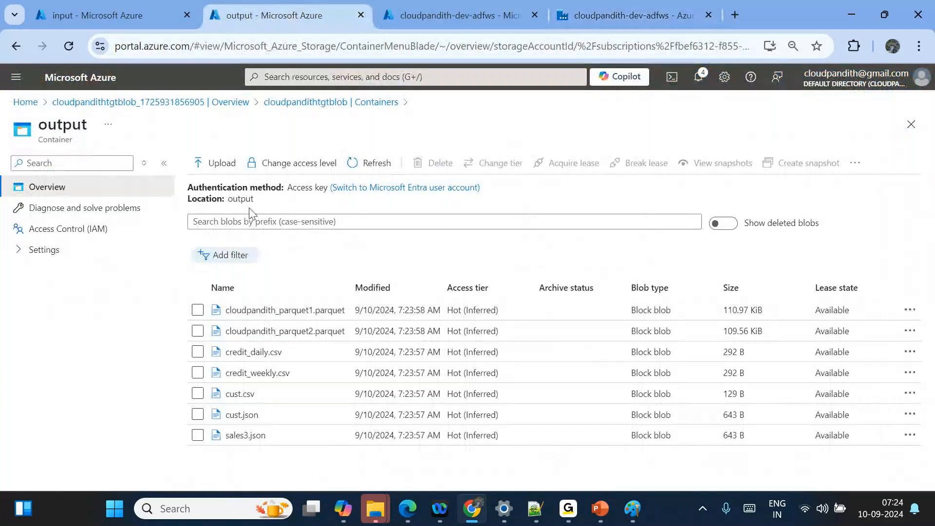
drag(403, 310, 407, 325)
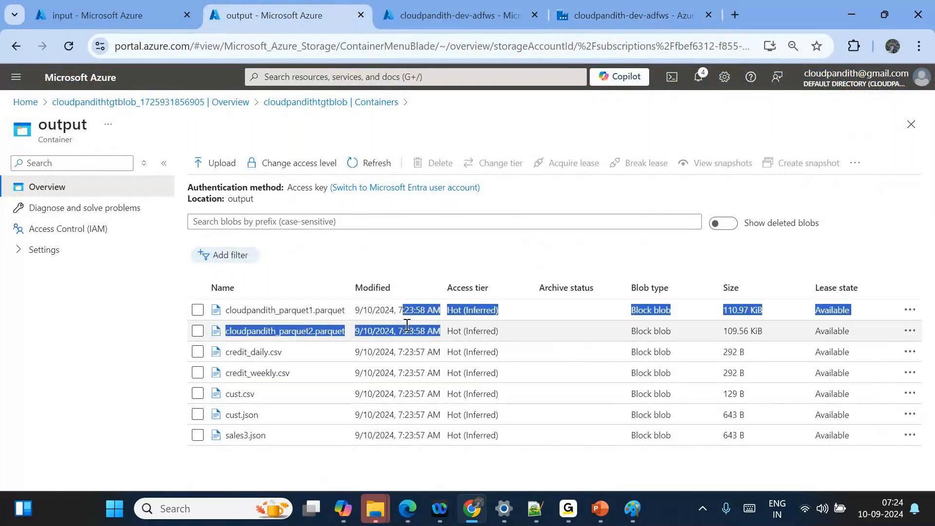
click(413, 351)
click(416, 372)
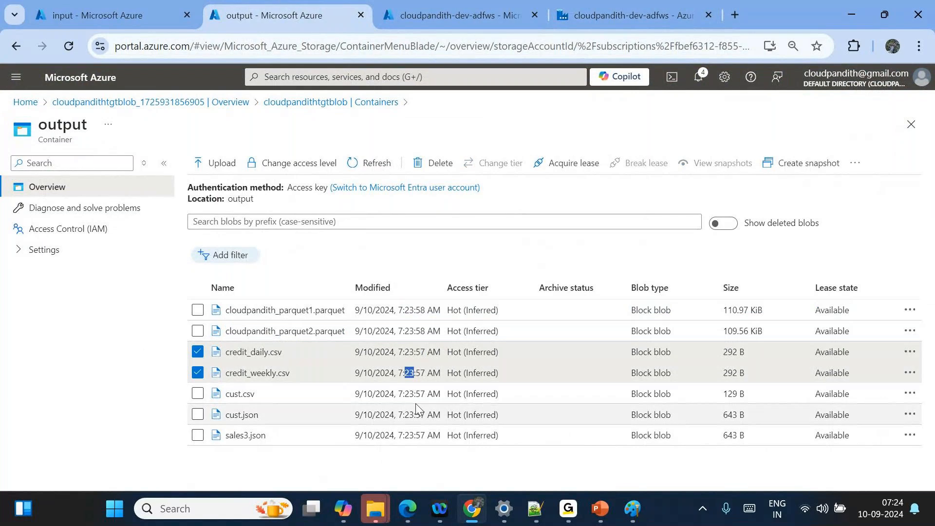
click(417, 415)
click(417, 433)
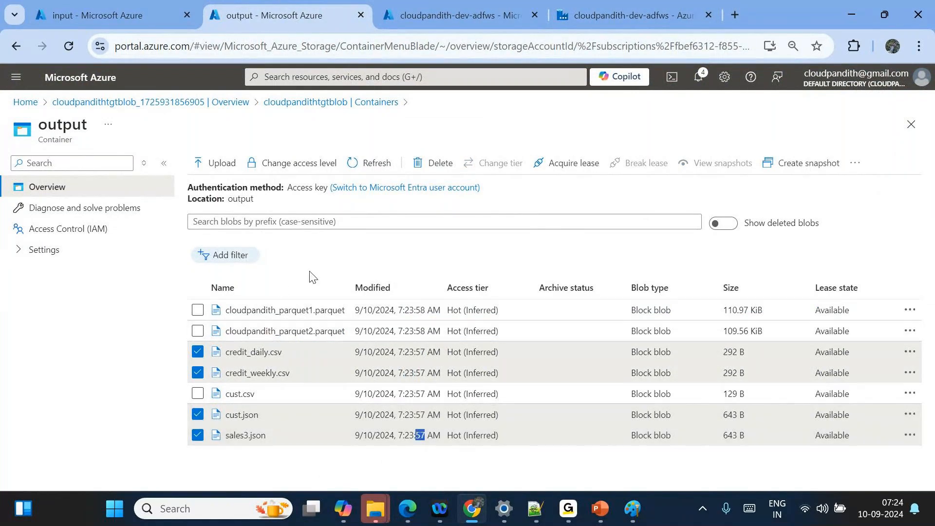
click(253, 310)
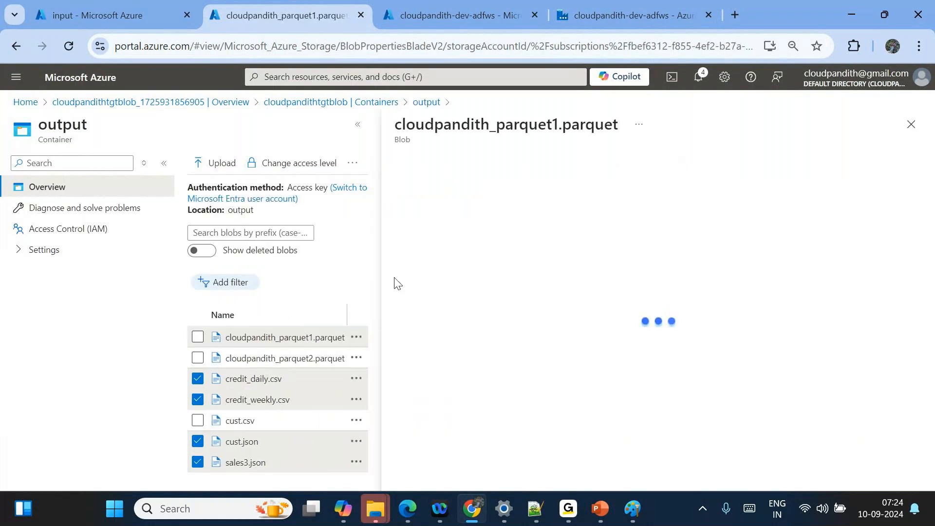
click(912, 134)
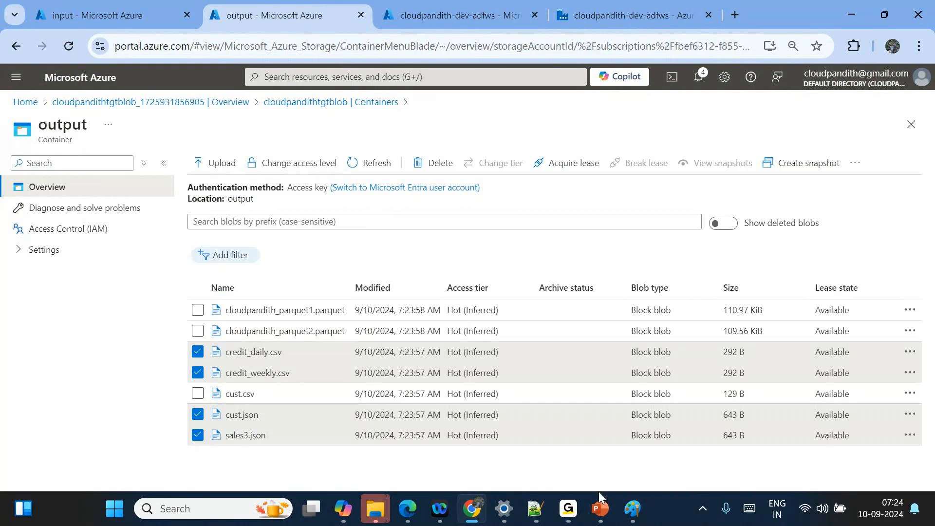
mouse_move(598, 492)
click(579, 429)
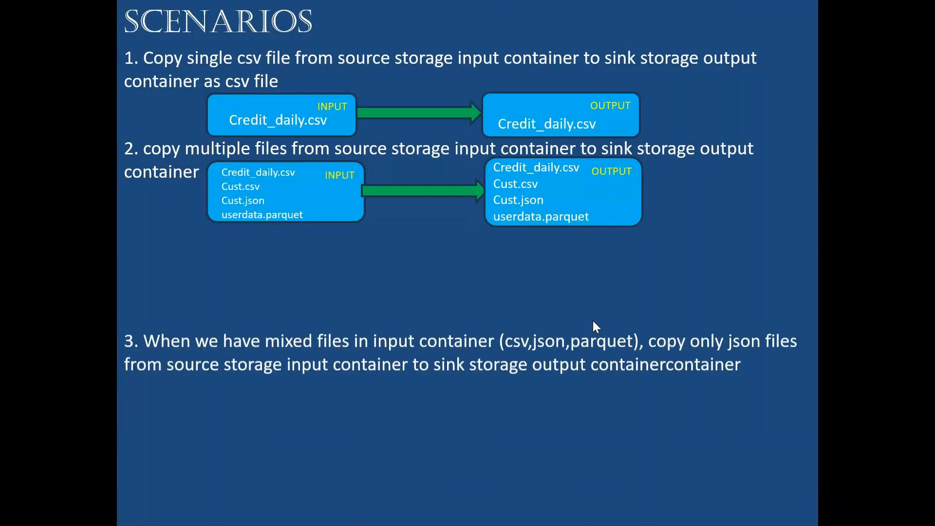
click(592, 321)
click(592, 321)
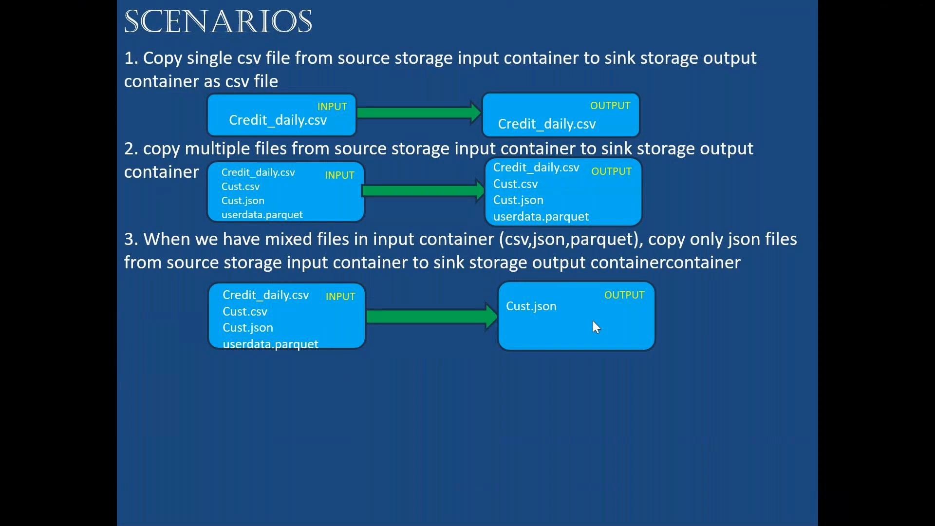
key(alt+Tab)
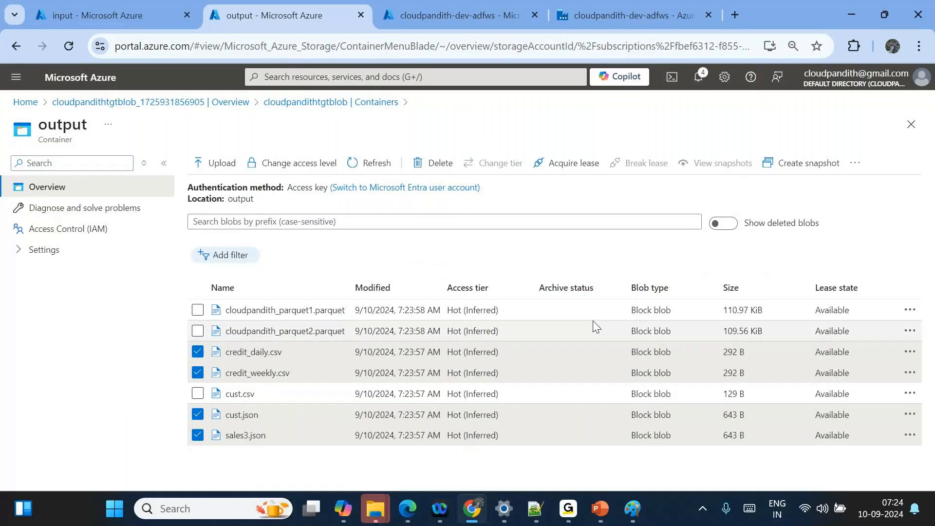
Select the remaining blobs and delete all seven from the output container.
click(198, 310)
click(197, 331)
click(197, 394)
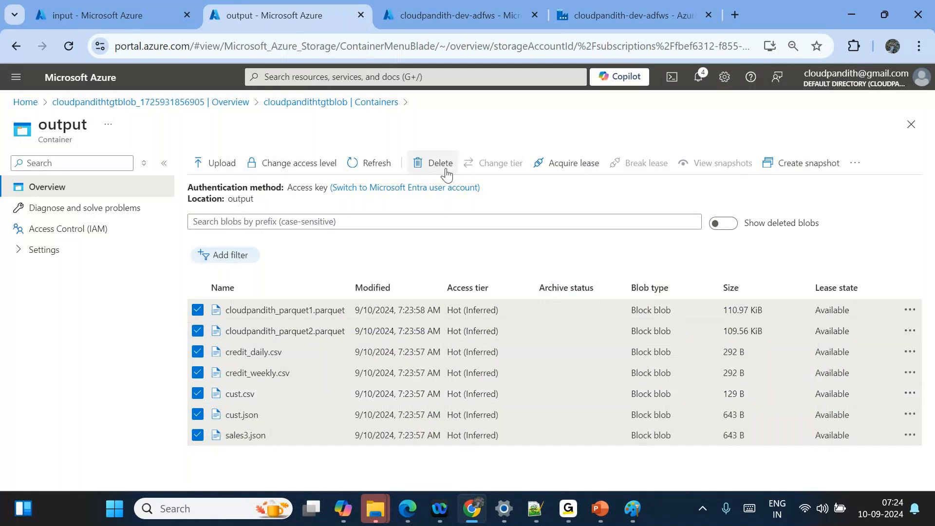
click(447, 166)
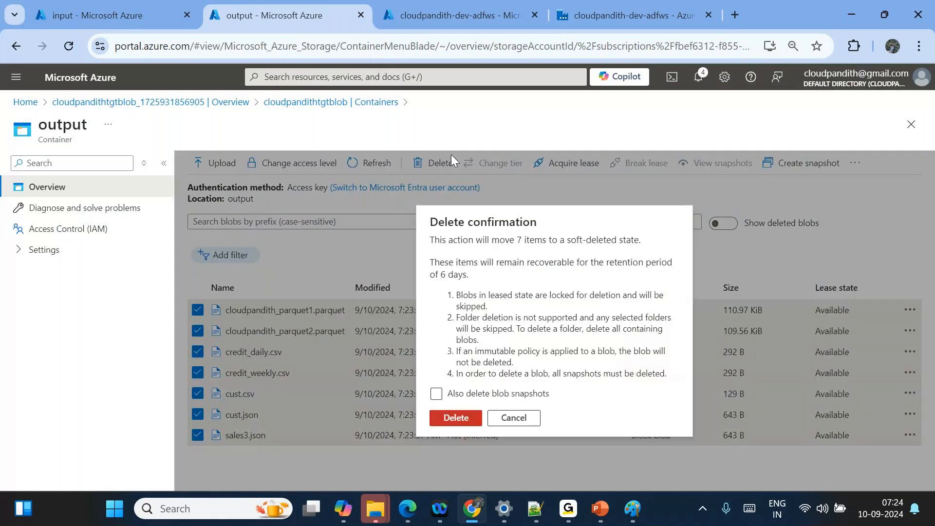
click(451, 417)
double_click(245, 198)
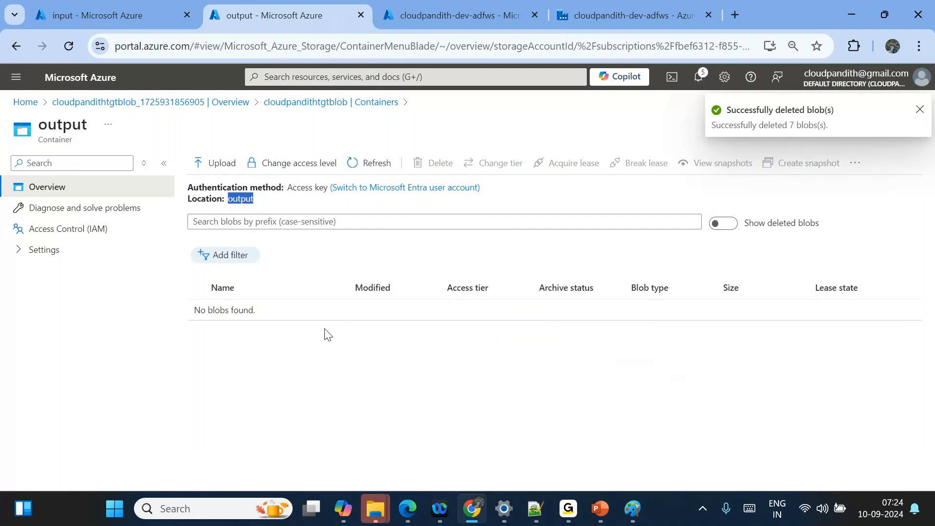
Set the copy activity's source wildcard file name to *.json.
click(132, 2)
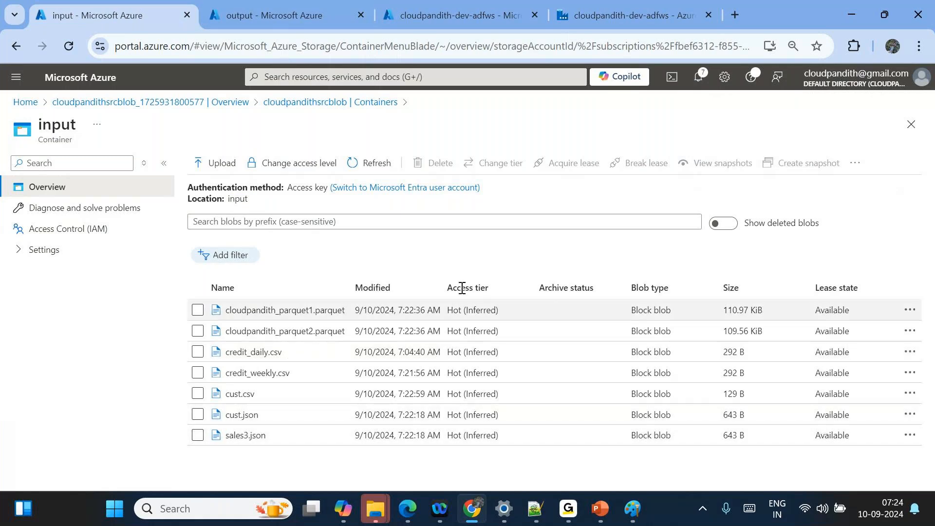
click(607, 5)
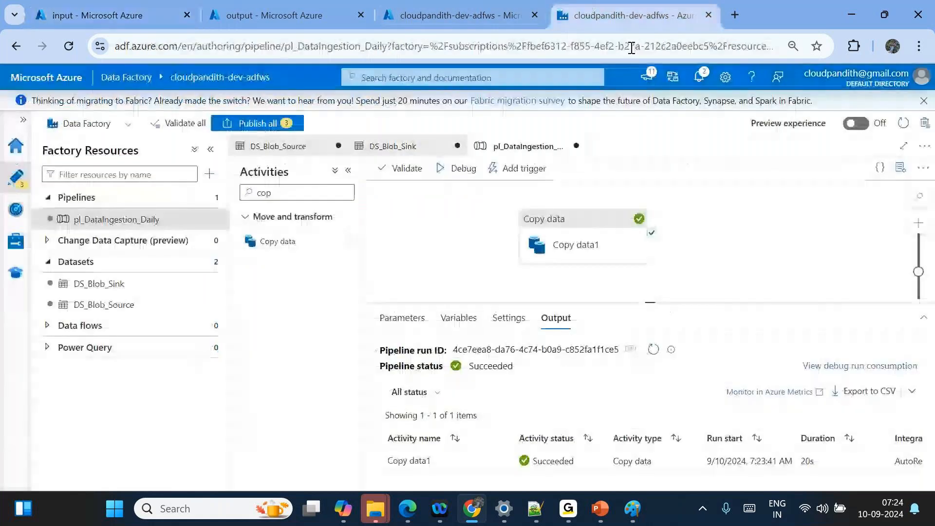
click(578, 234)
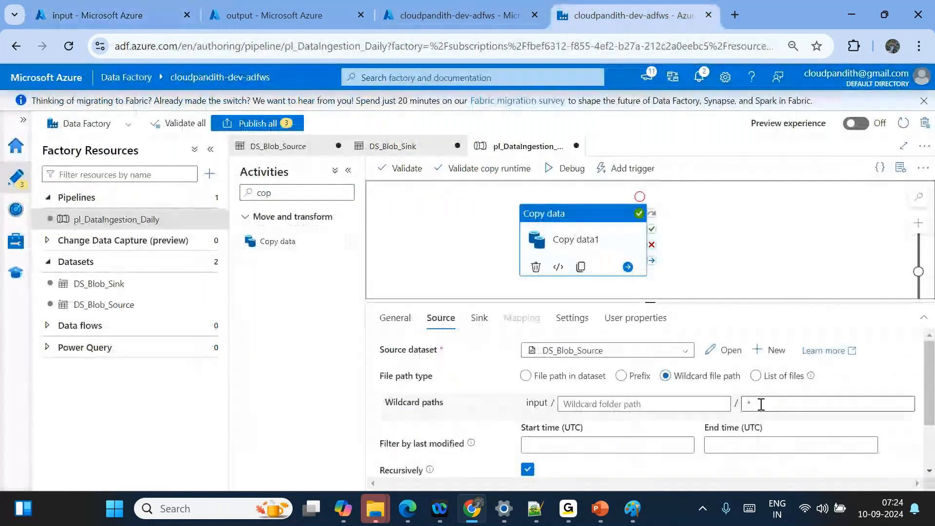
click(760, 402)
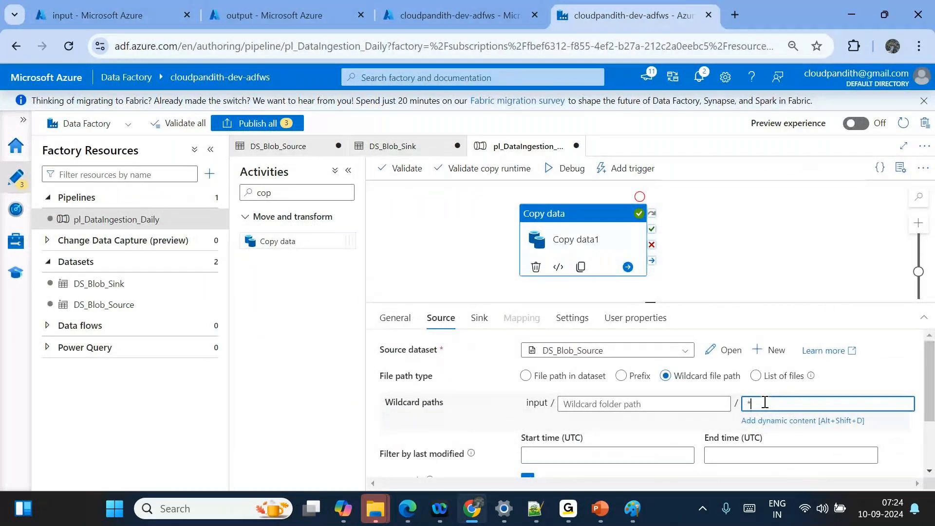
text(.json)
drag(744, 402, 783, 408)
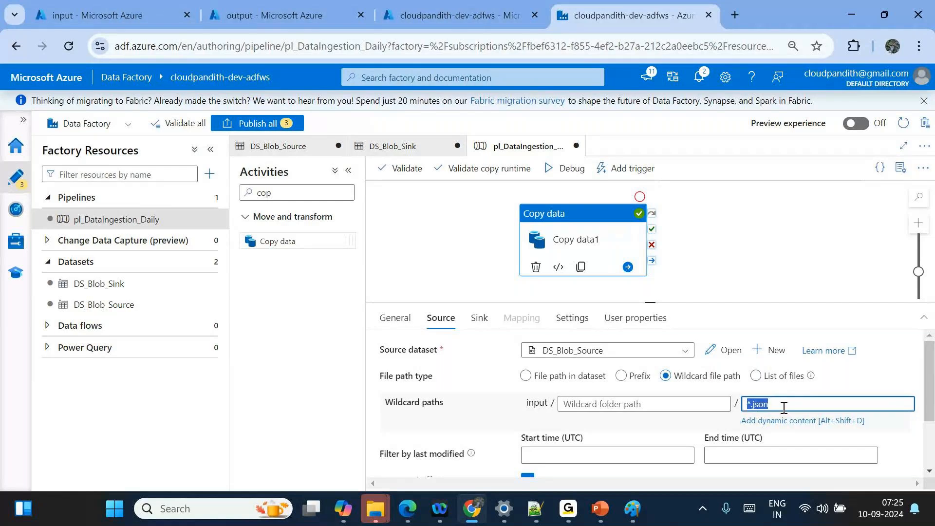
Debug-run the pipeline and review the copy activity's run details, then close them.
click(574, 178)
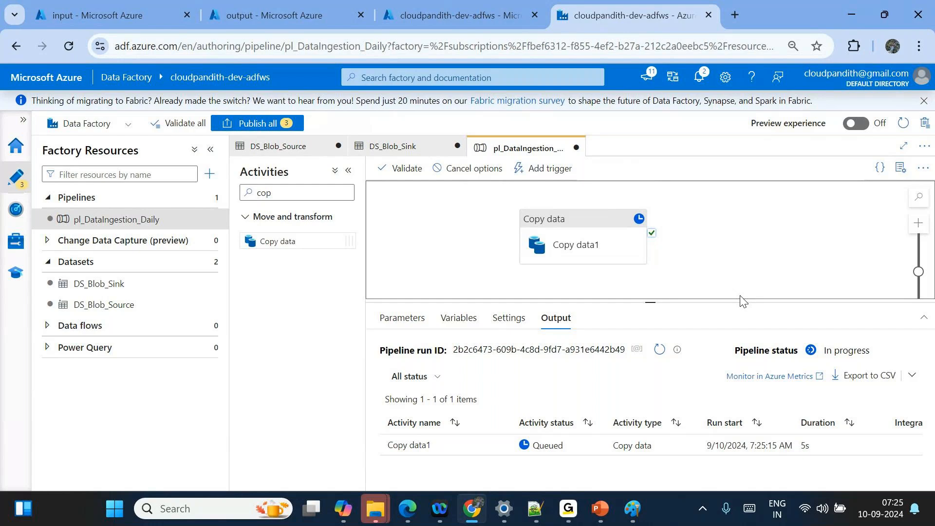
click(660, 350)
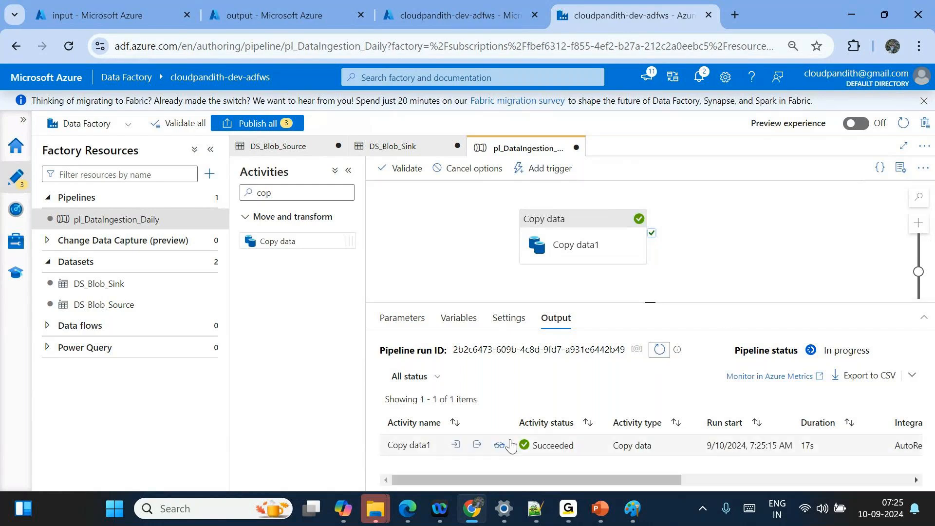
click(500, 445)
double_click(261, 291)
double_click(586, 287)
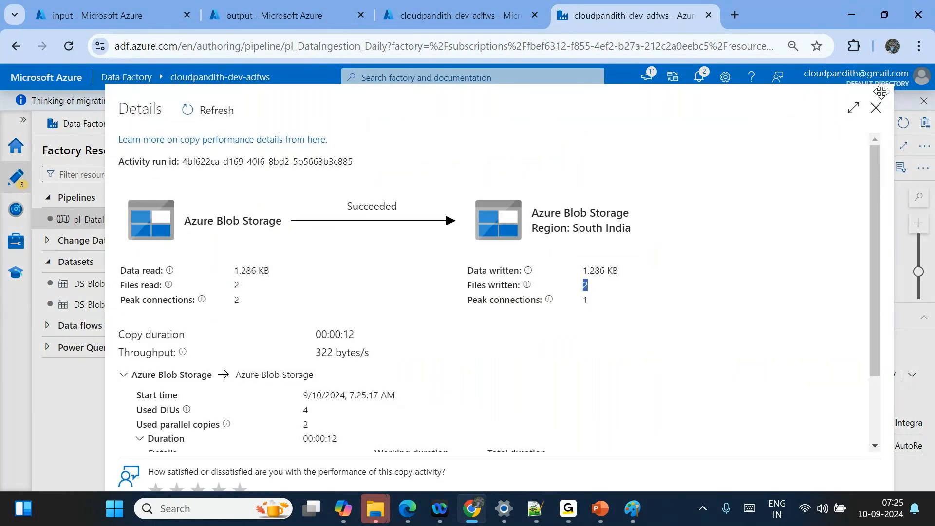
click(877, 109)
Refresh the output container and delete the cust.json and sales3.json blobs.
click(287, 15)
click(375, 164)
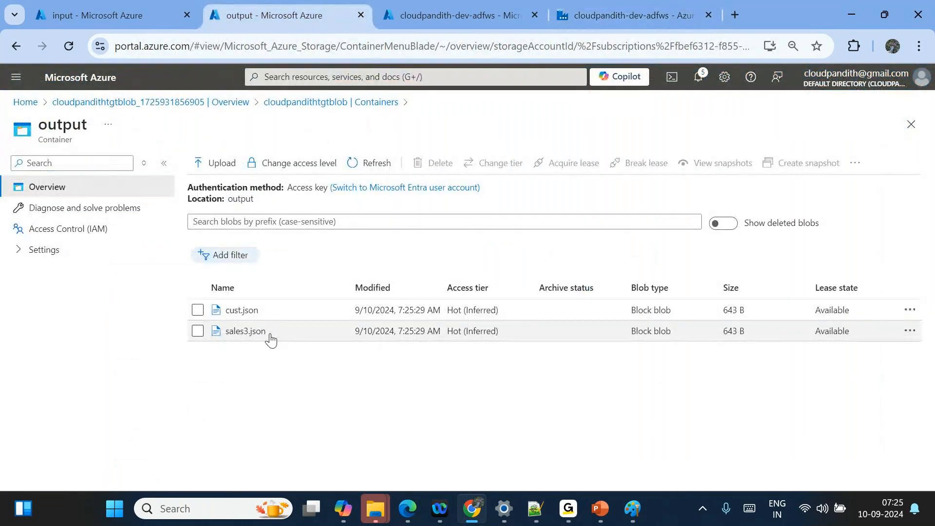
click(197, 310)
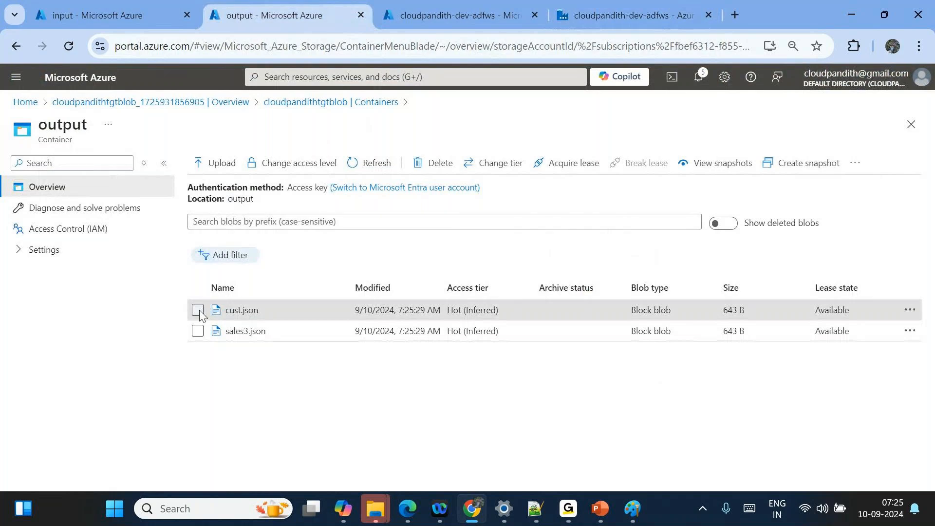
click(197, 331)
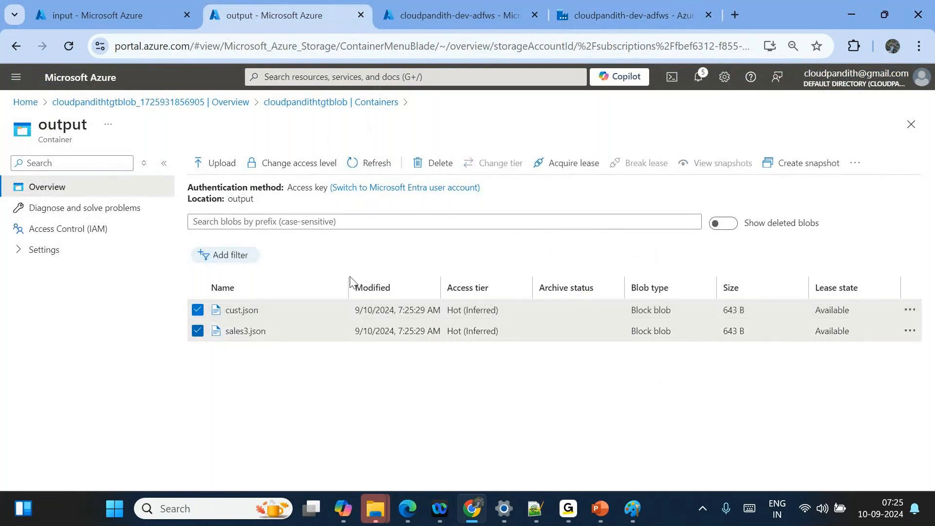
click(437, 164)
click(452, 418)
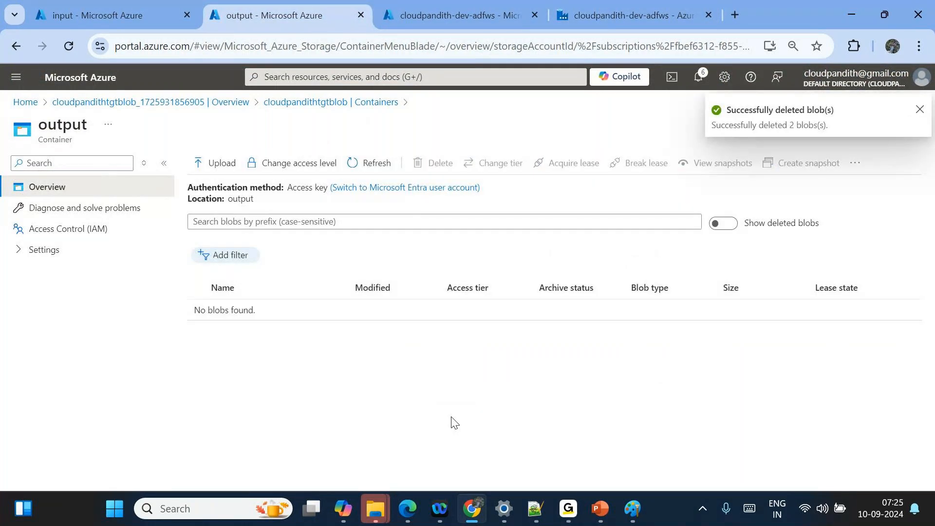
Change the source wildcard file name to cust*.
click(116, 19)
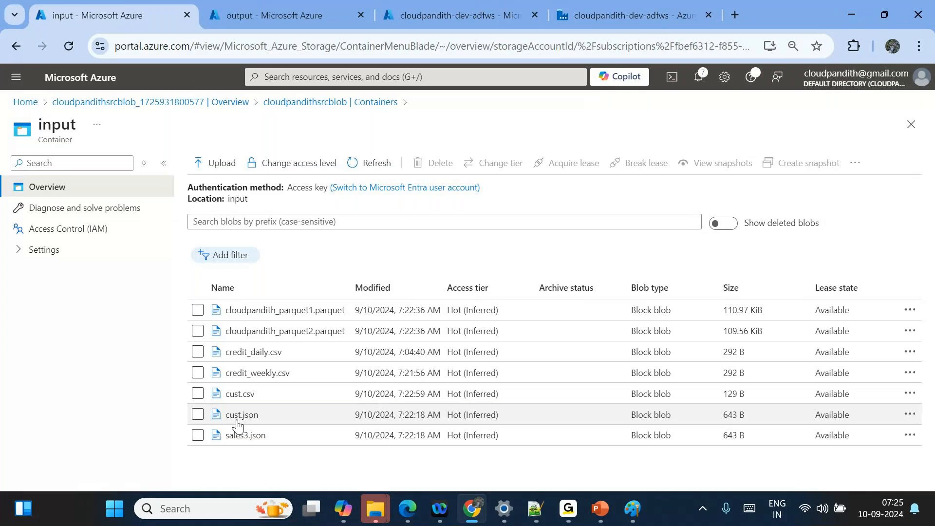
click(633, 16)
click(590, 244)
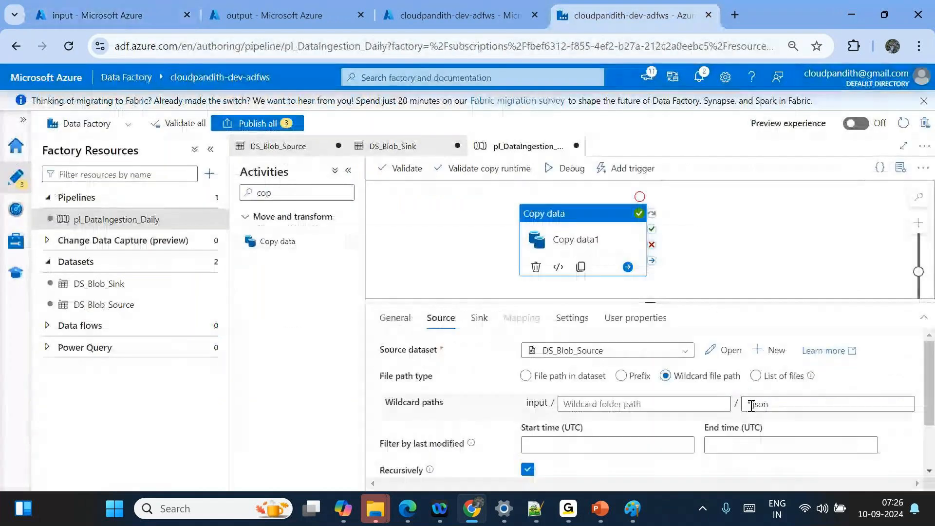
click(751, 404)
text(cust*)
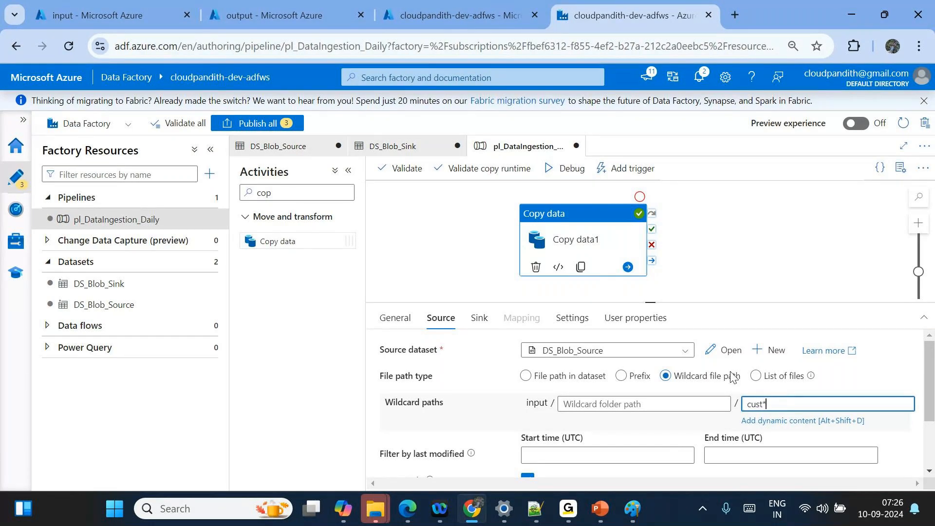
Debug-run the pipeline and refresh the run status until the copy activity finishes.
click(581, 176)
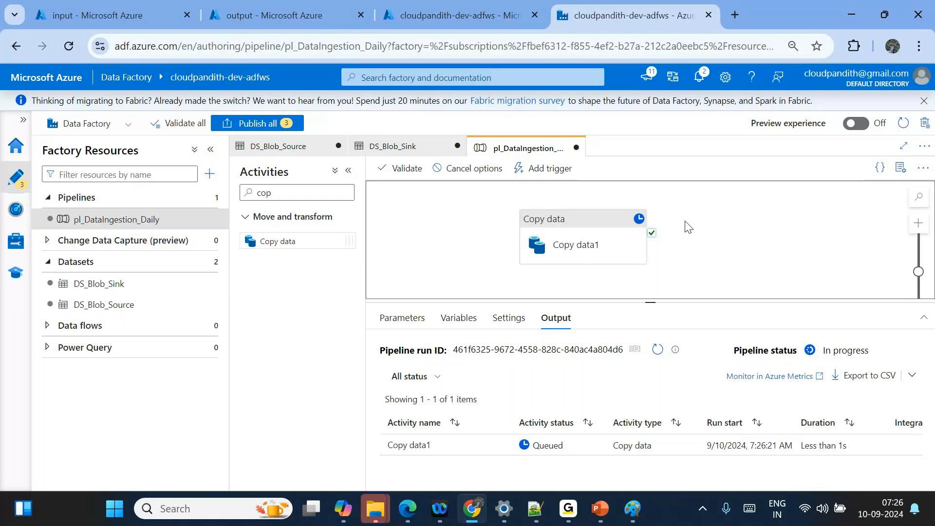
click(662, 350)
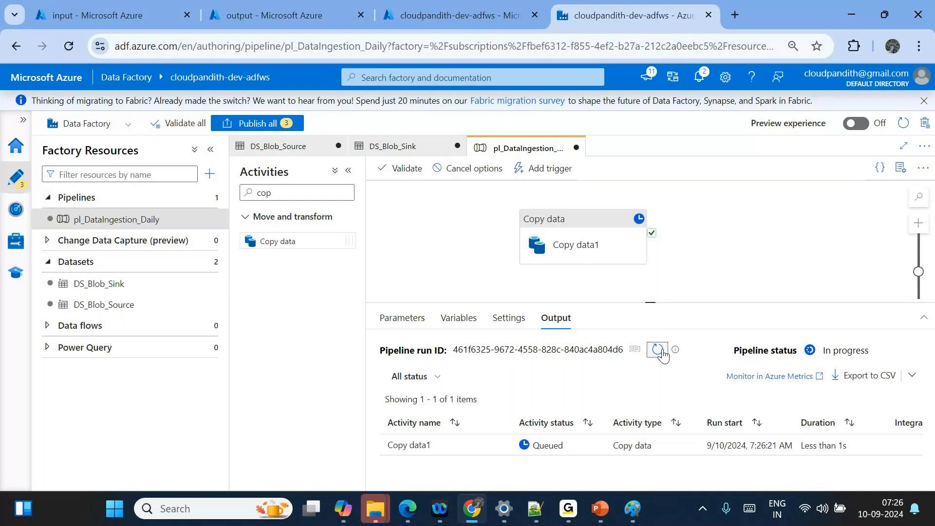
click(658, 350)
click(658, 350)
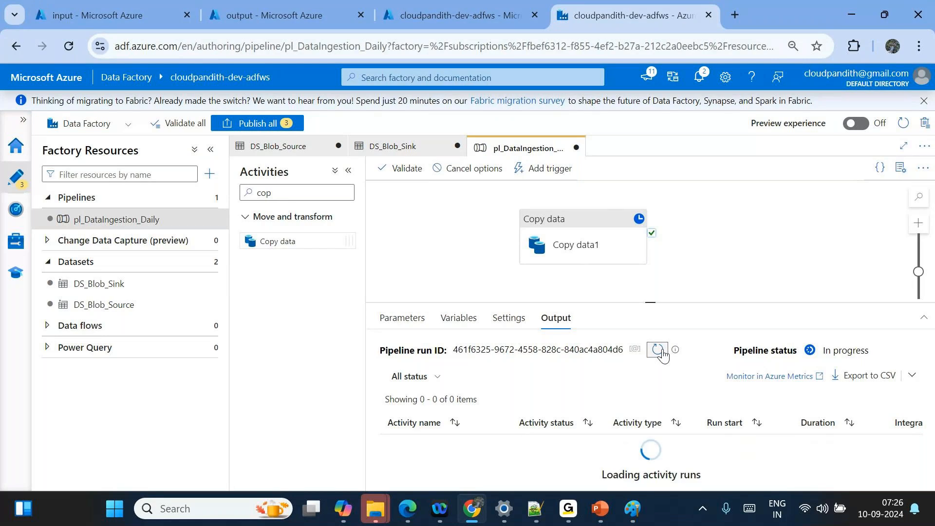
click(658, 349)
click(658, 350)
click(658, 350)
click(660, 350)
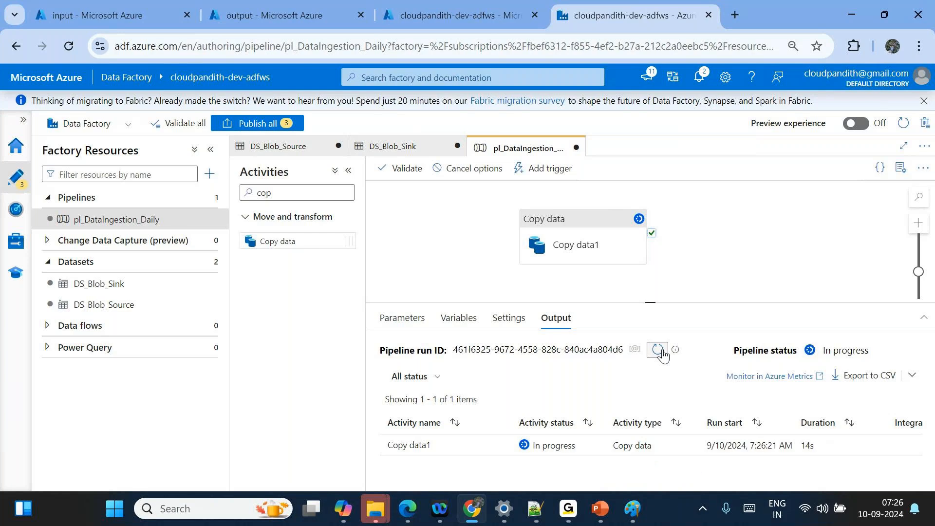
click(658, 349)
click(658, 350)
click(658, 349)
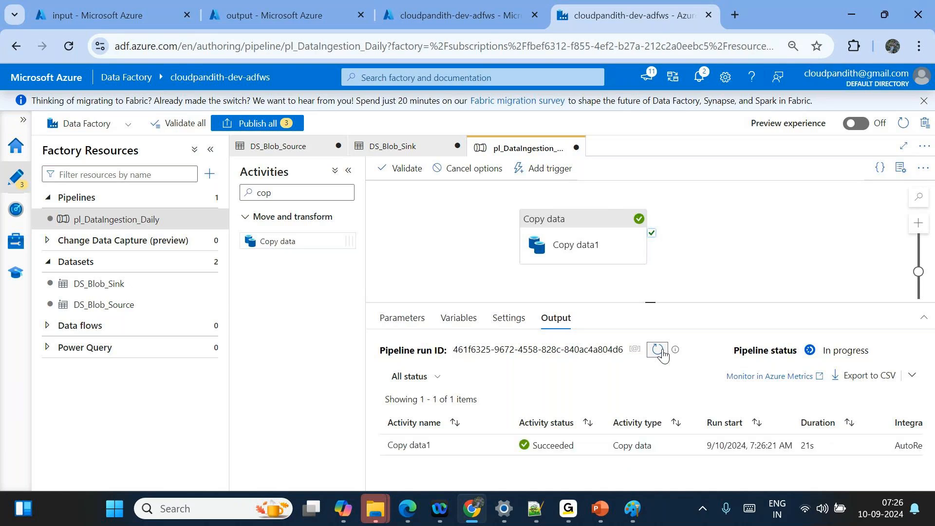
click(659, 349)
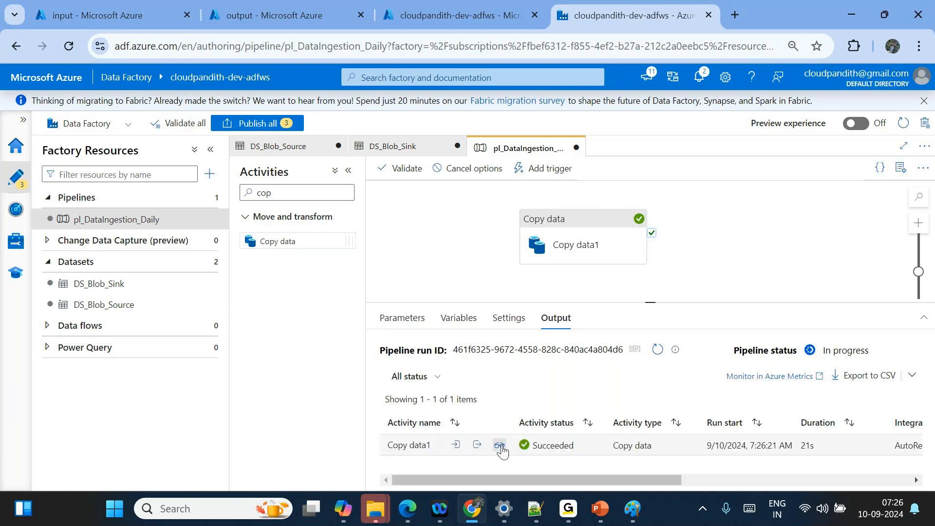
Open the copy activity's run details to review files read and written, then close them.
click(501, 445)
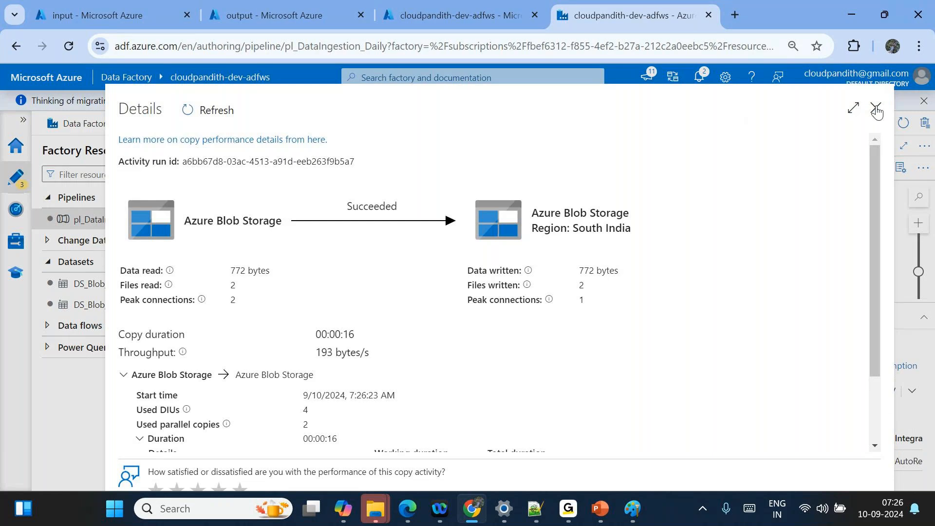
click(876, 109)
Refresh the output container and delete the cust.csv and cust.json blobs.
click(285, 9)
click(374, 162)
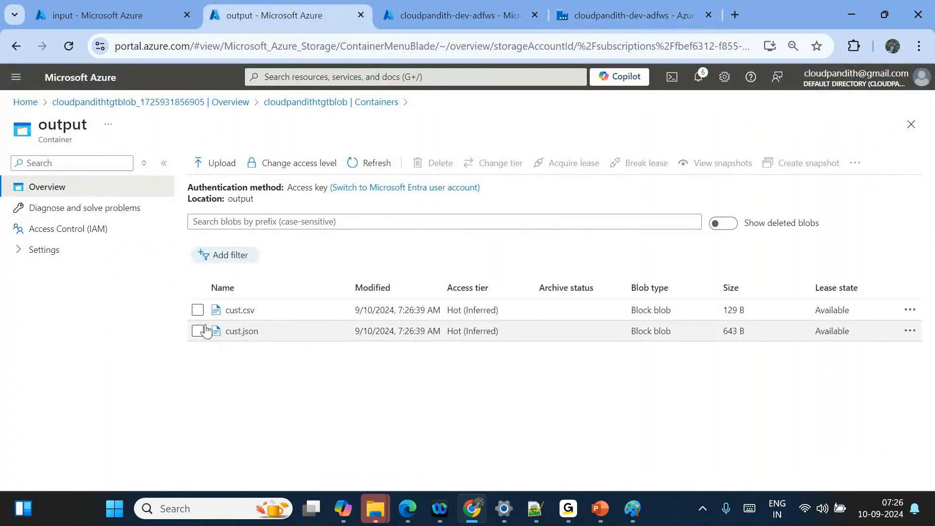
click(198, 310)
click(197, 330)
click(434, 164)
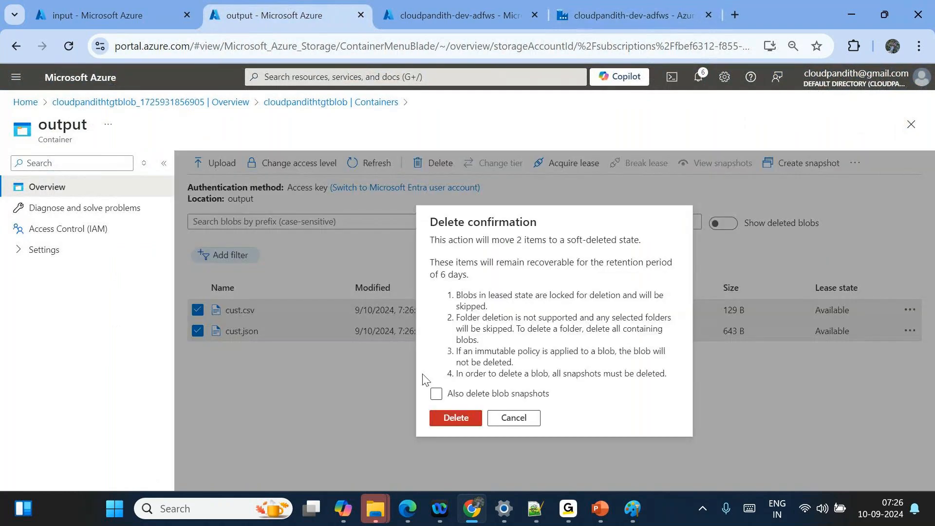
click(451, 415)
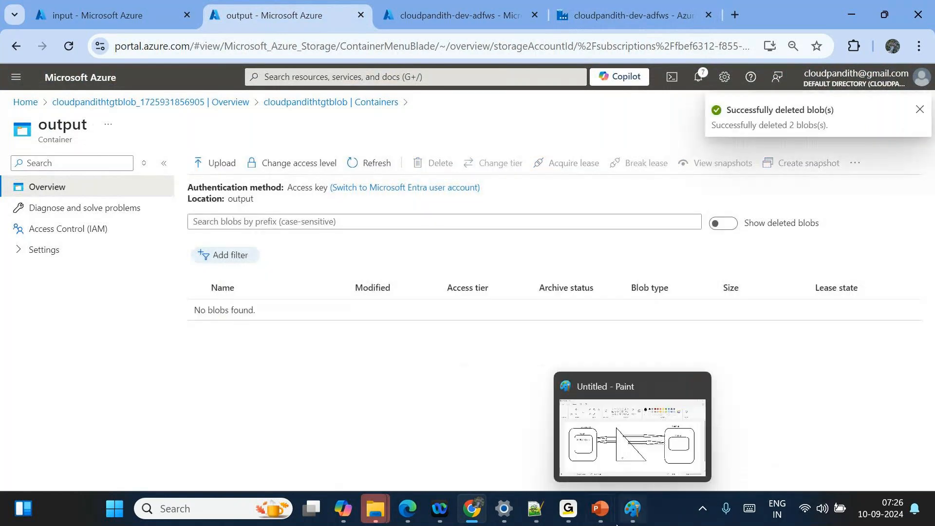
Review the scenarios slide describing the cust-prefix copy scenario.
click(607, 519)
click(478, 353)
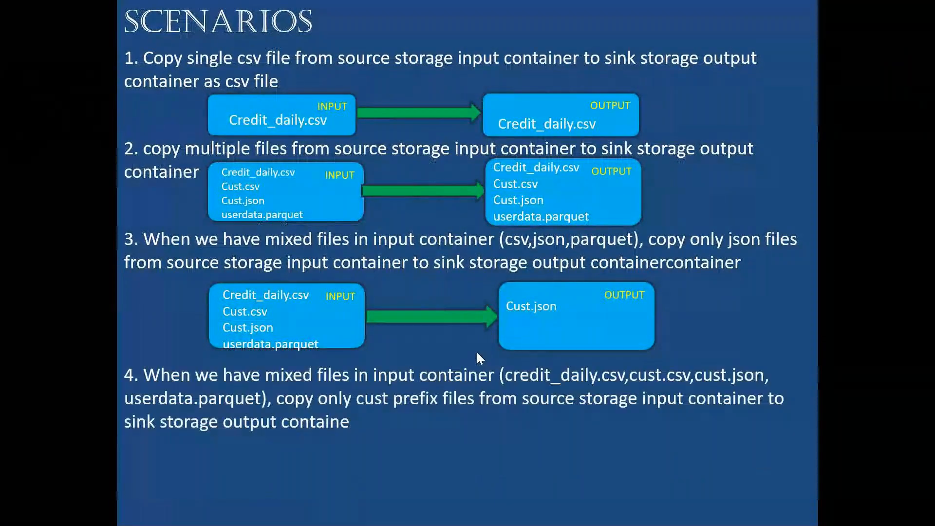
click(477, 353)
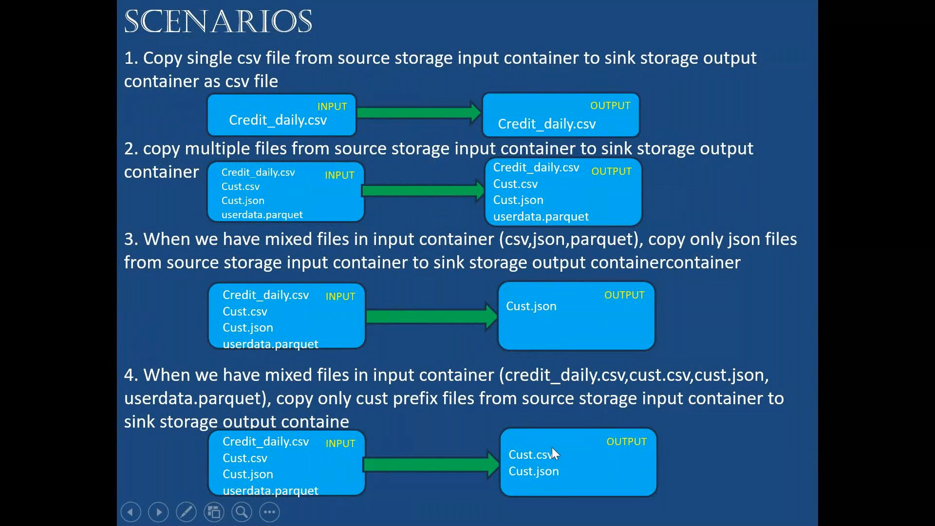
key(alt+Tab)
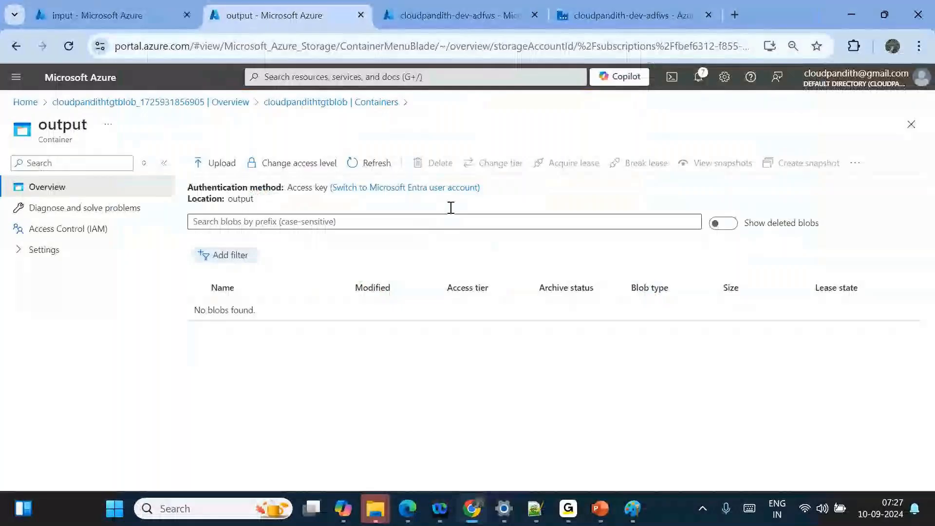
Switch the copy source's file path type to Prefix and set the prefix to cust.
click(600, 7)
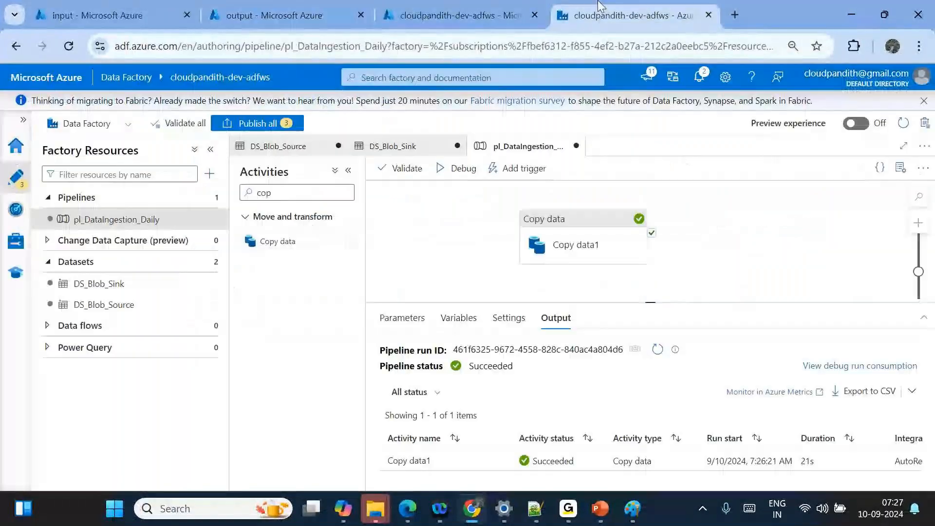
click(577, 254)
click(621, 377)
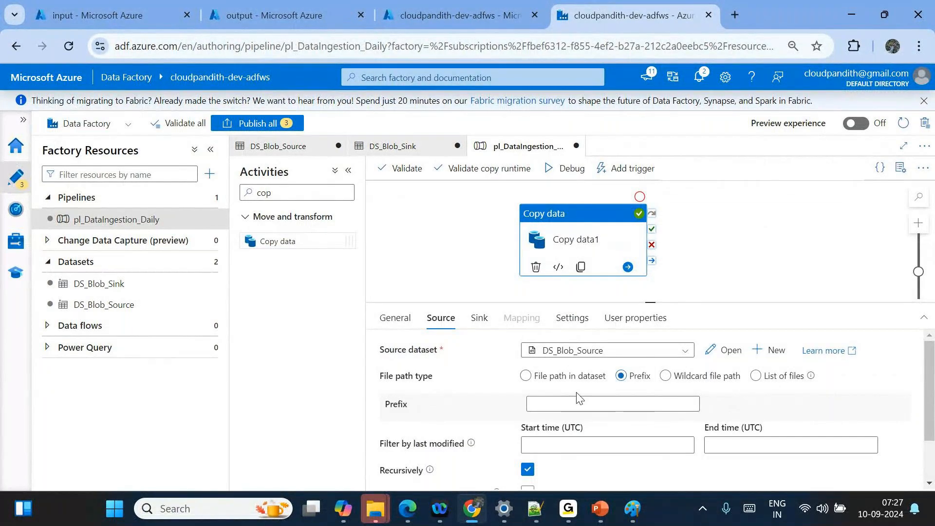
click(558, 405)
text(cust)
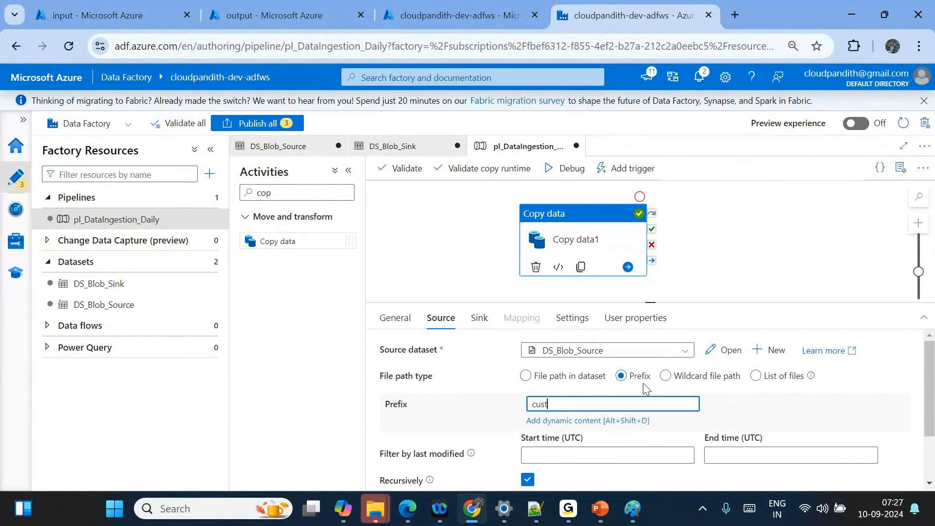
Debug-run the pipeline with the cust prefix source and refresh the run status until it completes.
click(276, 5)
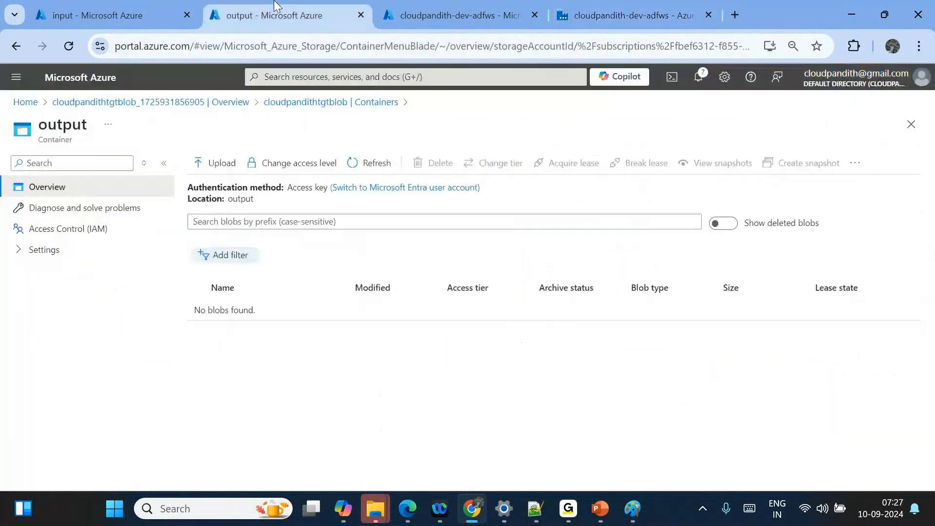
click(598, 13)
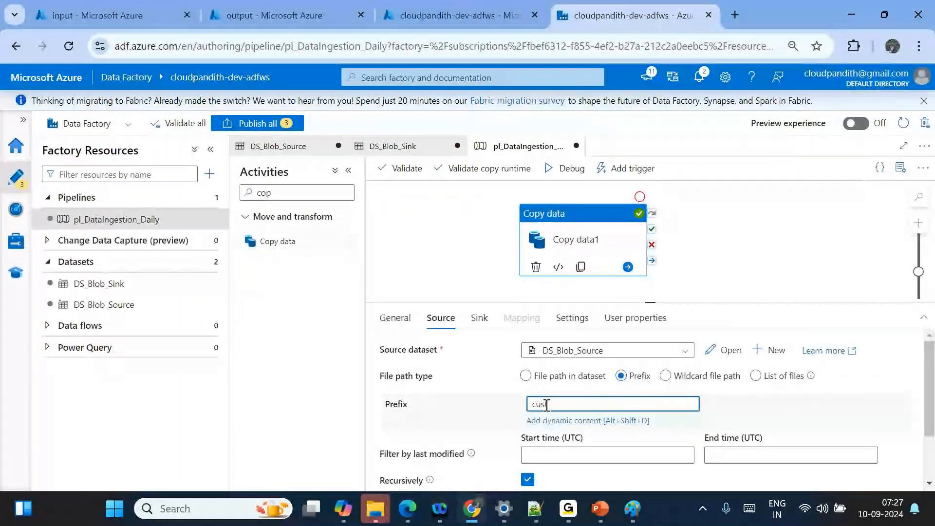
click(570, 168)
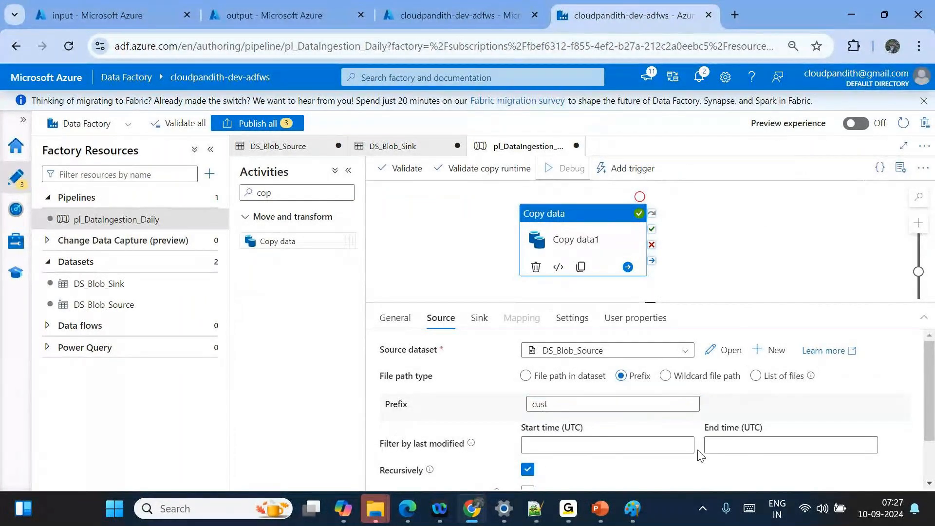
click(656, 349)
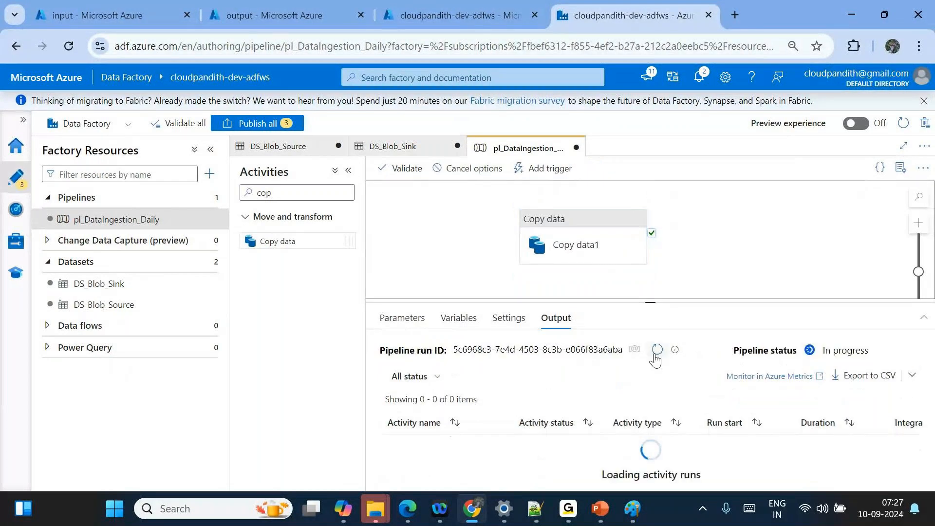
click(657, 349)
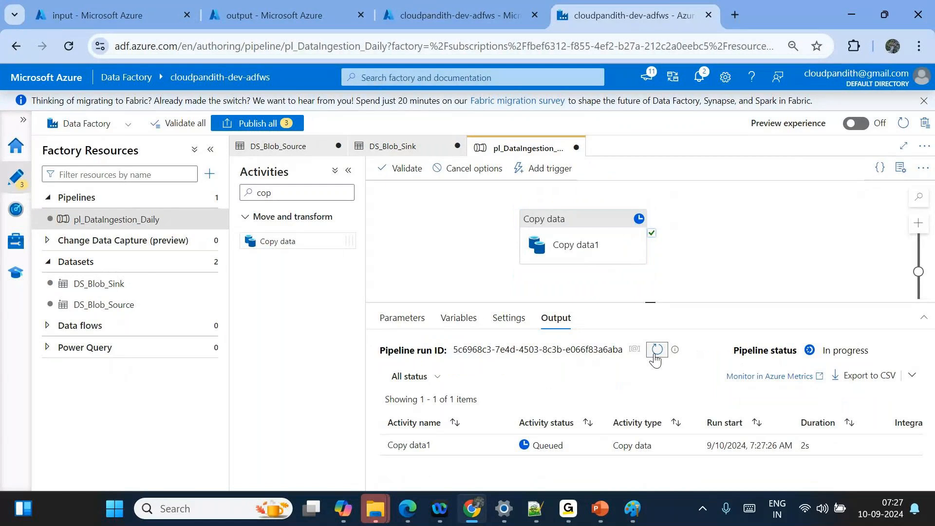
click(655, 355)
click(655, 355)
click(654, 356)
click(654, 355)
click(655, 356)
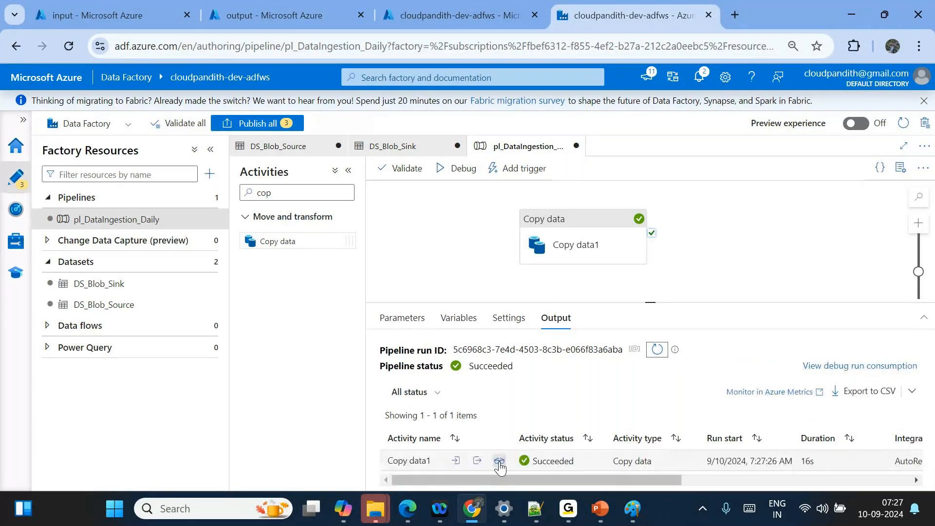
Open the copy activity's run details to review files read and written, then close them.
click(499, 462)
double_click(231, 286)
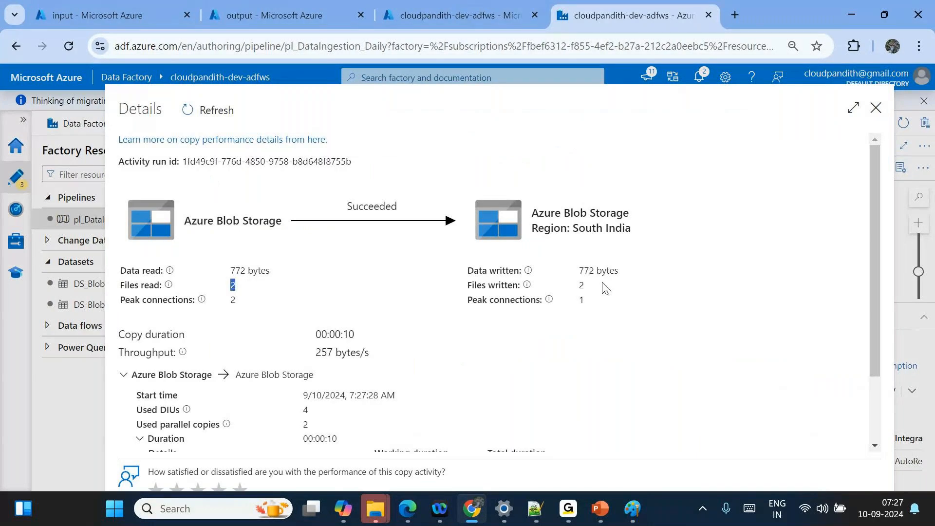
double_click(581, 286)
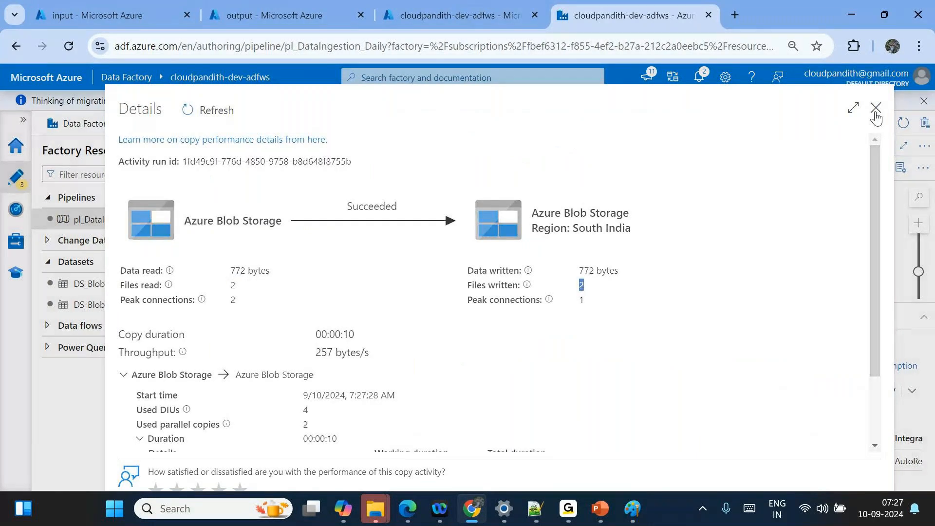
click(875, 108)
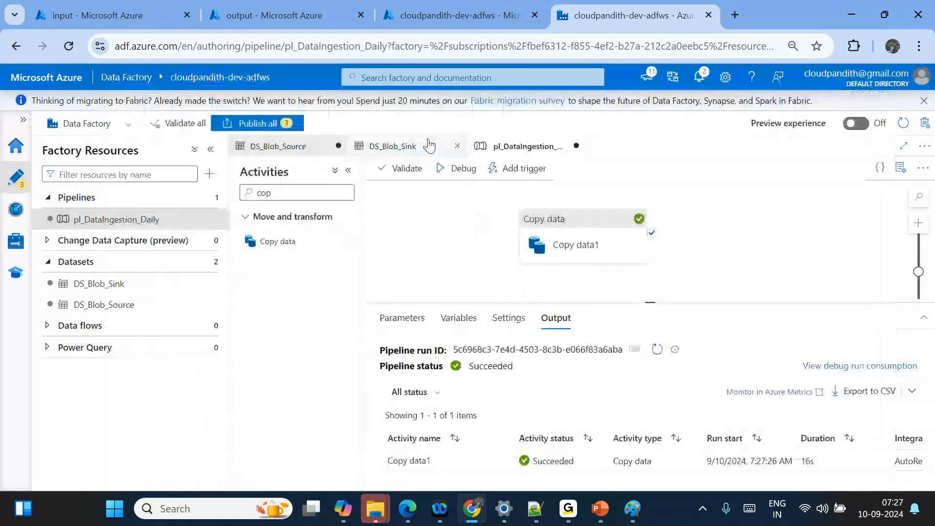
Check the copied files in the output container, then return to the pipeline and select the copy activity.
click(290, 17)
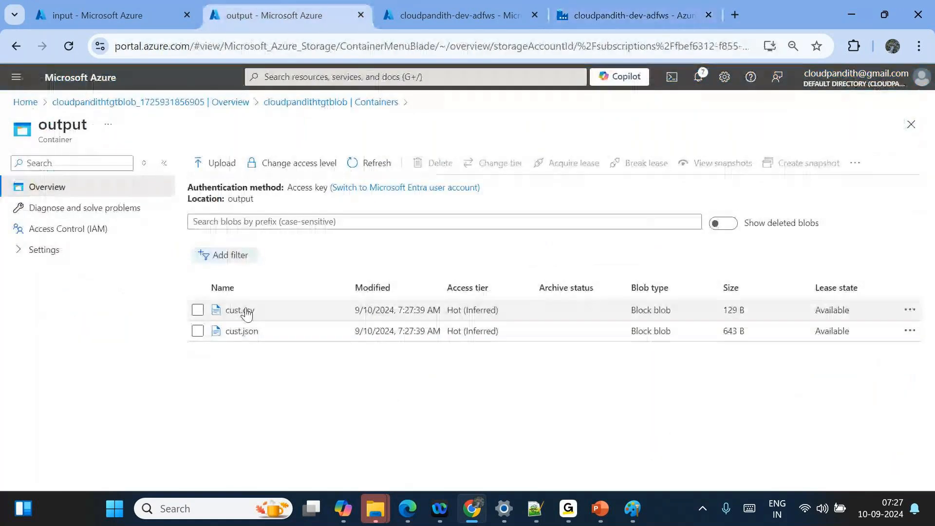
click(627, 15)
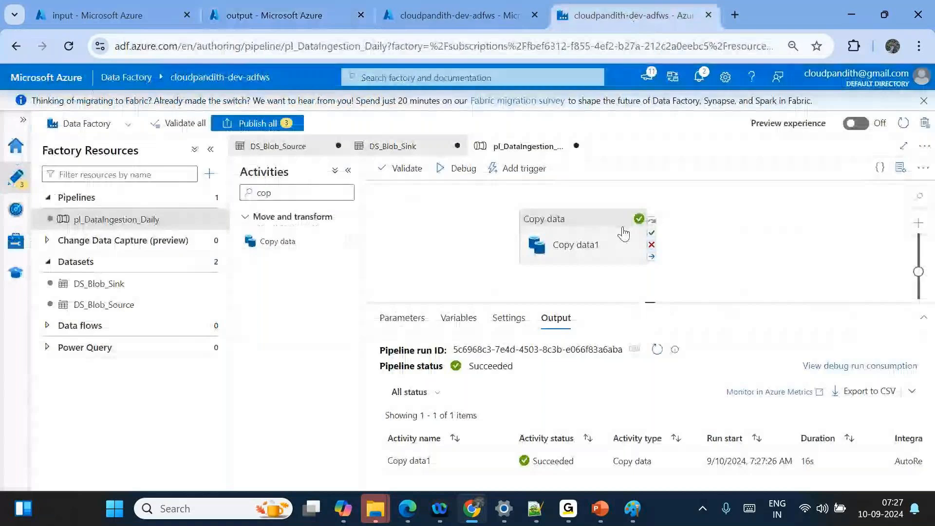
click(604, 243)
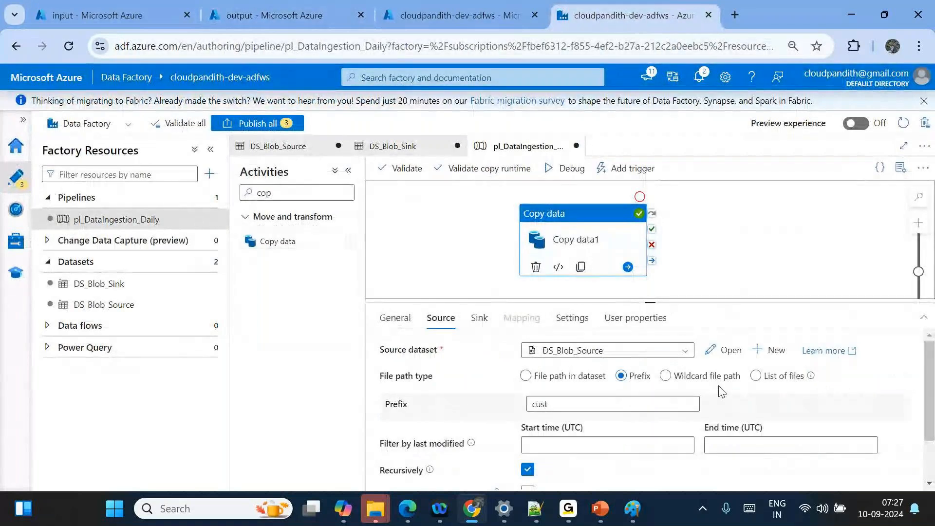
Switch to Notepad++ and note the patterns credit_Daily.csv ---> and * --> on separate lines.
key(alt+Tab)
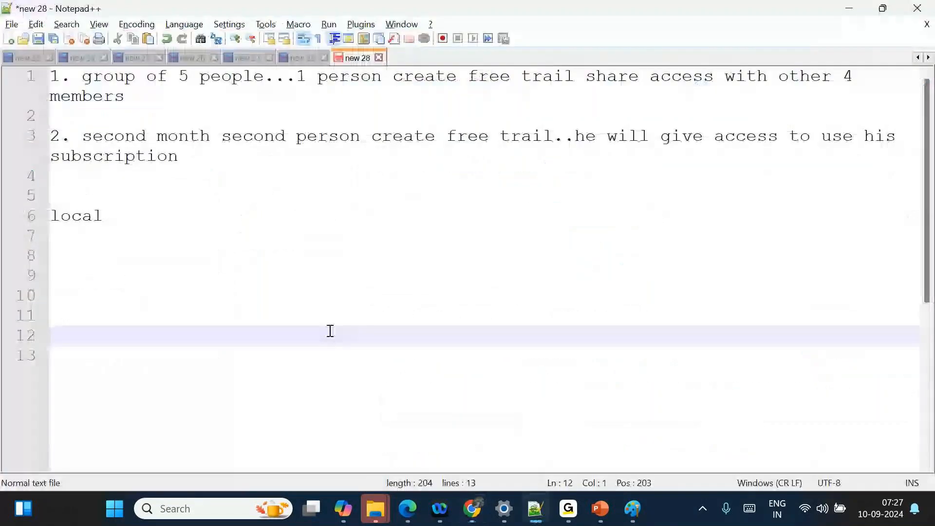
text(credot)
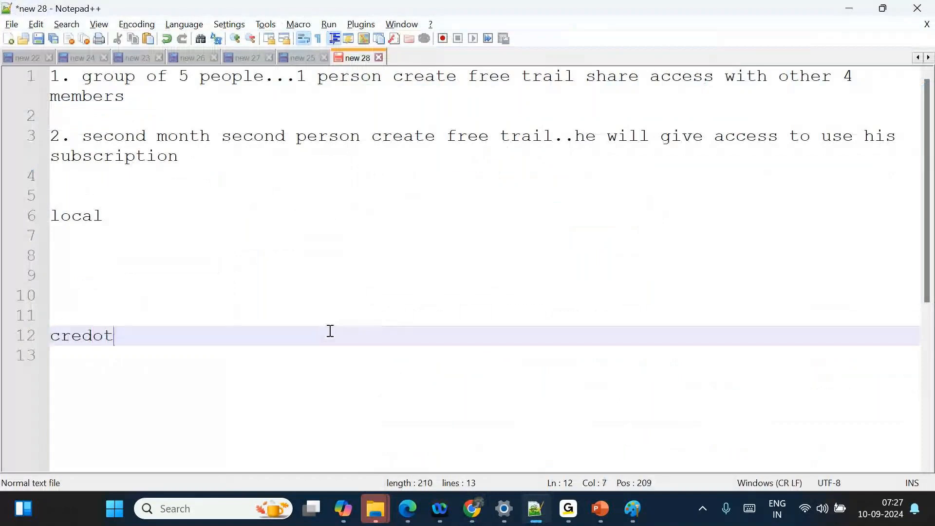
key(BackSpace)
key(BackSpace)
text(it_Dail)
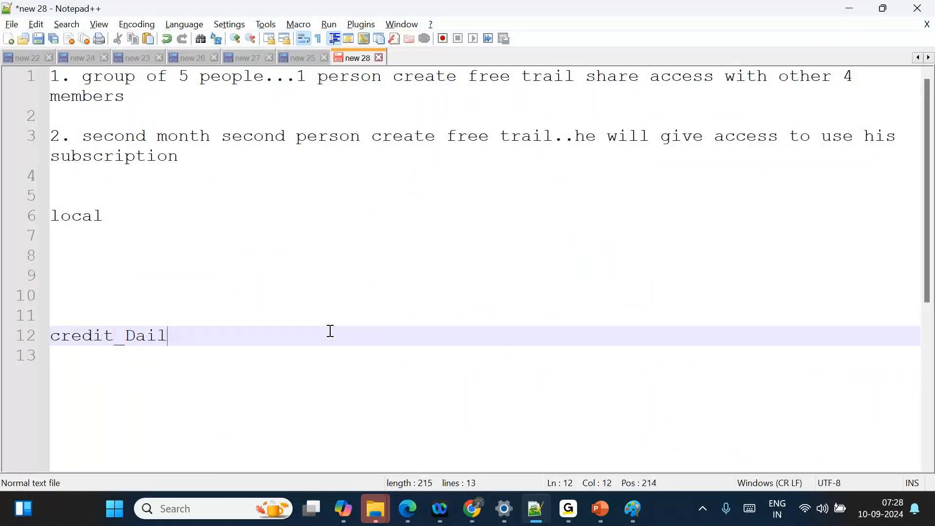
text(y.csv --->)
key(Return)
text(* -->)
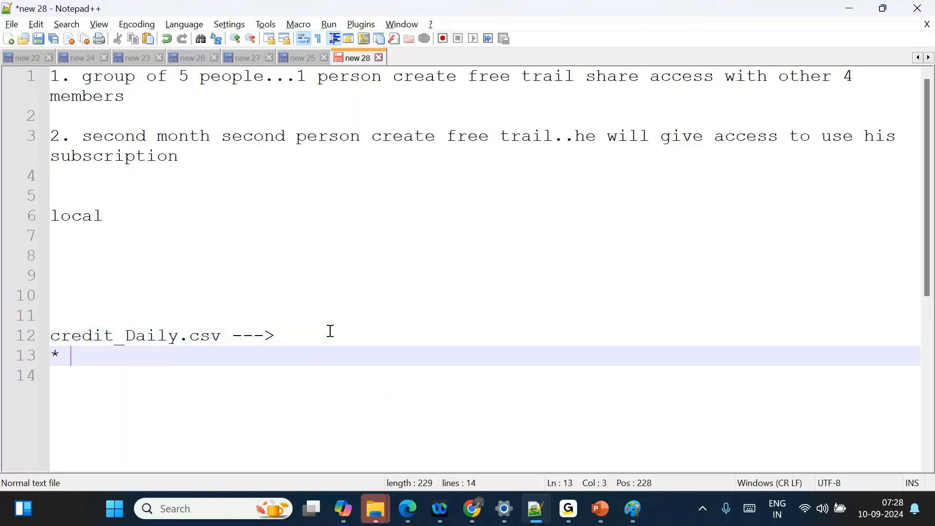
Add the lines *.json ---> and cust*---> to the pattern notes.
key(Return)
text(x.csv)
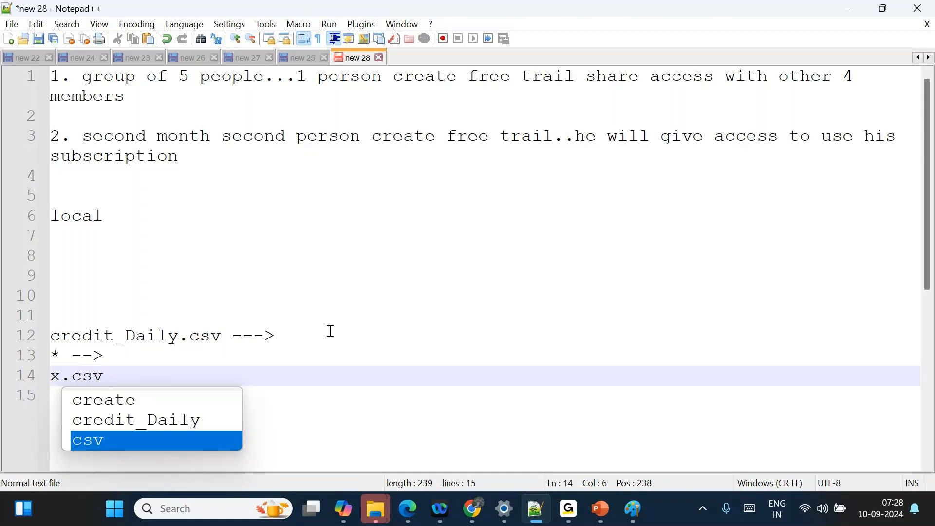
key(shift+Home)
key(BackSpace)
text(*.json --->)
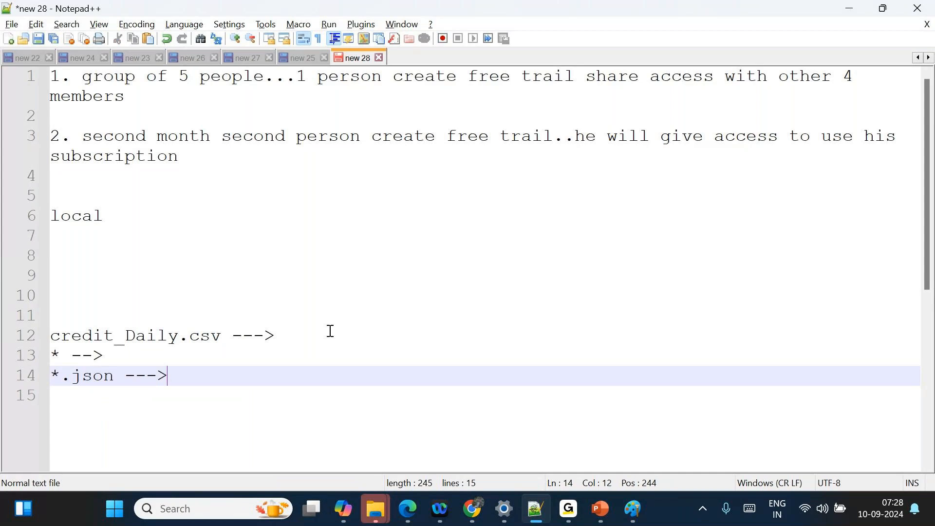
key(Return)
text(cus)
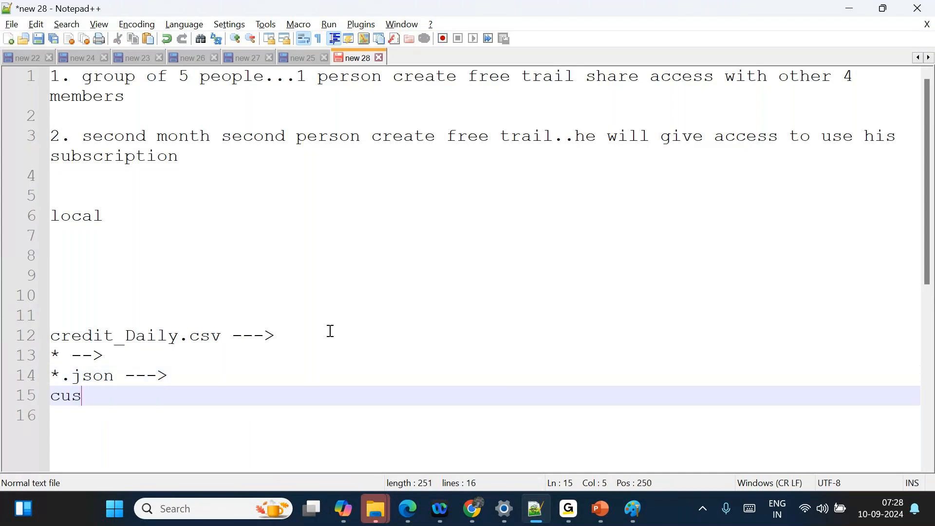
text(t*)
key(Return)
key(BackSpace)
text(--->)
key(Return)
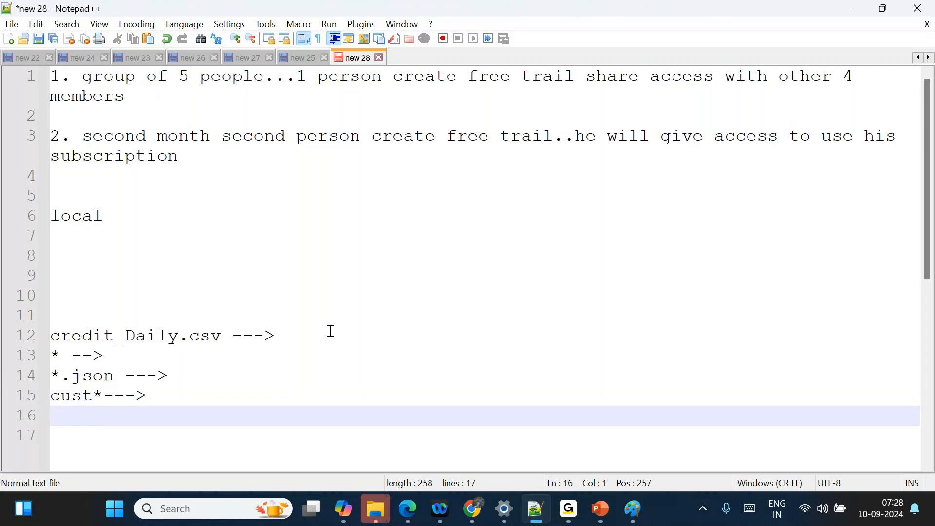
Add a cust line below the notes and highlight all five pattern lines.
text(cust)
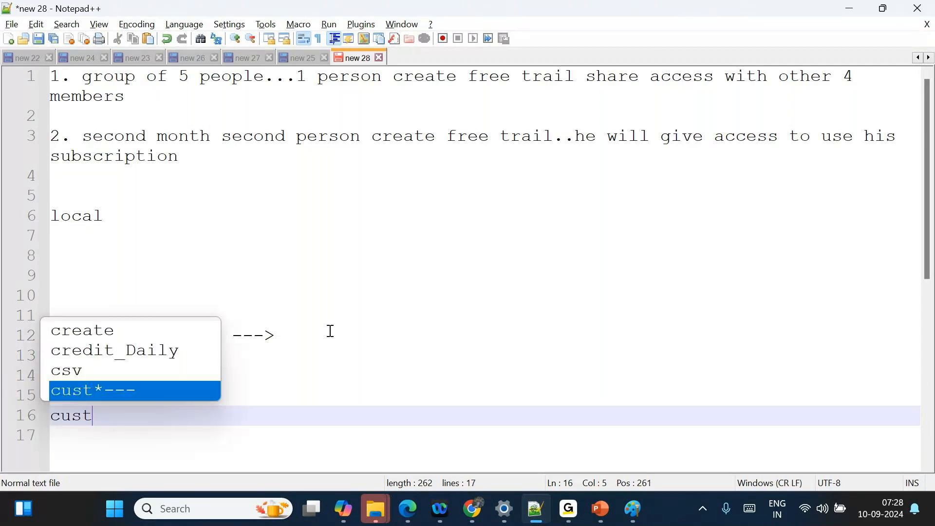
click(185, 411)
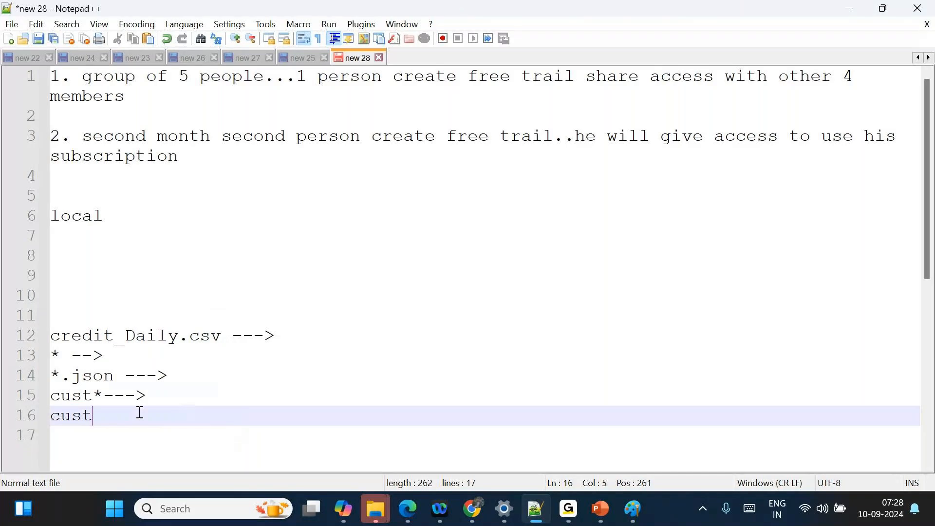
drag(137, 411, 41, 338)
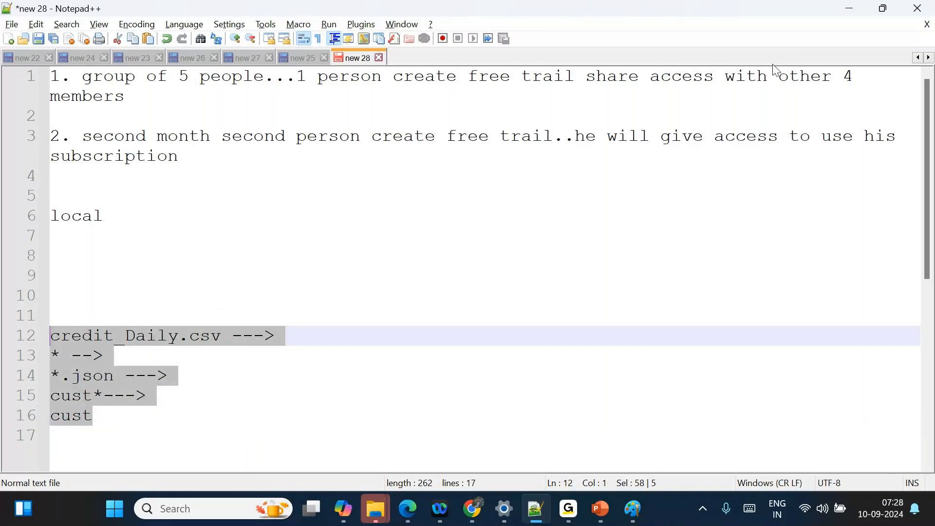
Deselect the notes and return to the presentation's multiple-file copy hands-on slide.
click(598, 67)
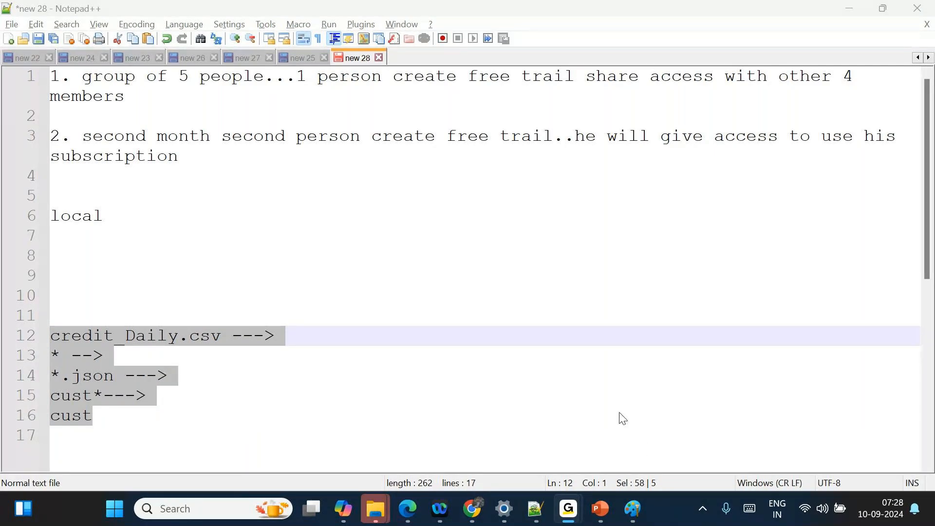
click(828, 229)
click(421, 319)
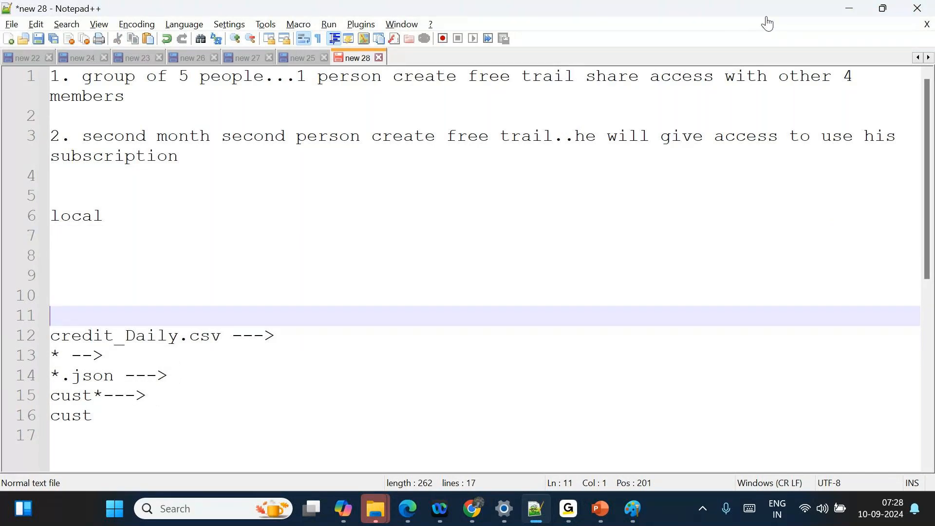
mouse_move(600, 509)
click(597, 429)
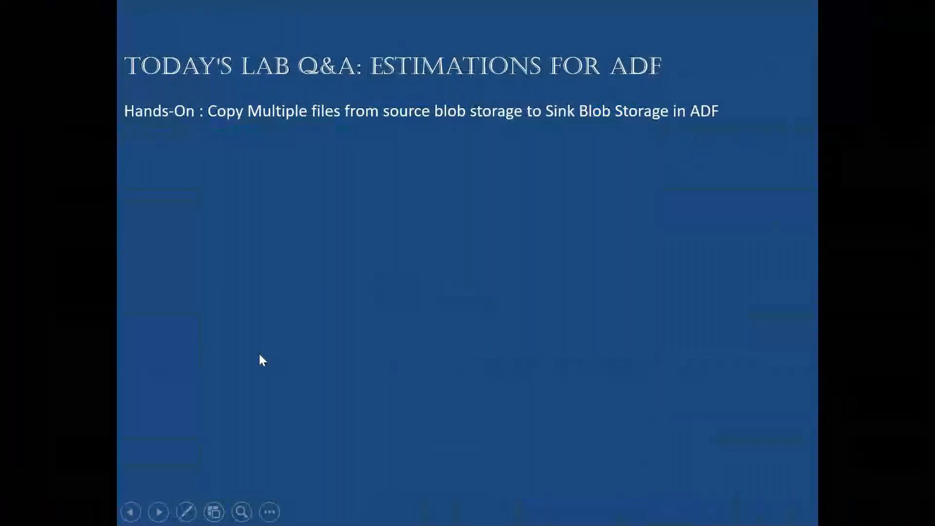
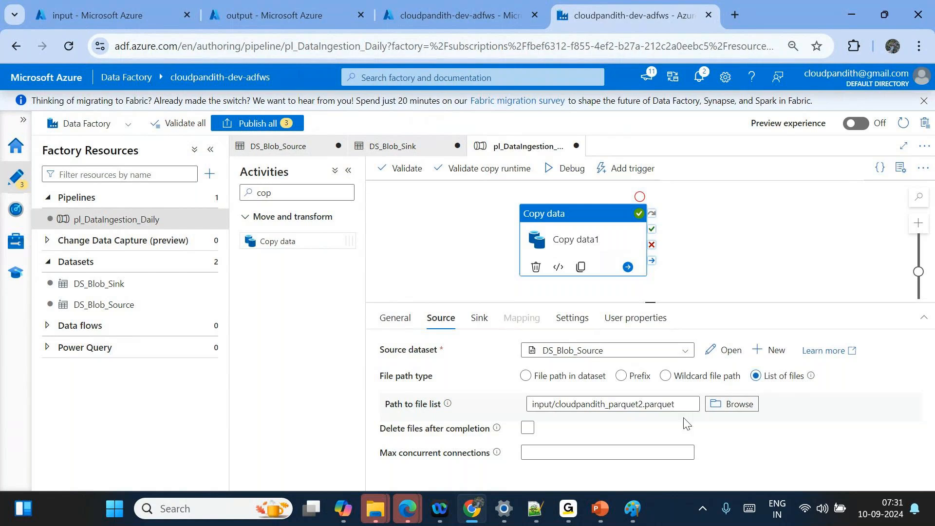
Set the copy source's file path type back to Wildcard file path, using the cust* wildcard file name.
double_click(611, 404)
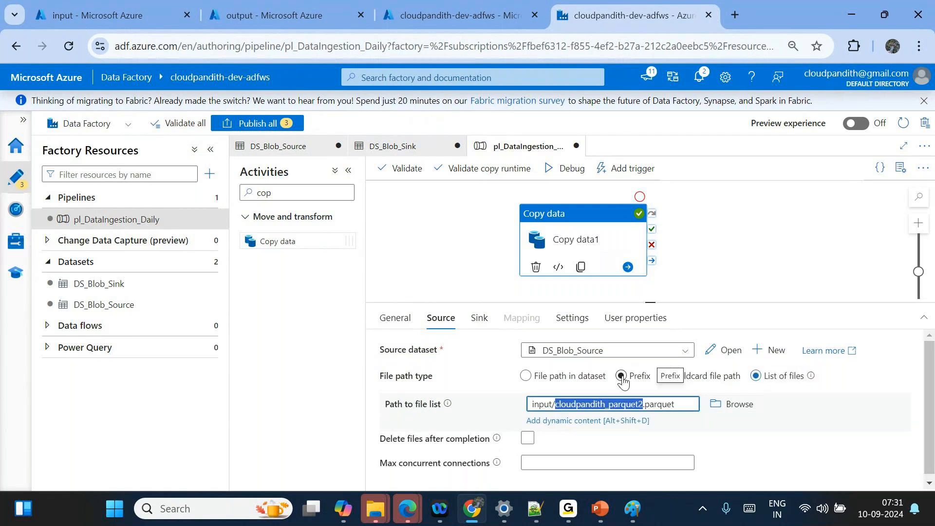
click(701, 380)
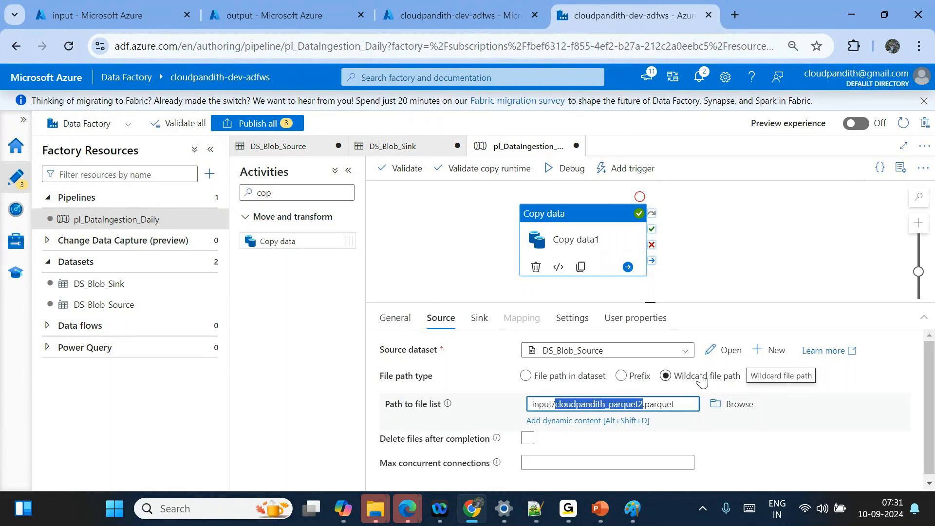
click(779, 377)
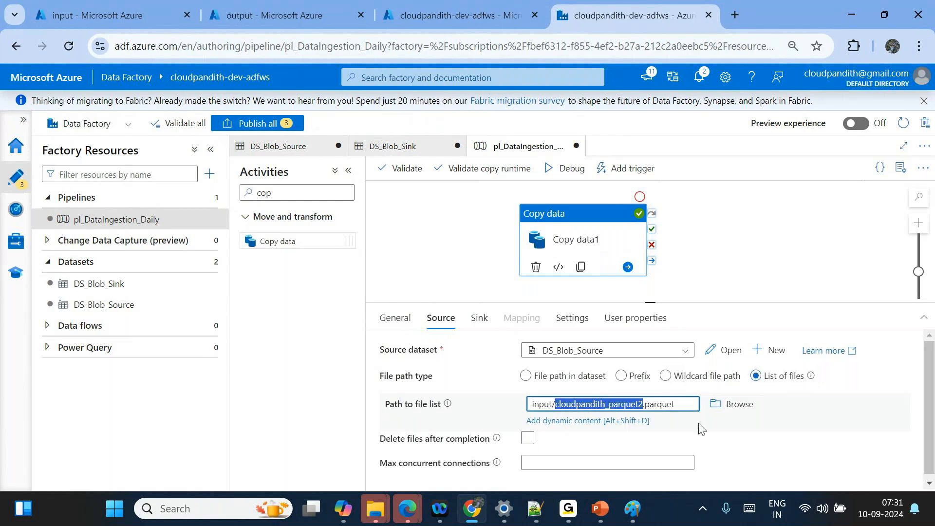
click(628, 381)
click(666, 378)
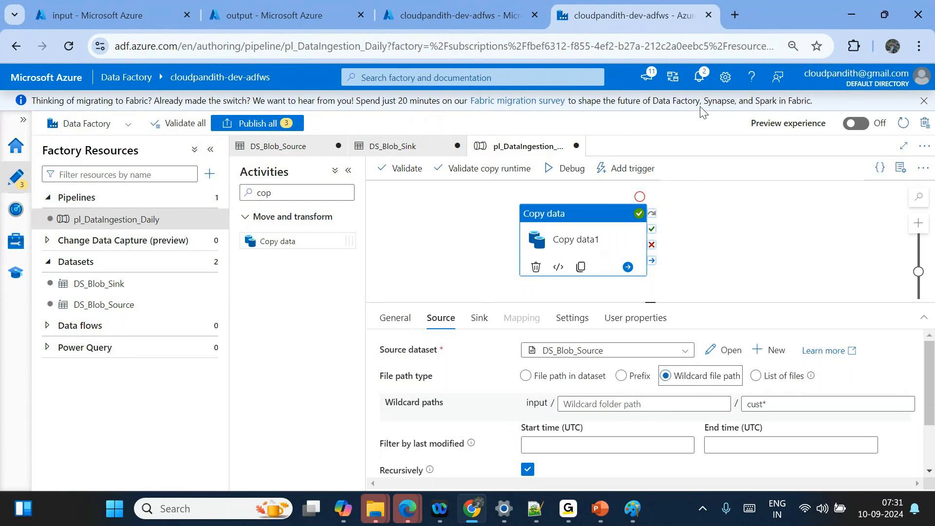
click(668, 26)
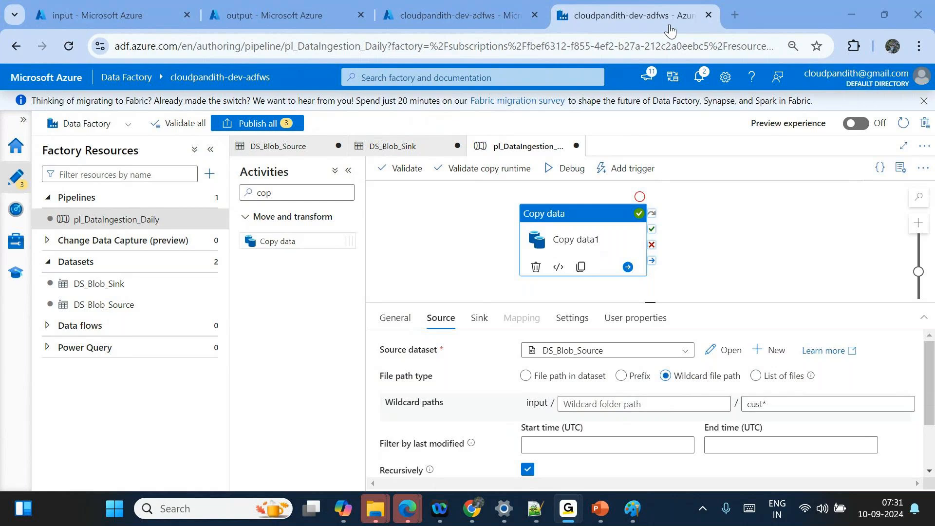
click(861, 101)
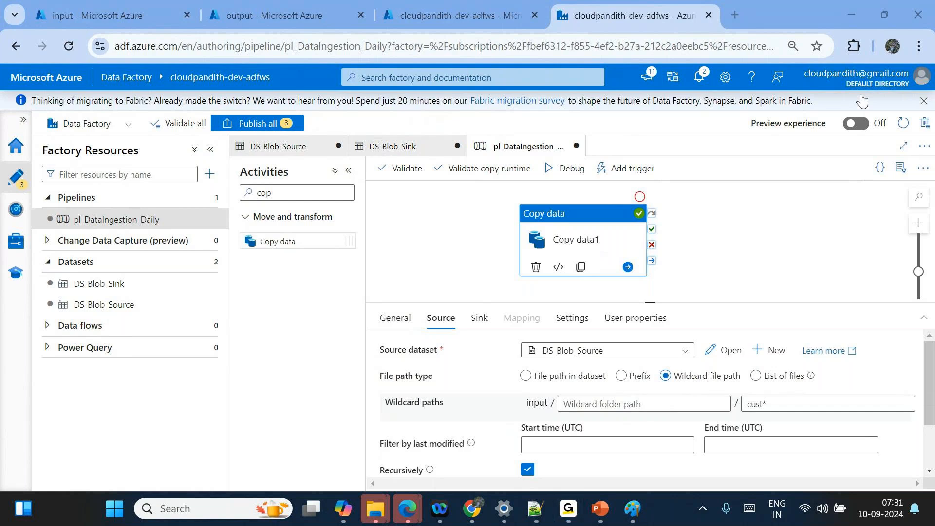